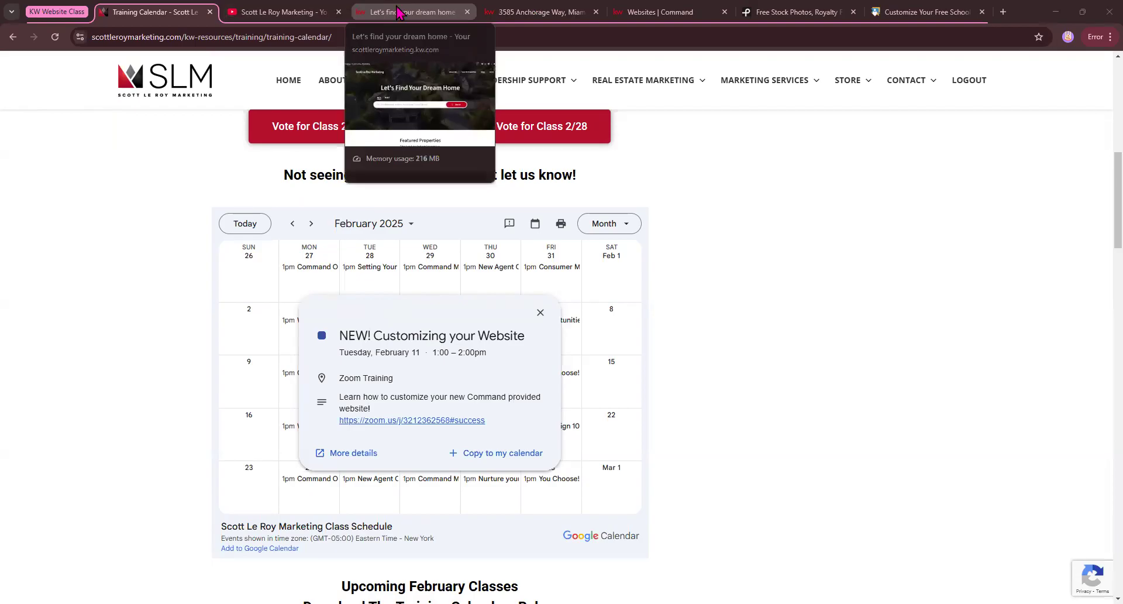
# Switch to the Command browser tab and move it ahead of the public website and property listing tabs.
pyautogui.click(404, 12)
pyautogui.click(582, 10)
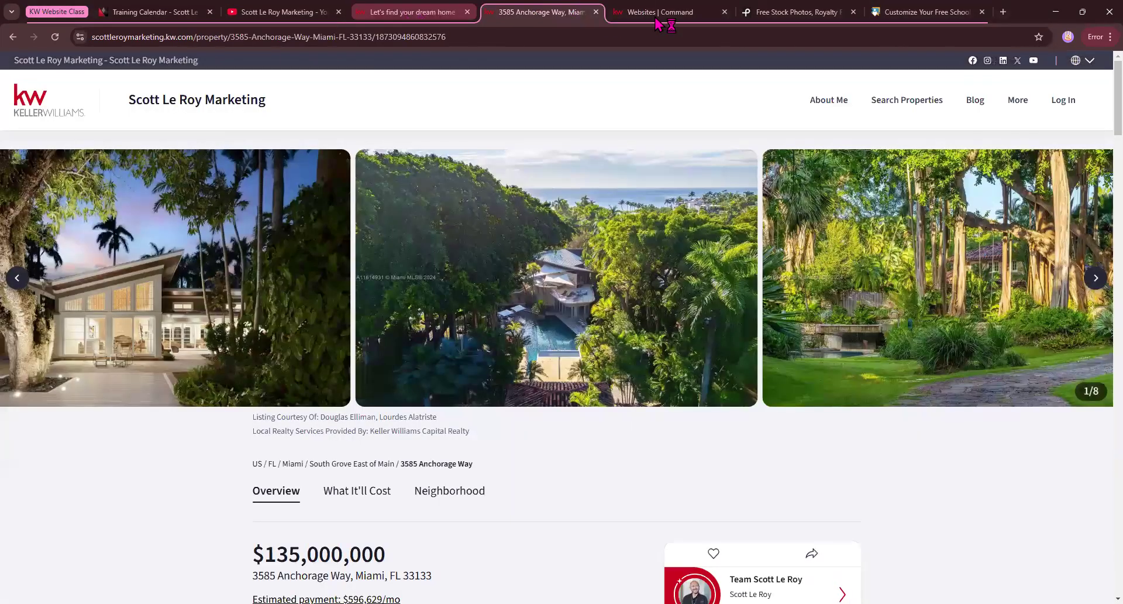
pyautogui.moveTo(670, 14); pyautogui.dragTo(408, 29)
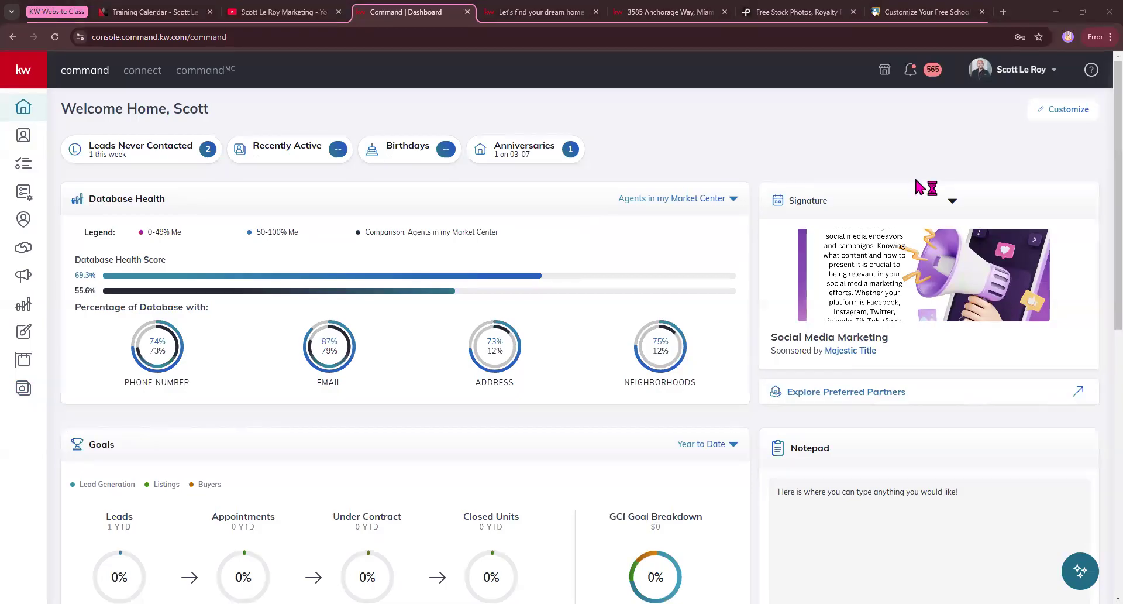
# Open the Marketing Profile page within the Connect Settings of the personal Command account.
pyautogui.click(1054, 70)
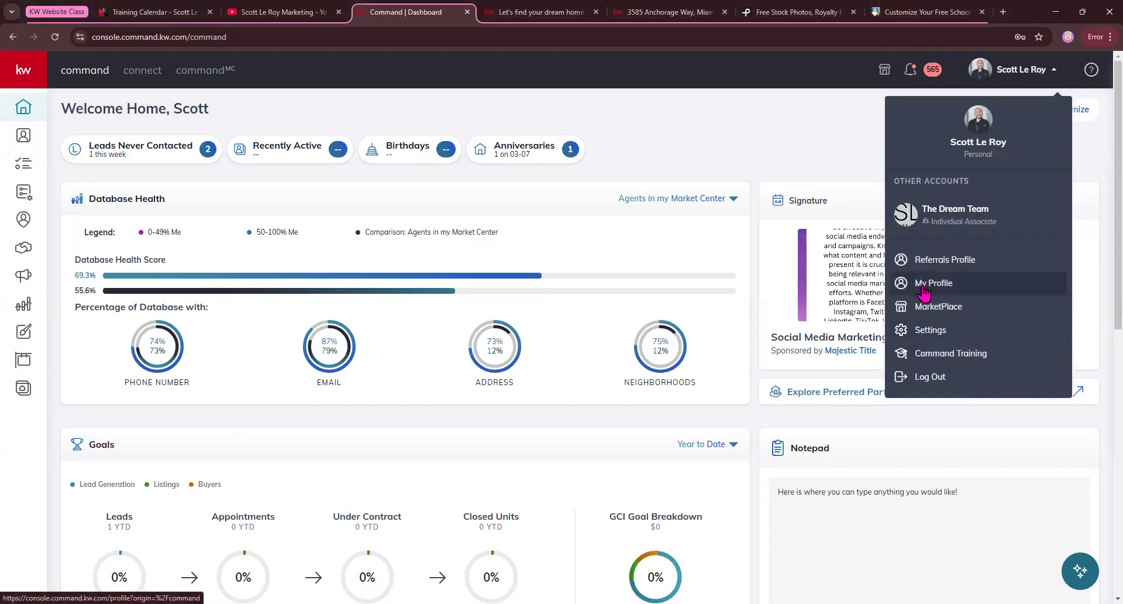
pyautogui.click(915, 331)
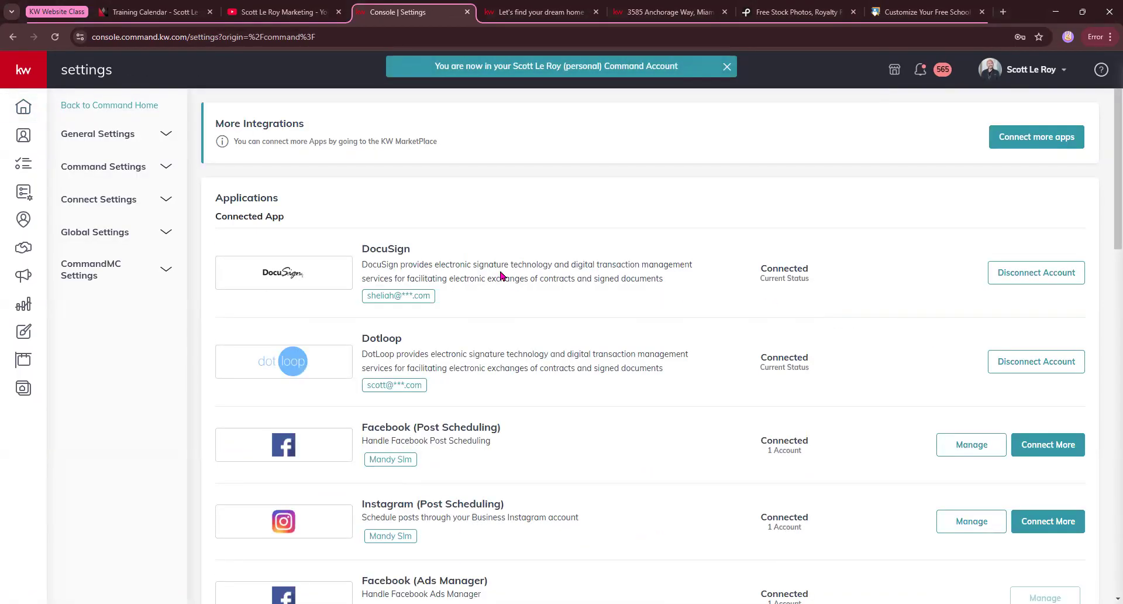
pyautogui.click(129, 200)
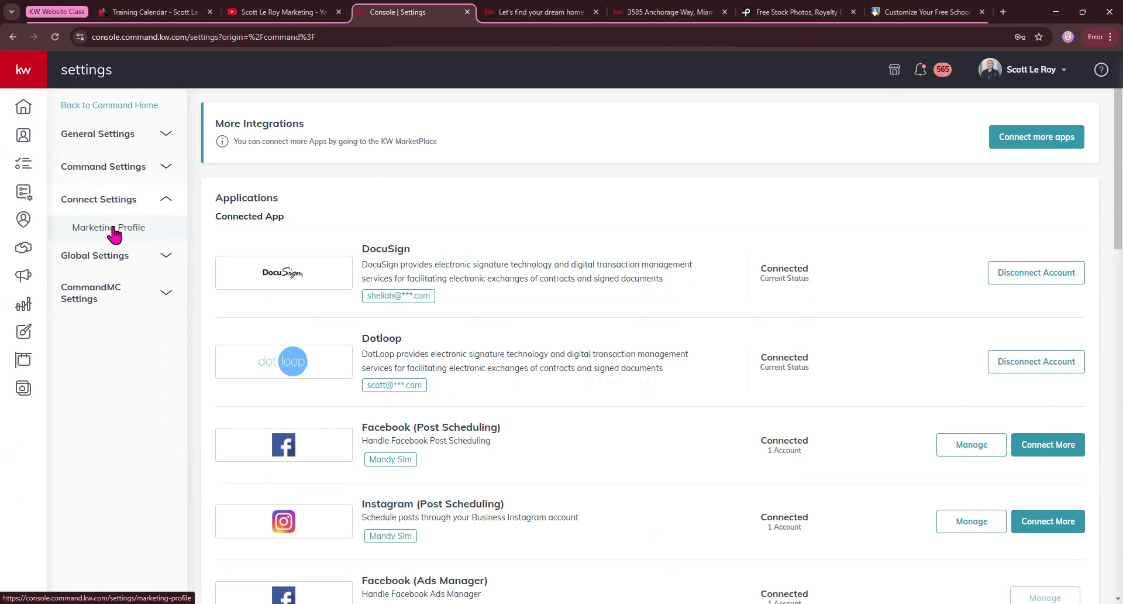
pyautogui.click(114, 234)
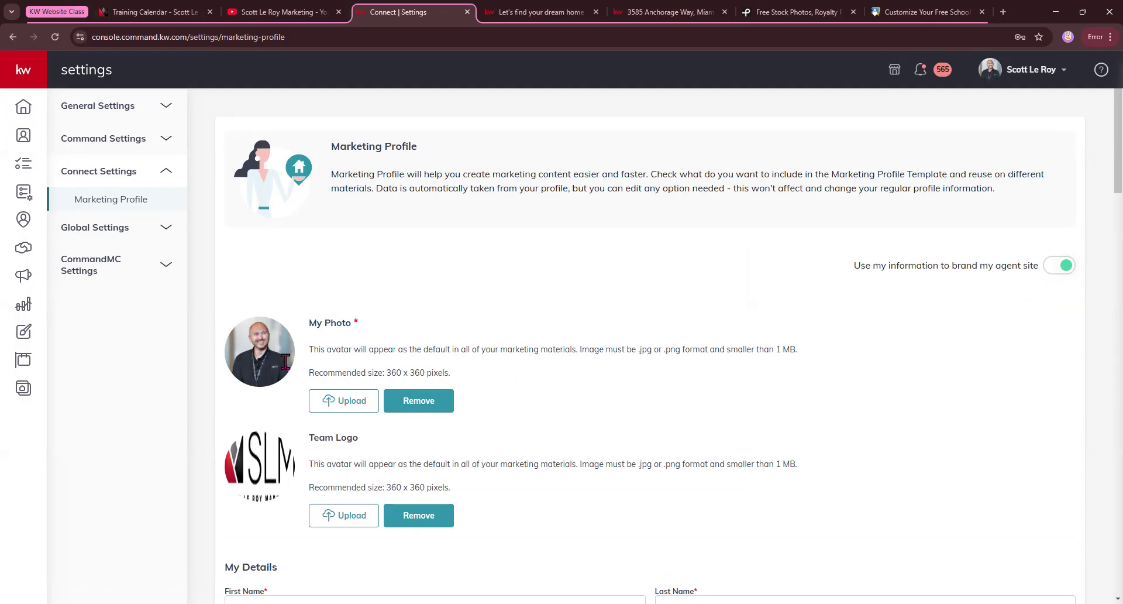
# Review the Marketing Profile's photo and logo size recommendations, My Details, Affiliations, Bio and contact fields.
pyautogui.moveTo(312, 383); pyautogui.dragTo(453, 376)
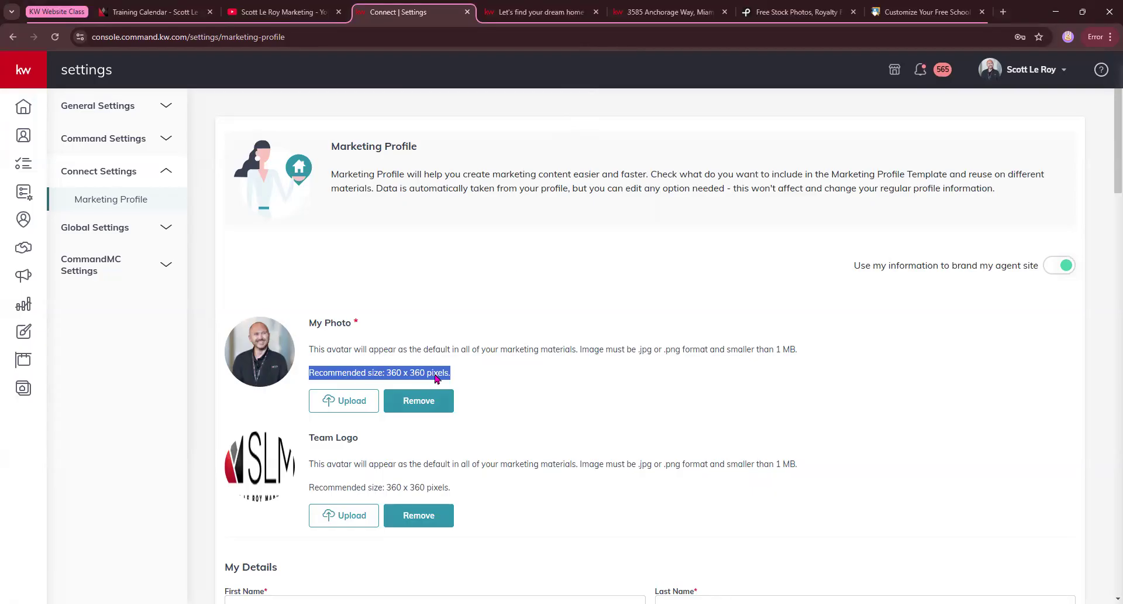
pyautogui.scroll(-3, 404, 352)
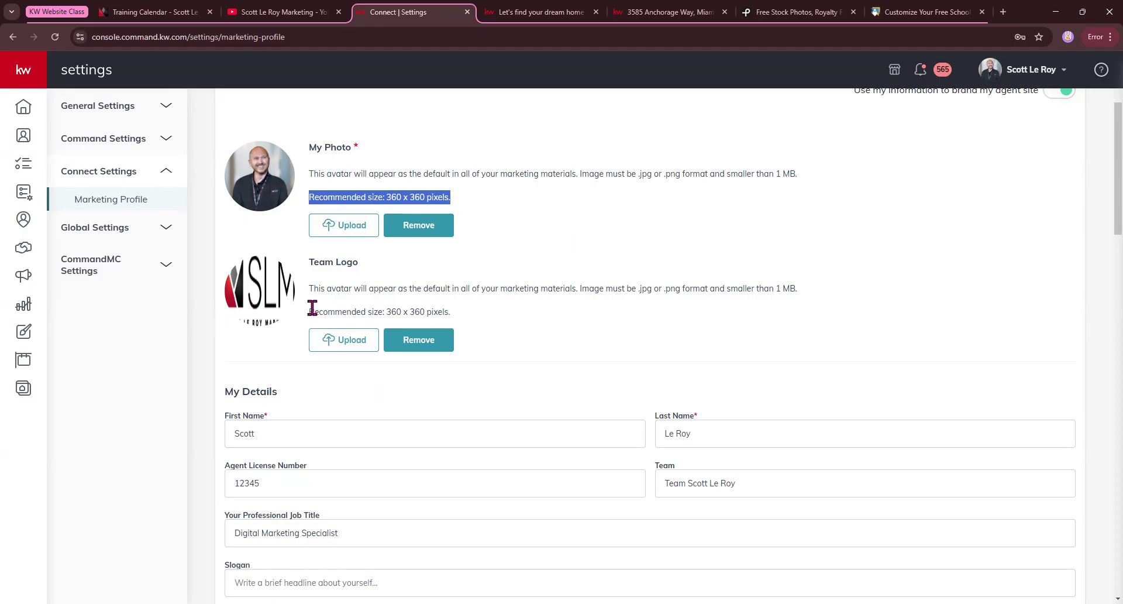
pyautogui.scroll(-1, 312, 307)
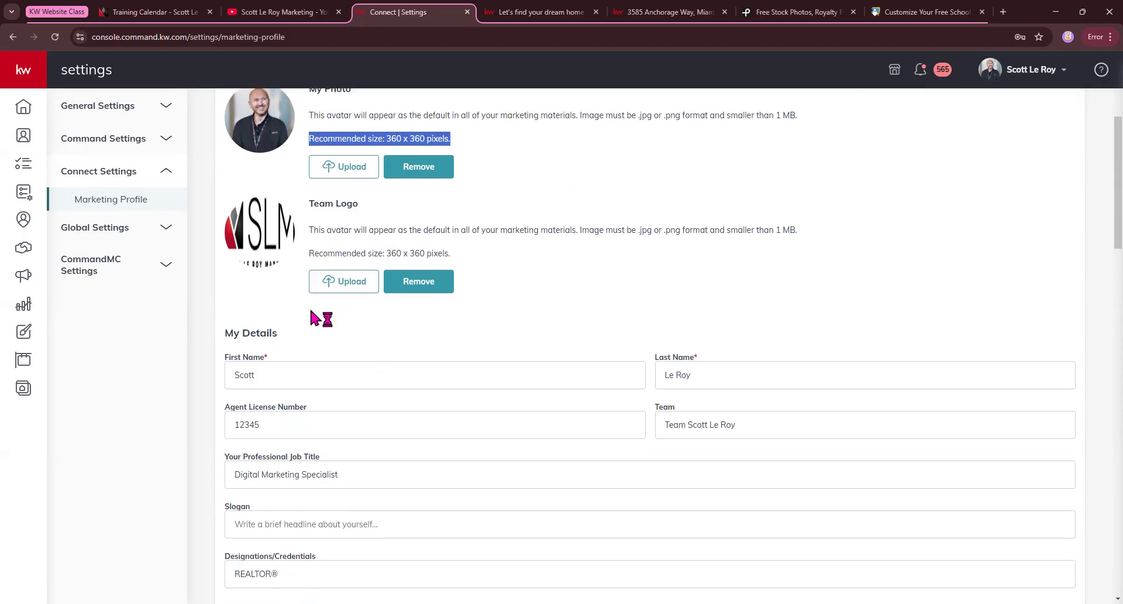
pyautogui.scroll(-1, 324, 308)
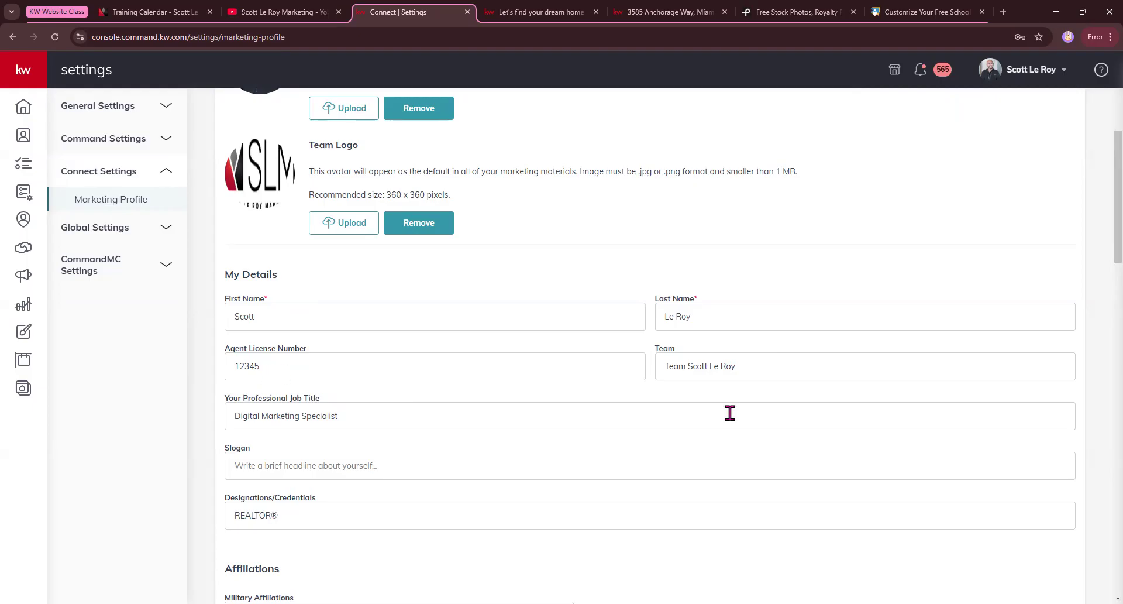
pyautogui.scroll(-1, 637, 385)
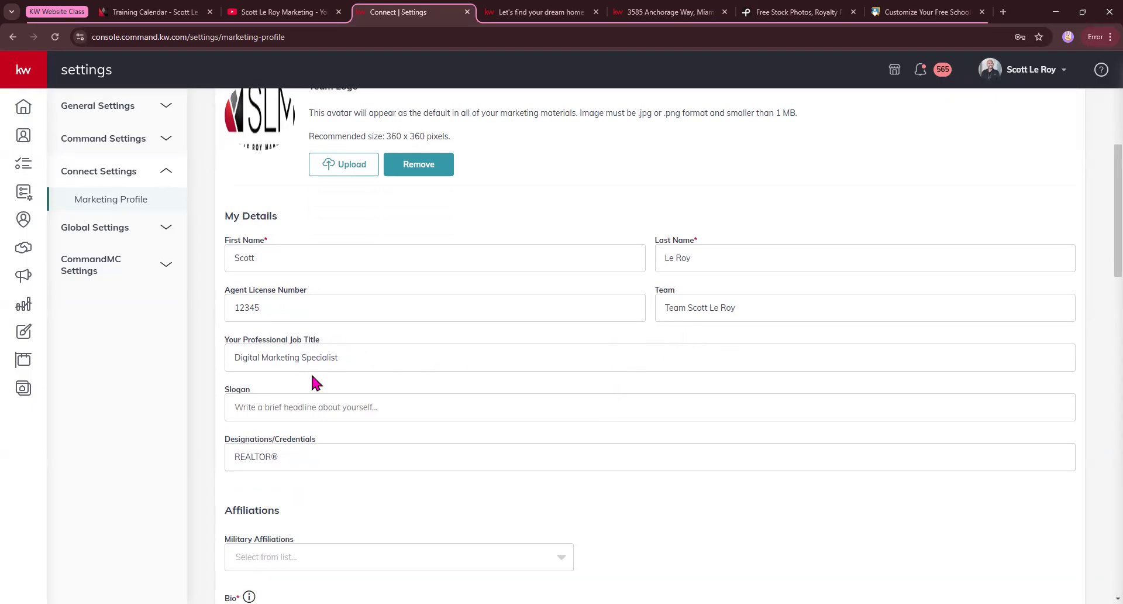
pyautogui.scroll(-1, 293, 440)
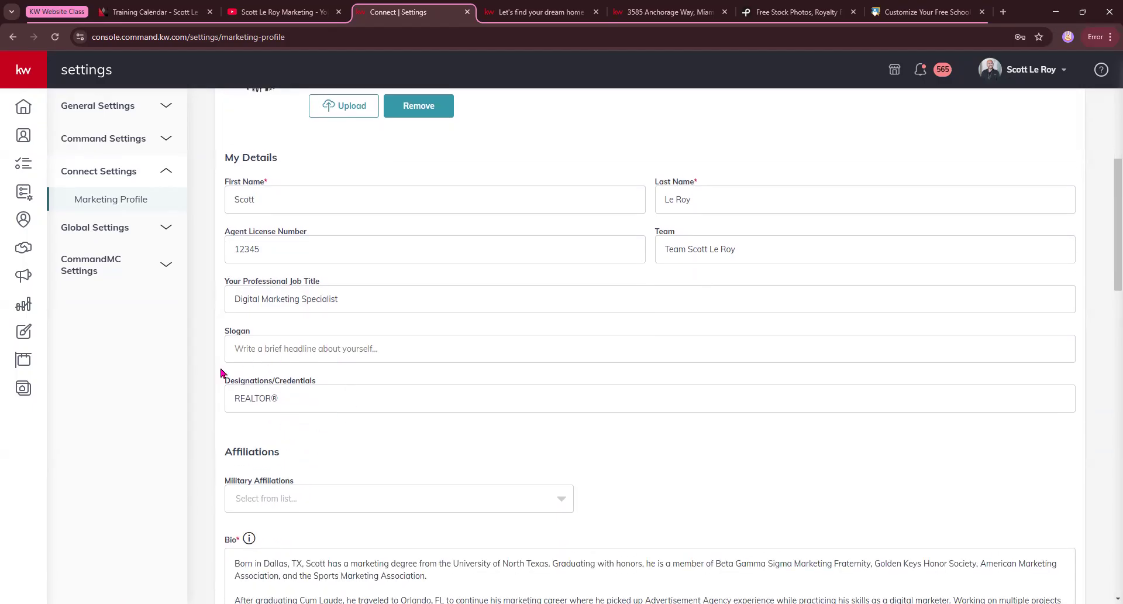
pyautogui.scroll(-2, 299, 429)
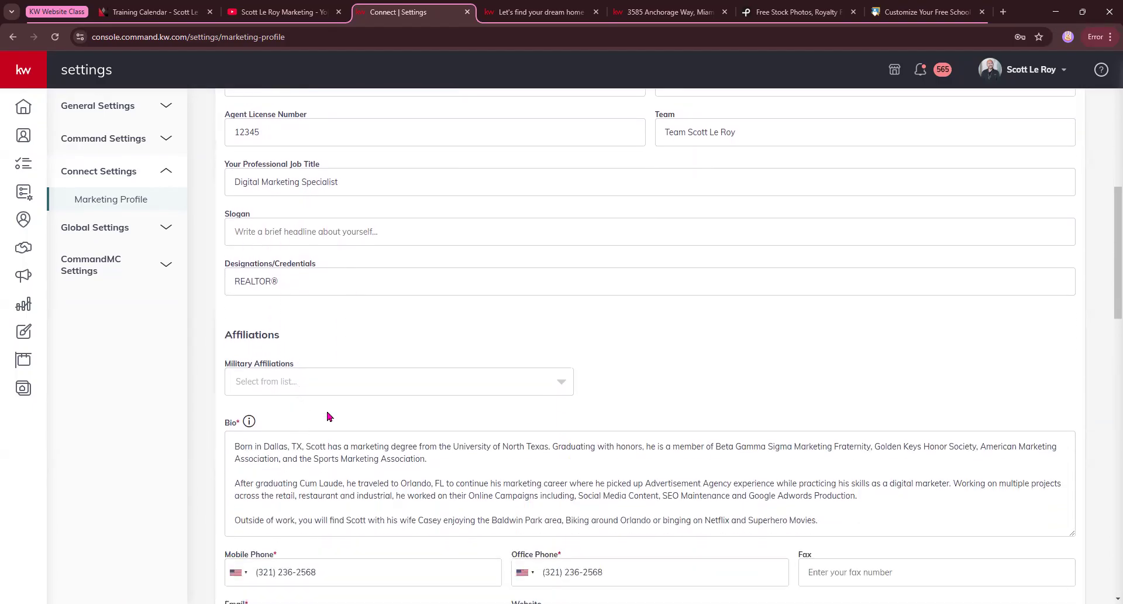
pyautogui.scroll(-1, 269, 381)
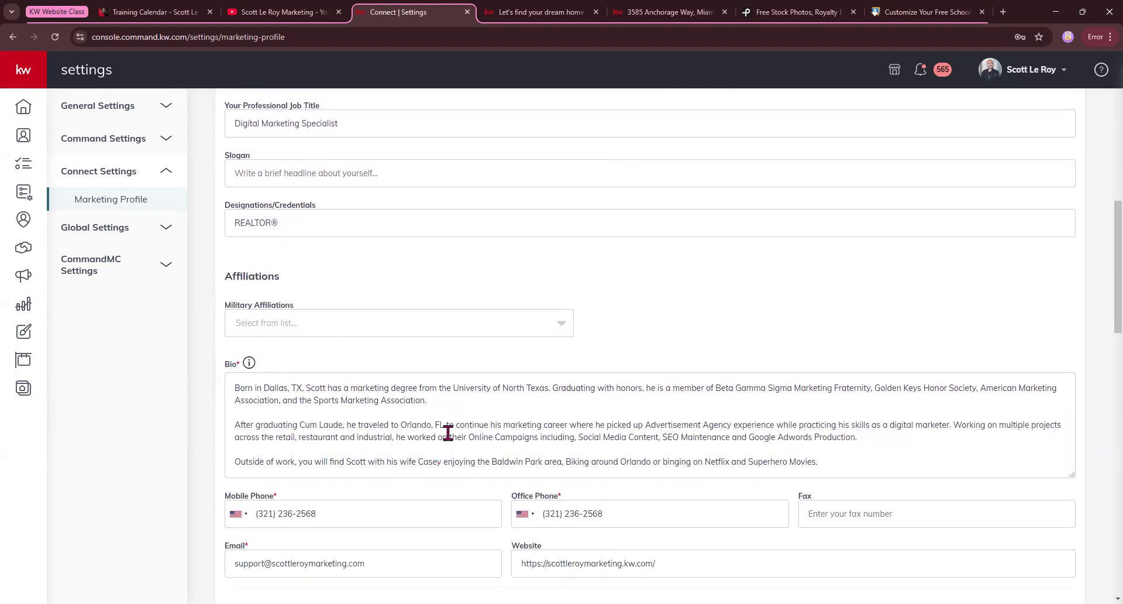
pyautogui.scroll(-1, 447, 436)
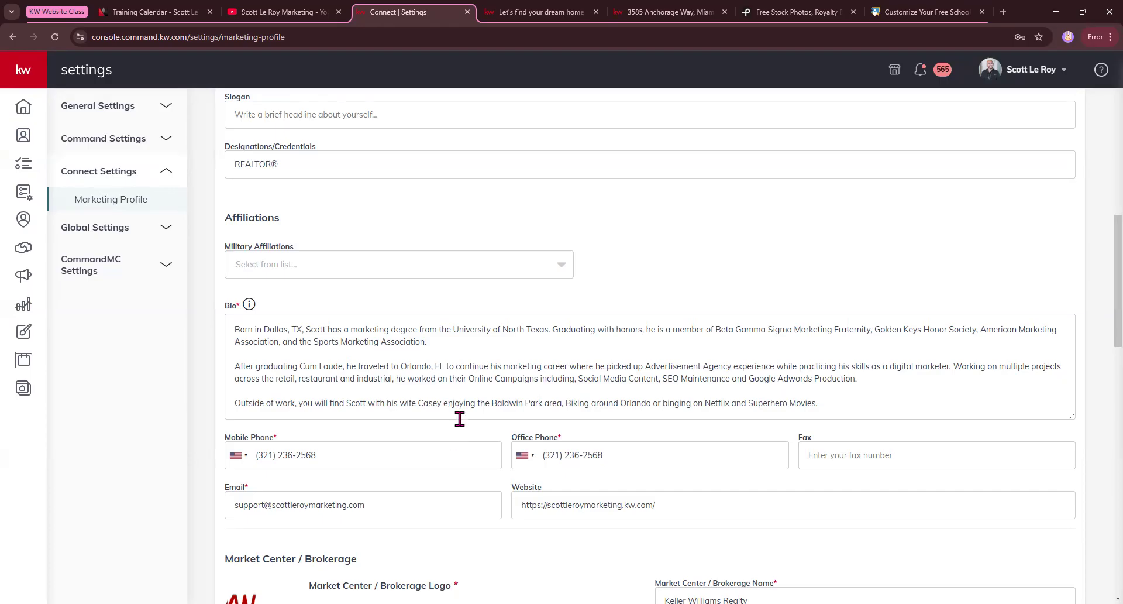
pyautogui.scroll(-2, 453, 418)
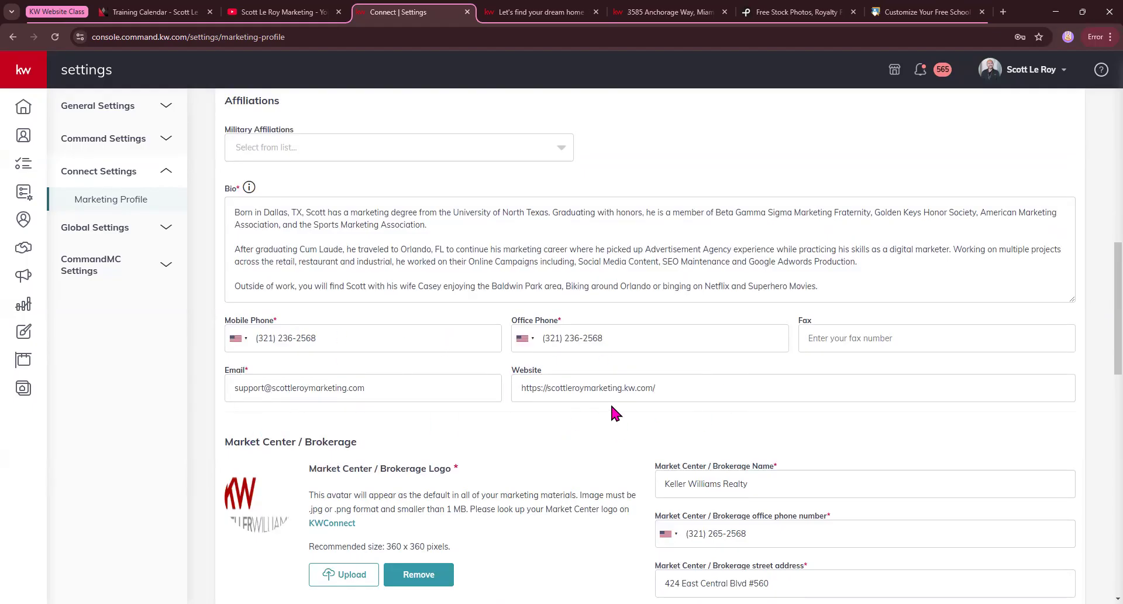
# Examine the contact section near the public website's footer and compare it with the Website address in the Marketing Profile.
pyautogui.click(543, 13)
pyautogui.scroll(-10, 188, 316)
pyautogui.scroll(-20, 189, 311)
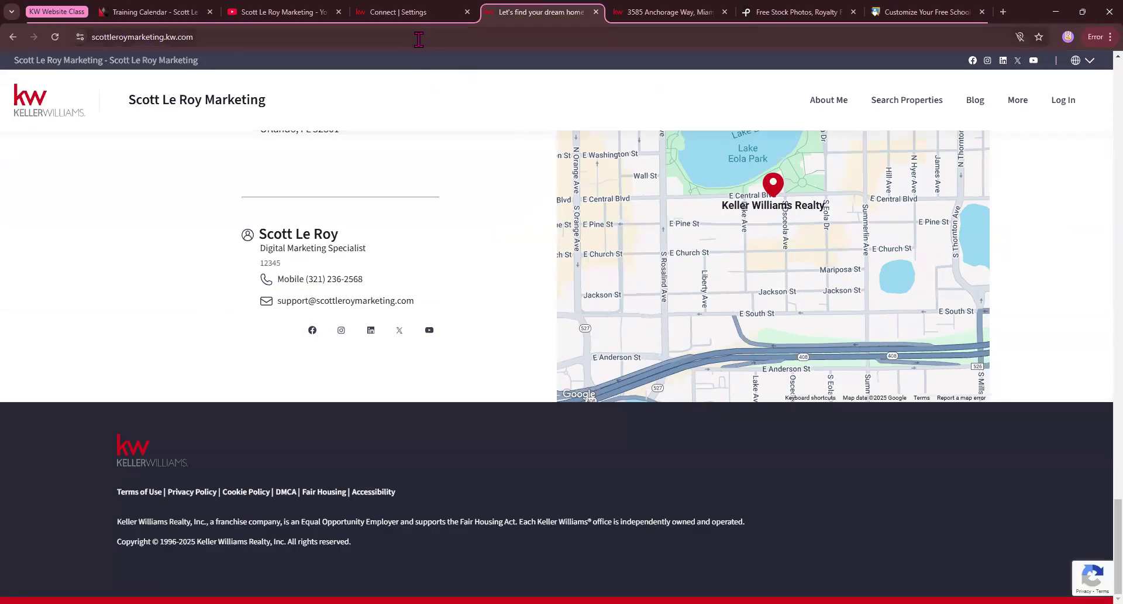
pyautogui.click(412, 13)
pyautogui.click(515, 394)
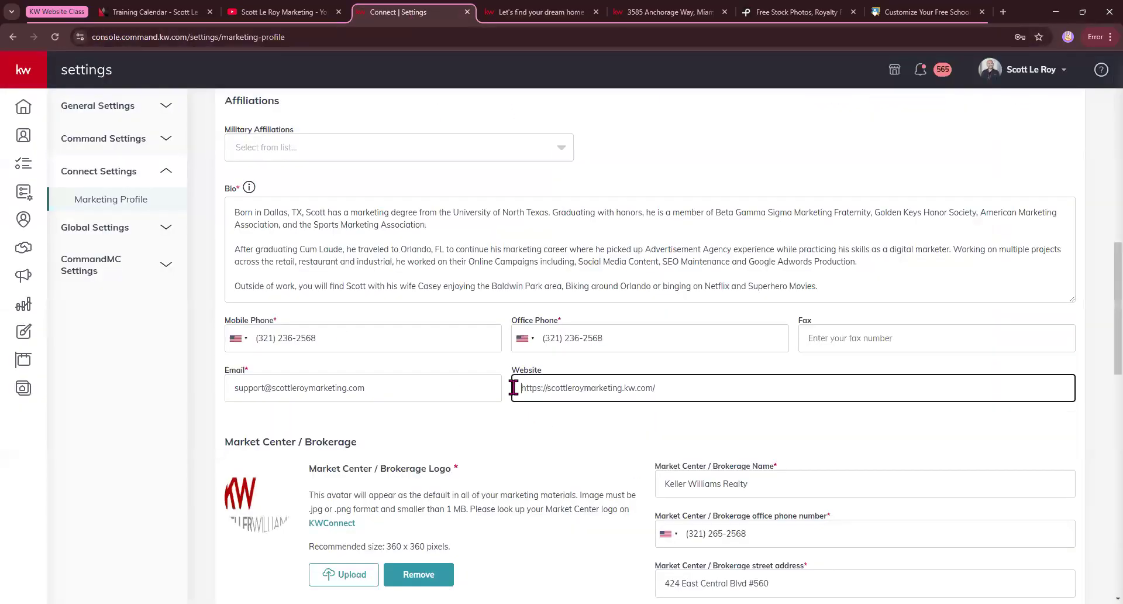
pyautogui.moveTo(515, 391); pyautogui.dragTo(705, 414)
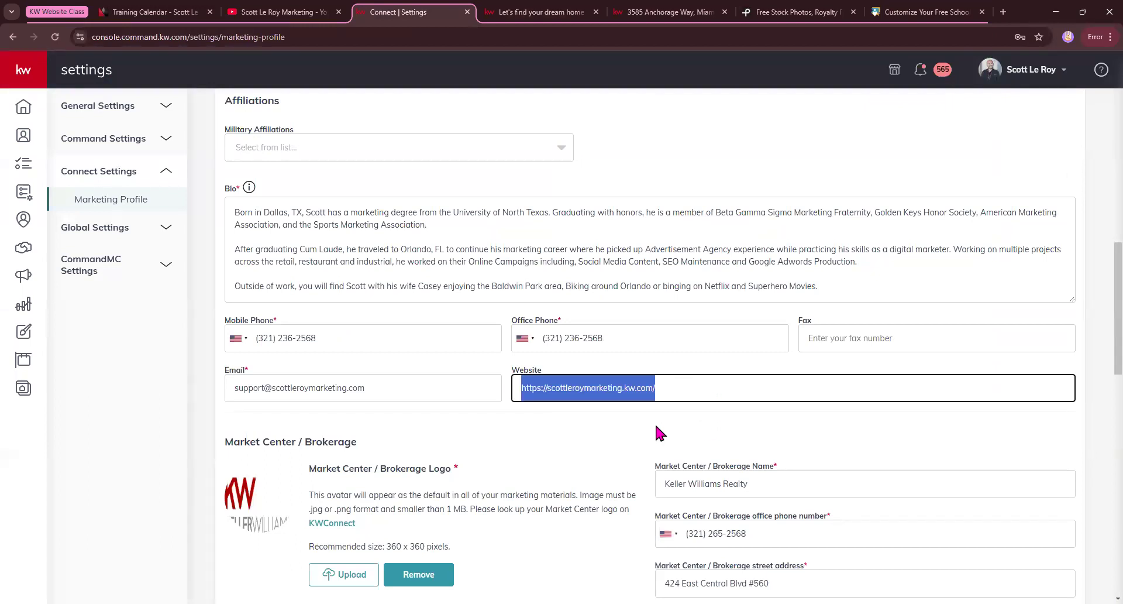
pyautogui.click(525, 388)
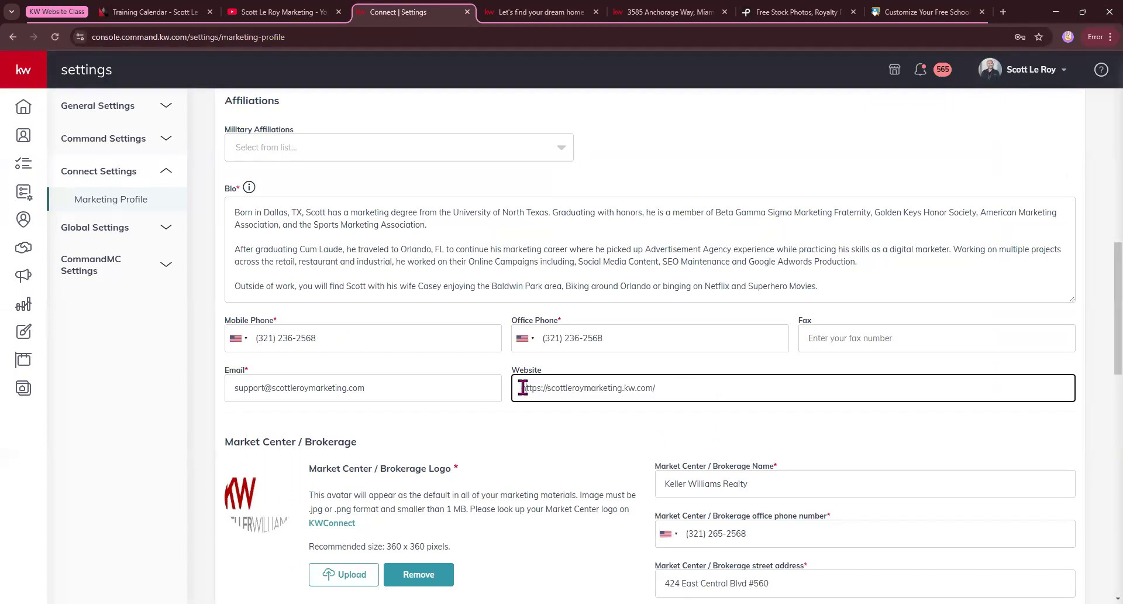
pyautogui.doubleClick(523, 387)
pyautogui.click(718, 422)
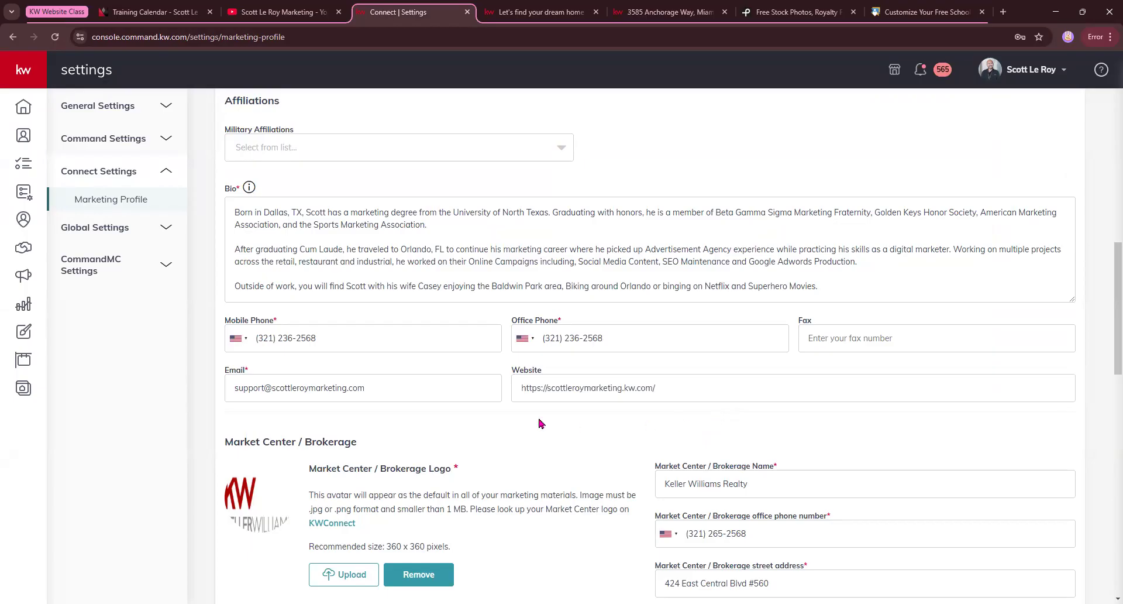
# Review the Market Center / Brokerage and Compliance sections, comparing the Legal Footer Text with the public website's footer.
pyautogui.scroll(-1, 536, 423)
pyautogui.scroll(-2, 536, 424)
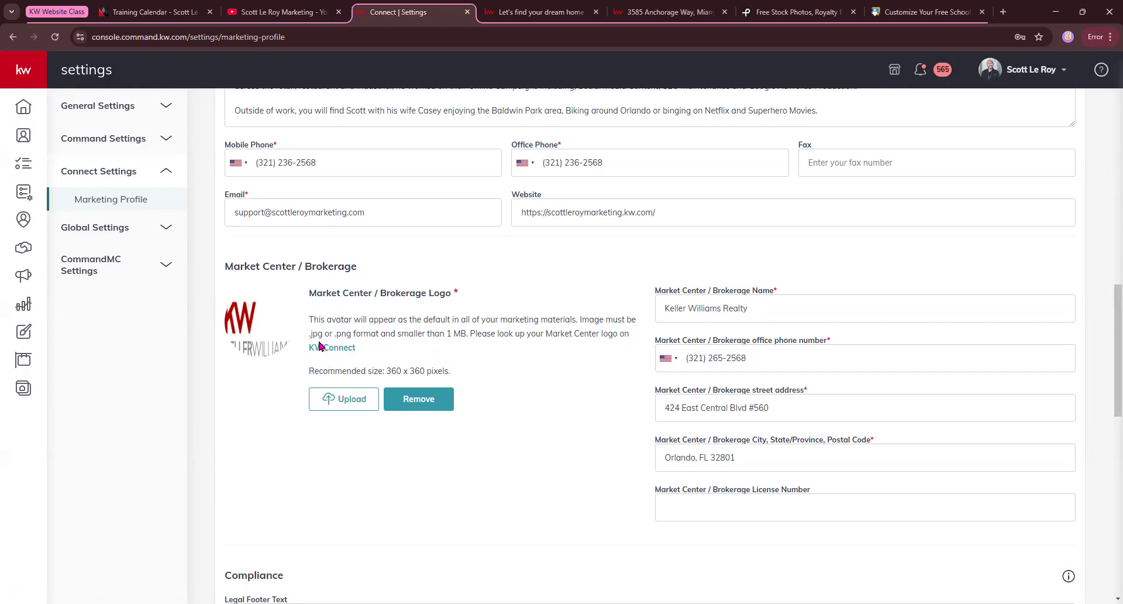
pyautogui.scroll(-5, 577, 380)
pyautogui.scroll(-1, 570, 377)
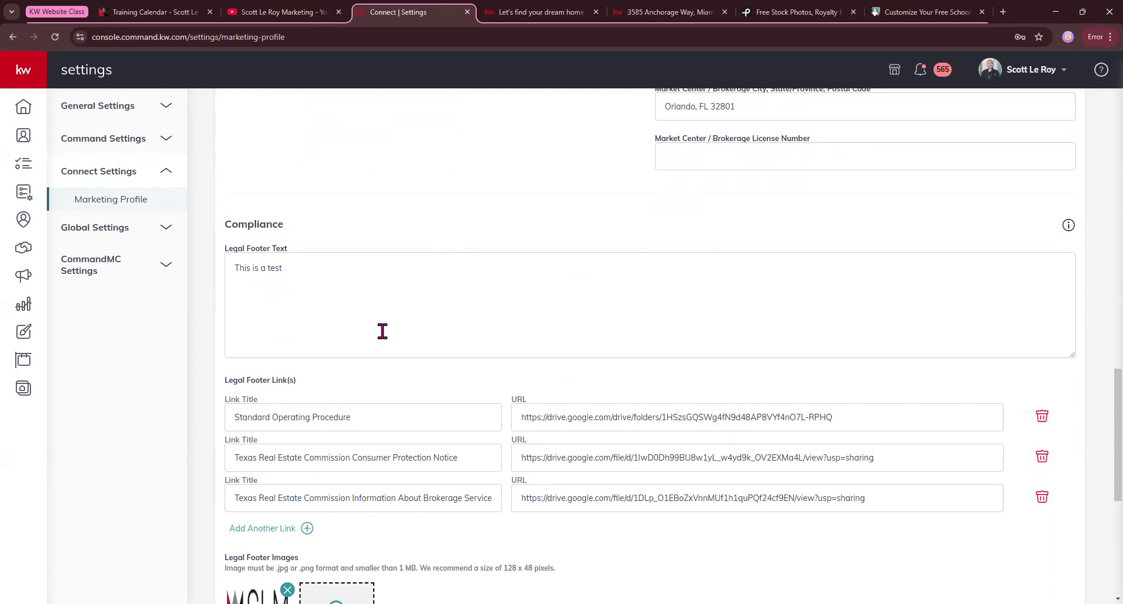
pyautogui.scroll(-1, 384, 324)
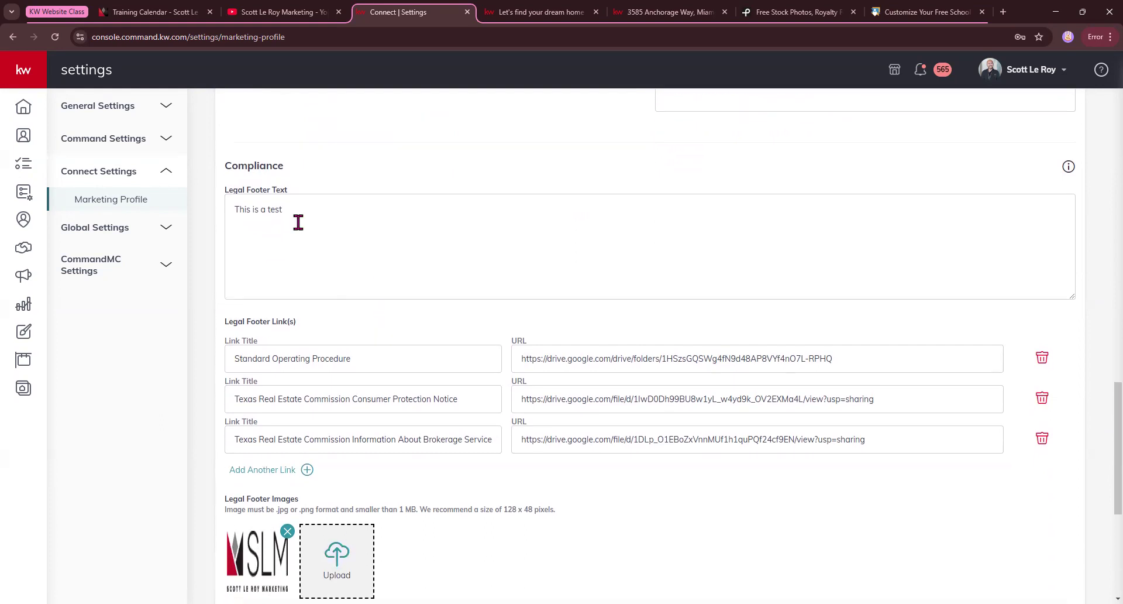
pyautogui.click(228, 202)
pyautogui.hotkey('ctrl', 'a')
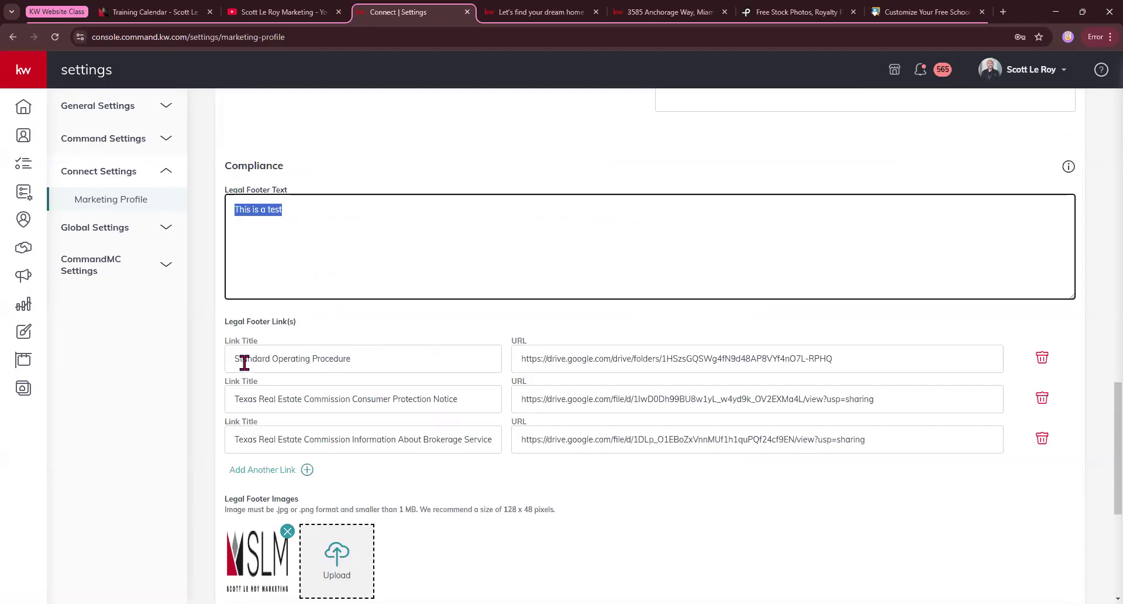
pyautogui.click(561, 12)
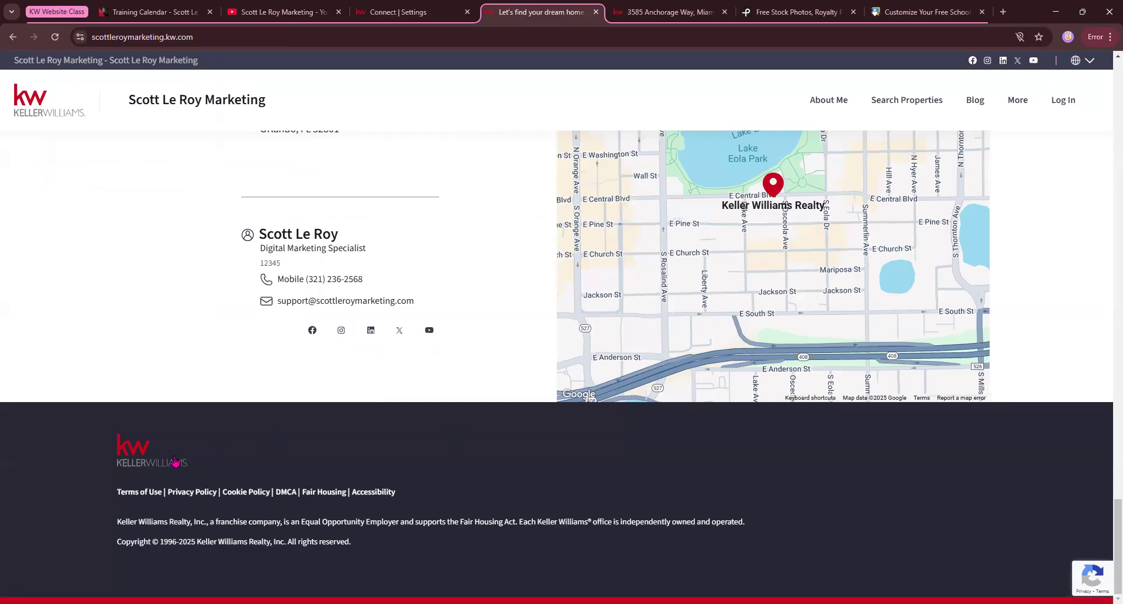
pyautogui.click(426, 10)
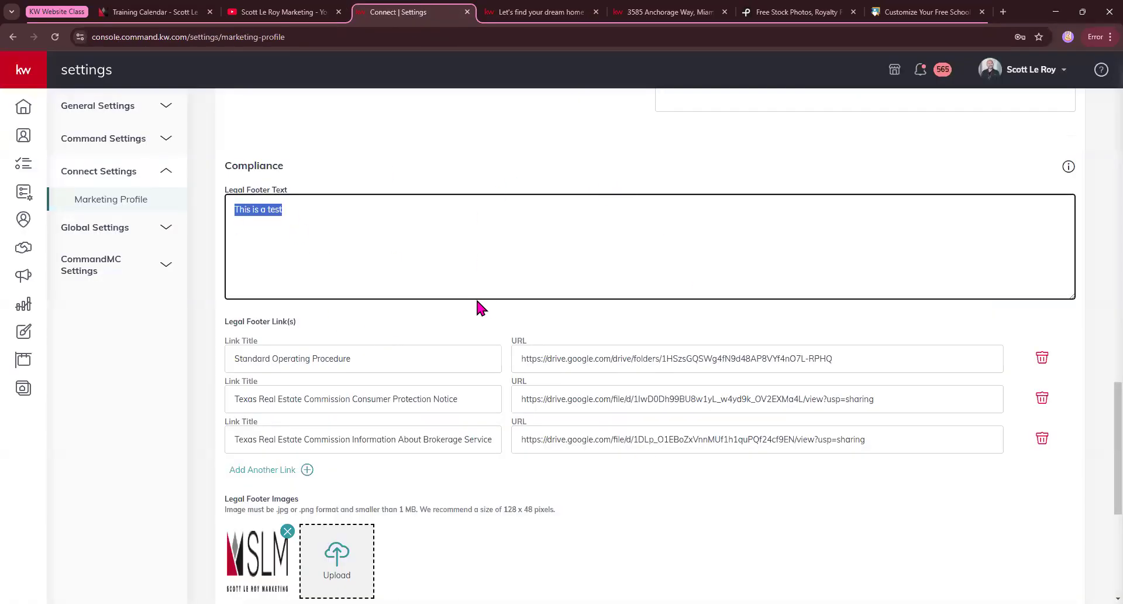
# Review the Legal Footer Images and Social sections, comparing the social links with the icons on the public website.
pyautogui.scroll(-2, 474, 298)
pyautogui.scroll(-1, 474, 301)
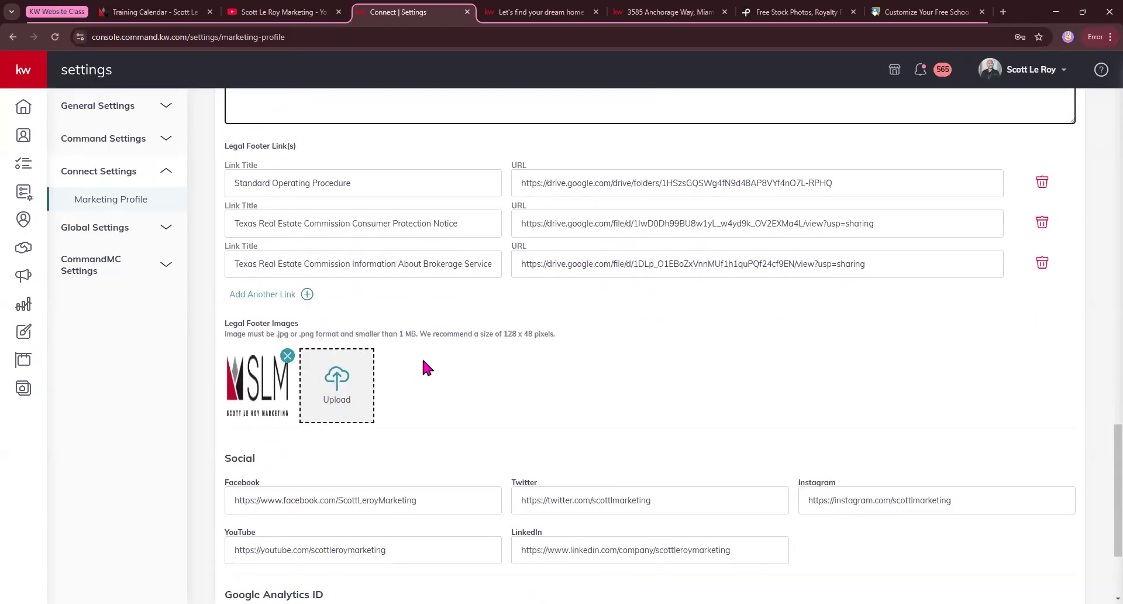
pyautogui.scroll(-3, 456, 370)
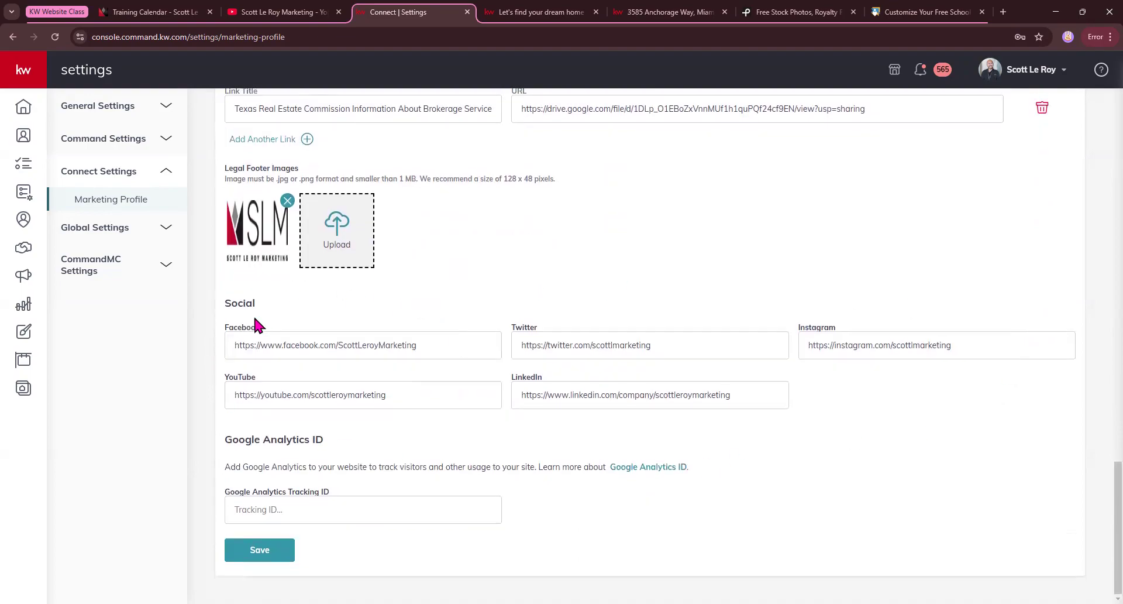
pyautogui.click(554, 12)
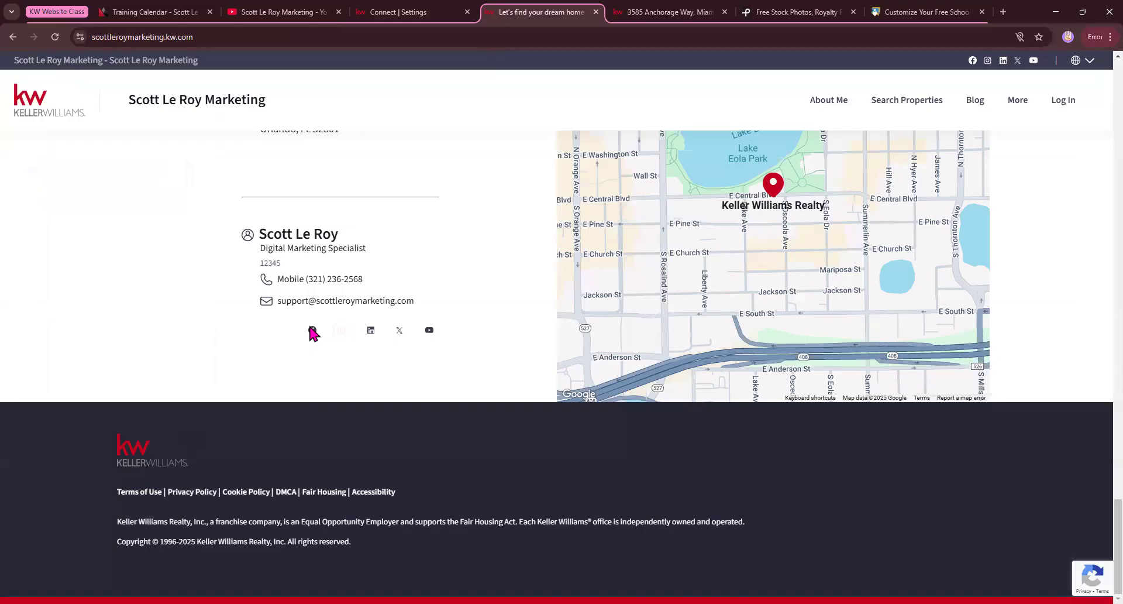
pyautogui.hotkey('ctrl', 'shift', 'Tab')
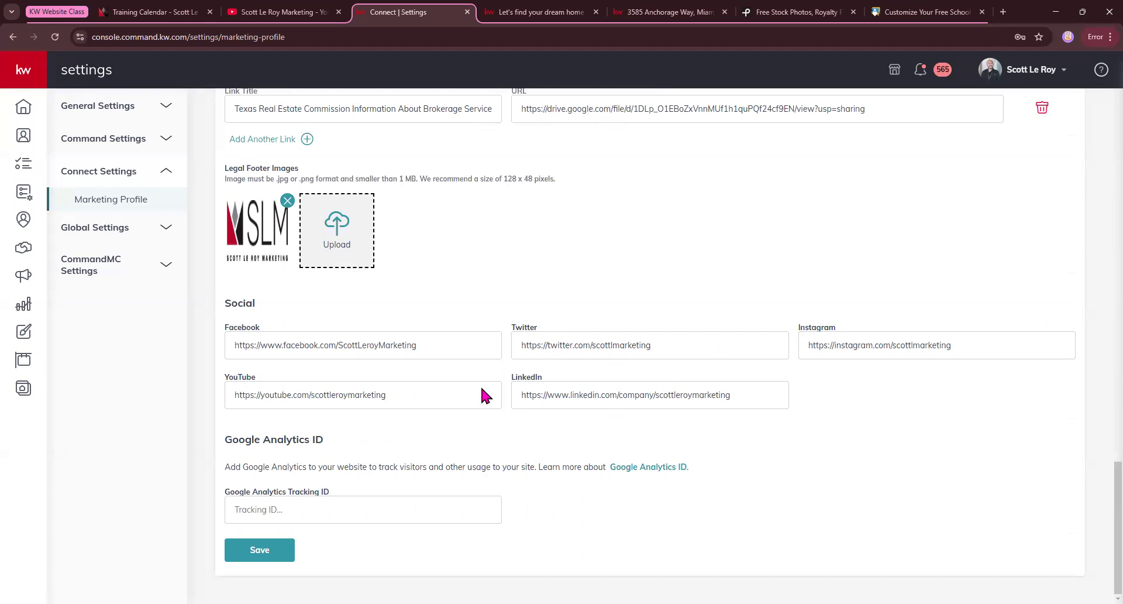
# Inspect the full Facebook and Instagram profile URLs in the Social section.
pyautogui.moveTo(230, 345); pyautogui.dragTo(429, 351)
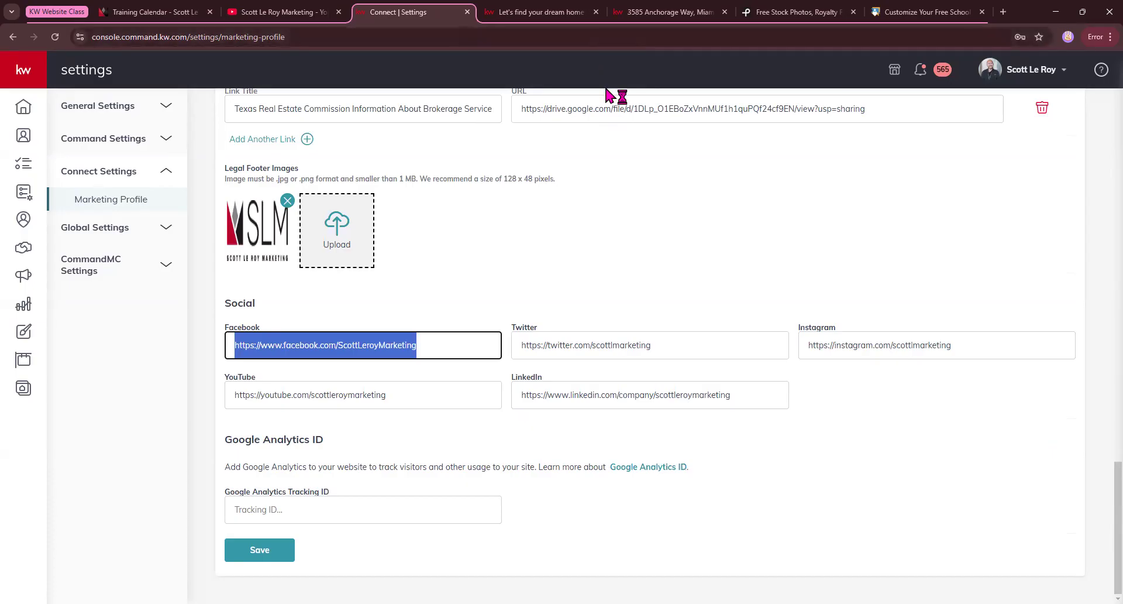
pyautogui.click(894, 345)
pyautogui.hotkey('shift', 'End')
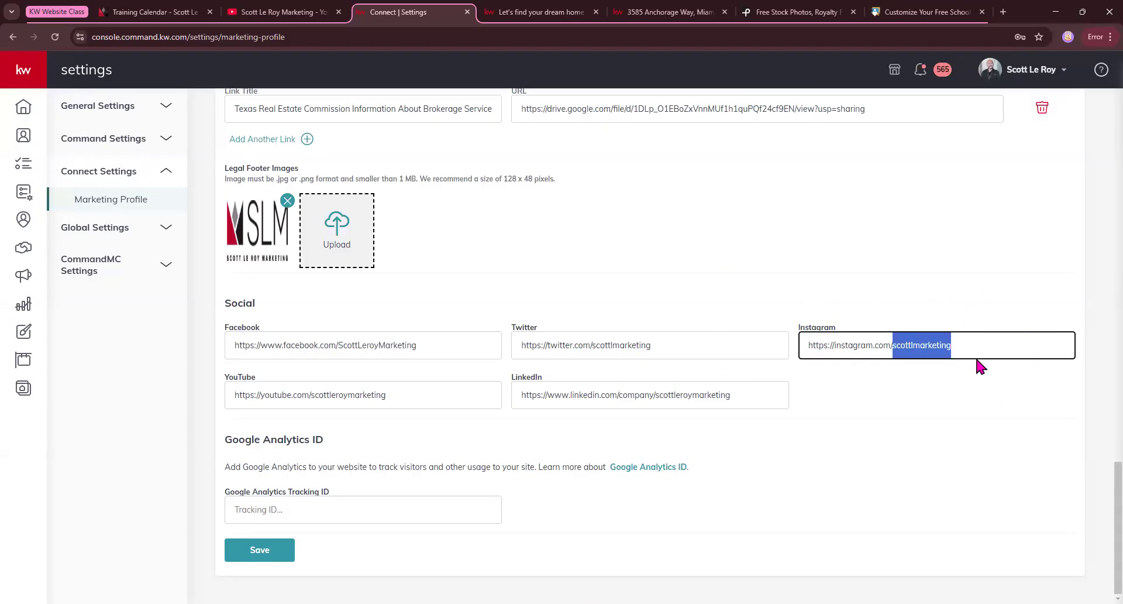
pyautogui.hotkey('ctrl', 'a')
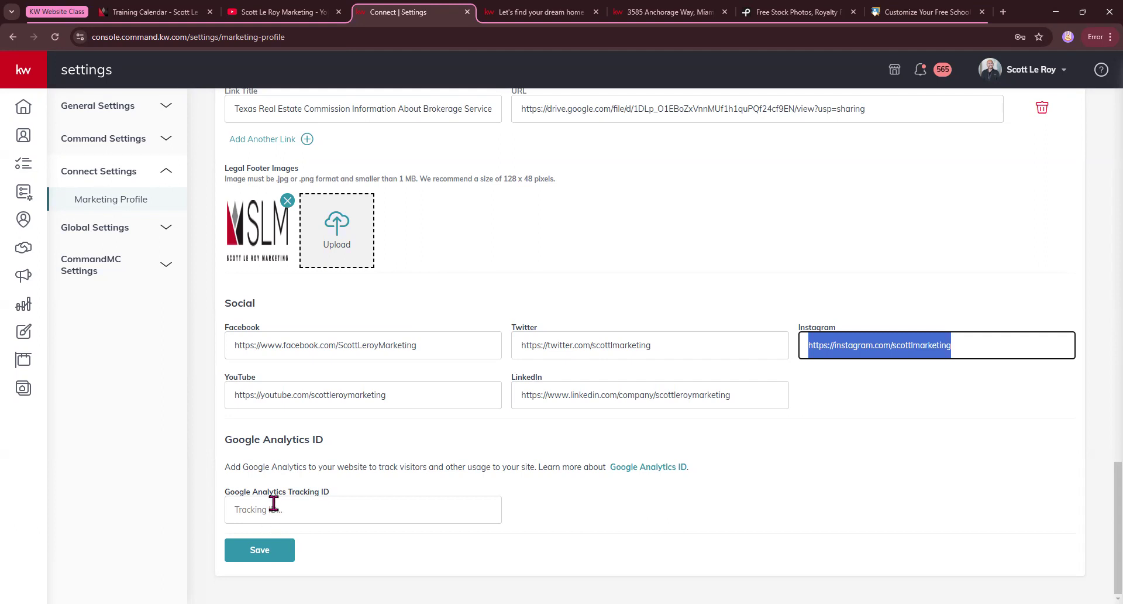
# Open the Agent Support page from Agent Resources on the SLM marketing site, and return to the Marketing Profile settings.
pyautogui.click(178, 11)
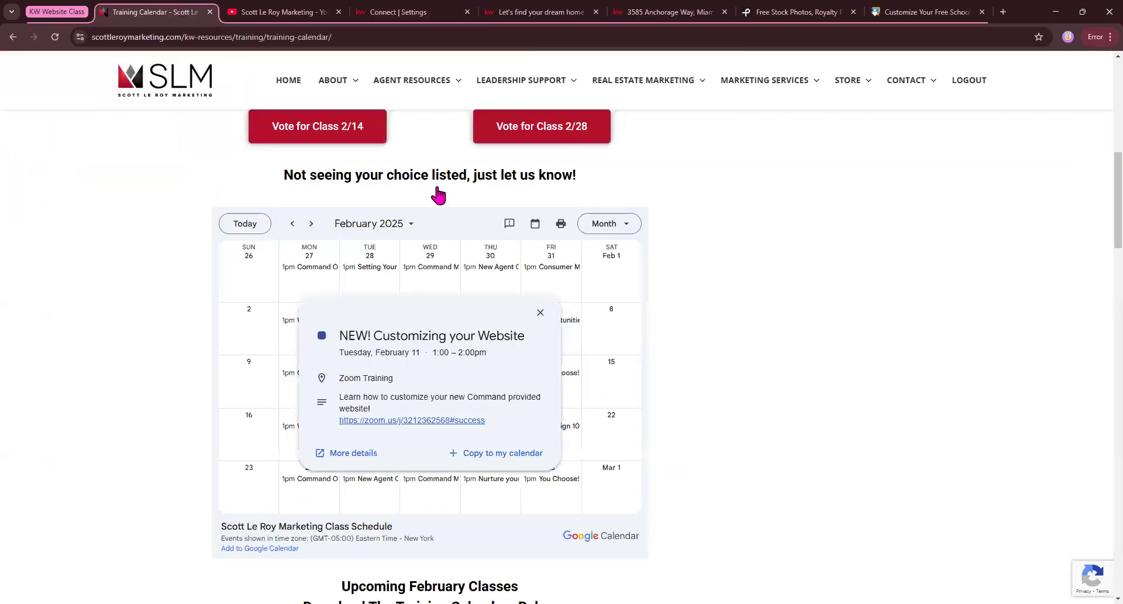
pyautogui.moveTo(412, 80)
pyautogui.click(416, 222)
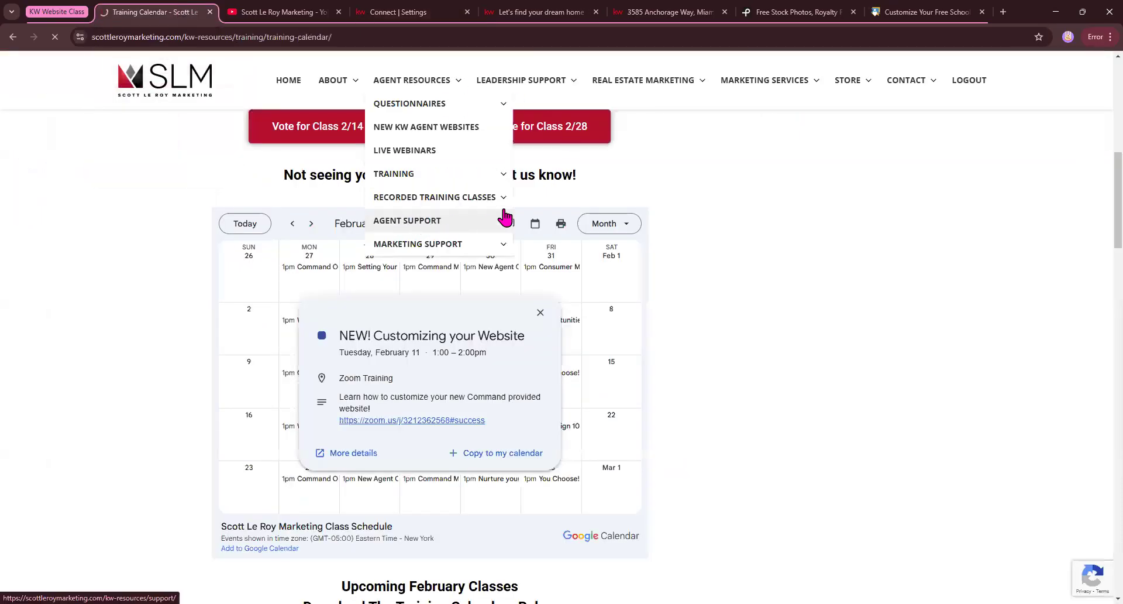
pyautogui.click(418, 12)
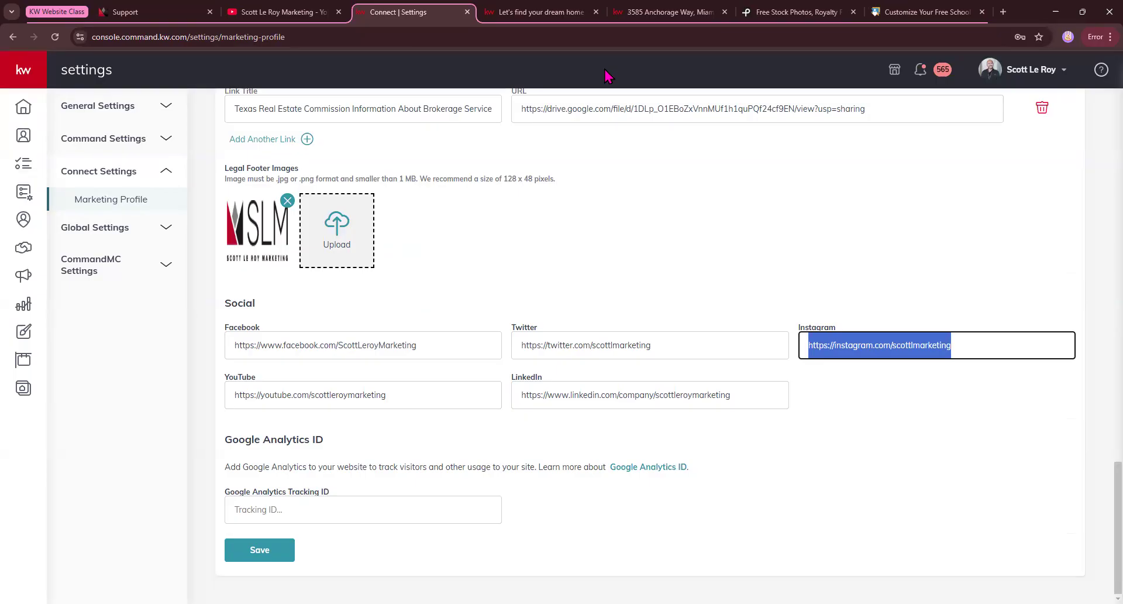
pyautogui.click(603, 212)
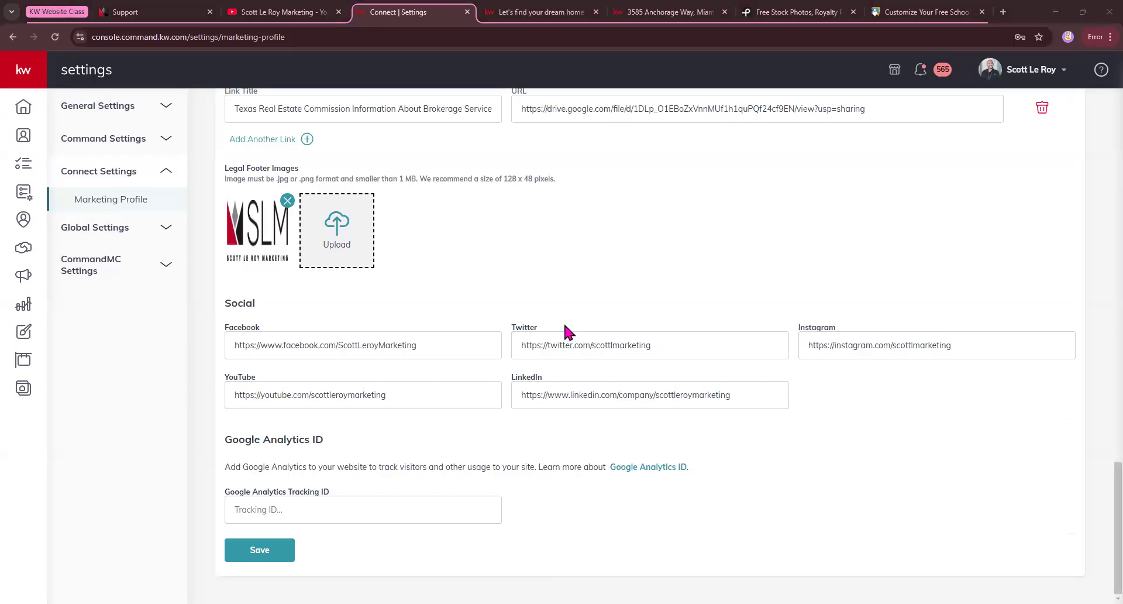
# Open My Profile from the account options and review its About Me and Contact Information sections.
pyautogui.click(990, 71)
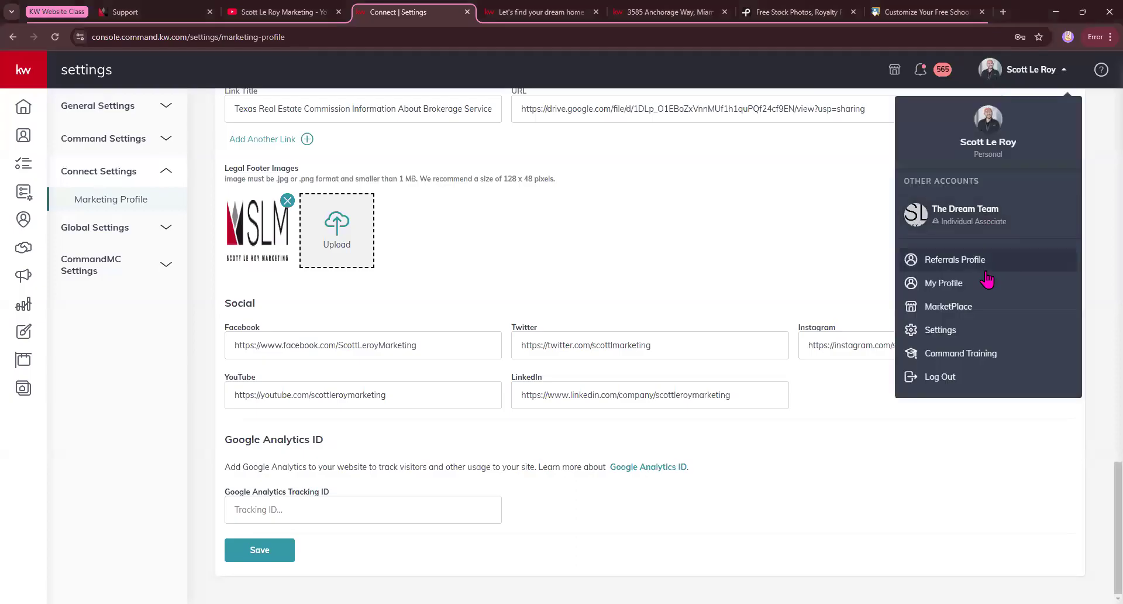
pyautogui.click(944, 286)
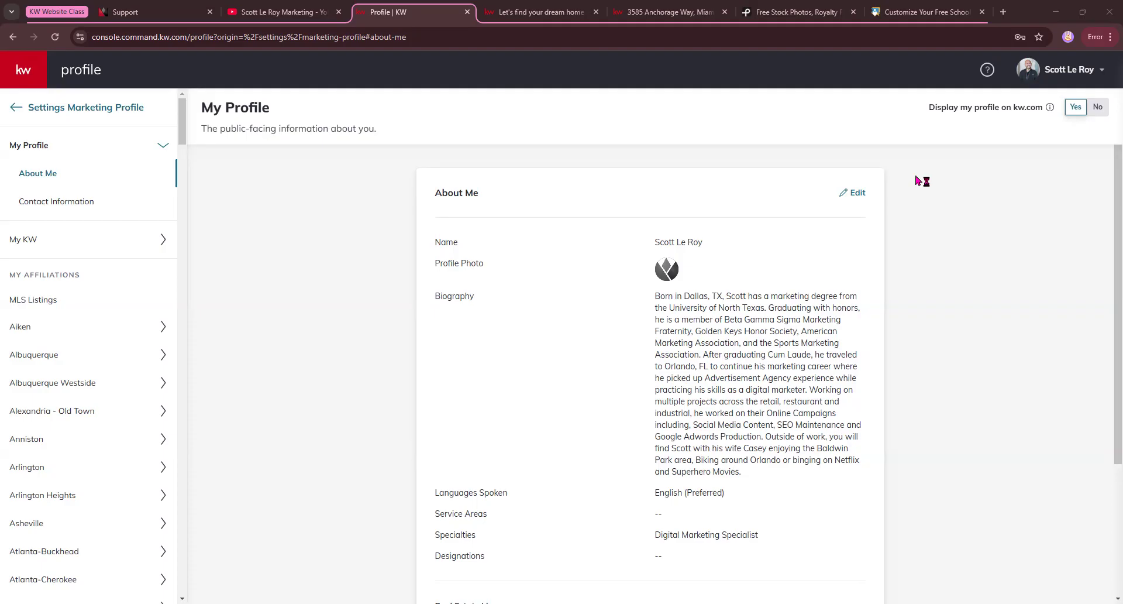
pyautogui.scroll(-3, 907, 183)
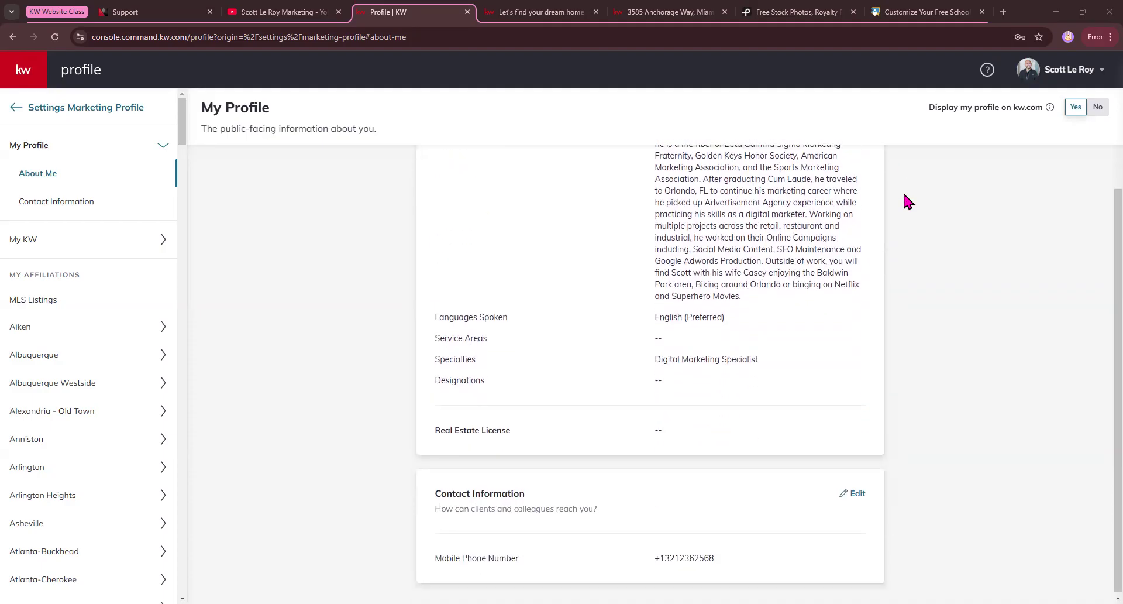
# Compare the public website's About Me page with the Service Areas and Languages Spoken fields in My Profile.
pyautogui.click(539, 12)
pyautogui.click(840, 106)
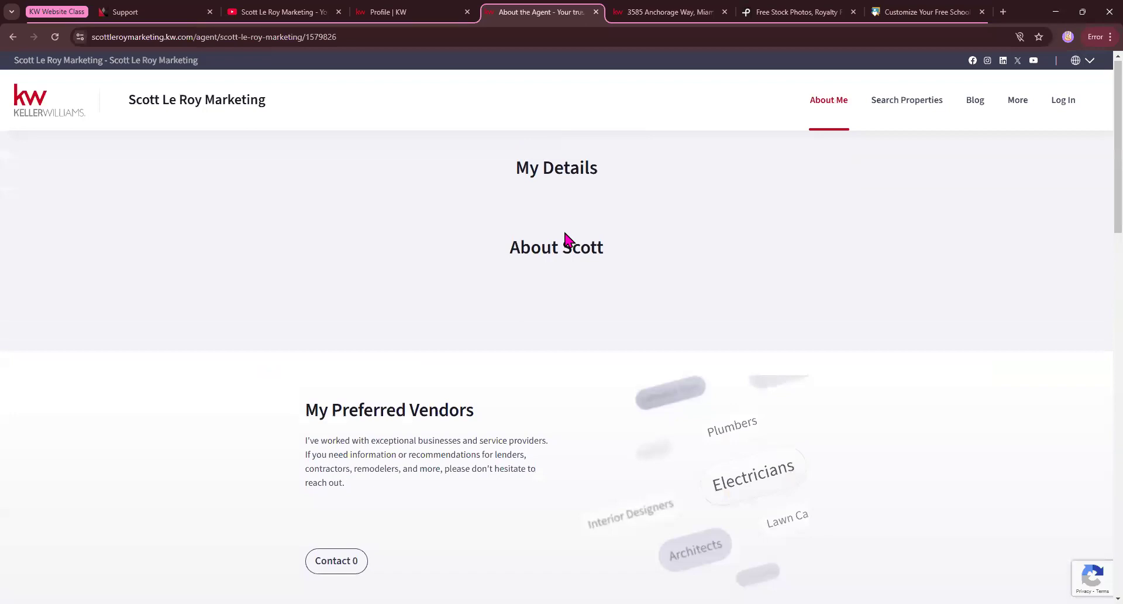
pyautogui.click(387, 15)
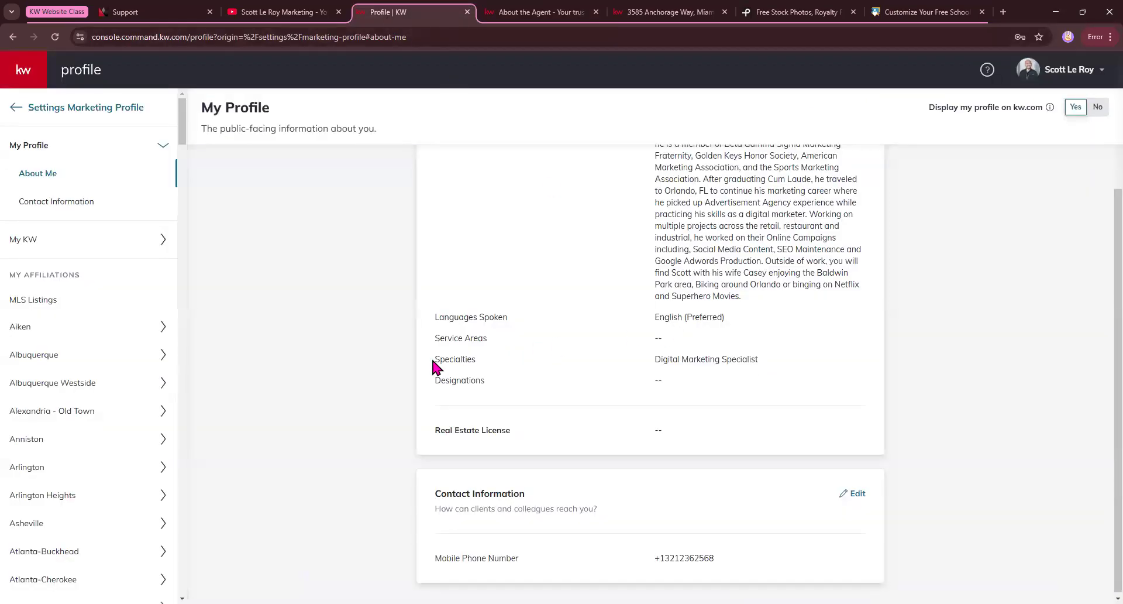
pyautogui.moveTo(435, 339); pyautogui.dragTo(508, 343)
pyautogui.moveTo(433, 319); pyautogui.dragTo(519, 317)
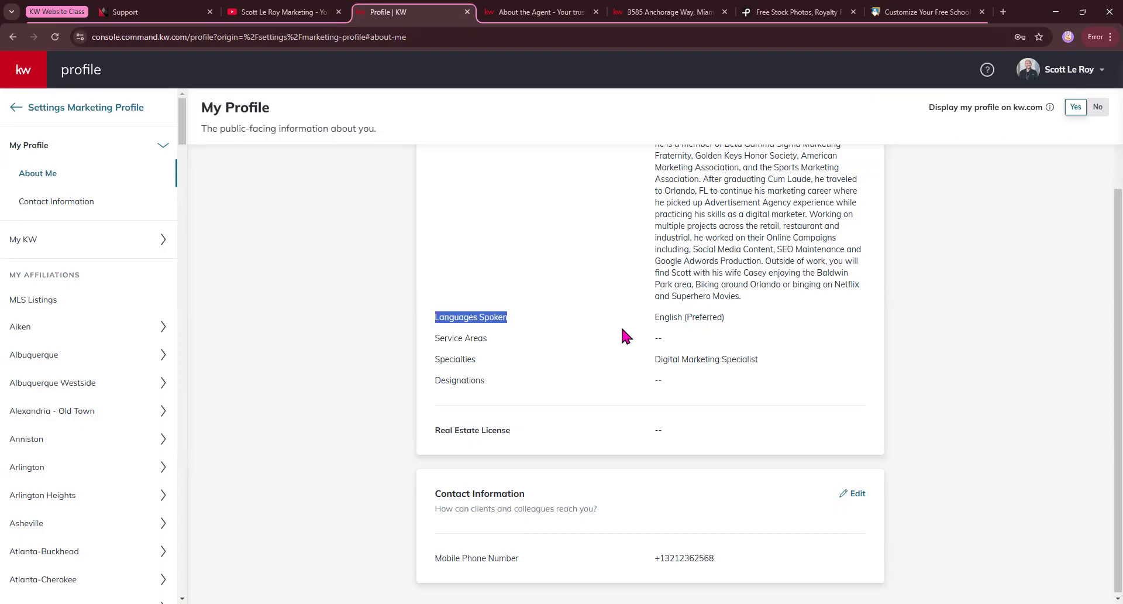
pyautogui.click(541, 12)
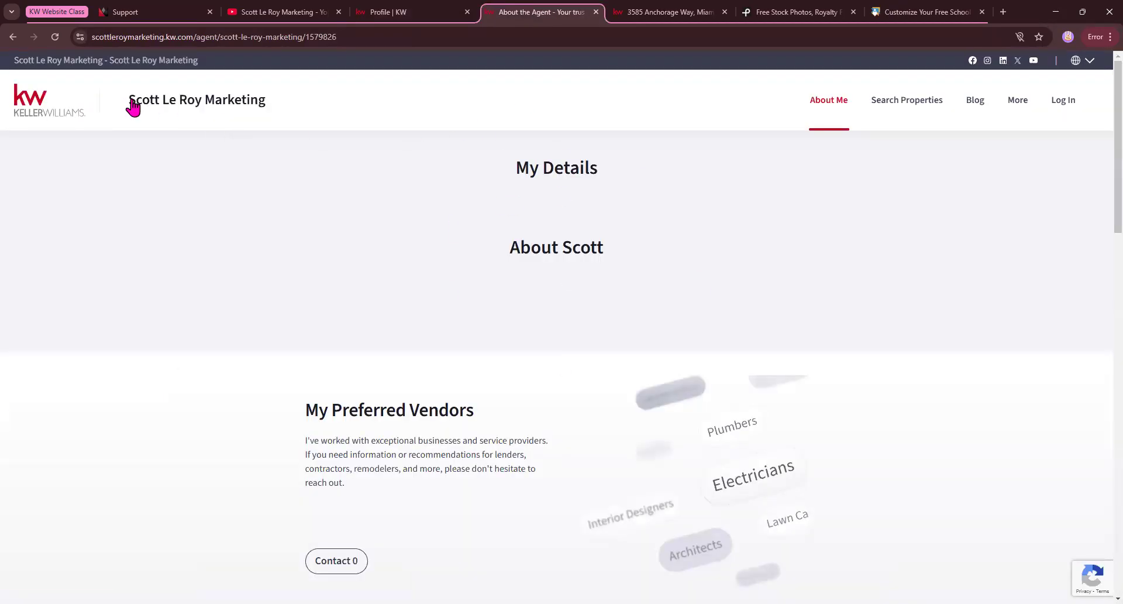
pyautogui.click(388, 12)
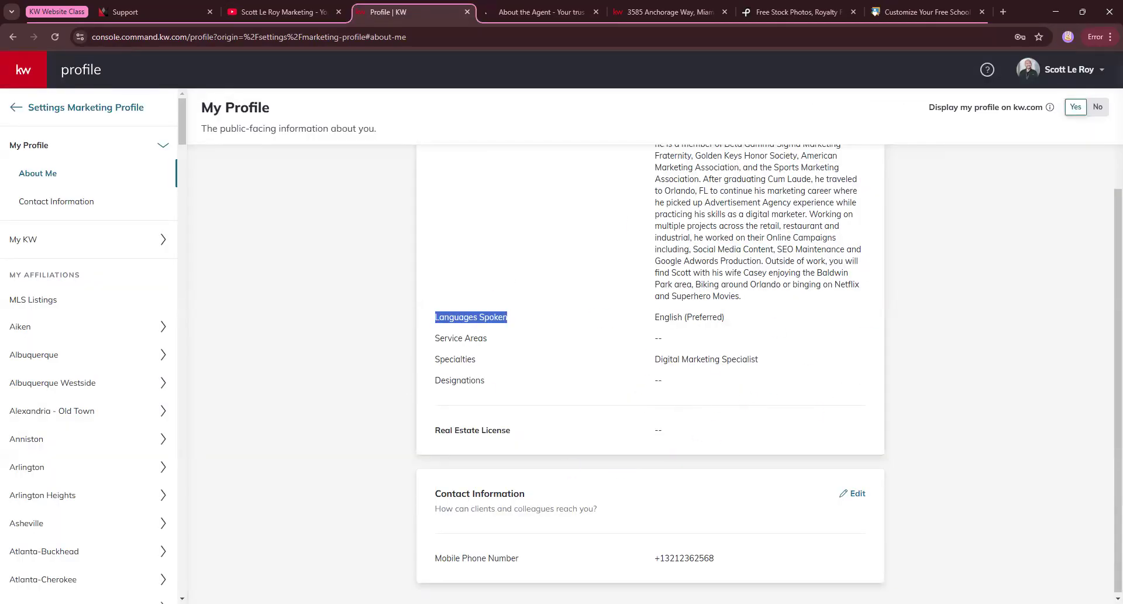
pyautogui.scroll(3, 735, 432)
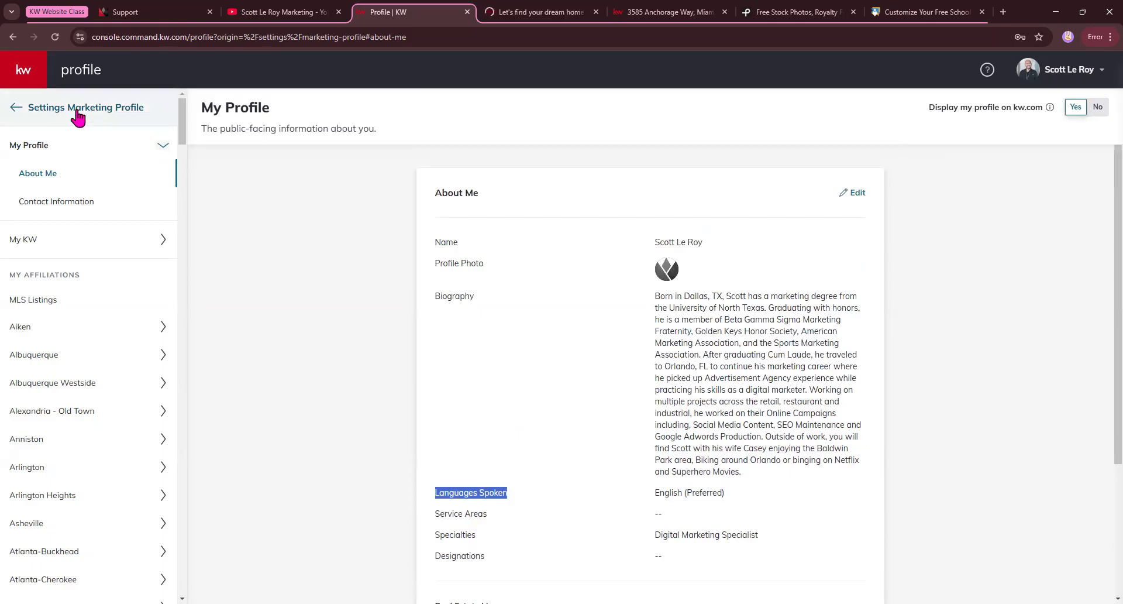
# Leave My Profile, return to the Command home dashboard, and open the Websites section.
pyautogui.click(44, 108)
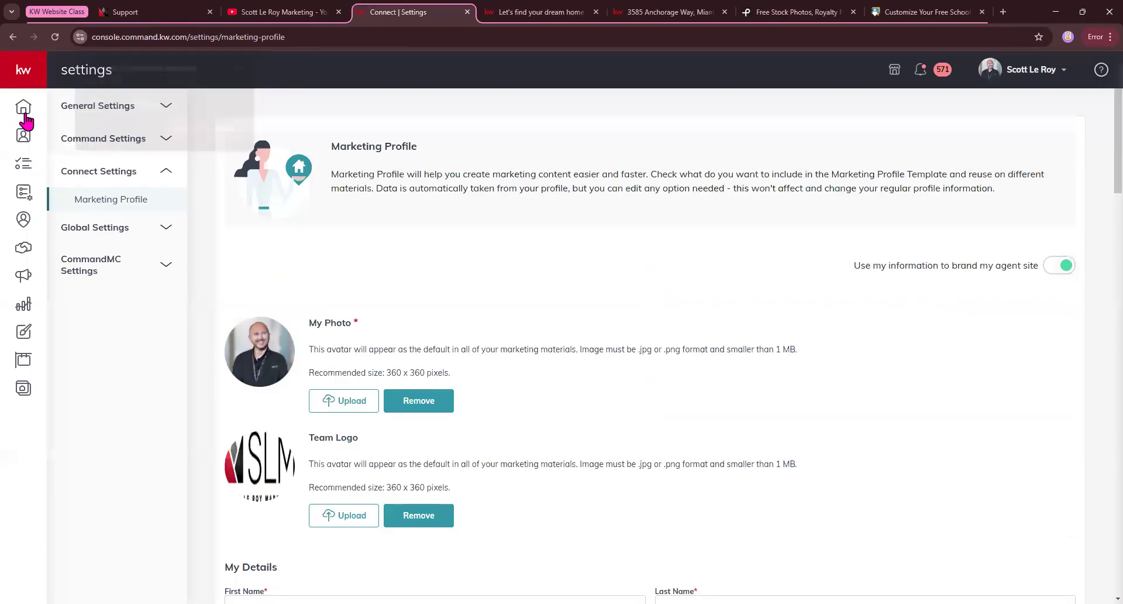
pyautogui.click(23, 108)
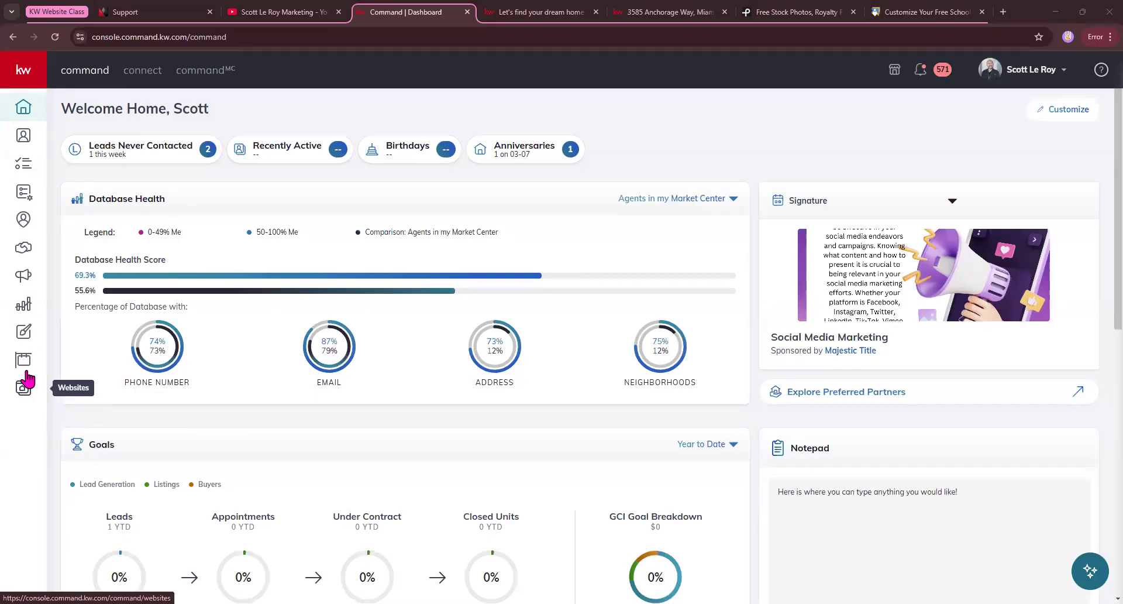
pyautogui.click(24, 73)
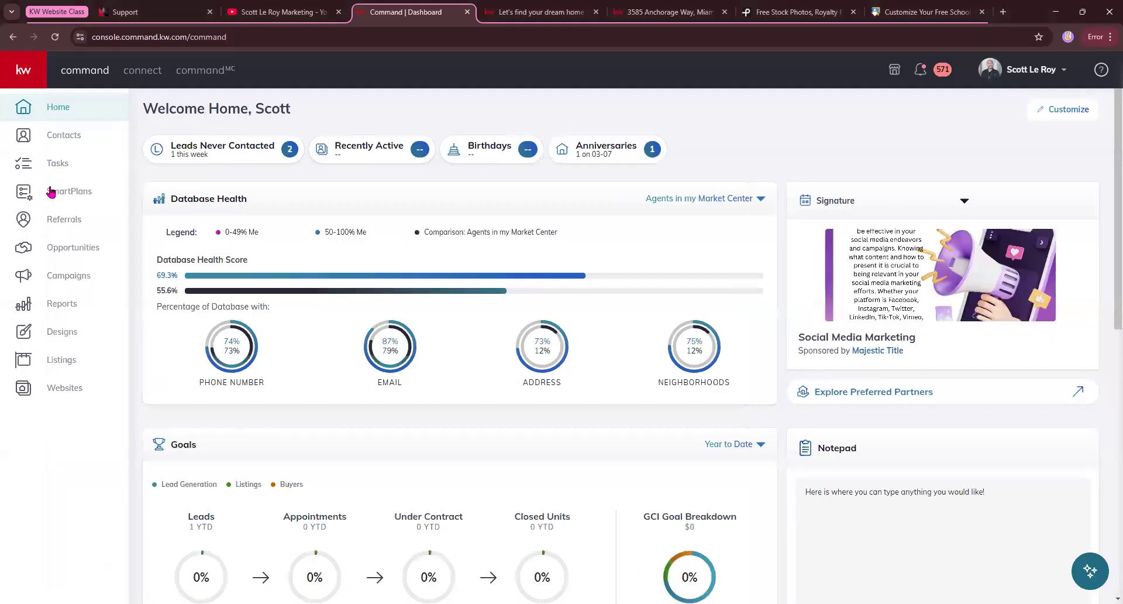
pyautogui.click(37, 395)
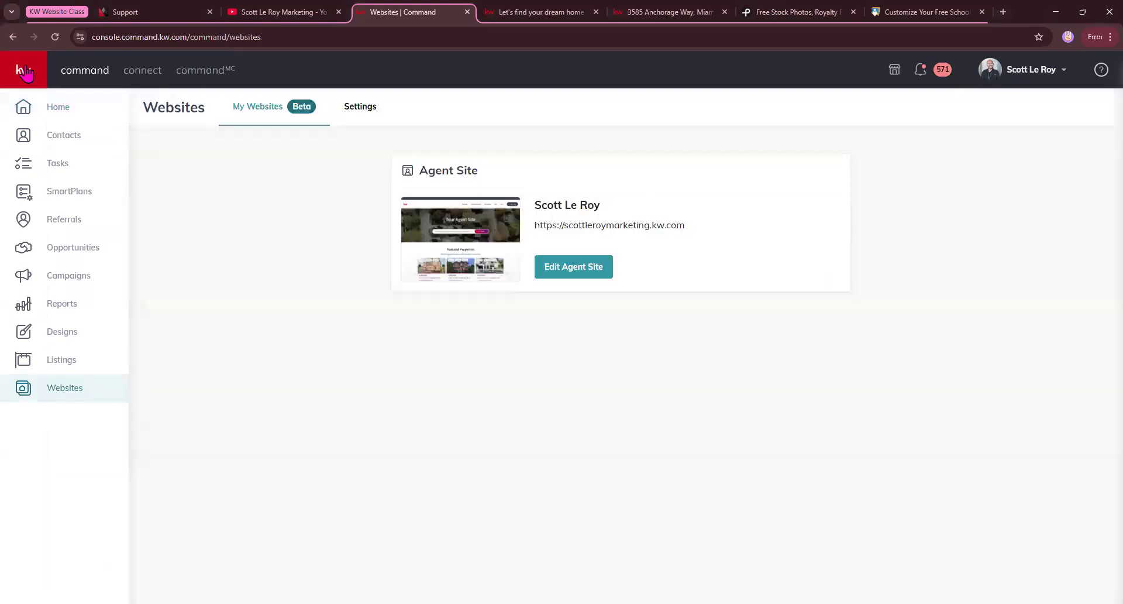
pyautogui.click(24, 71)
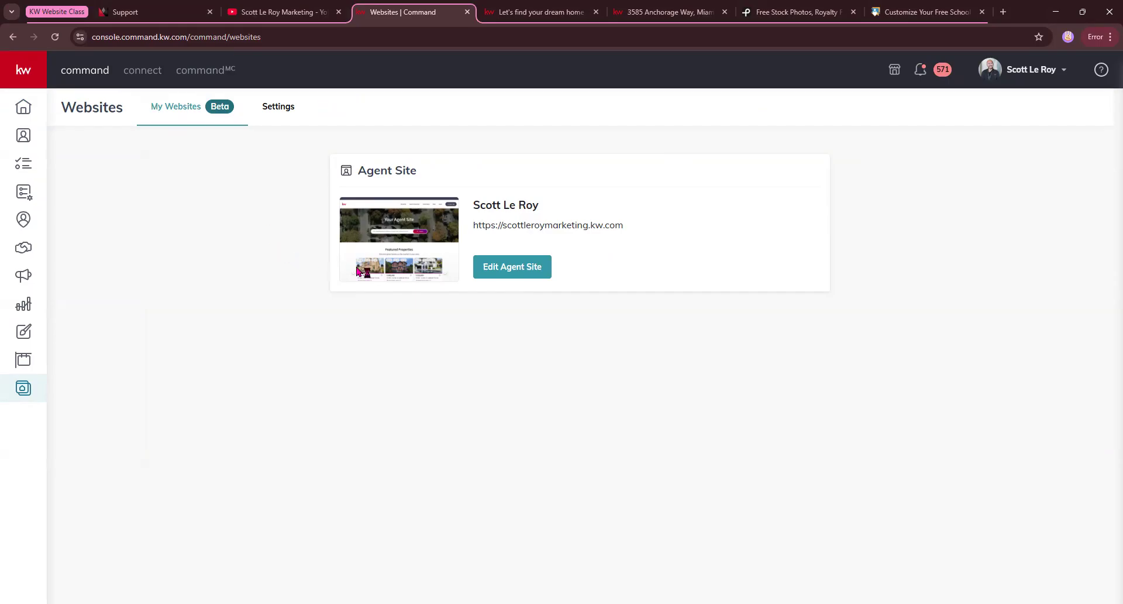
# Open the Agent Site for editing and bring up its Homepage content settings.
pyautogui.click(512, 267)
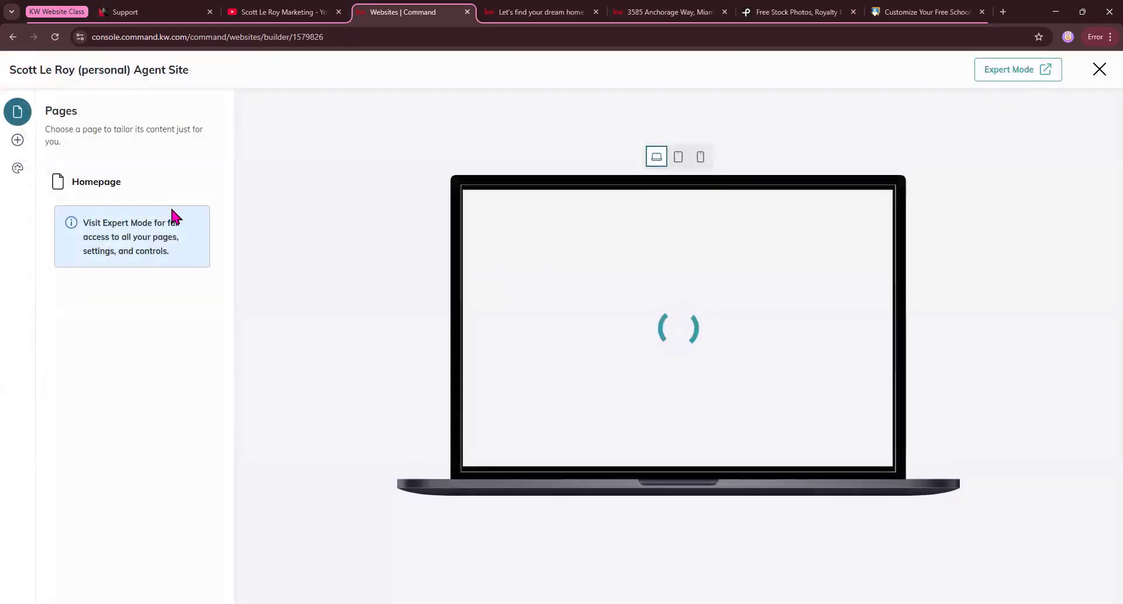
pyautogui.click(95, 182)
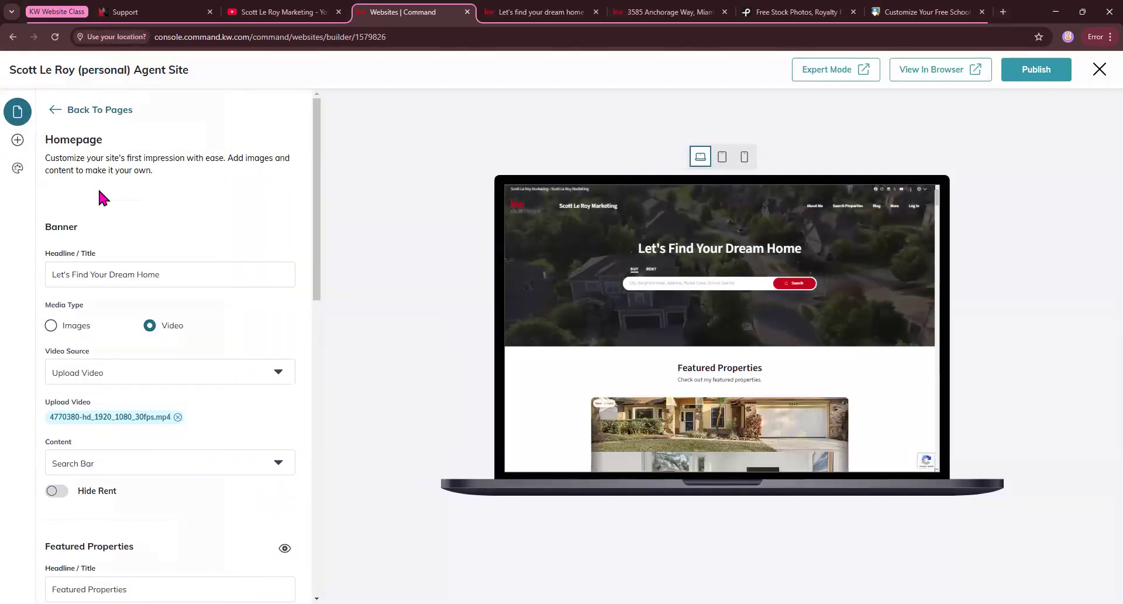
pyautogui.click(247, 70)
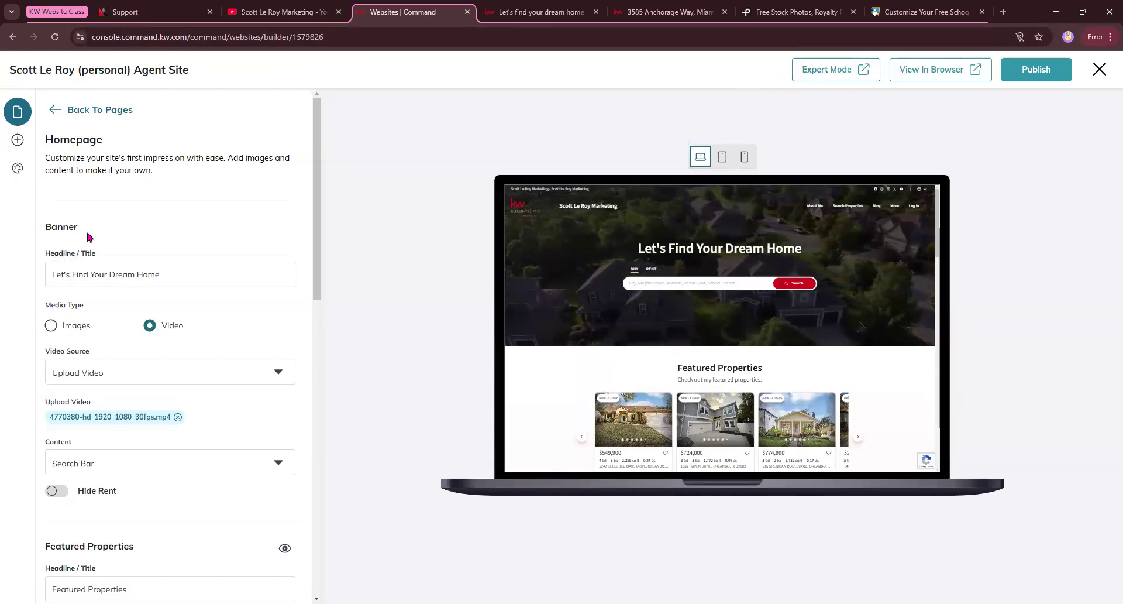
# Inspect the homepage banner's Headline / Title field and the available Video Source options.
pyautogui.click(55, 273)
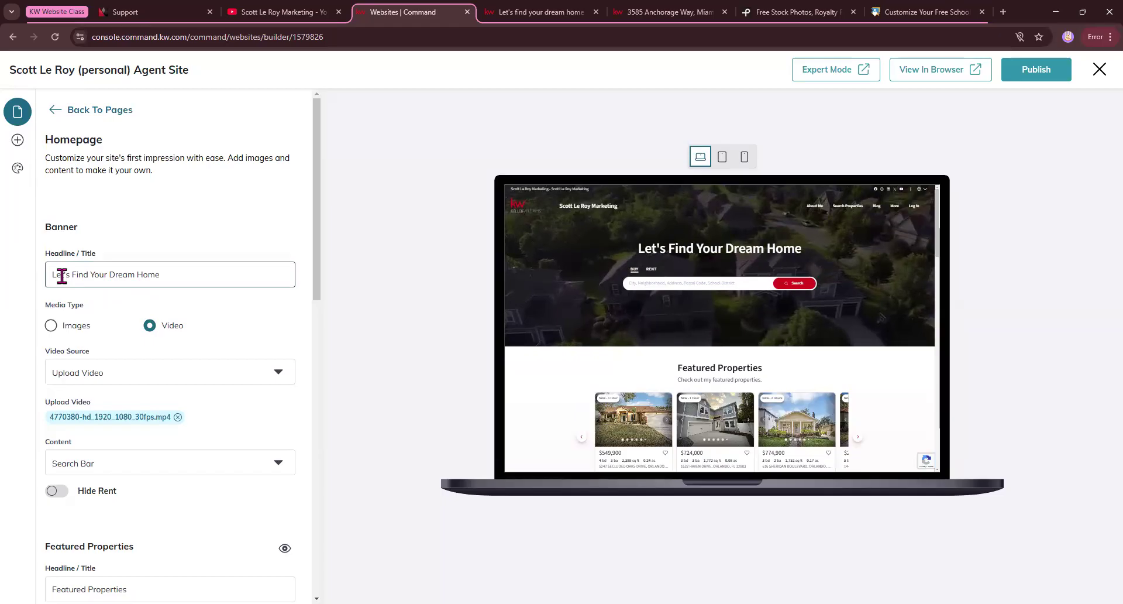
pyautogui.click(165, 275)
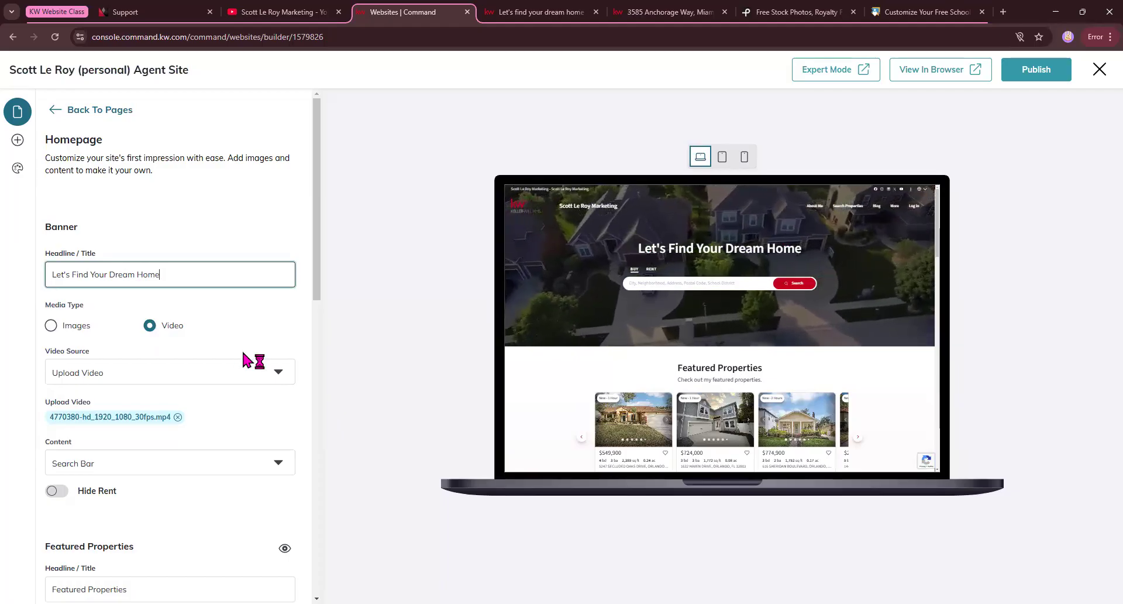
pyautogui.click(272, 375)
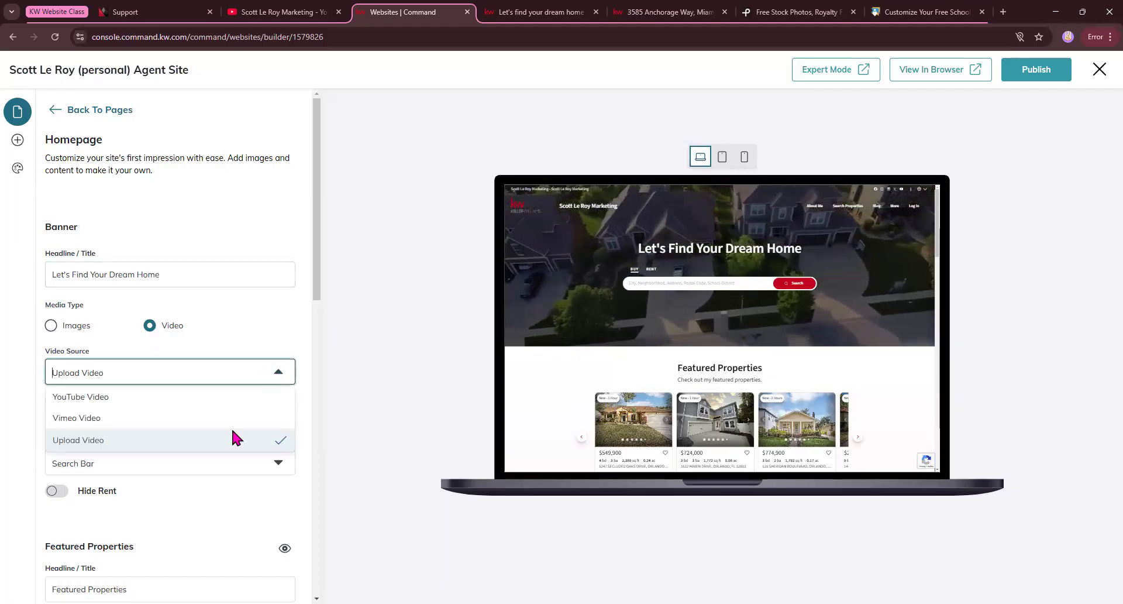
pyautogui.click(245, 344)
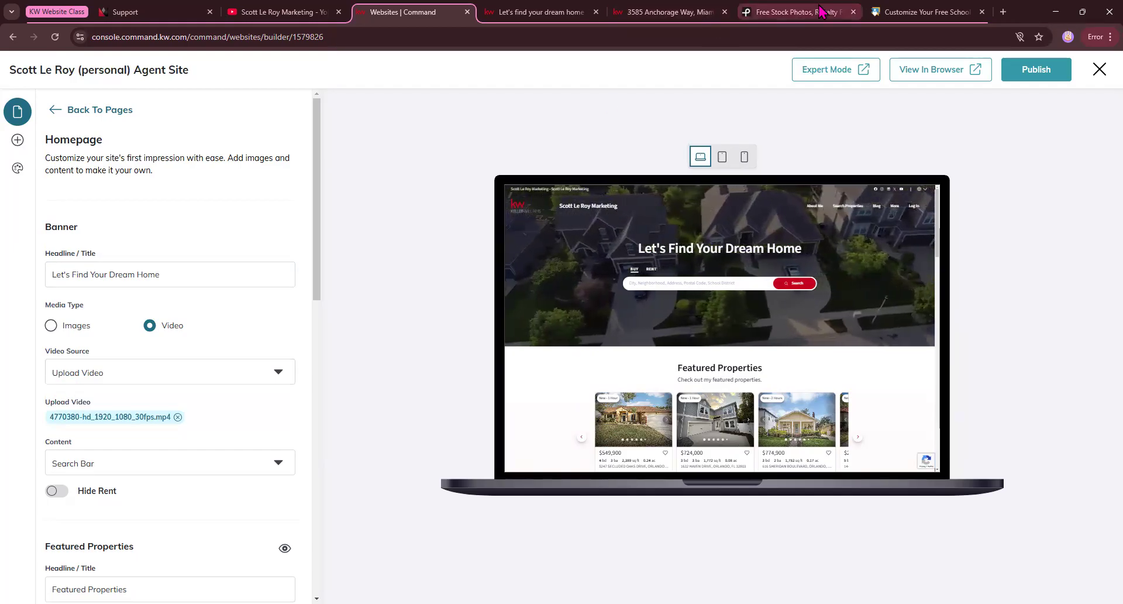
# Switch to Pexels, search its free videos for "real estate", and browse the results for banner footage.
pyautogui.click(784, 12)
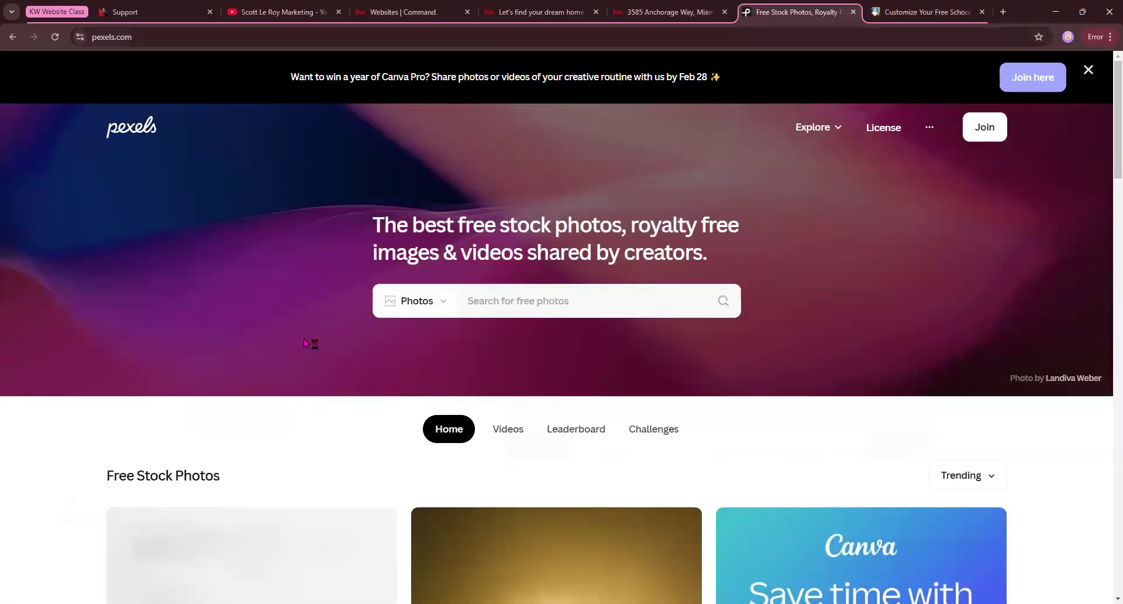
pyautogui.click(134, 38)
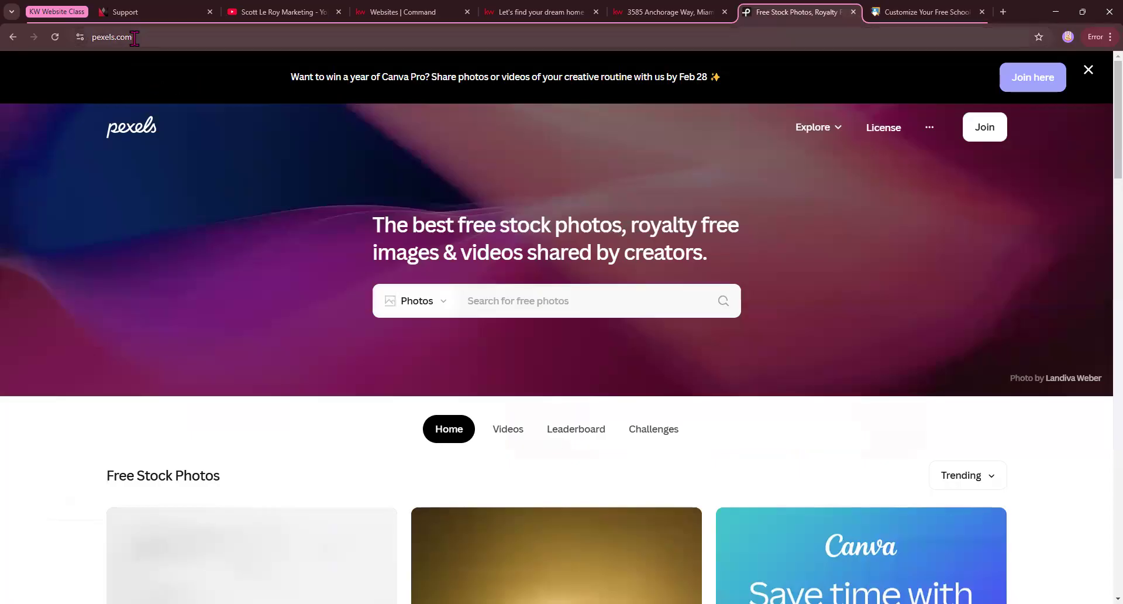
pyautogui.click(545, 529)
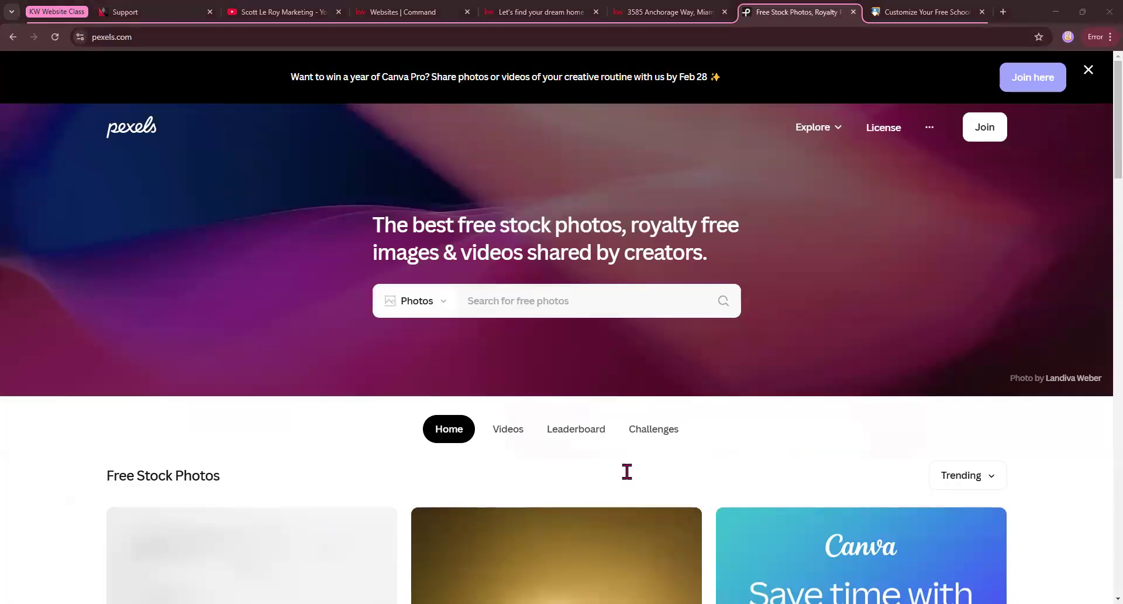
pyautogui.click(678, 269)
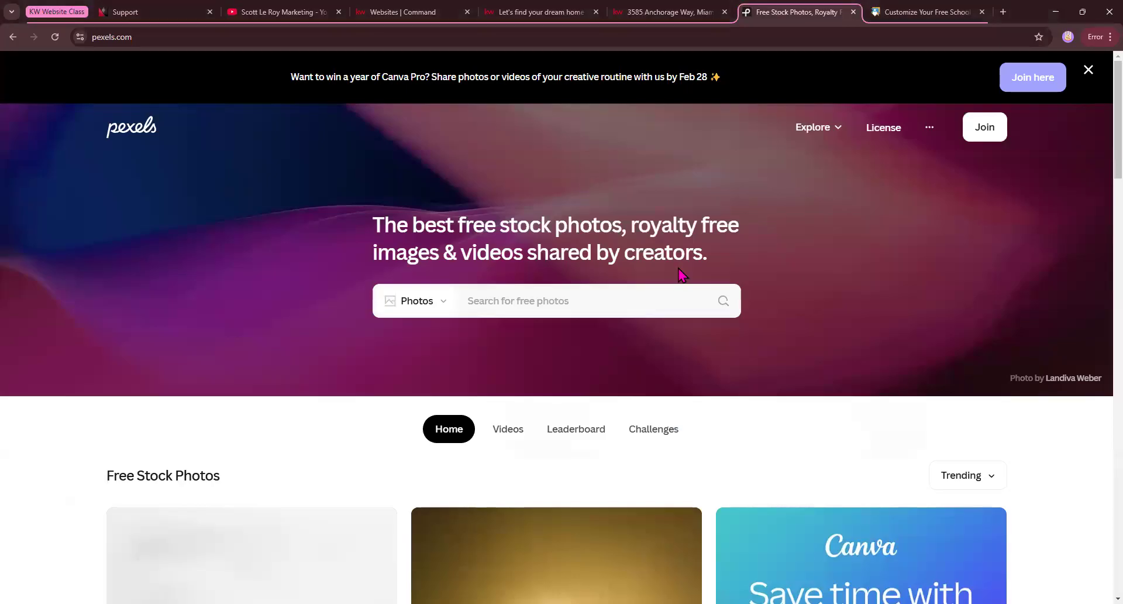
pyautogui.click(404, 305)
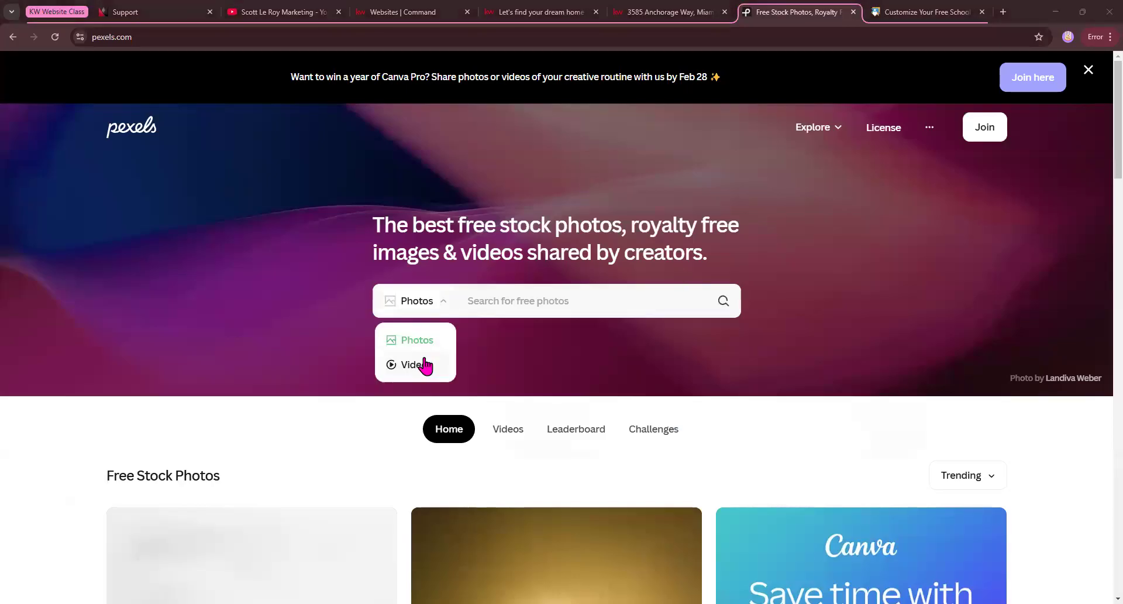
pyautogui.click(492, 309)
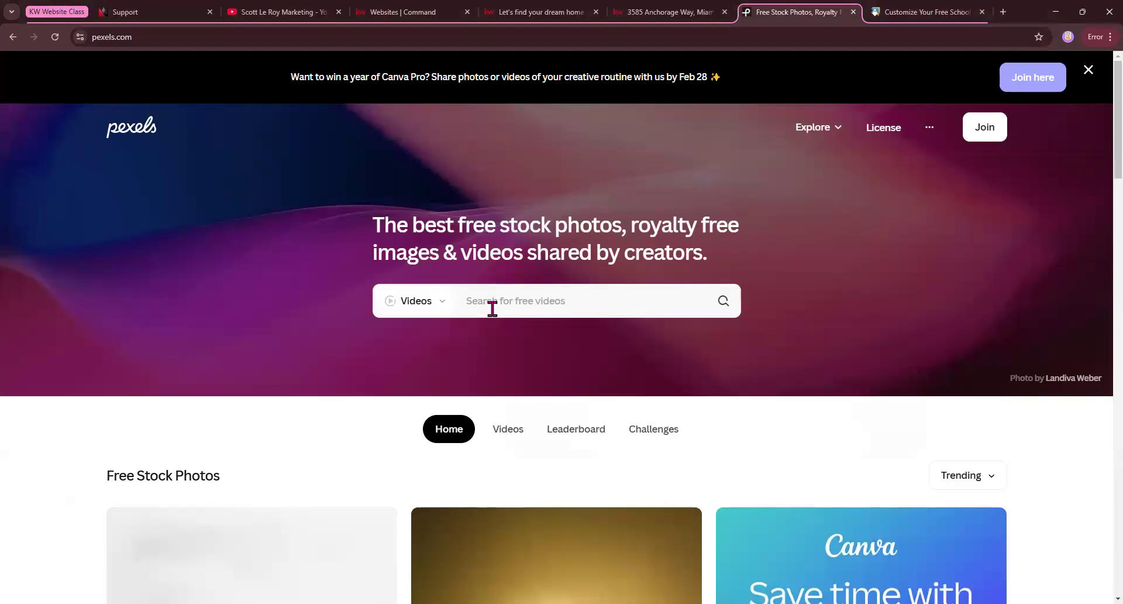
pyautogui.write('real estate')
pyautogui.press('Return')
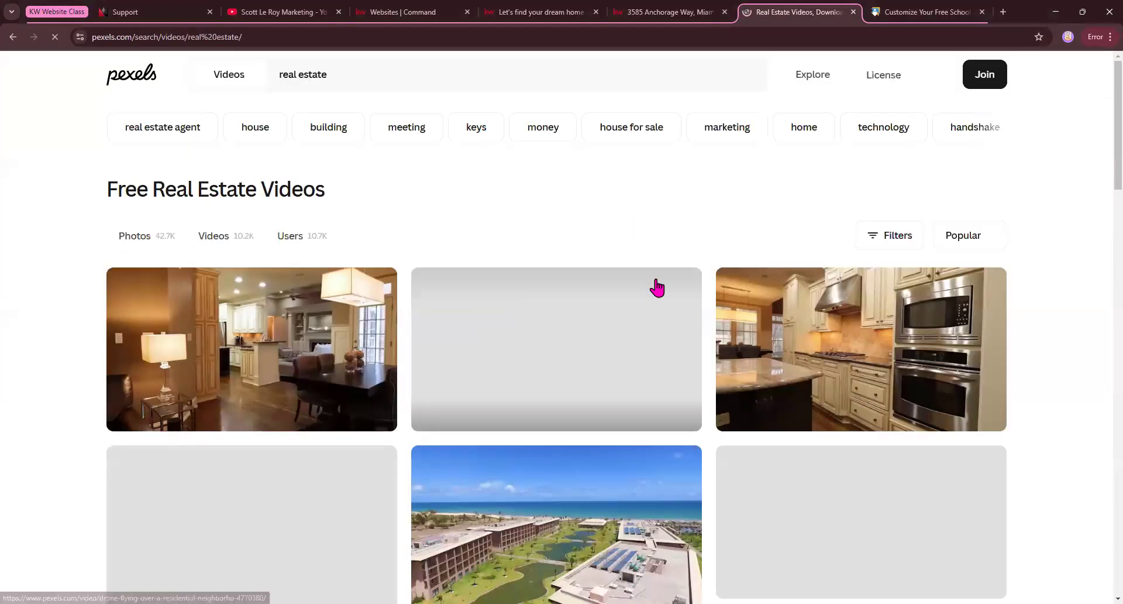
pyautogui.scroll(-3, 657, 286)
pyautogui.scroll(-8, 526, 351)
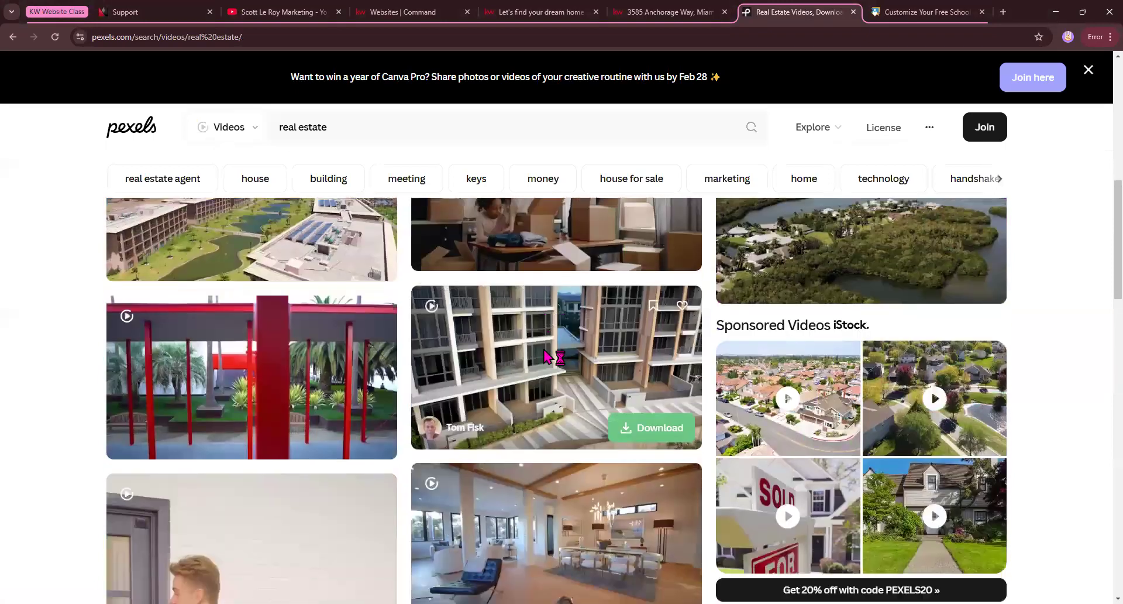
pyautogui.scroll(3, 280, 234)
# Check the Support page on the SLM marketing site and return to the Agent Site homepage editor.
pyautogui.click(125, 11)
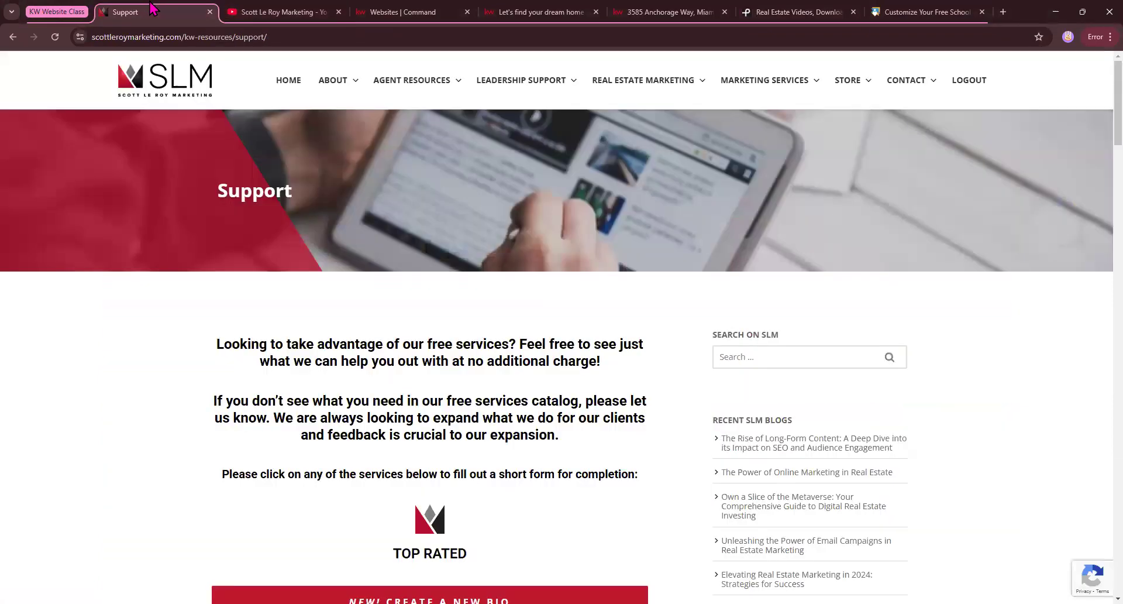
pyautogui.click(407, 13)
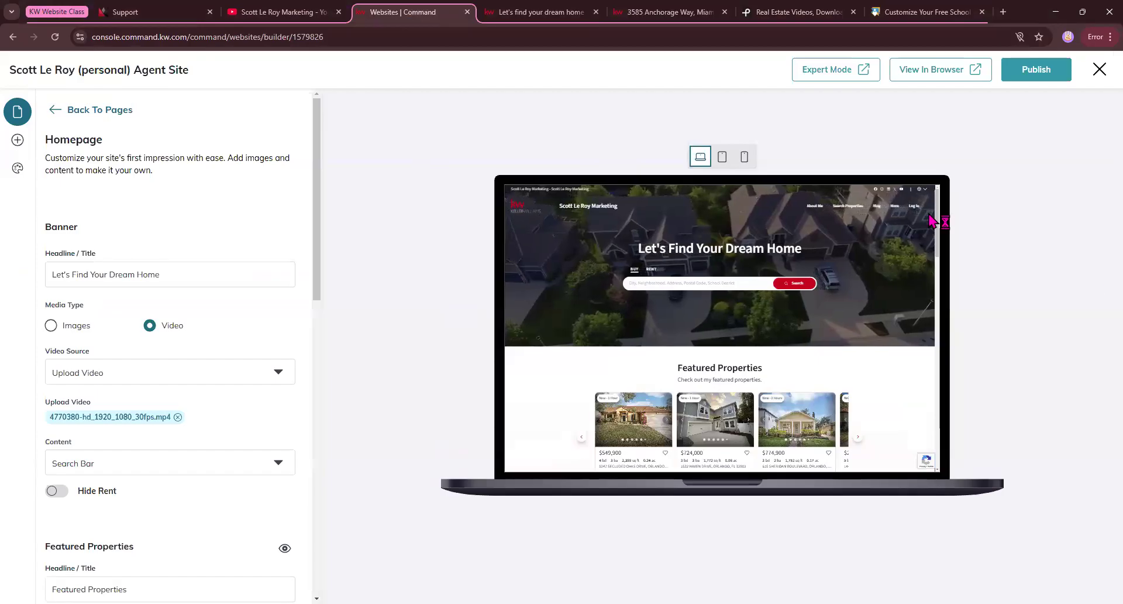
# Review the homepage banner's Content options, keep Search Bar, and turn on Hide Rent.
pyautogui.scroll(-3, 147, 339)
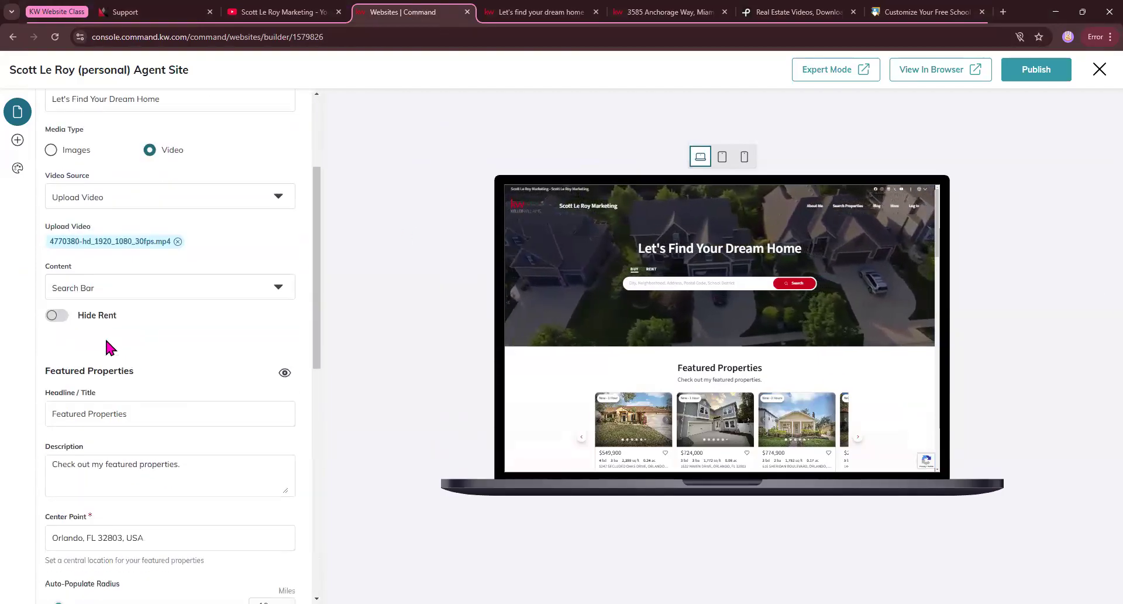
pyautogui.scroll(4, 82, 182)
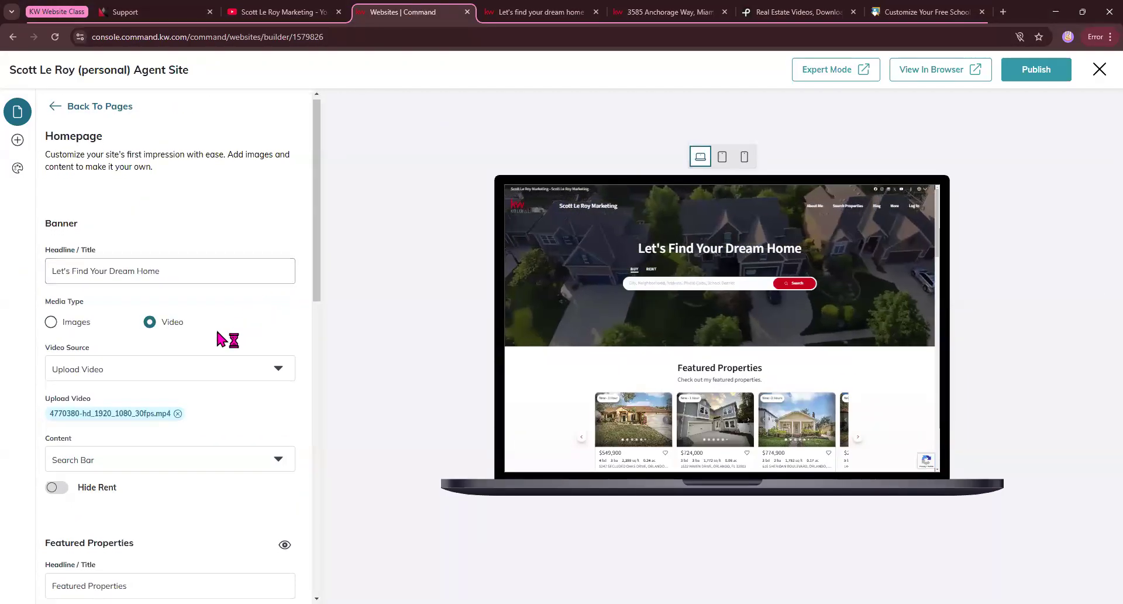
pyautogui.scroll(-3, 86, 345)
pyautogui.click(86, 346)
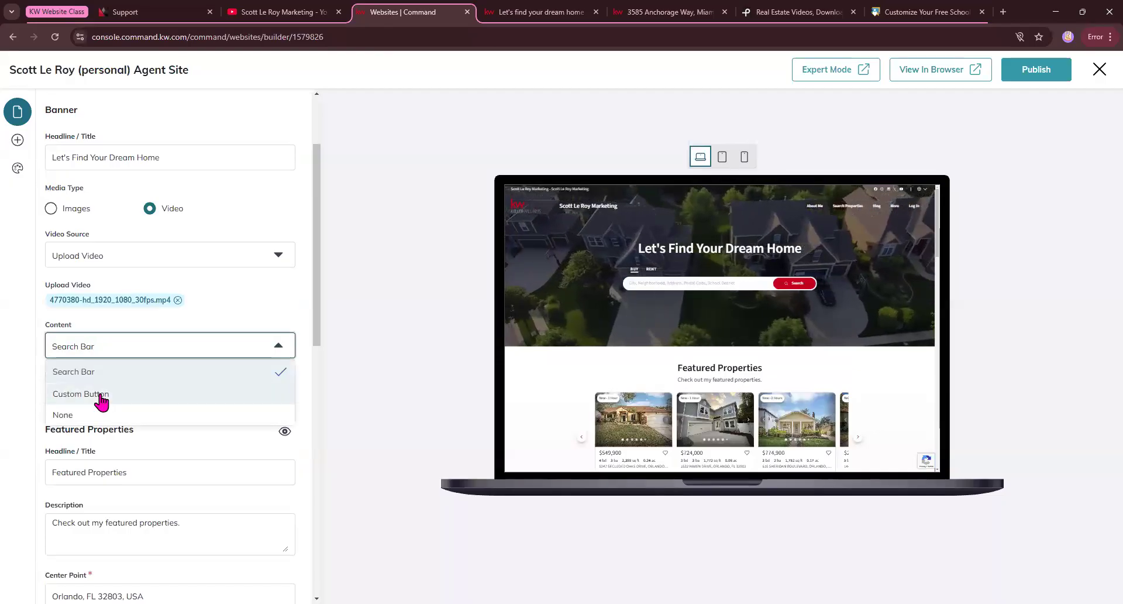
pyautogui.click(240, 321)
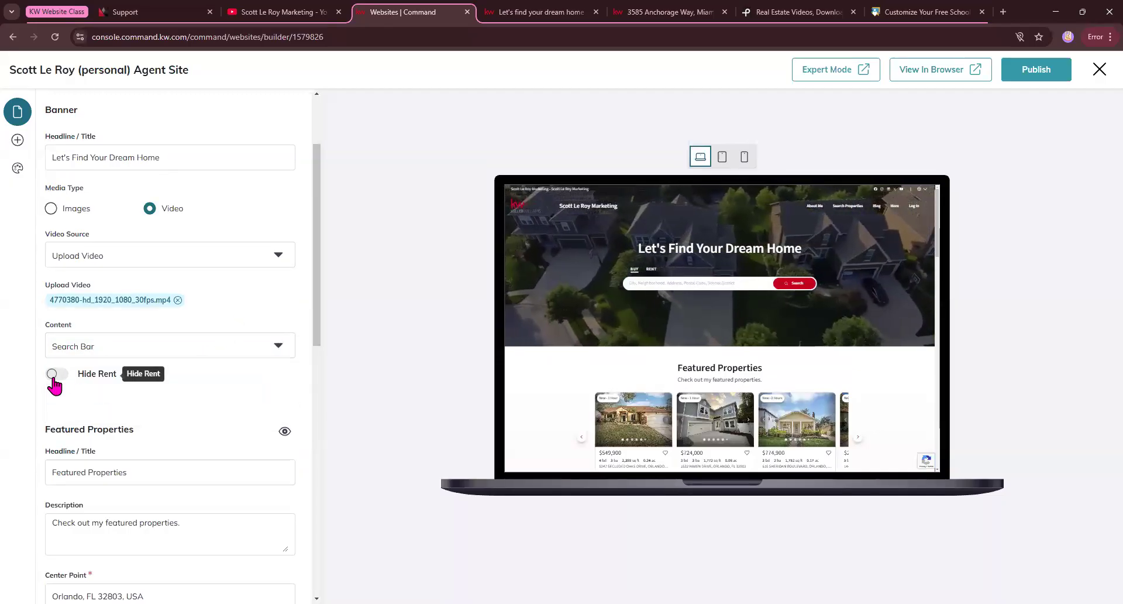
pyautogui.click(53, 374)
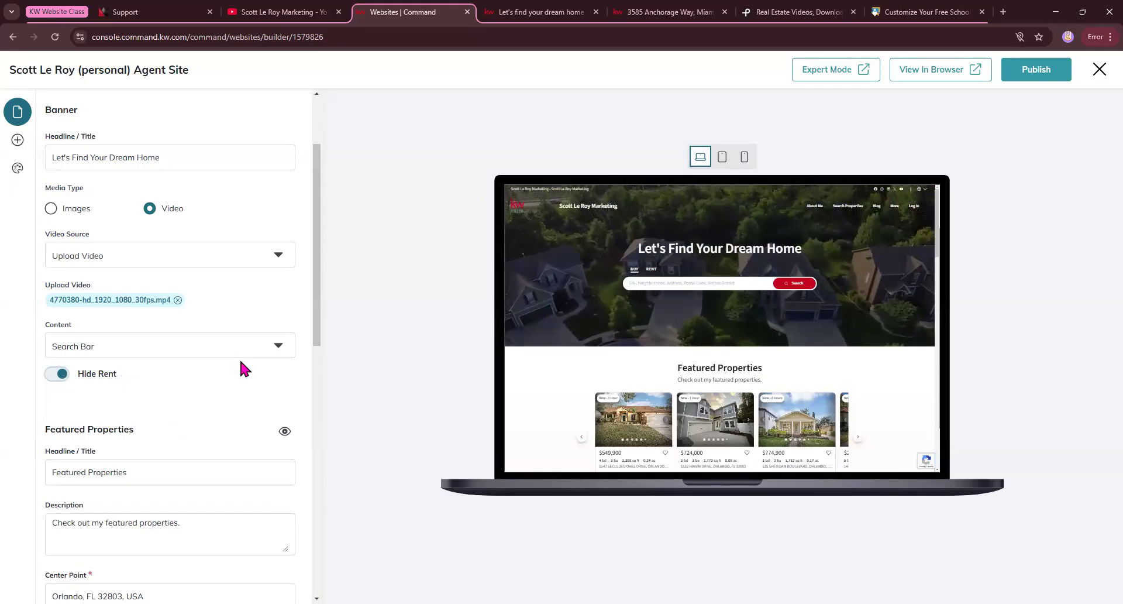
# Examine the homepage's Featured Properties settings, including Center Point, Auto-Populate Radius and Price Range.
pyautogui.scroll(-2, 240, 368)
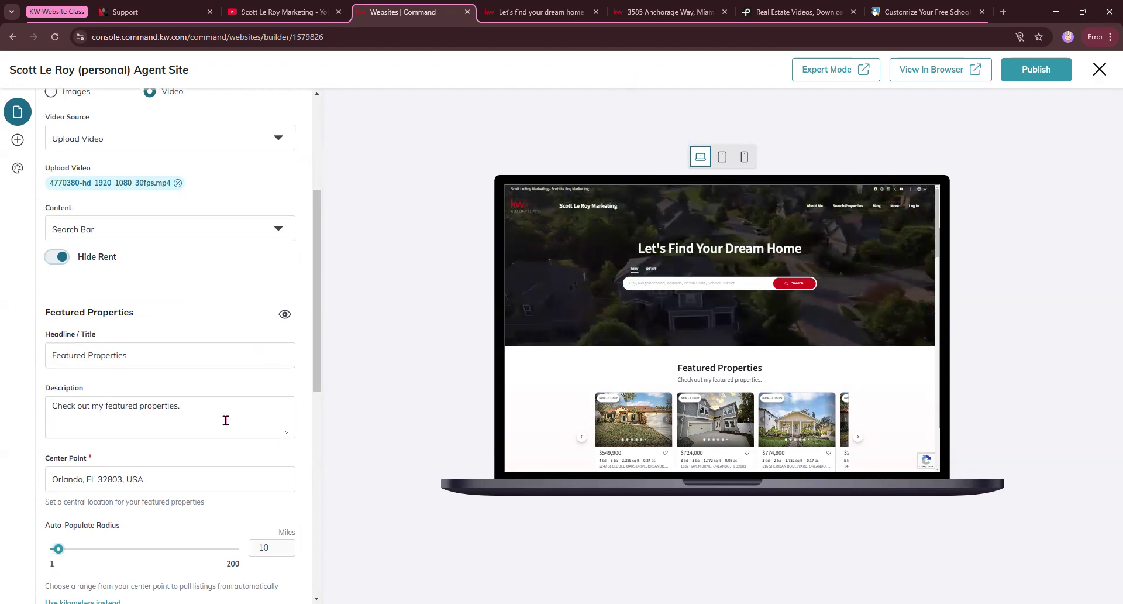
pyautogui.scroll(-2, 225, 420)
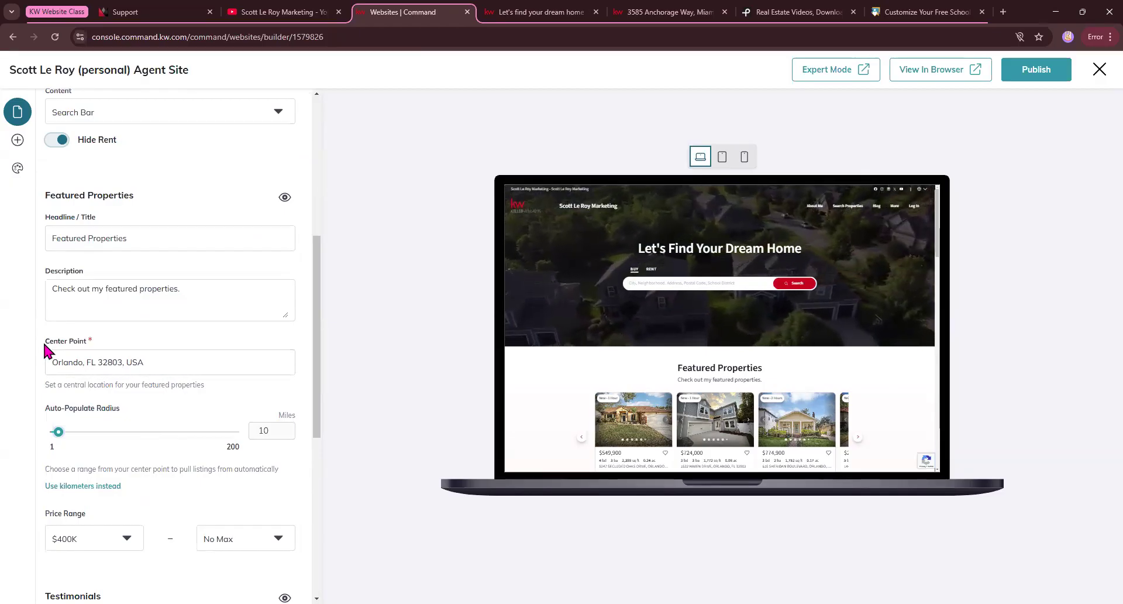
pyautogui.moveTo(45, 345); pyautogui.dragTo(98, 344)
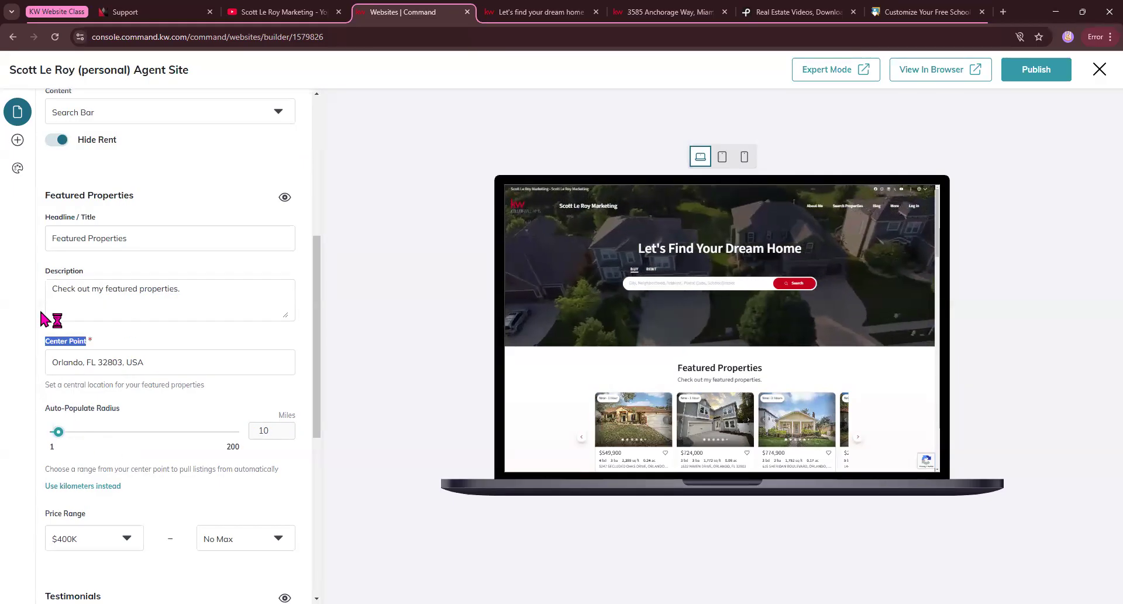
pyautogui.scroll(-1, 134, 406)
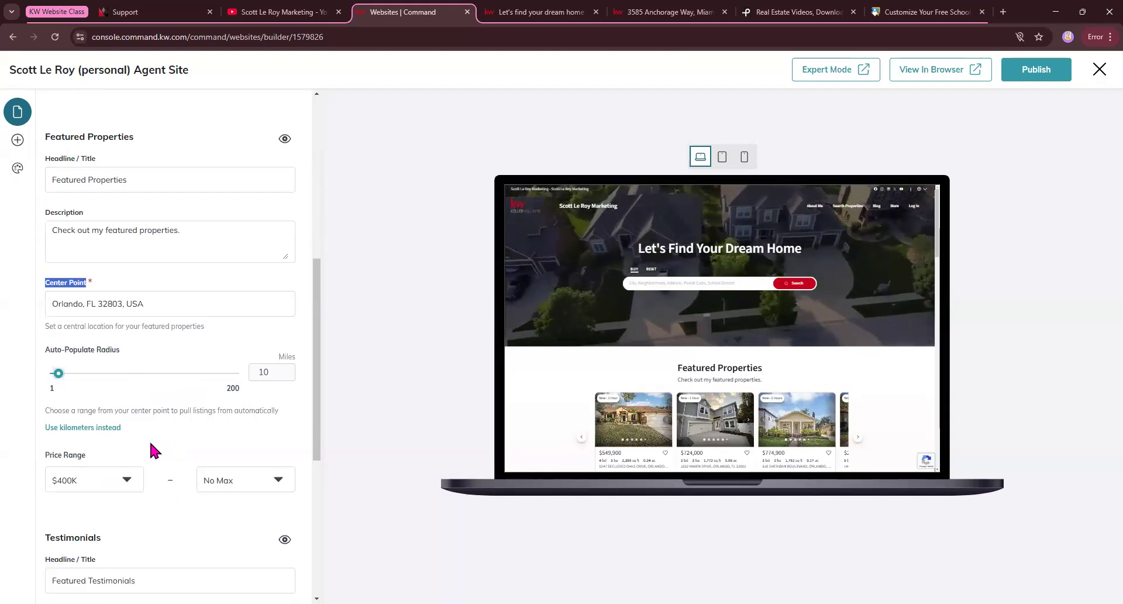
pyautogui.scroll(-3, 151, 443)
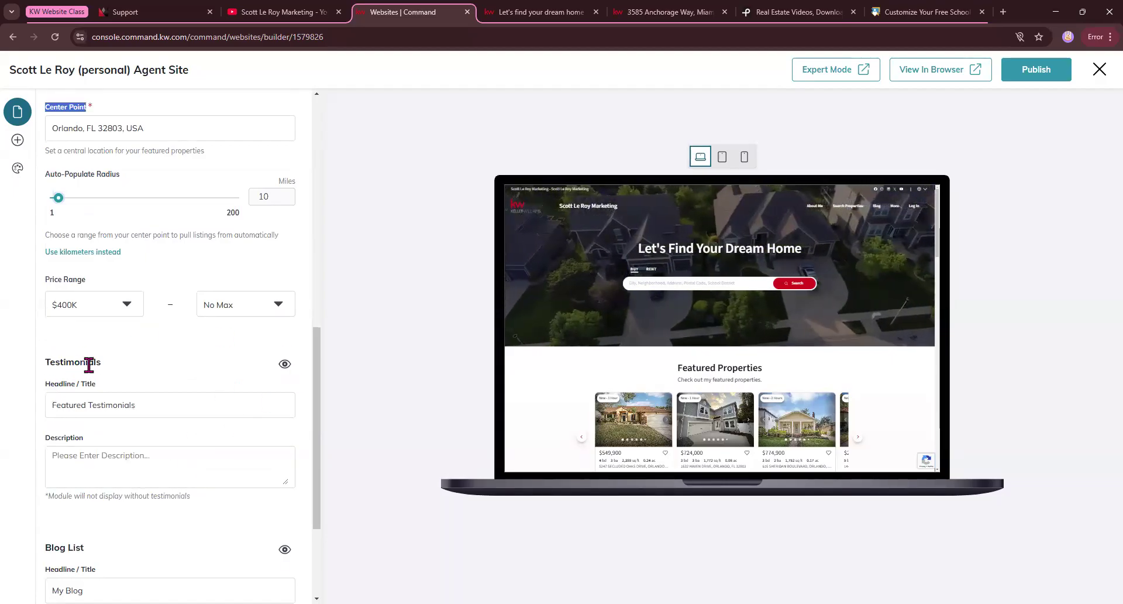
# Examine the homepage's Testimonials and Blog List settings and compare them with the matching sections in the site preview.
pyautogui.scroll(-1, 100, 456)
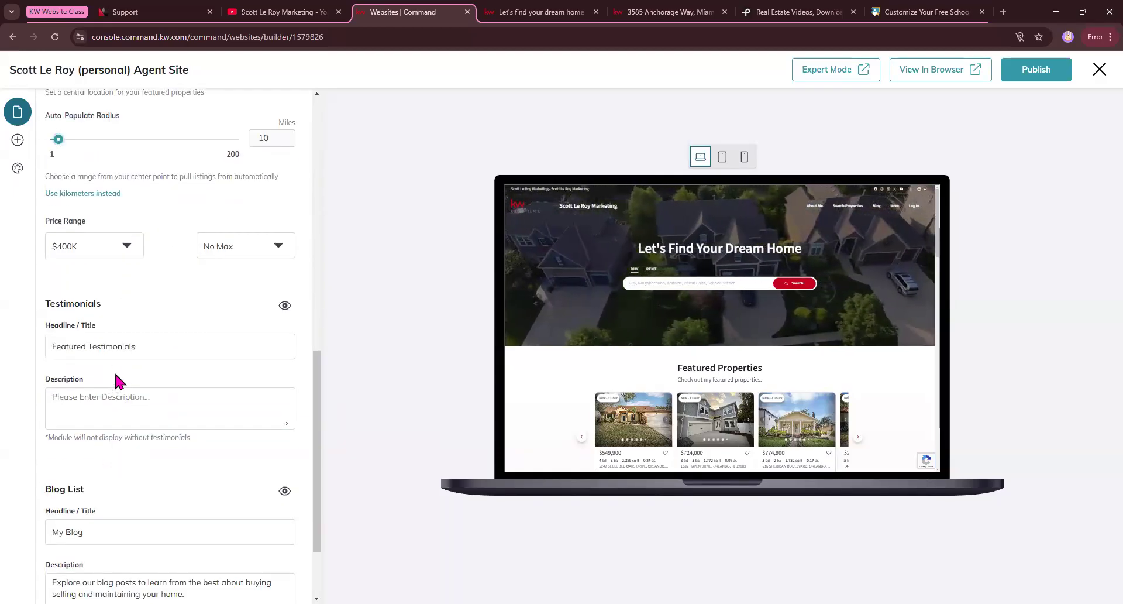
pyautogui.scroll(-3, 785, 374)
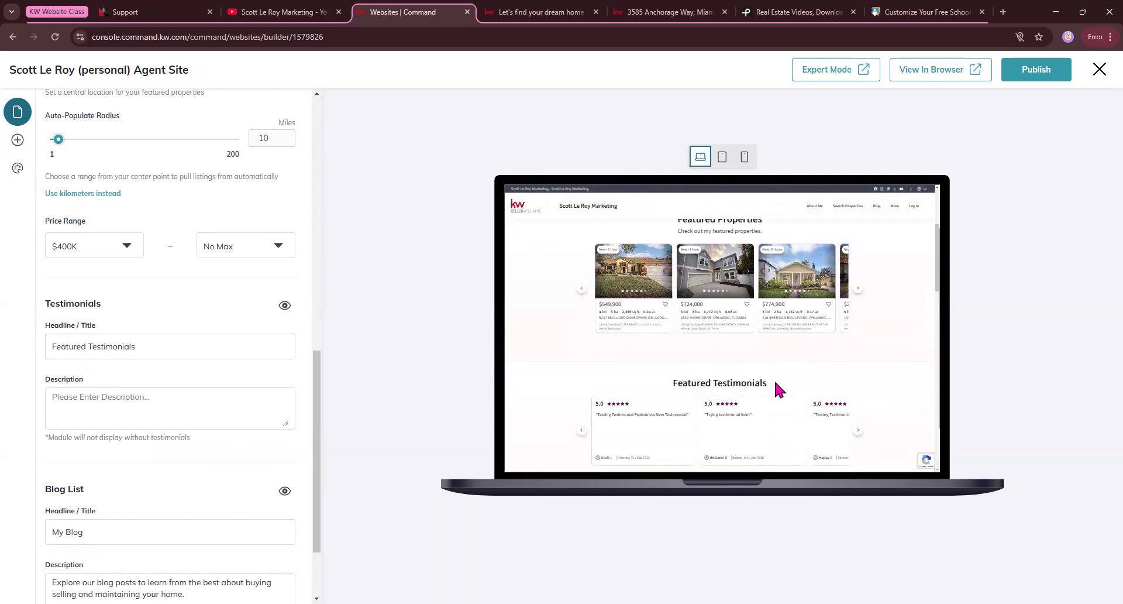
pyautogui.click(80, 401)
pyautogui.click(668, 406)
pyautogui.click(200, 403)
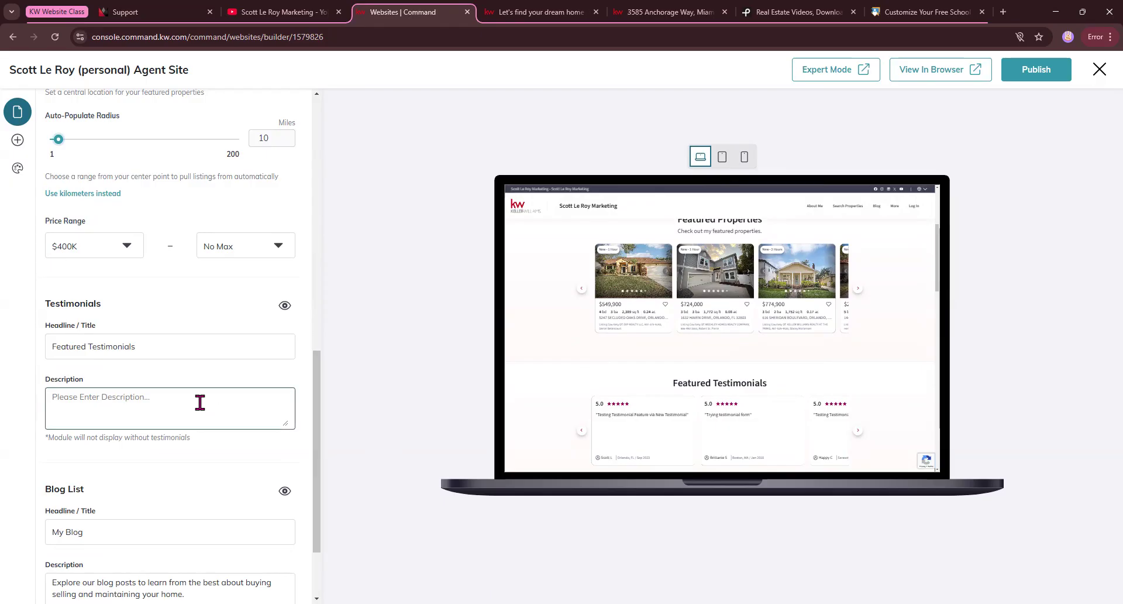
pyautogui.scroll(-1, 199, 403)
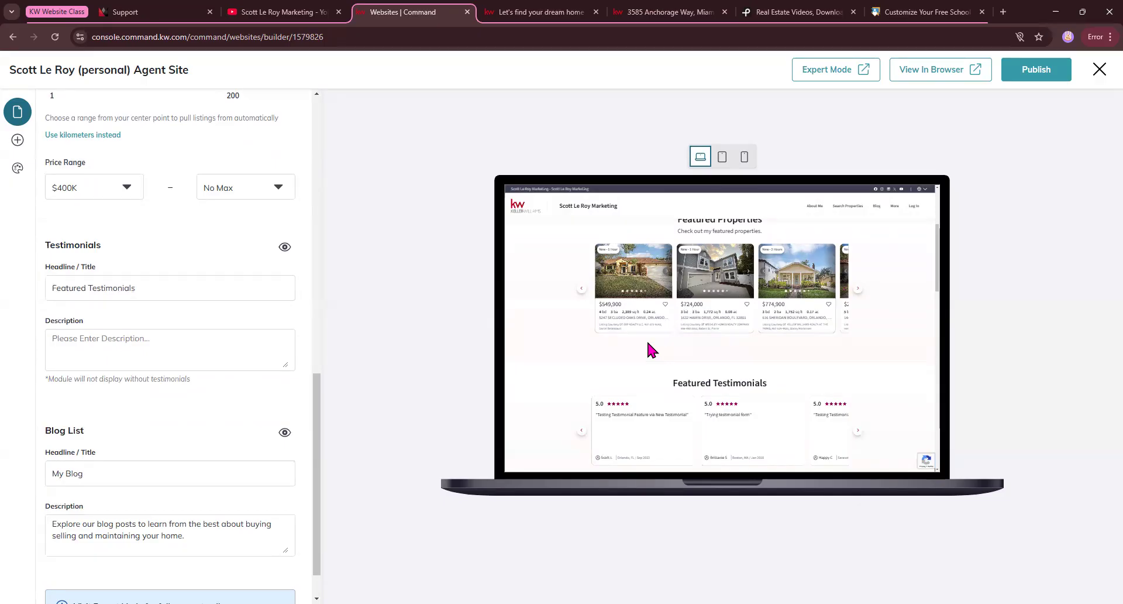
pyautogui.scroll(-1, 273, 399)
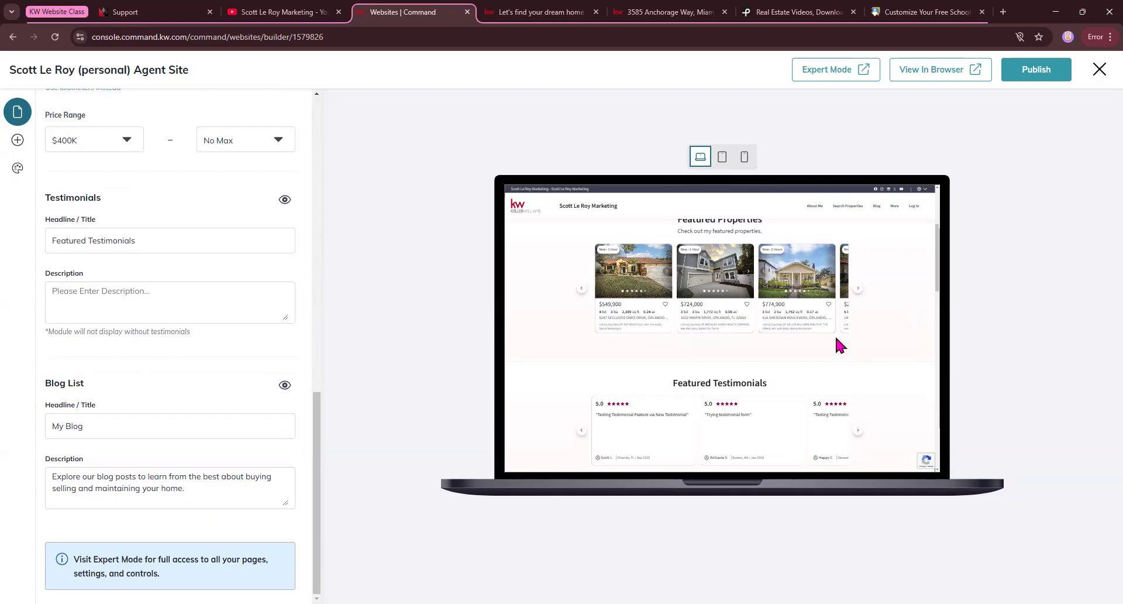
pyautogui.click(57, 426)
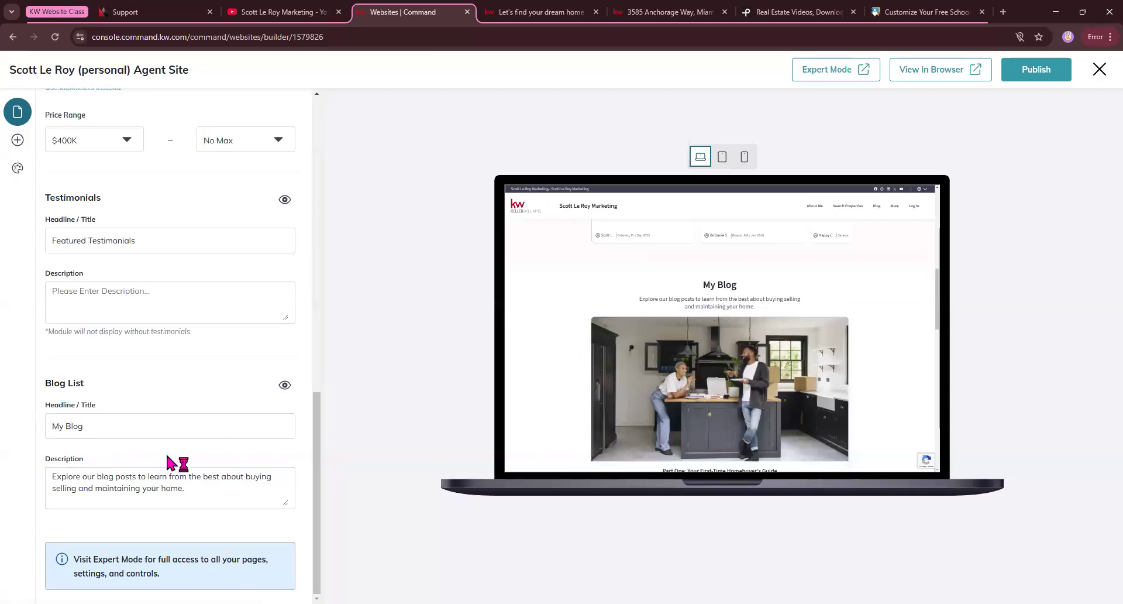
pyautogui.scroll(10, 234, 331)
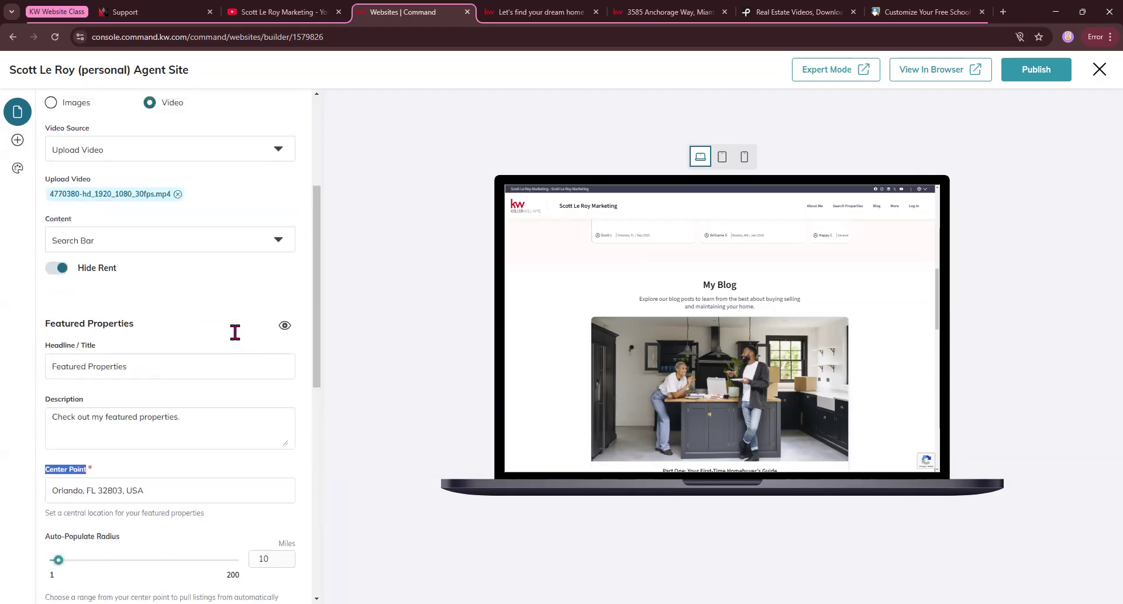
pyautogui.scroll(4, 235, 332)
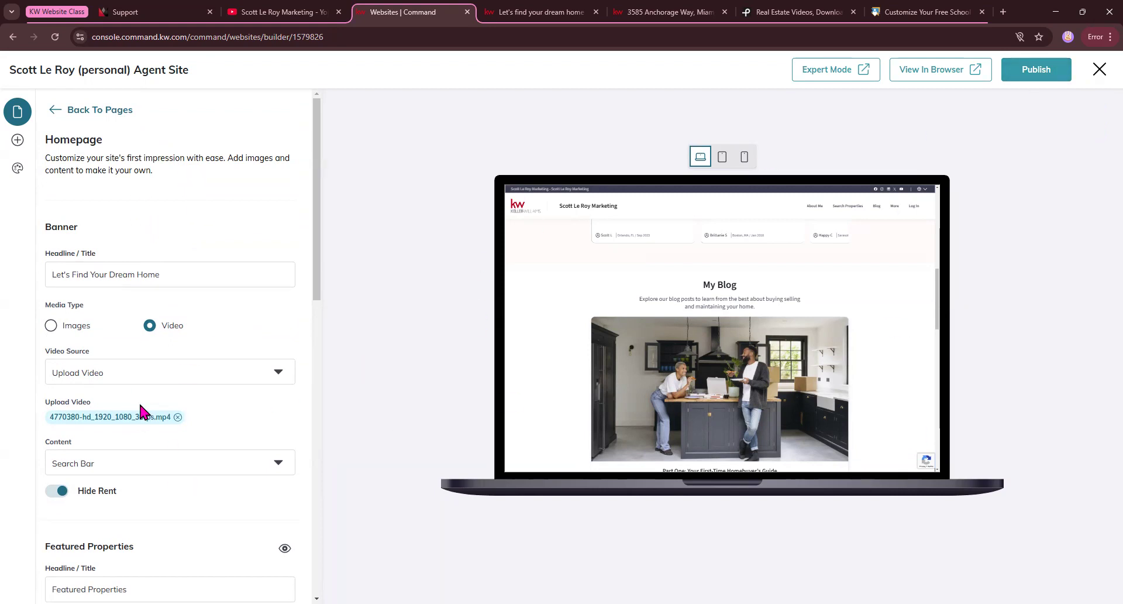
# Leave the homepage settings without publishing and start adding a Blog Post to the site.
pyautogui.click(19, 144)
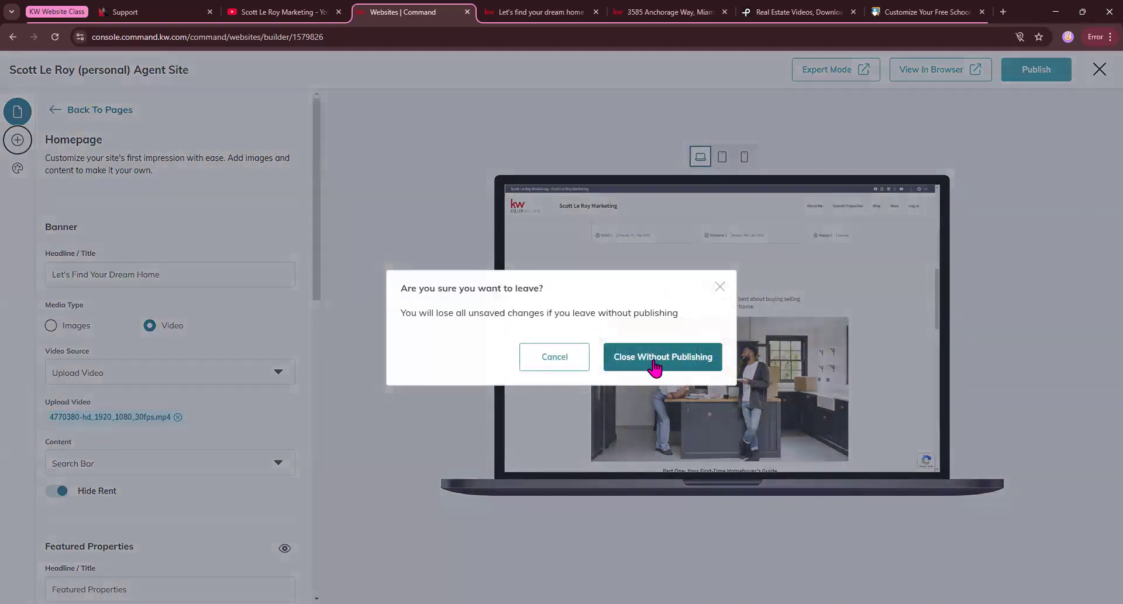
pyautogui.click(654, 367)
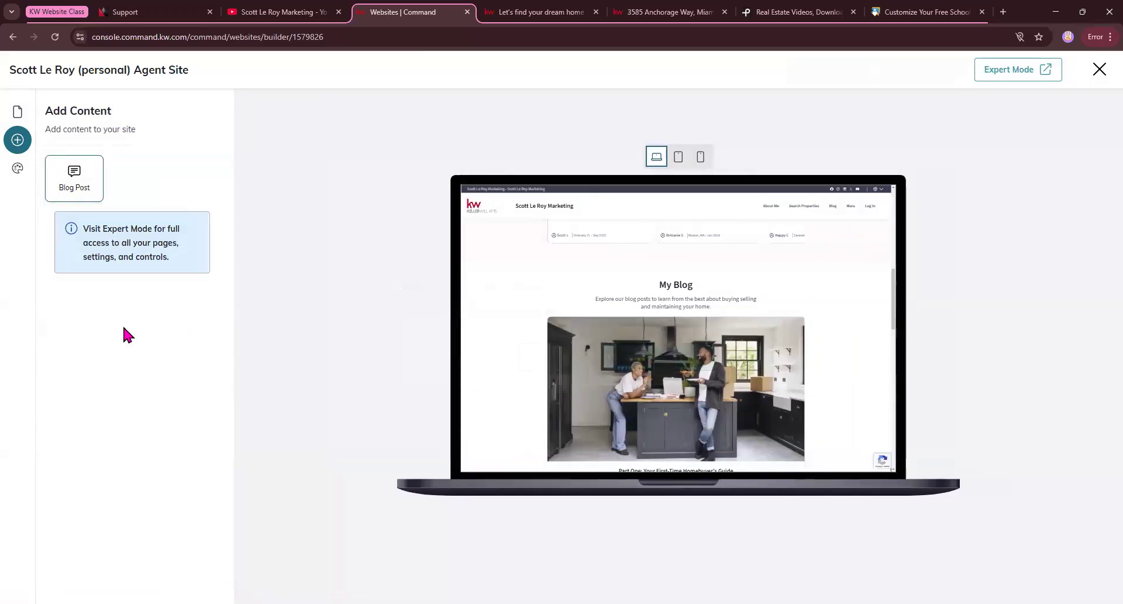
pyautogui.click(74, 180)
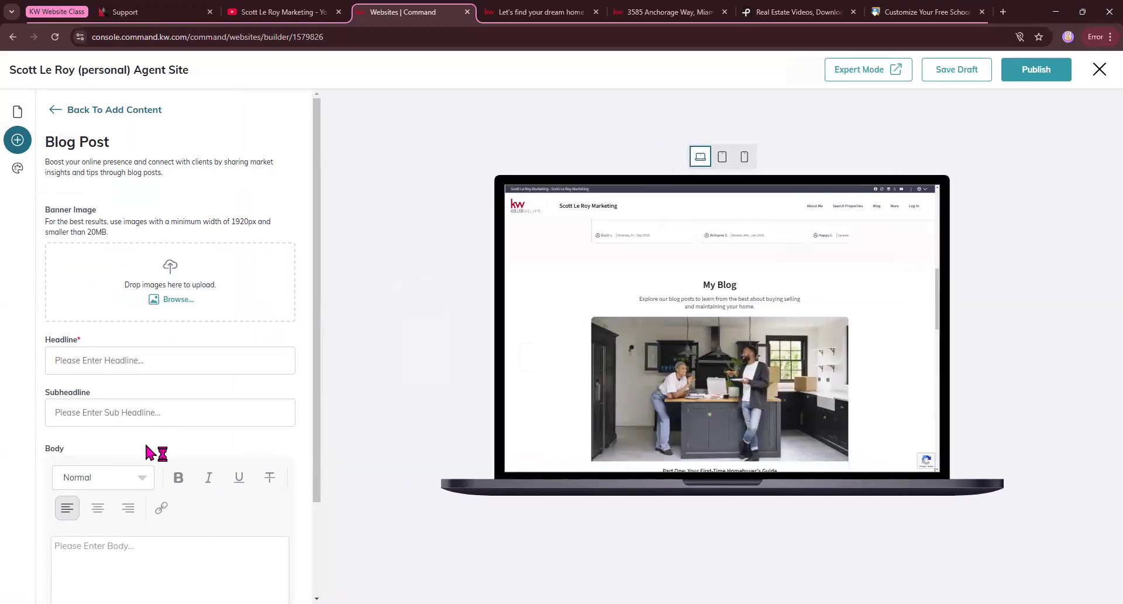
# Examine the Blog Post form's Banner Image, Headline, Subheadline and Body fields.
pyautogui.click(98, 366)
pyautogui.click(95, 413)
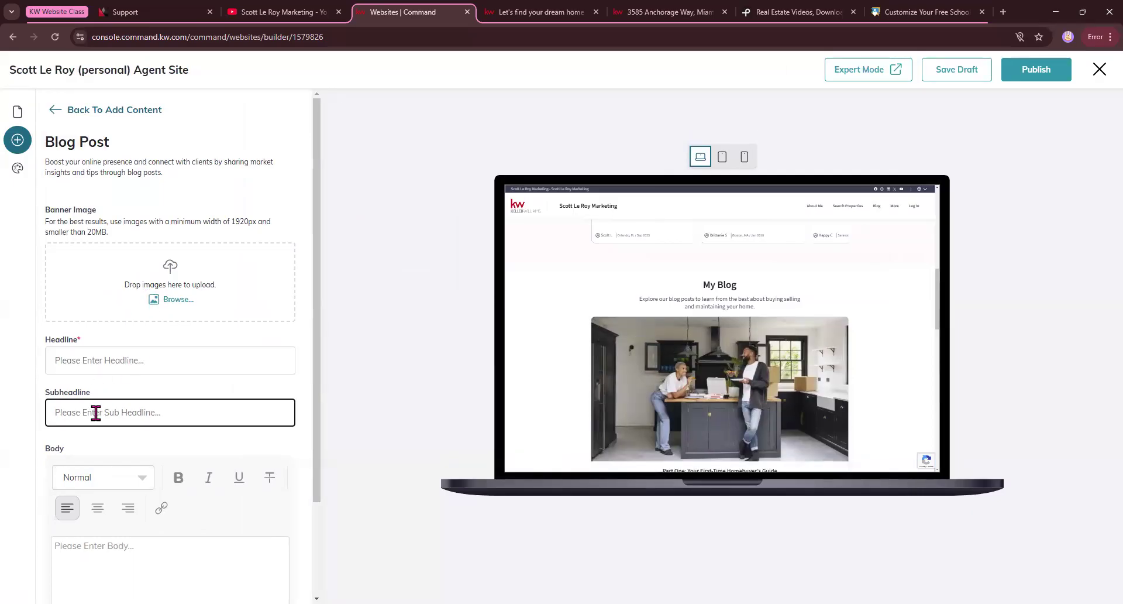
pyautogui.scroll(-2, 103, 444)
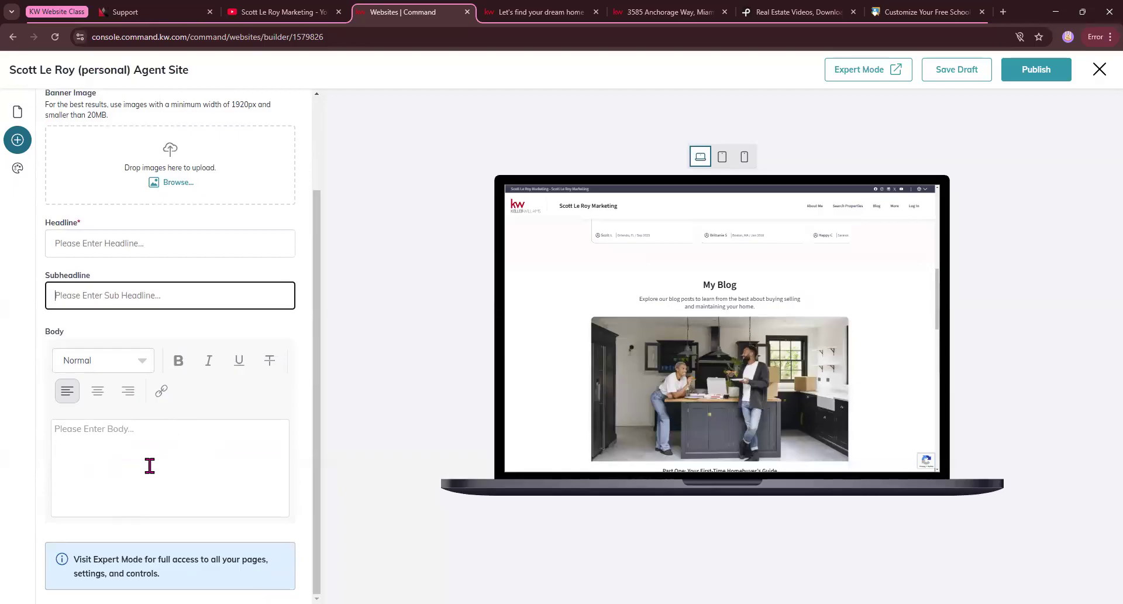
pyautogui.scroll(2, 150, 462)
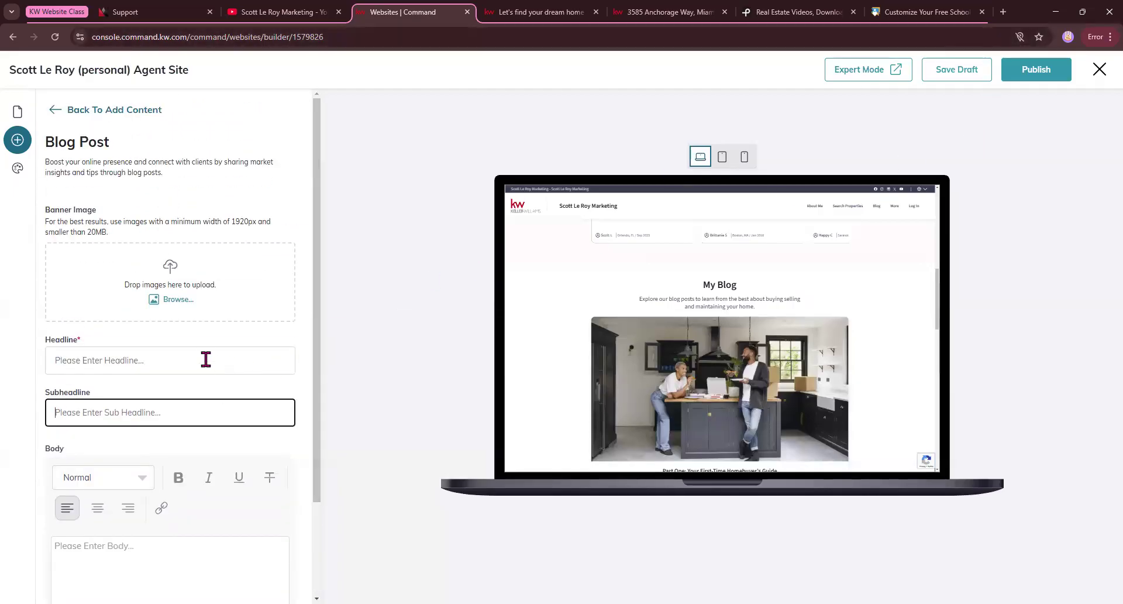
pyautogui.scroll(-1, 206, 360)
pyautogui.scroll(1, 206, 360)
# Preview the site's styling color themes one by one, from KW Theme Default through the Slate, KW Red, Carbon and Pewter variants.
pyautogui.click(16, 169)
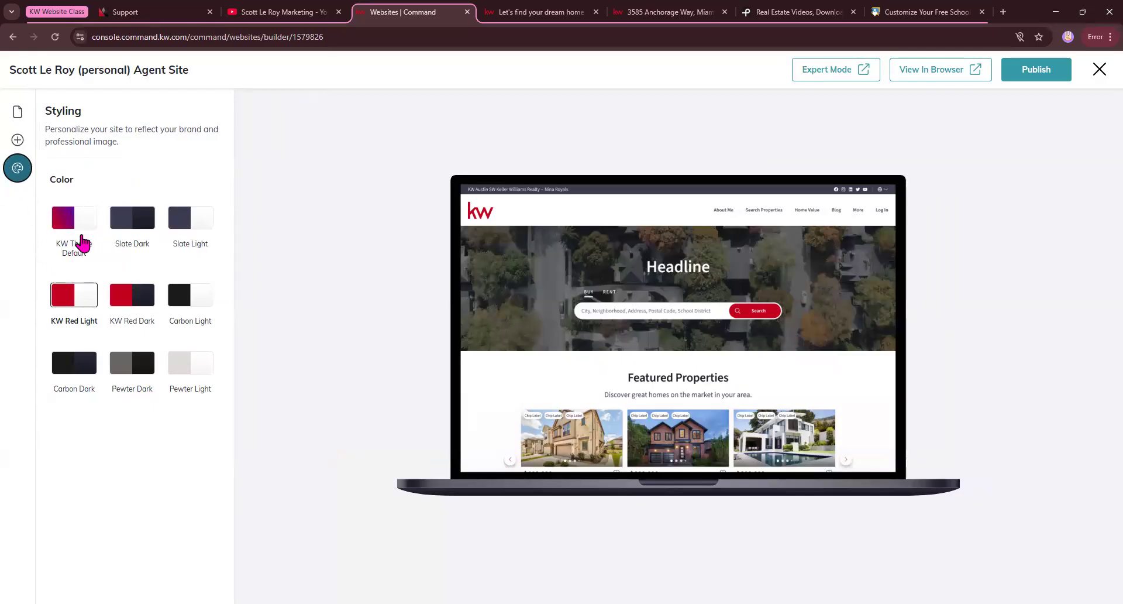
pyautogui.click(70, 238)
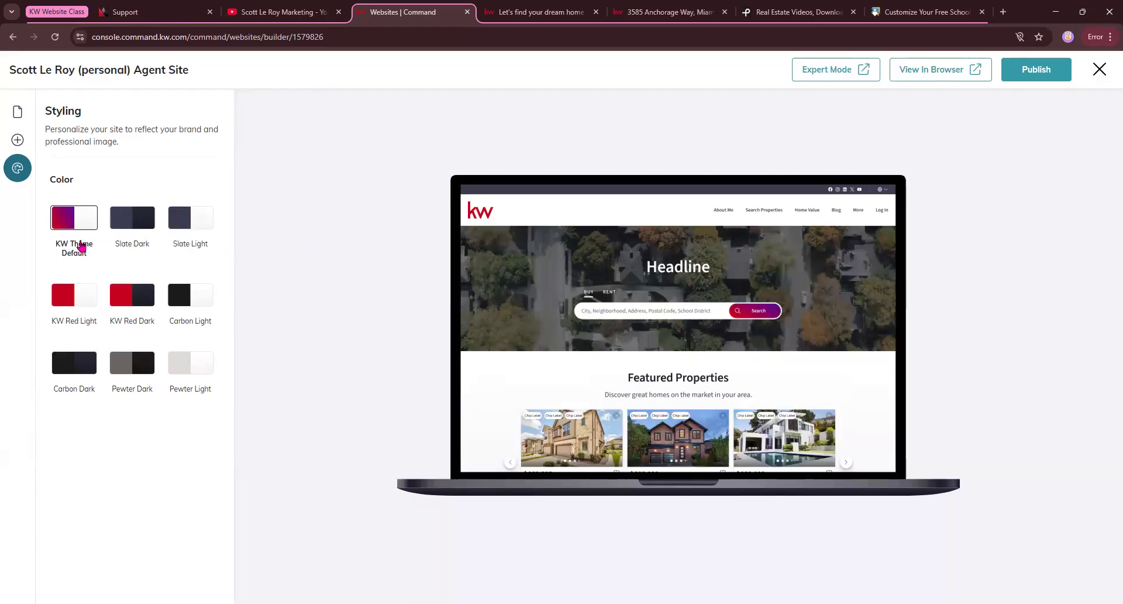
pyautogui.click(142, 227)
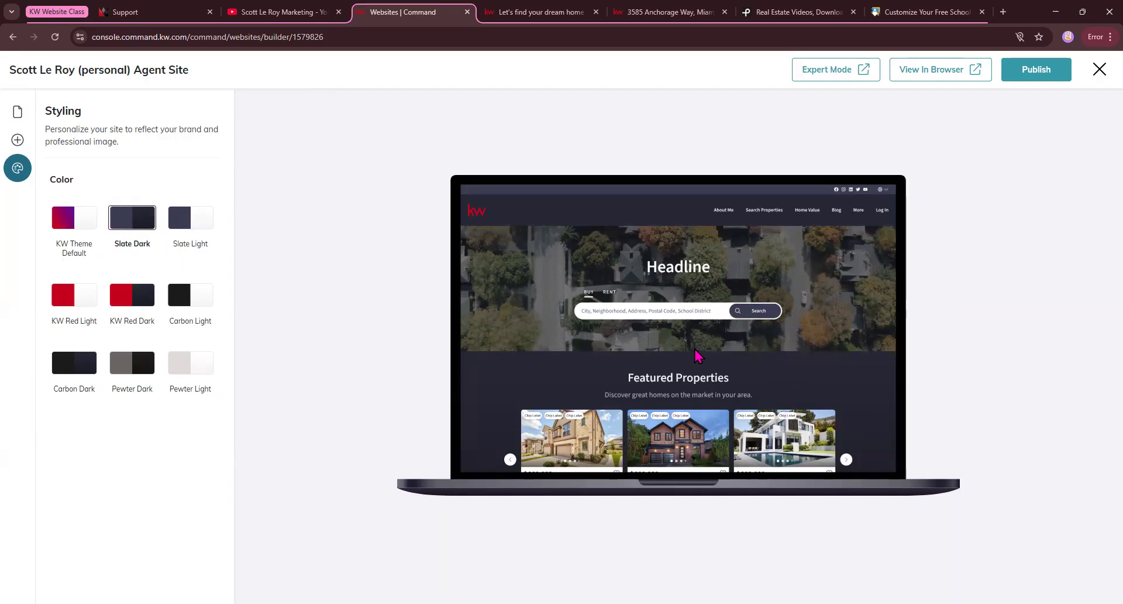
pyautogui.click(181, 233)
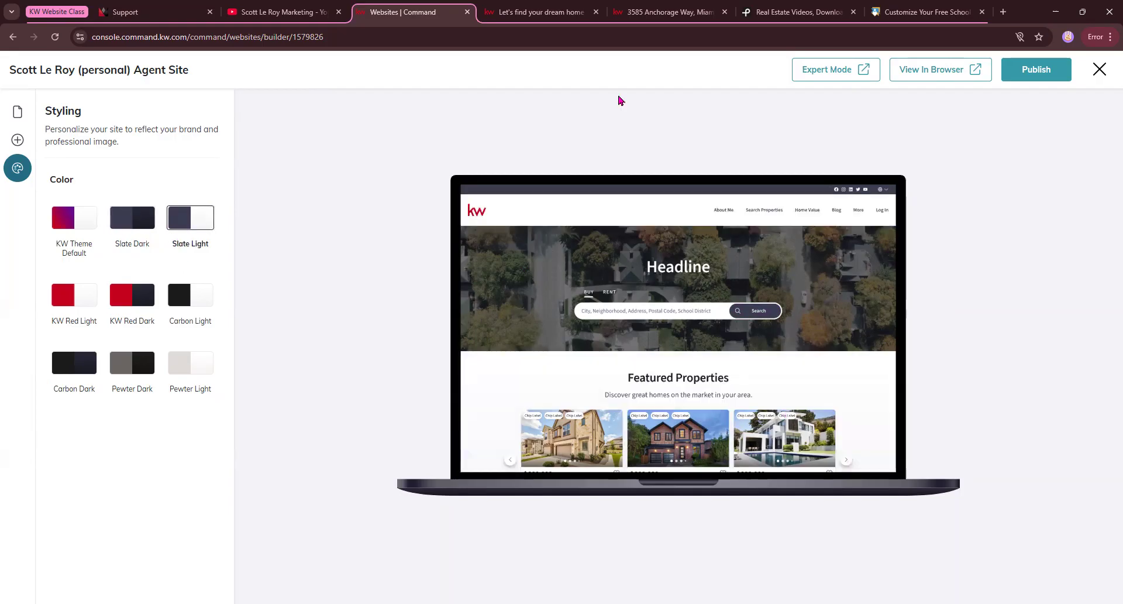
pyautogui.click(89, 301)
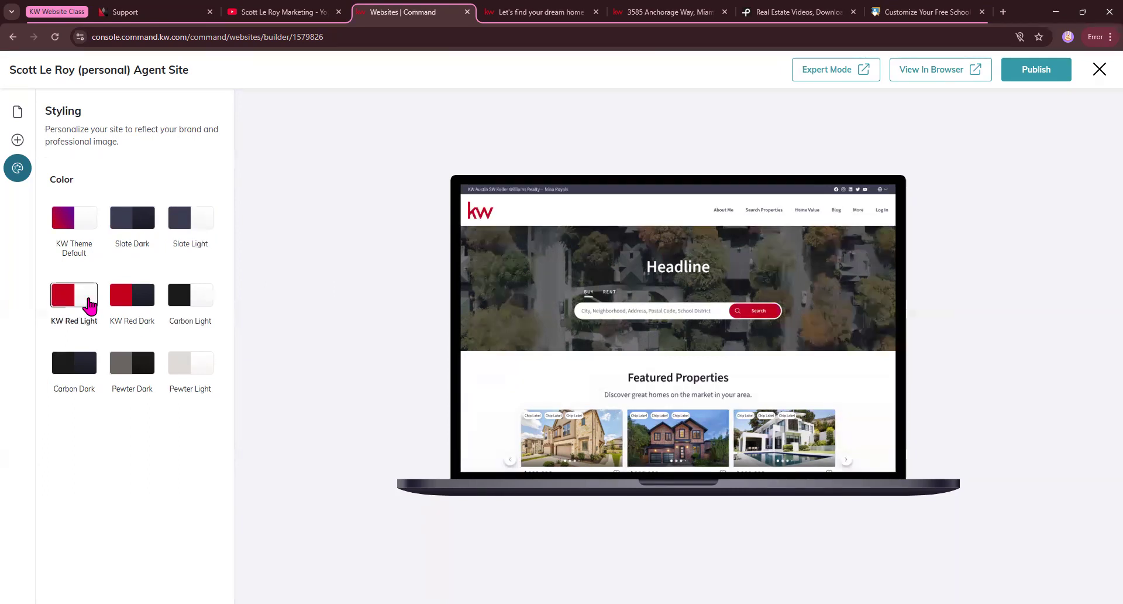
pyautogui.click(141, 305)
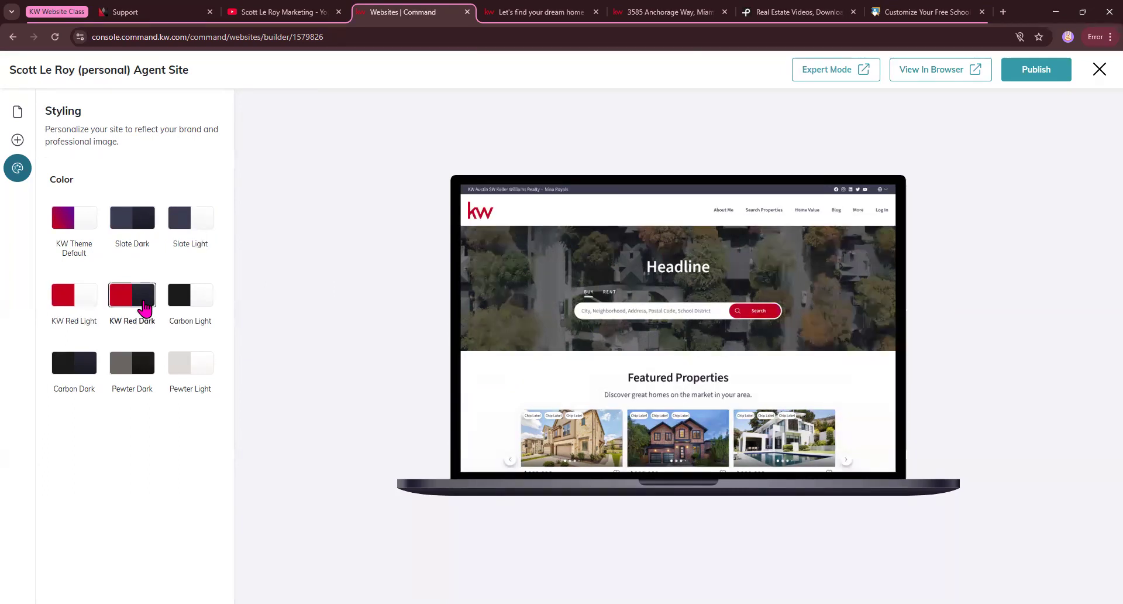
pyautogui.click(203, 302)
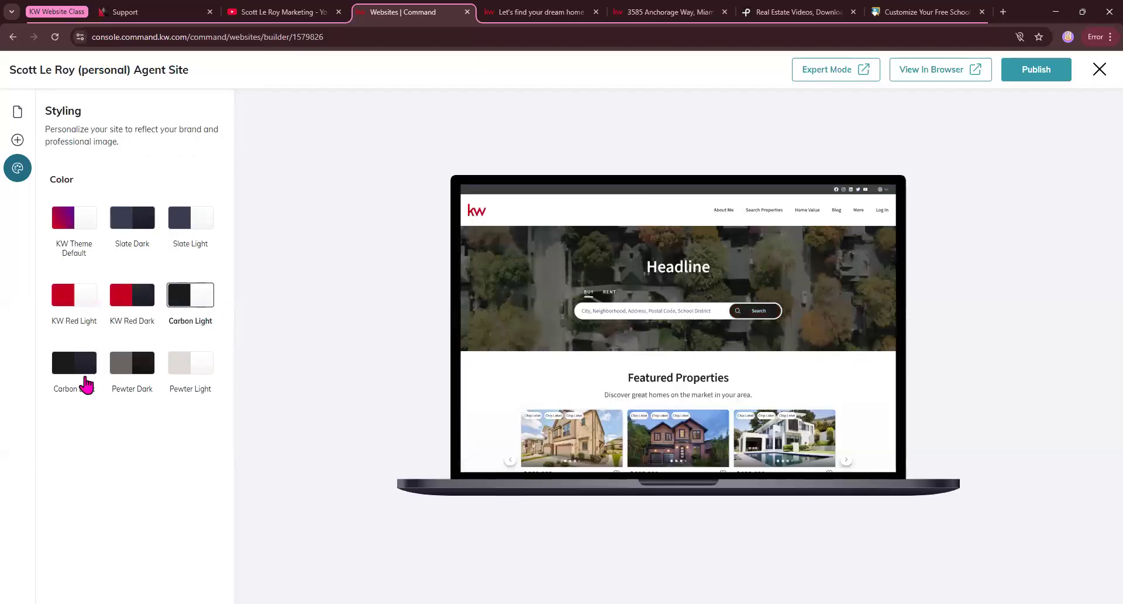
pyautogui.click(73, 378)
pyautogui.click(141, 379)
pyautogui.click(187, 369)
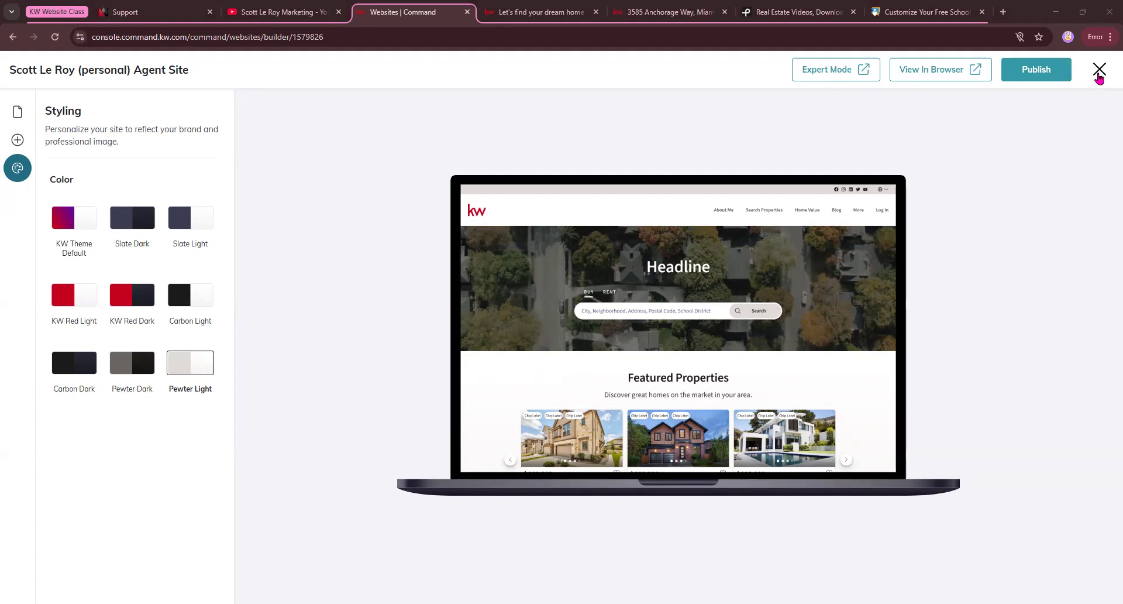
# Close the site editor without publishing, and reopen the Agent Site's Homepage content settings.
pyautogui.click(1099, 77)
pyautogui.click(645, 360)
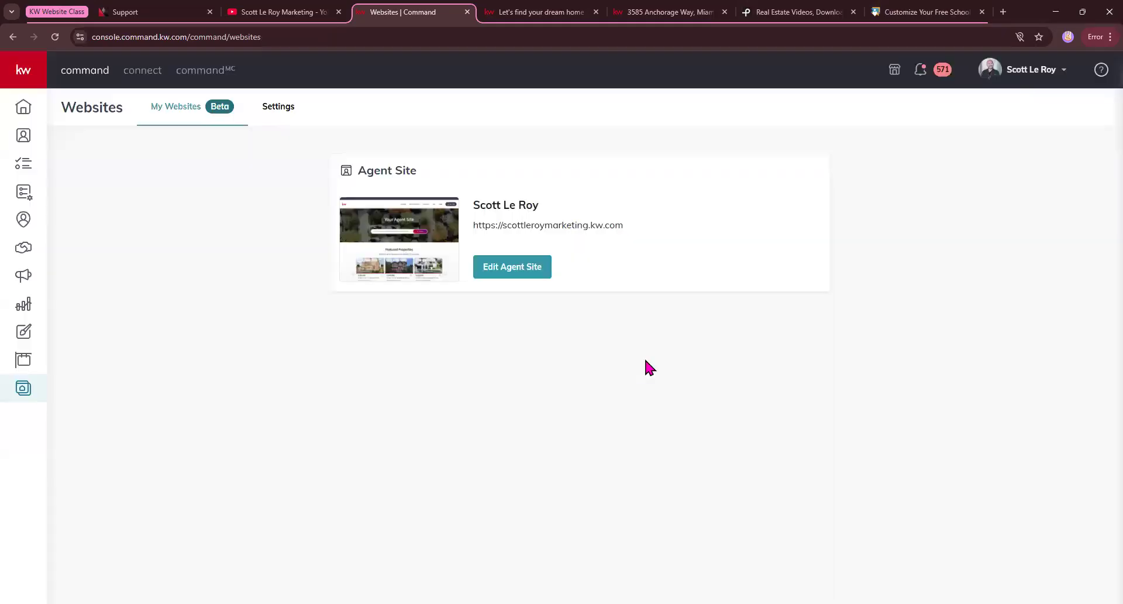
pyautogui.click(515, 270)
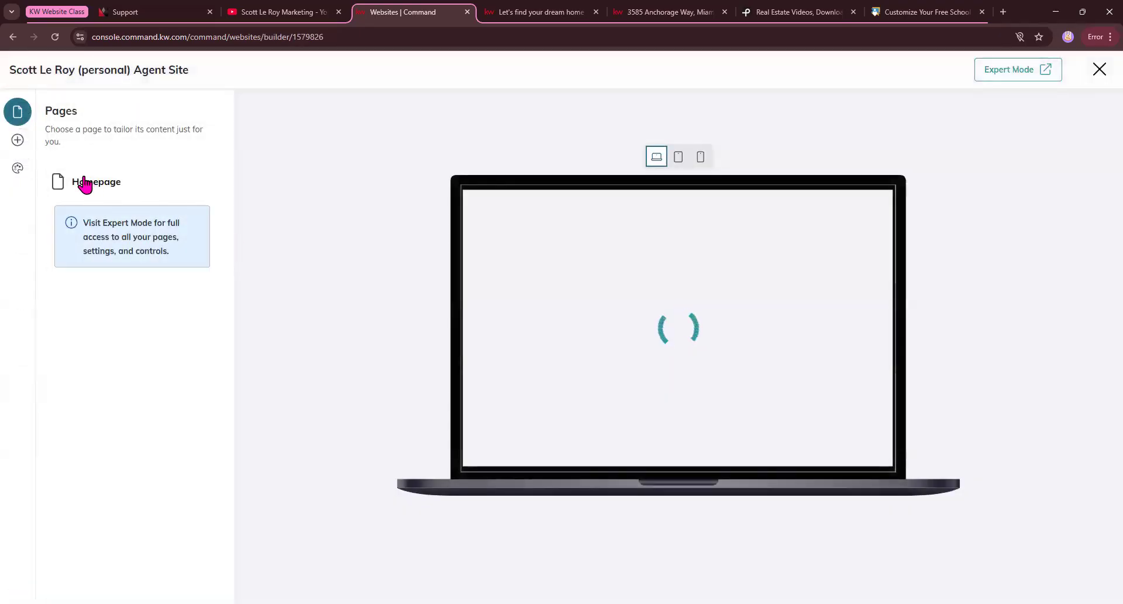
pyautogui.click(85, 182)
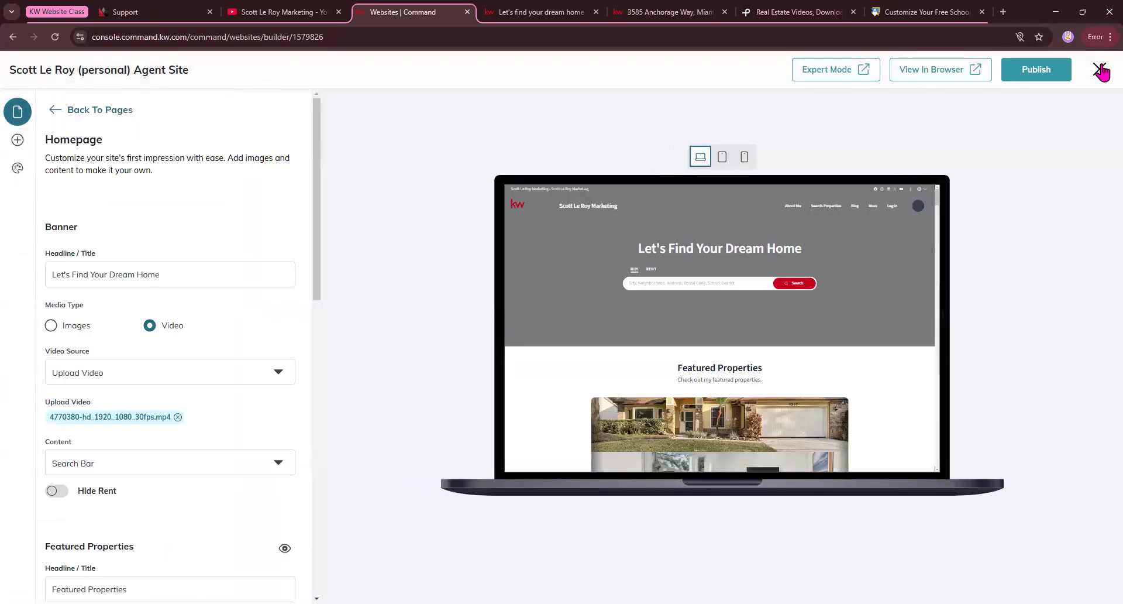
# Close the site editor without publishing and open the Websites settings.
pyautogui.click(1100, 69)
pyautogui.click(245, 71)
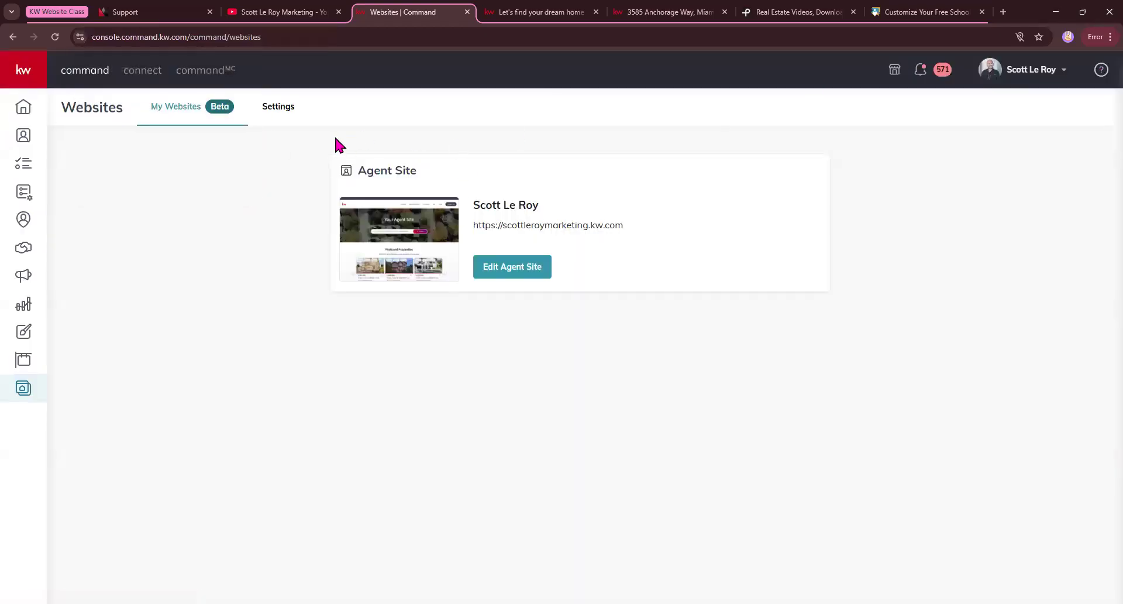
pyautogui.click(277, 109)
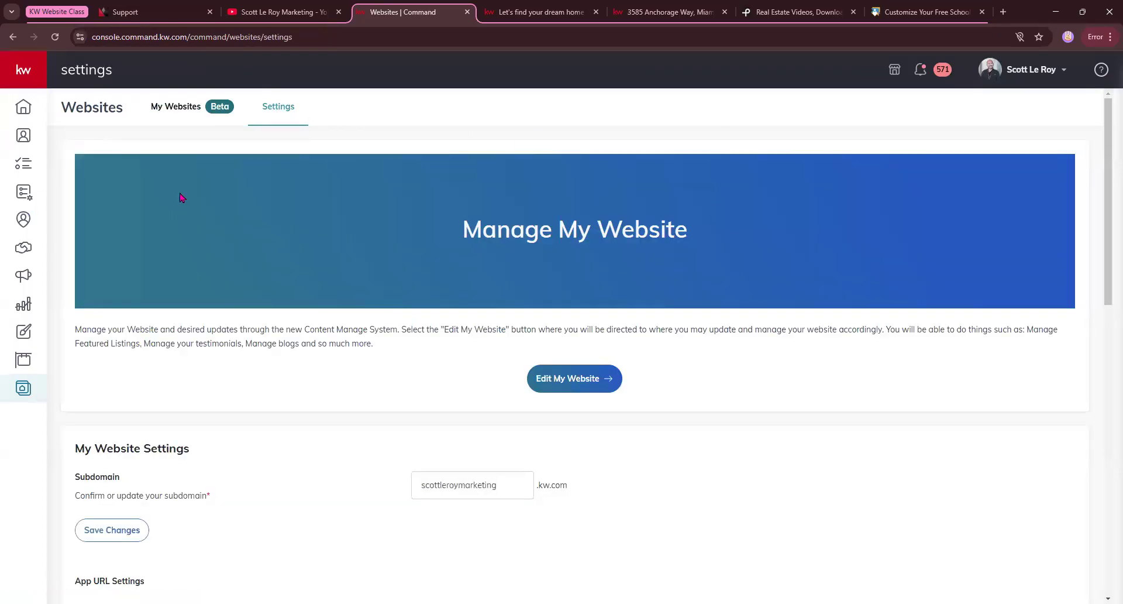
# Review the website's Subdomain, App URL Settings and Team Referral Links.
pyautogui.scroll(-2, 217, 224)
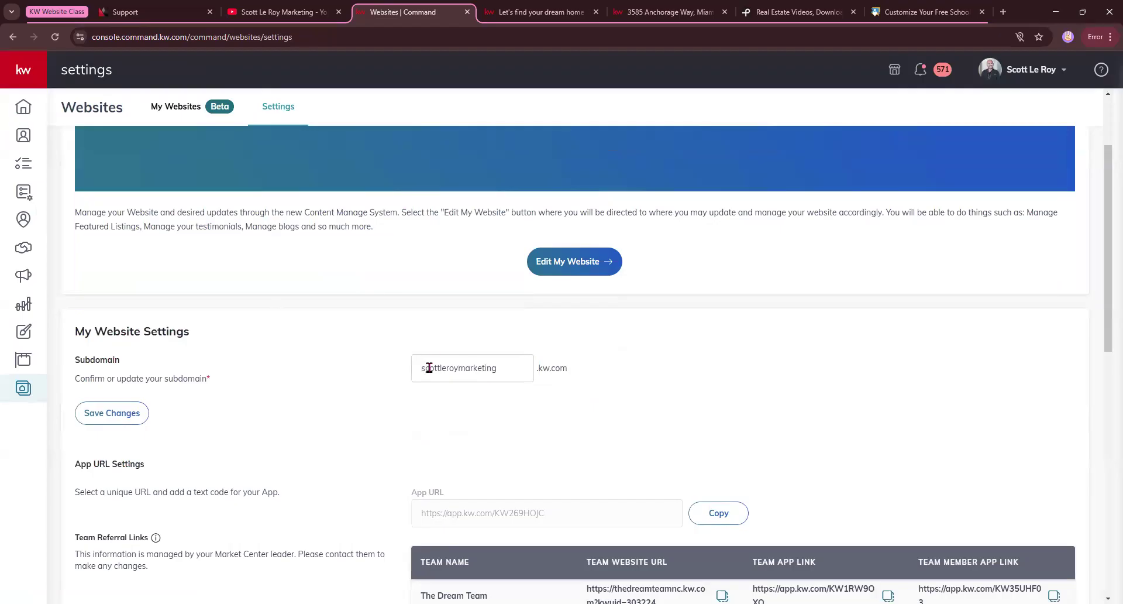
pyautogui.scroll(-1, 429, 367)
pyautogui.scroll(-2, 318, 340)
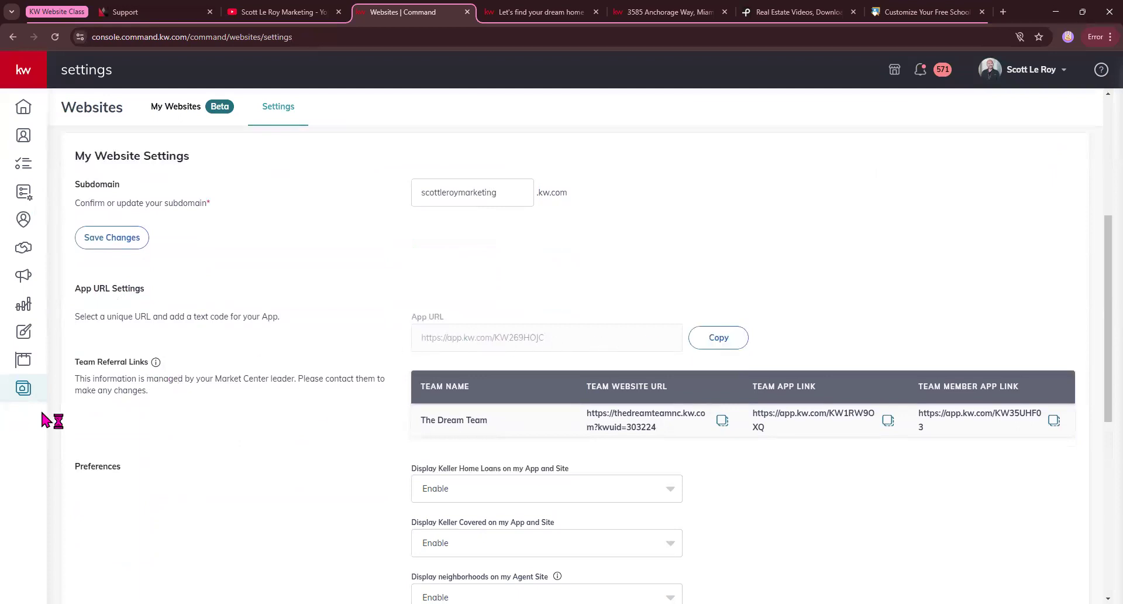
pyautogui.scroll(-1, 223, 409)
pyautogui.moveTo(79, 304); pyautogui.dragTo(148, 304)
pyautogui.click(166, 335)
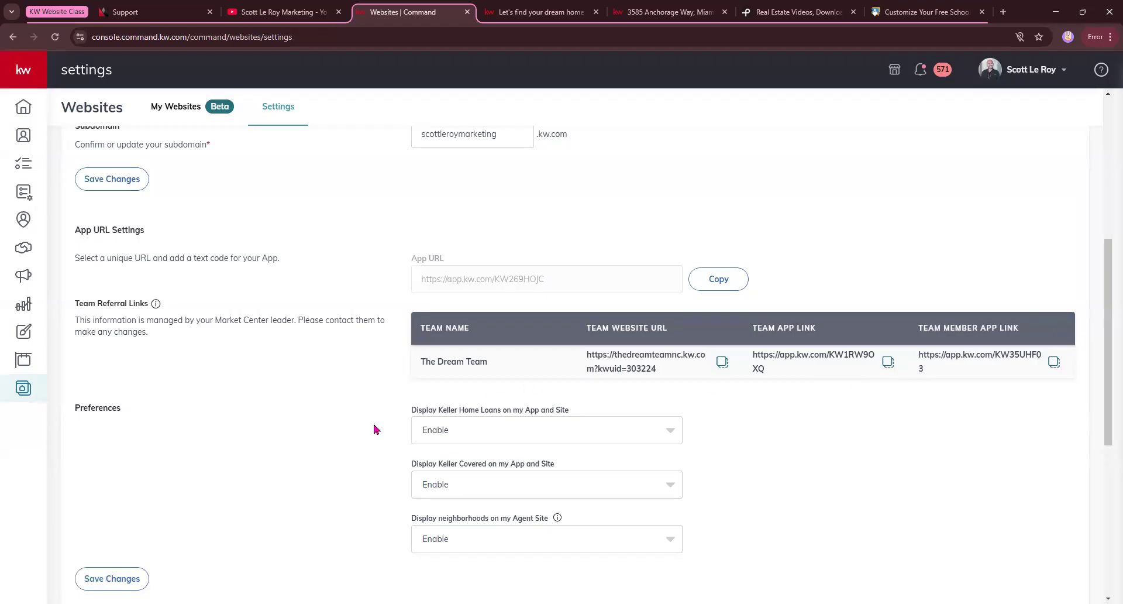
# Examine the Preferences for displaying Keller Home Loans and Keller Covered on the app and site.
pyautogui.scroll(-3, 245, 442)
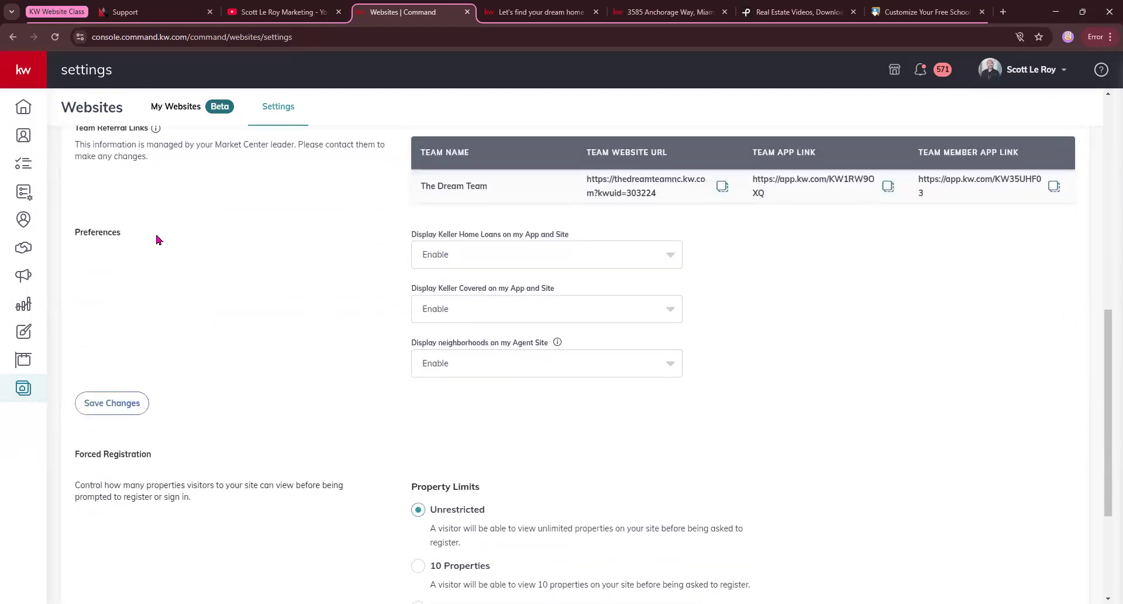
pyautogui.click(423, 253)
pyautogui.click(352, 269)
pyautogui.moveTo(415, 234); pyautogui.dragTo(516, 243)
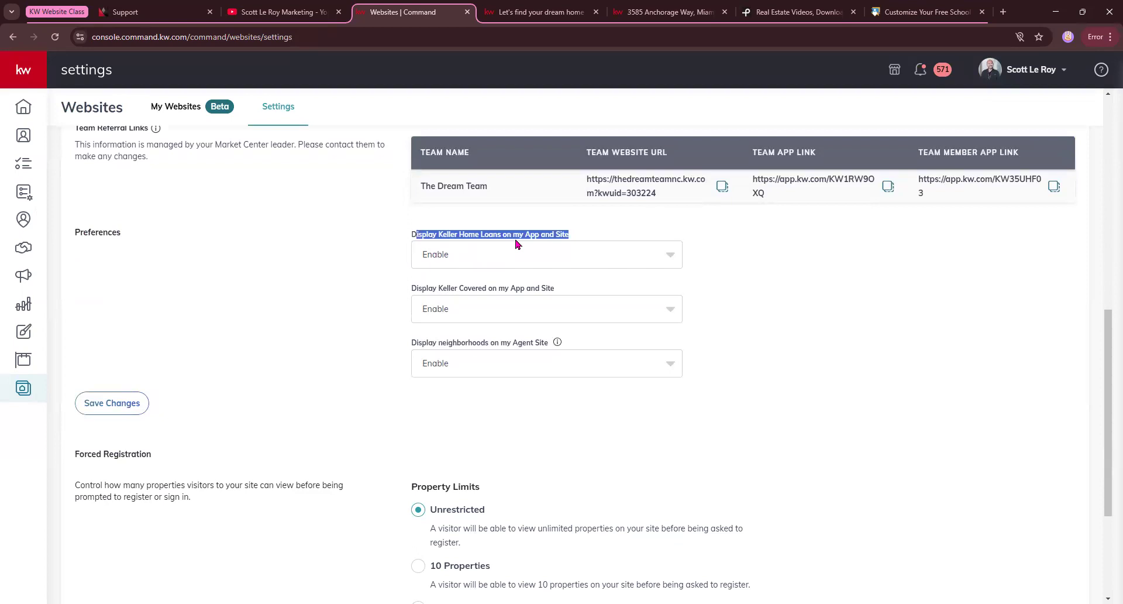
pyautogui.moveTo(434, 288); pyautogui.dragTo(501, 291)
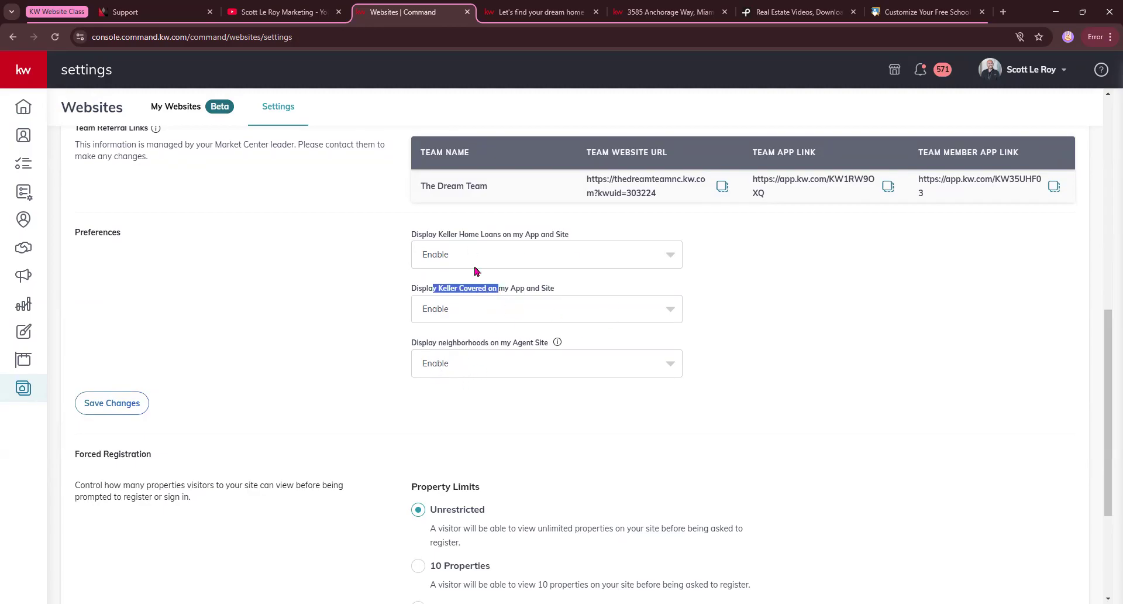
# View the public site's property search map and check the options for displaying neighborhoods, keeping Enable.
pyautogui.click(526, 11)
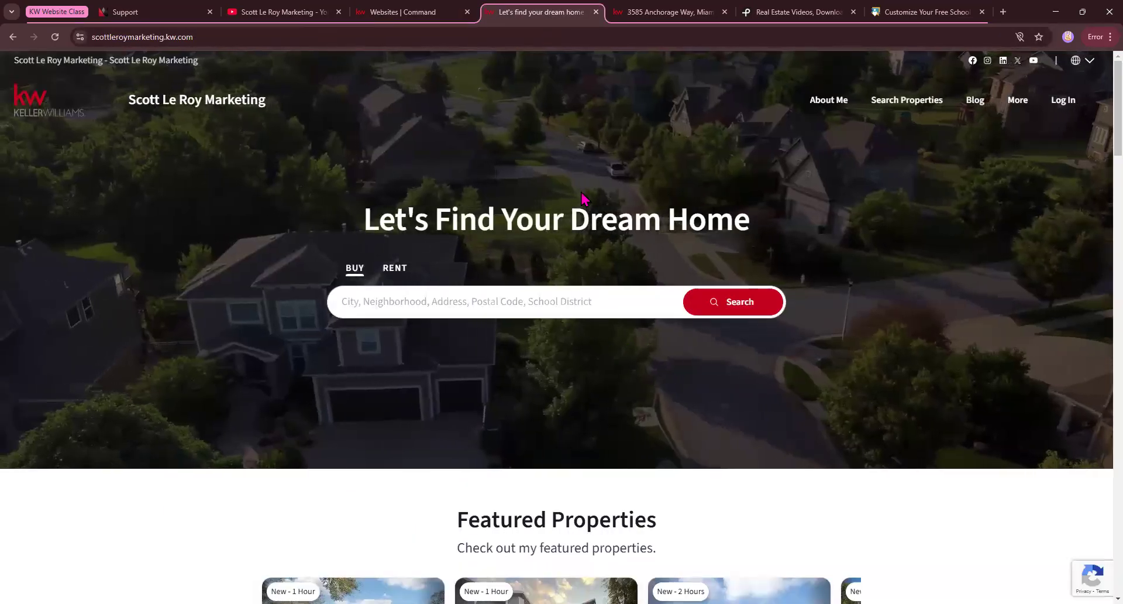
pyautogui.click(906, 101)
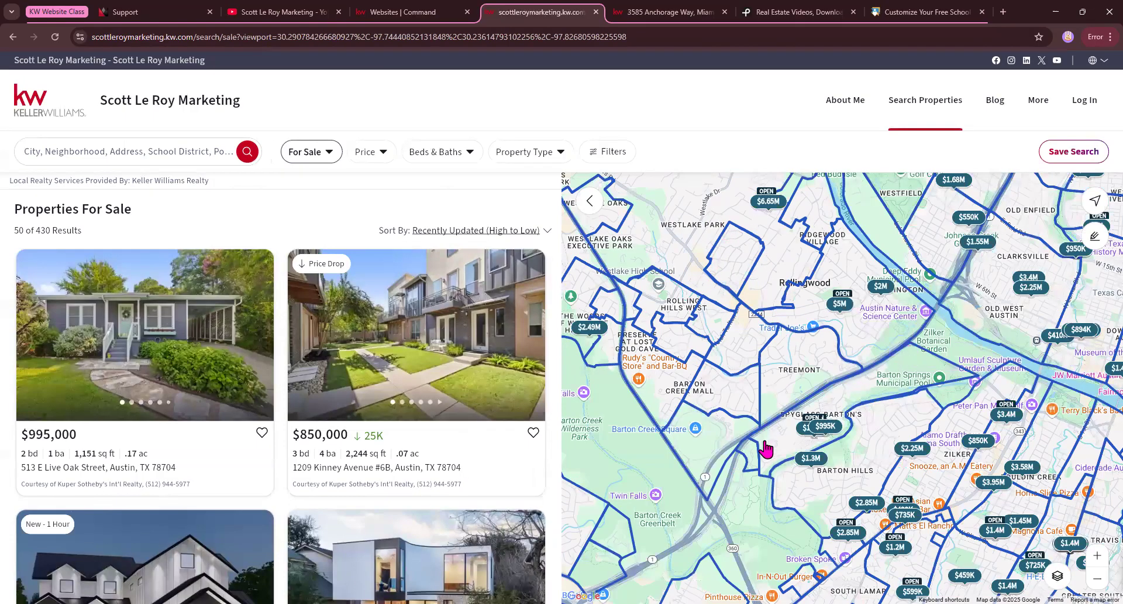
pyautogui.click(378, 8)
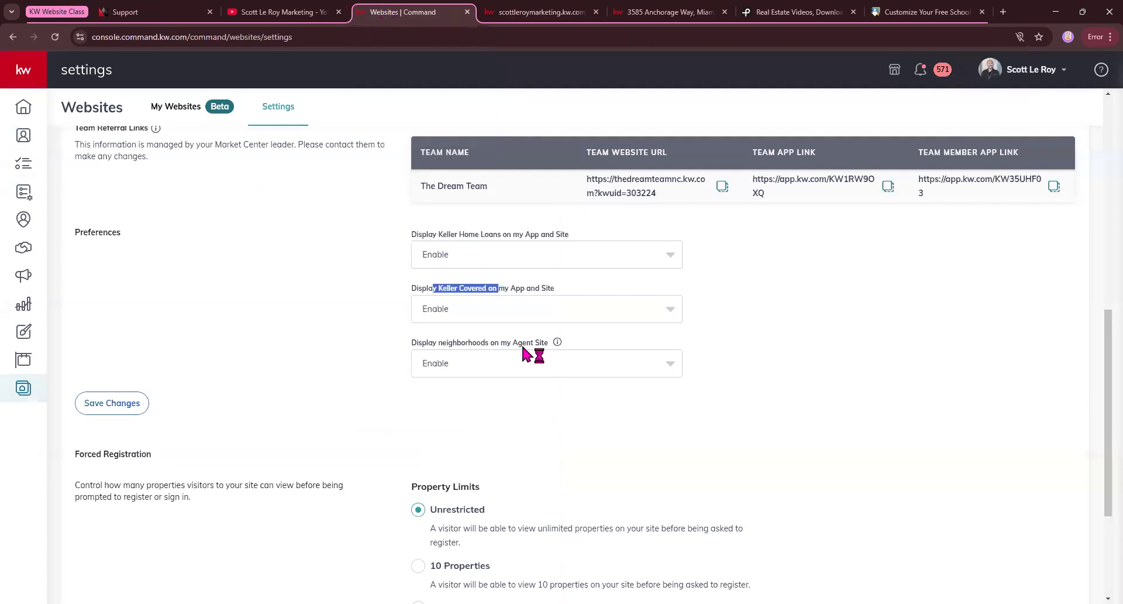
pyautogui.click(549, 366)
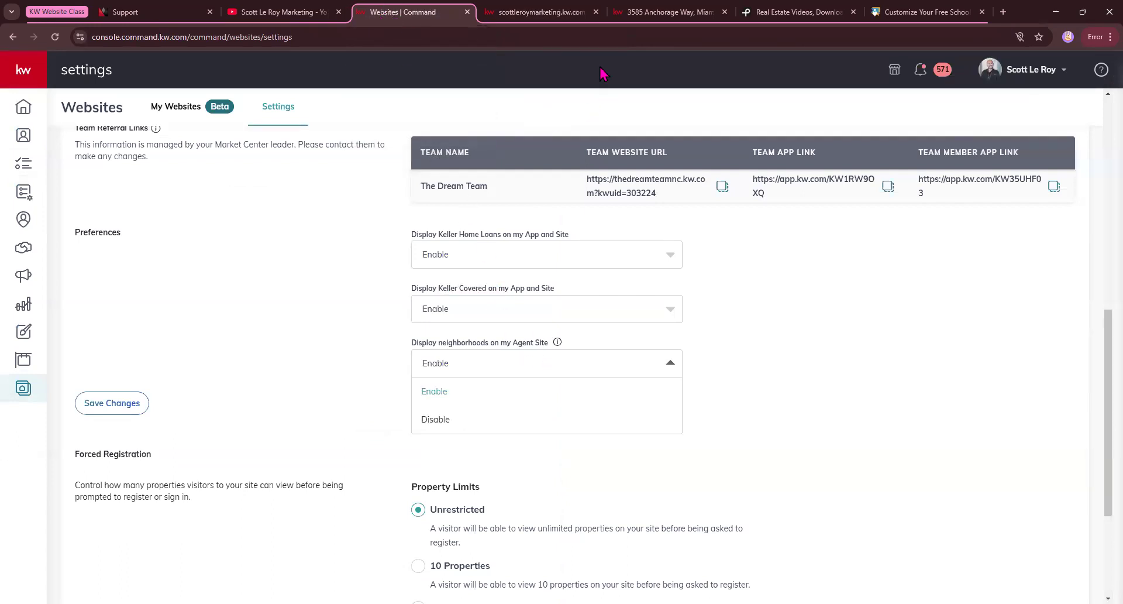
pyautogui.click(609, 366)
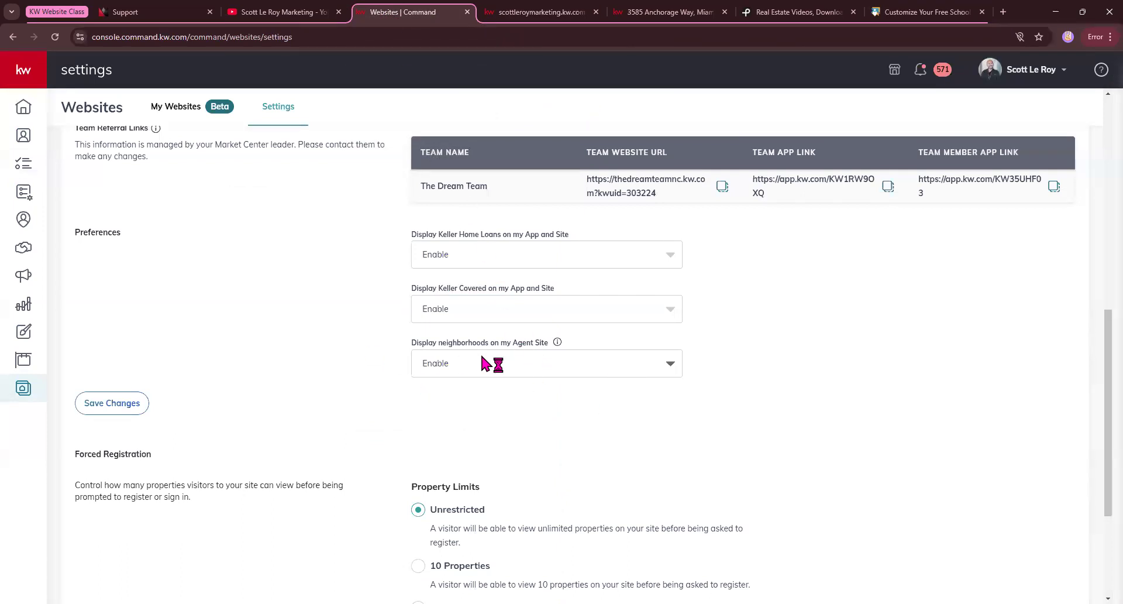
# Review the Forced Registration property limits and the Deactivate Site option in the website settings.
pyautogui.scroll(-2, 480, 352)
pyautogui.scroll(-1, 452, 384)
pyautogui.moveTo(67, 278); pyautogui.dragTo(152, 287)
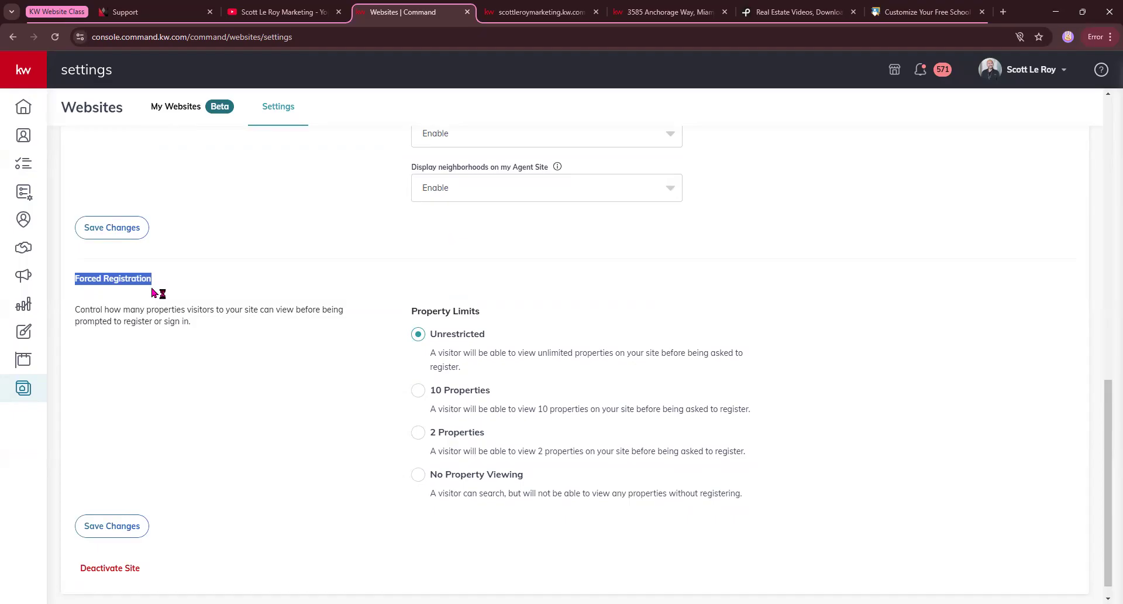
pyautogui.scroll(-1, 168, 312)
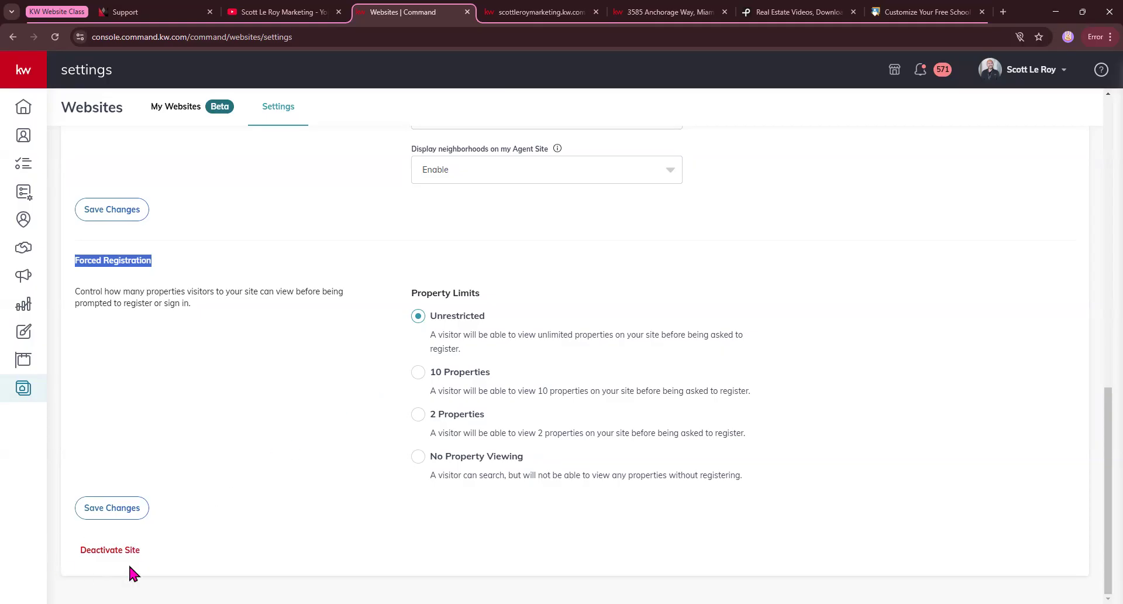
pyautogui.scroll(15, 228, 410)
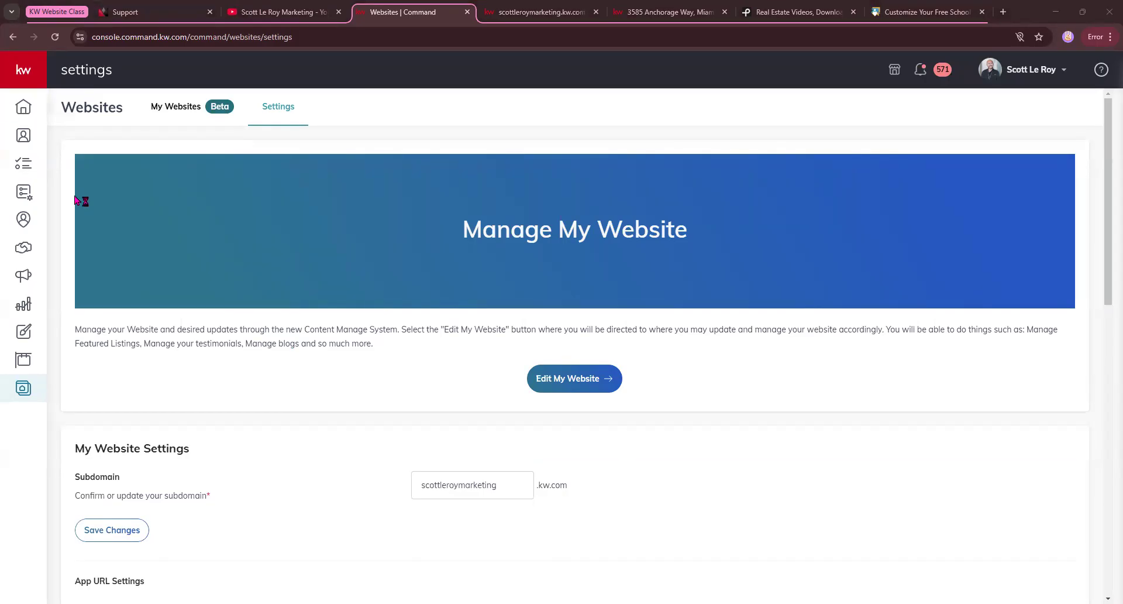
# Check where the Agent Site editor offers Expert Mode, and close the editor again.
pyautogui.click(192, 112)
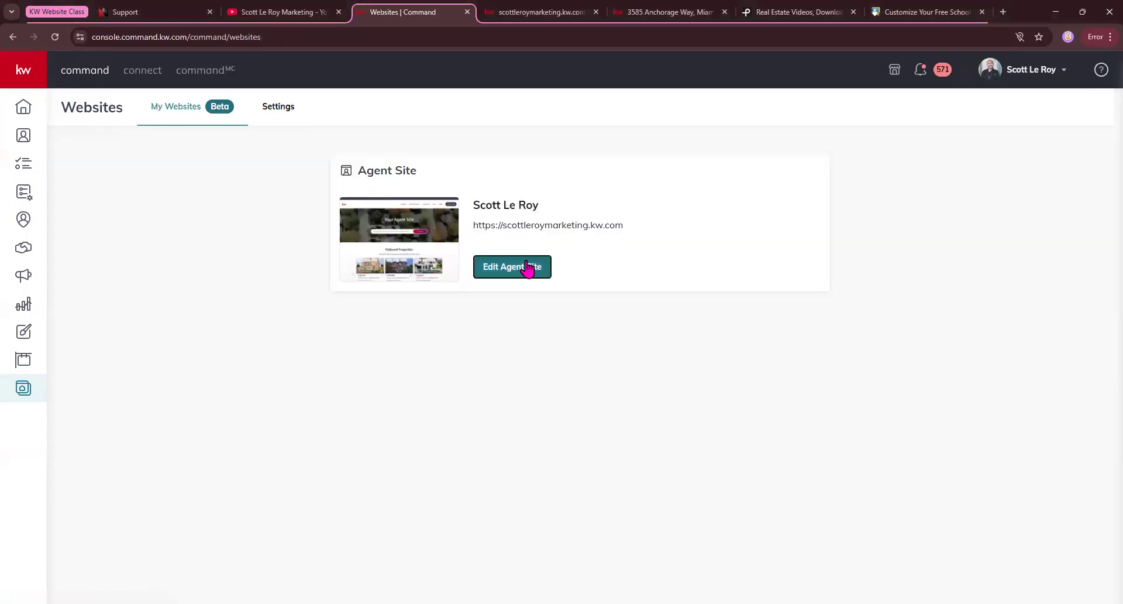
pyautogui.click(526, 264)
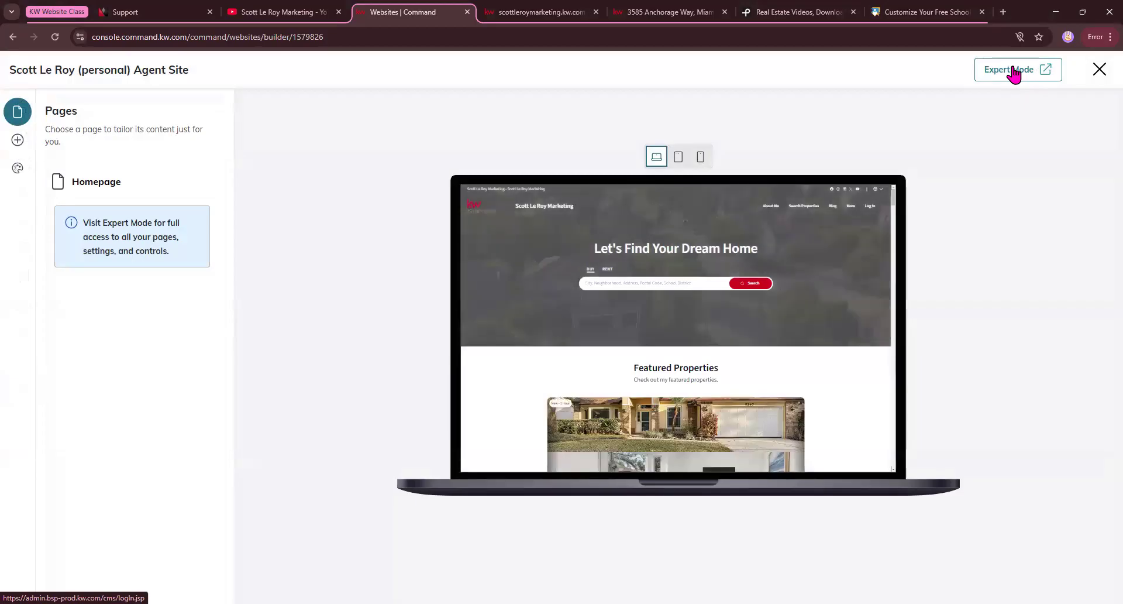
pyautogui.click(1098, 71)
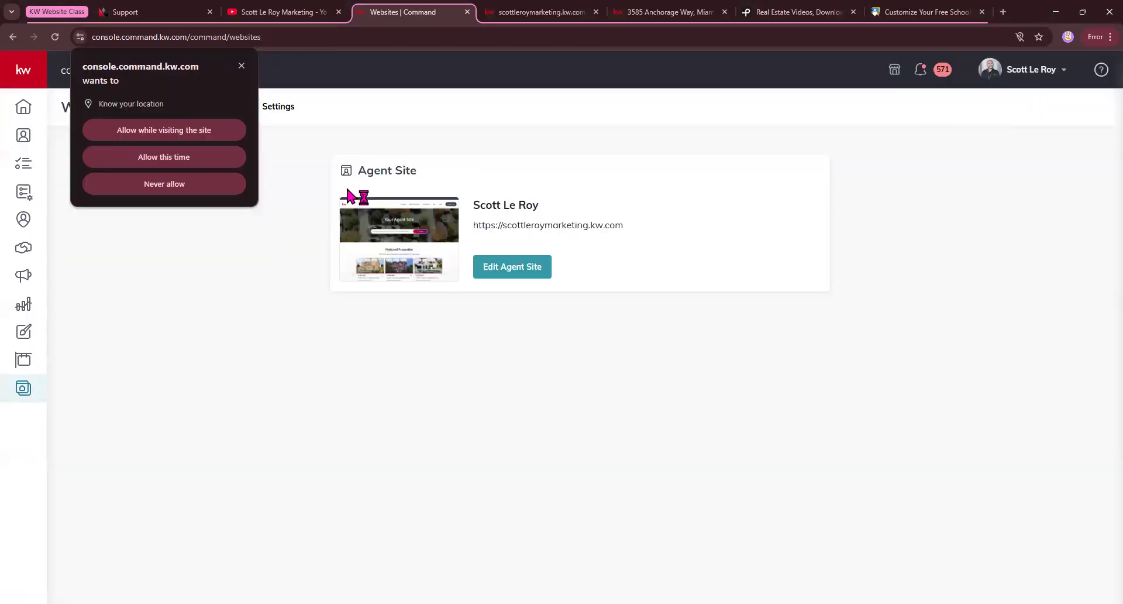
pyautogui.click(249, 213)
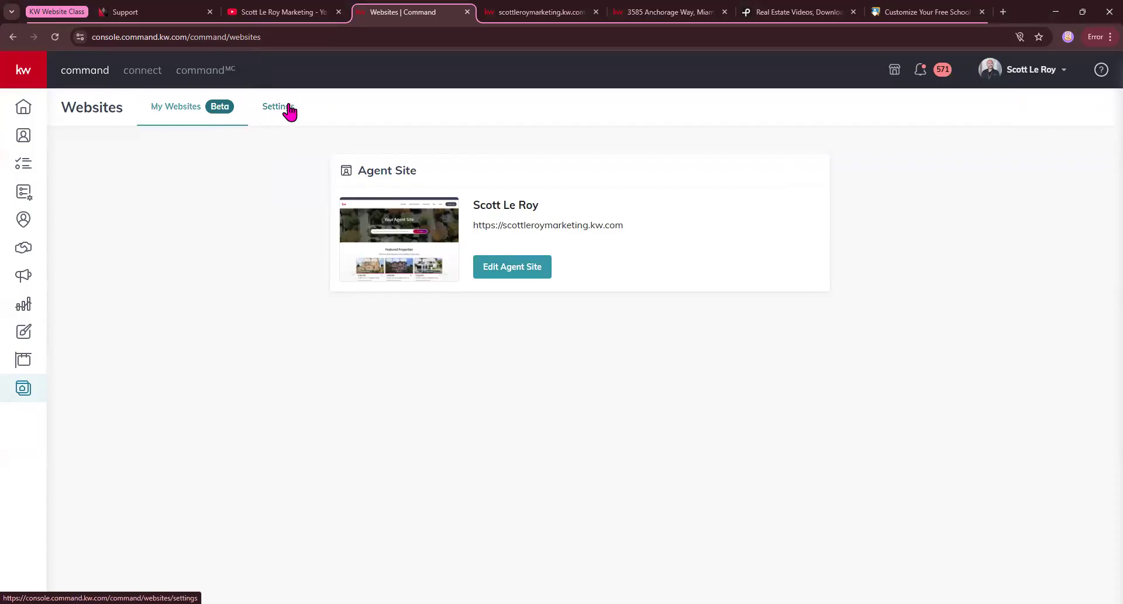
# Open the website's CMS dashboard from the Websites settings and locate its link to the live site.
pyautogui.click(289, 107)
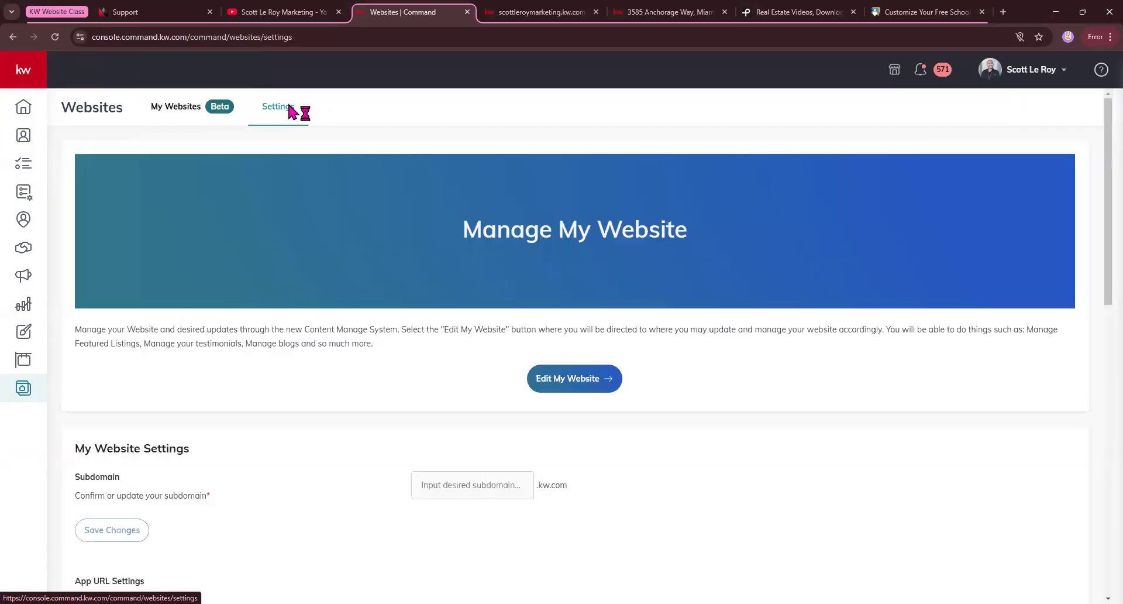
pyautogui.click(587, 388)
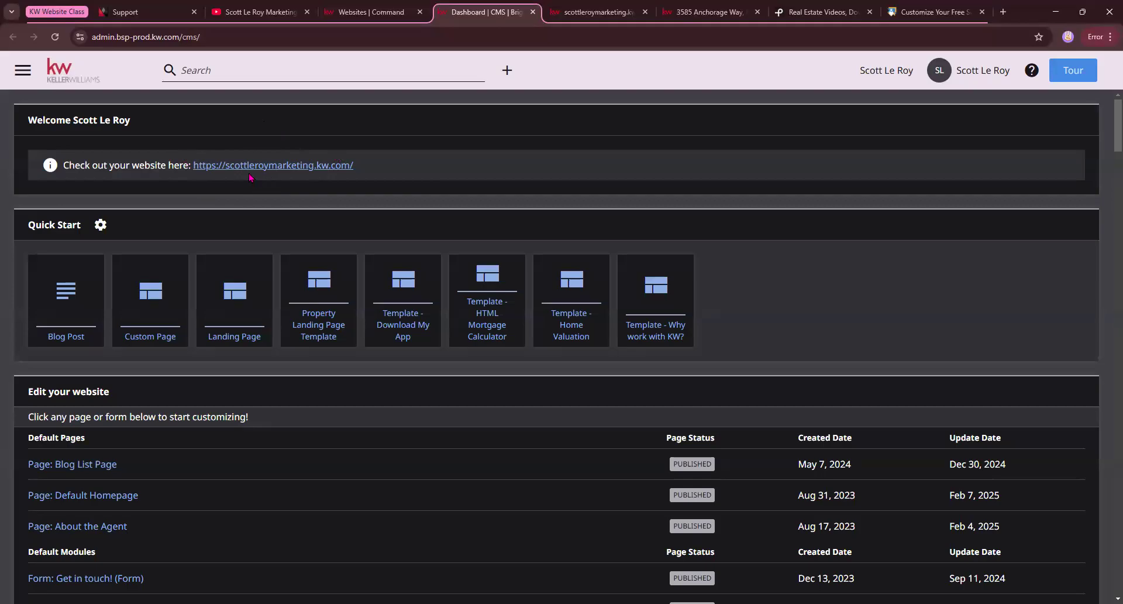
pyautogui.moveTo(63, 165); pyautogui.dragTo(391, 171)
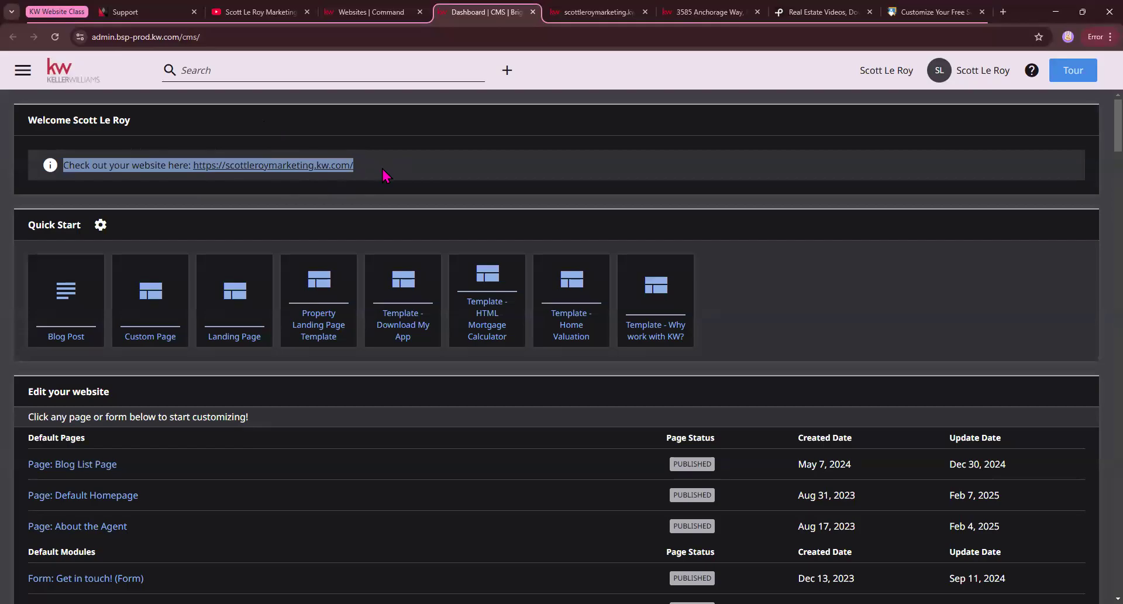
pyautogui.click(383, 174)
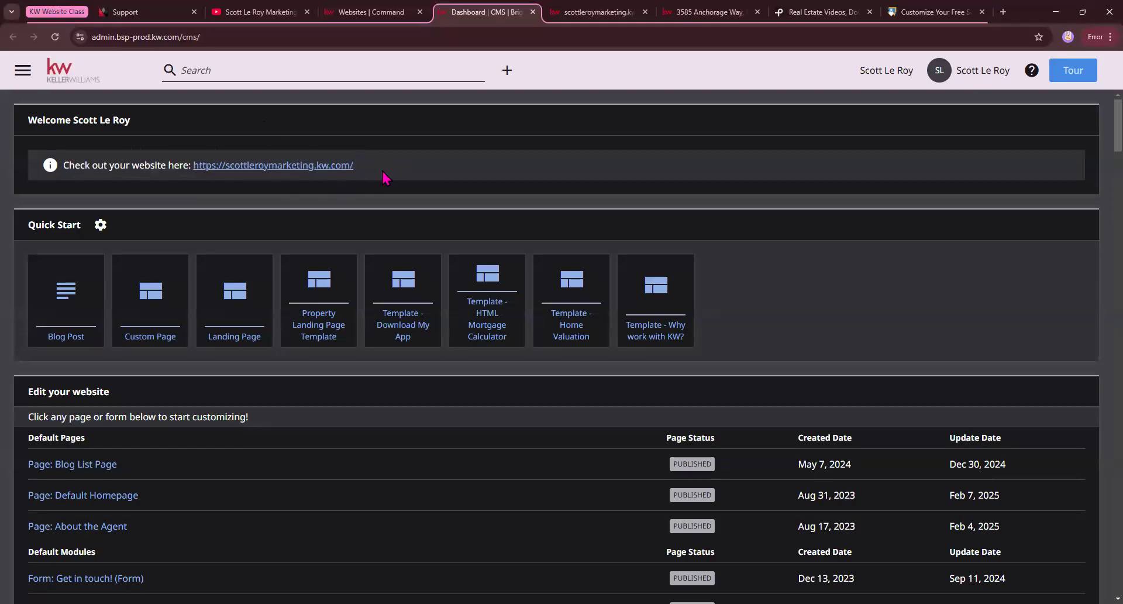
# Look at the Switch Organization Site list and close it without switching sites.
pyautogui.click(882, 71)
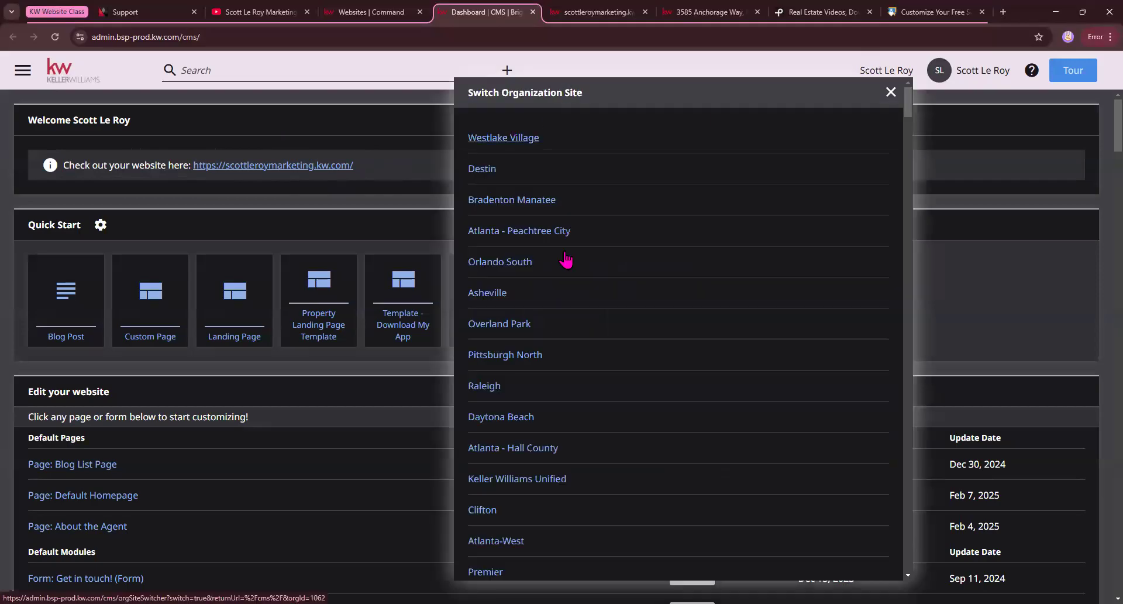
pyautogui.click(934, 128)
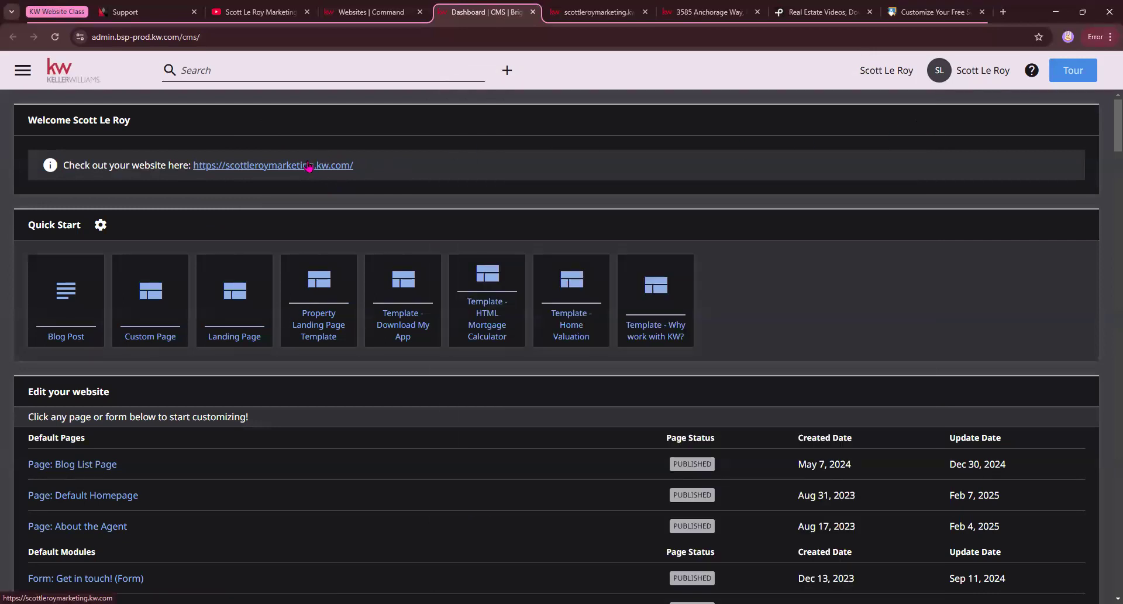
pyautogui.click(246, 165)
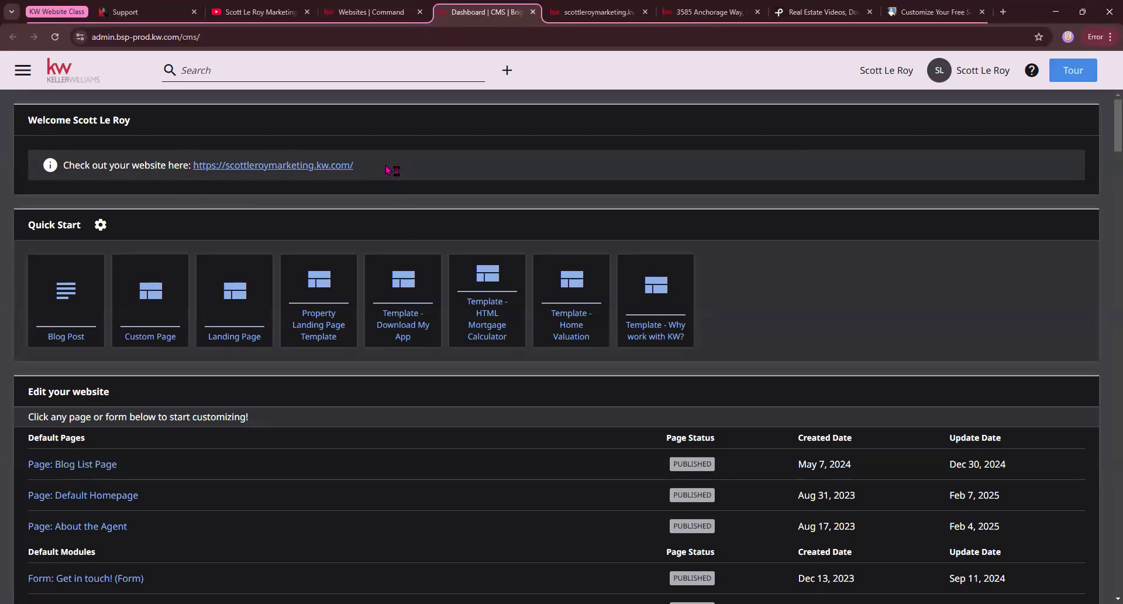
# Examine the dashboard's Quick Start templates and the default pages, modules and custom pages offered for editing.
pyautogui.scroll(-1, 333, 234)
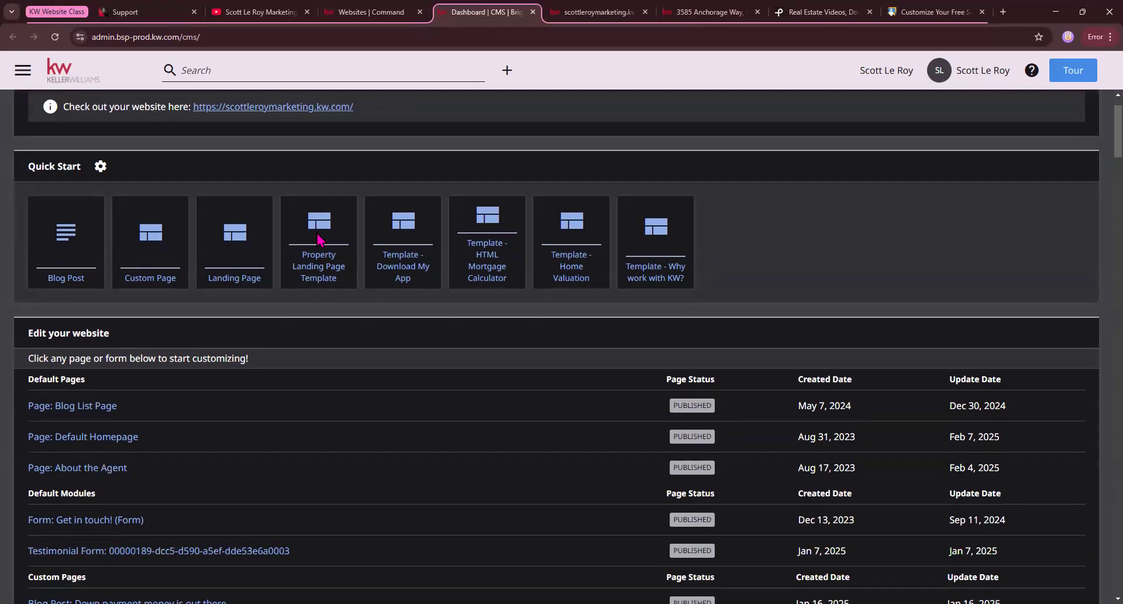
pyautogui.scroll(-1, 339, 271)
pyautogui.scroll(1, 125, 243)
pyautogui.moveTo(25, 169); pyautogui.dragTo(86, 176)
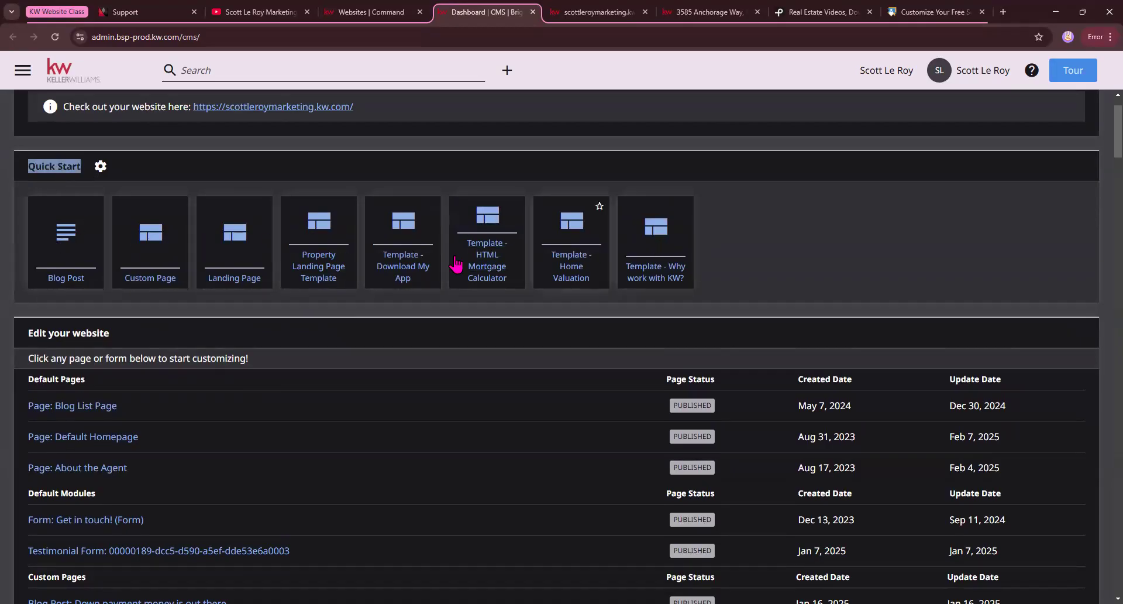
pyautogui.scroll(1, 217, 316)
pyautogui.scroll(-1, 215, 316)
pyautogui.scroll(-1, 193, 356)
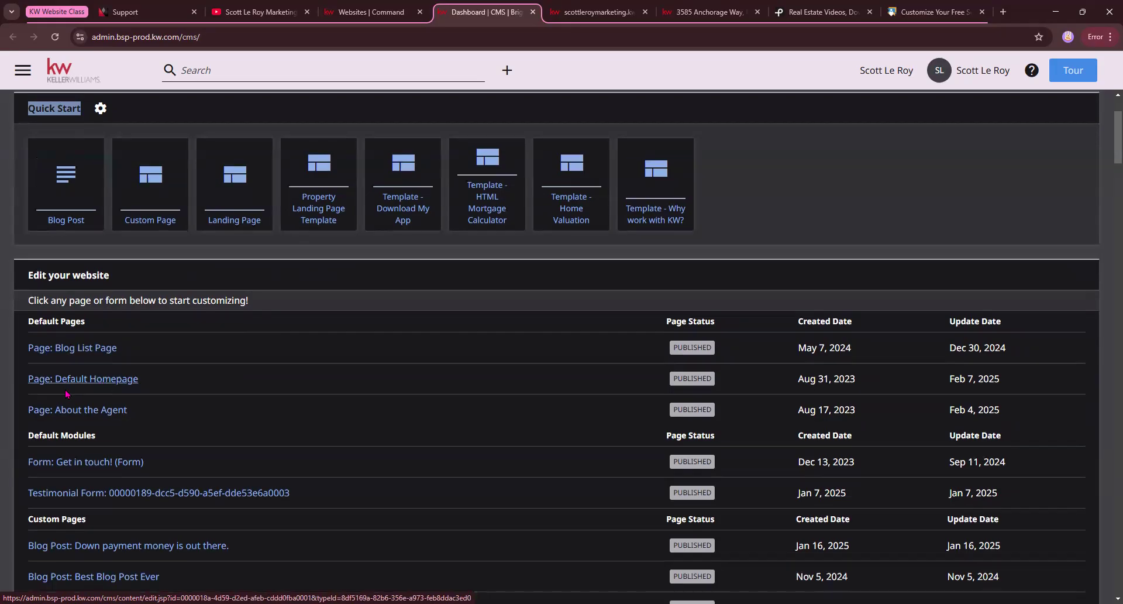
pyautogui.scroll(1, 66, 394)
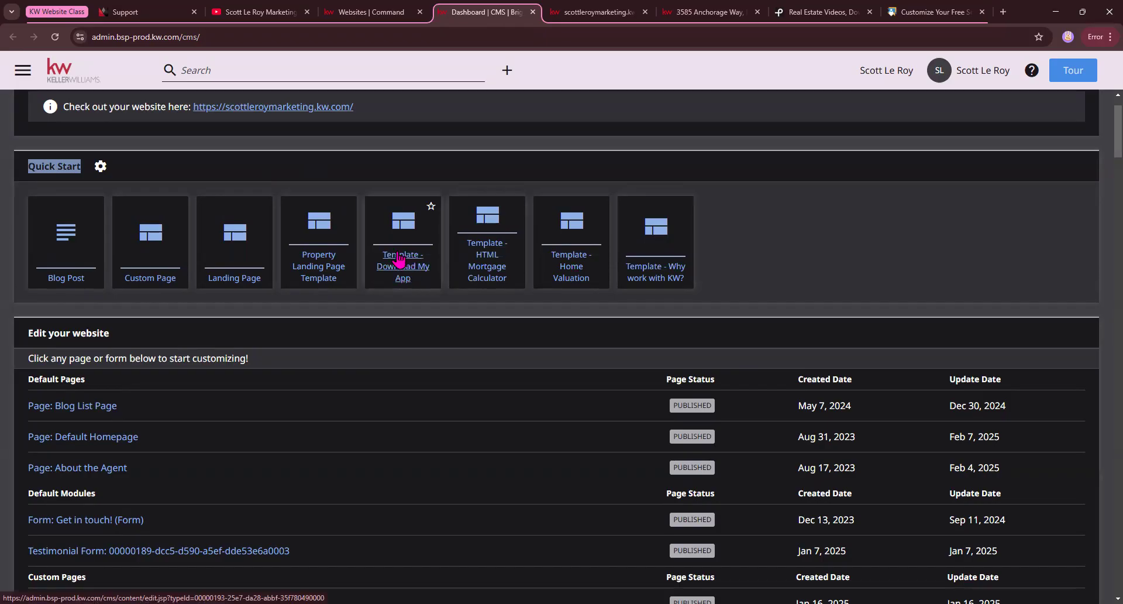
pyautogui.scroll(1, 401, 268)
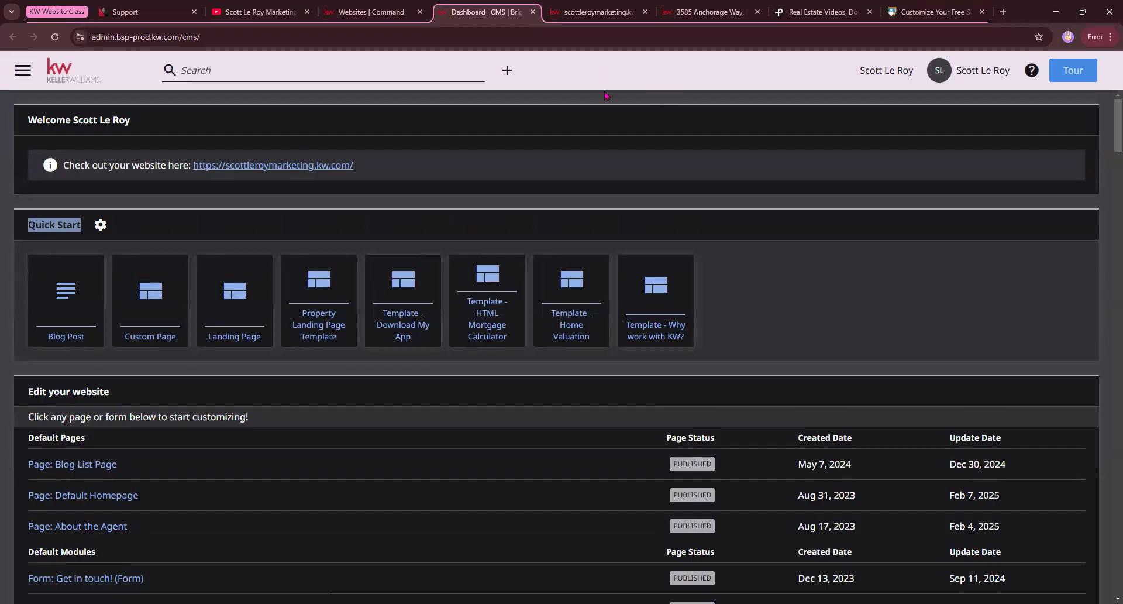
# Start a new custom page from the "Template - Why work with KW?" quick start template.
pyautogui.click(653, 332)
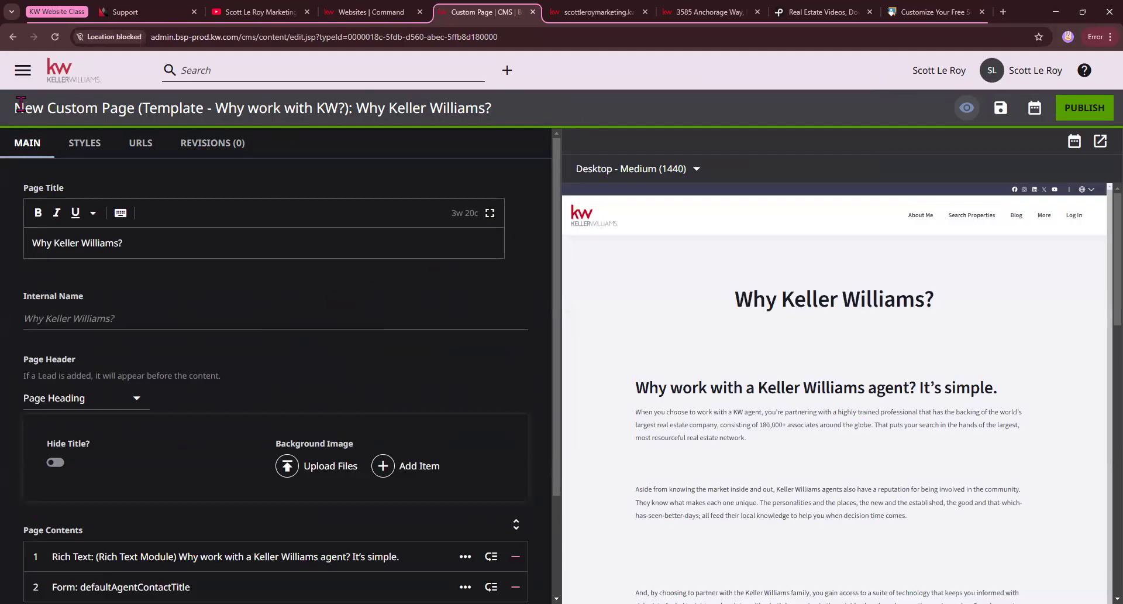
pyautogui.moveTo(21, 103); pyautogui.dragTo(384, 118)
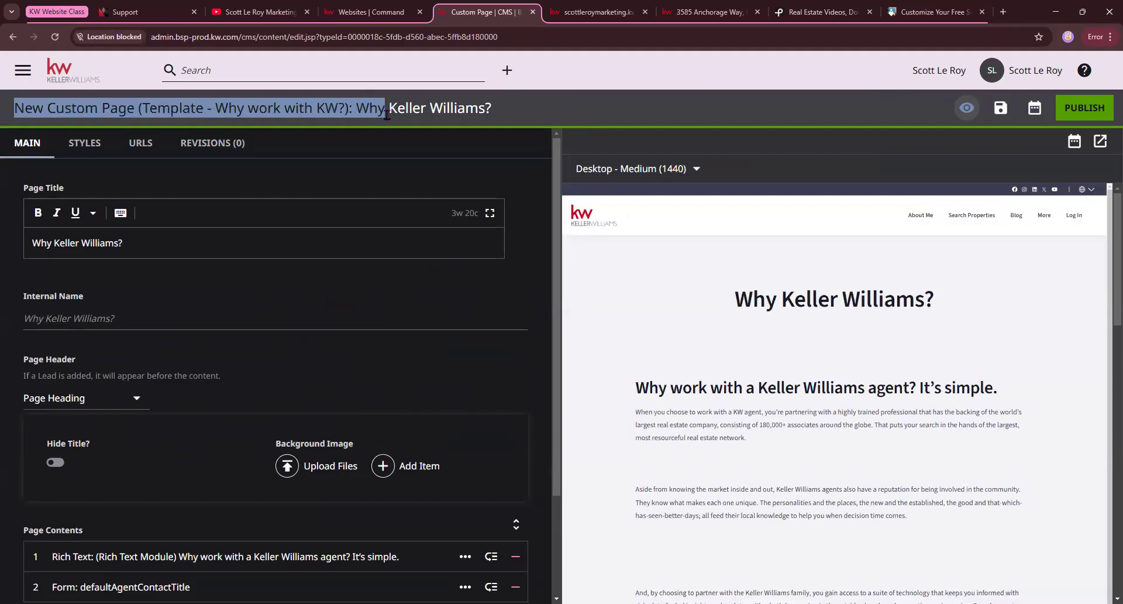
pyautogui.click(403, 110)
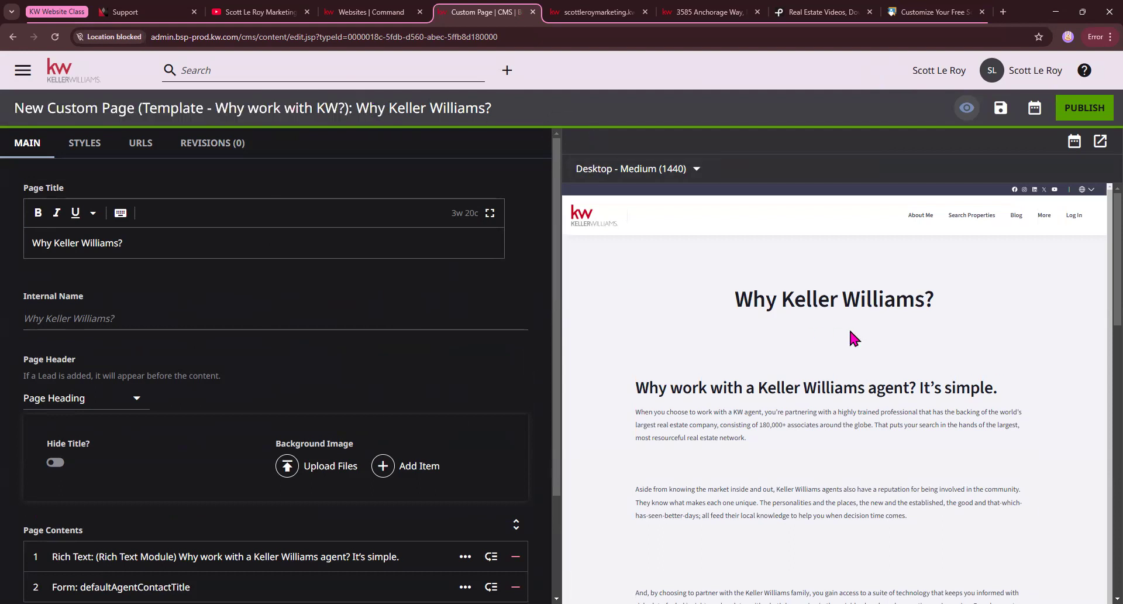
# Examine the preview of the "Why Keller Williams?" template page, from its heading down to the contact form.
pyautogui.scroll(-6, 855, 398)
pyautogui.scroll(-5, 809, 379)
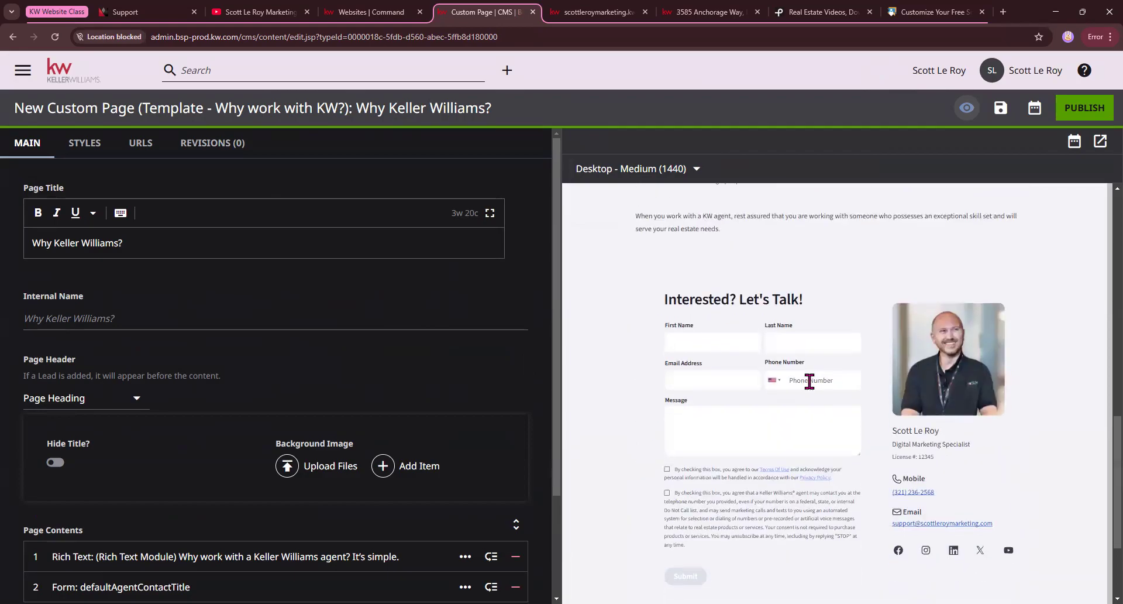
pyautogui.scroll(2, 695, 349)
pyautogui.scroll(10, 717, 342)
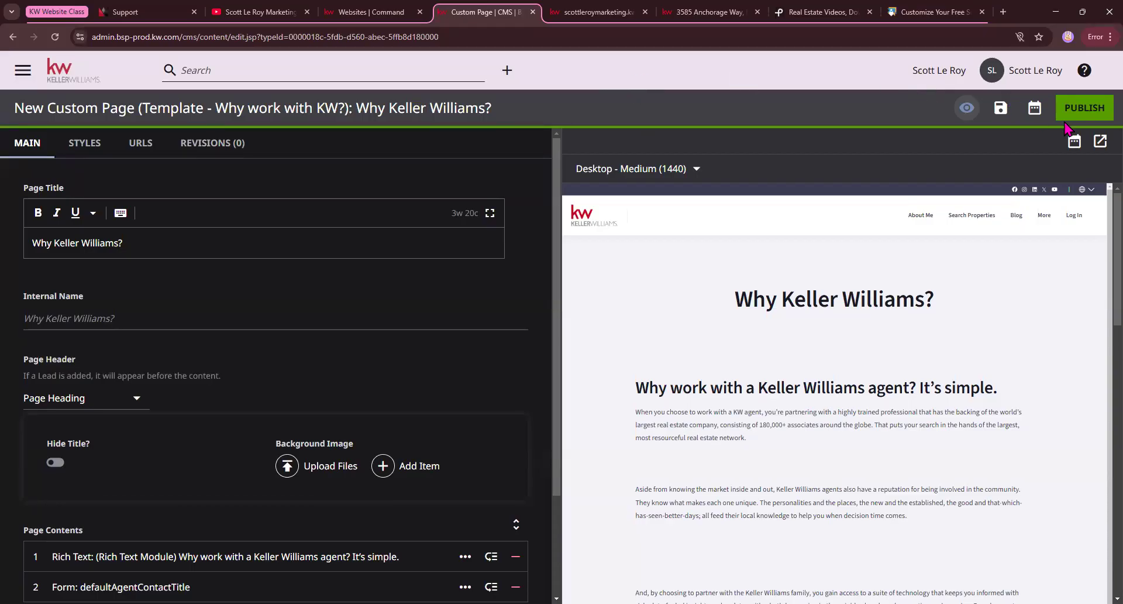
# Switch to the live website, open its About Keller Williams page and look through the content.
pyautogui.click(594, 12)
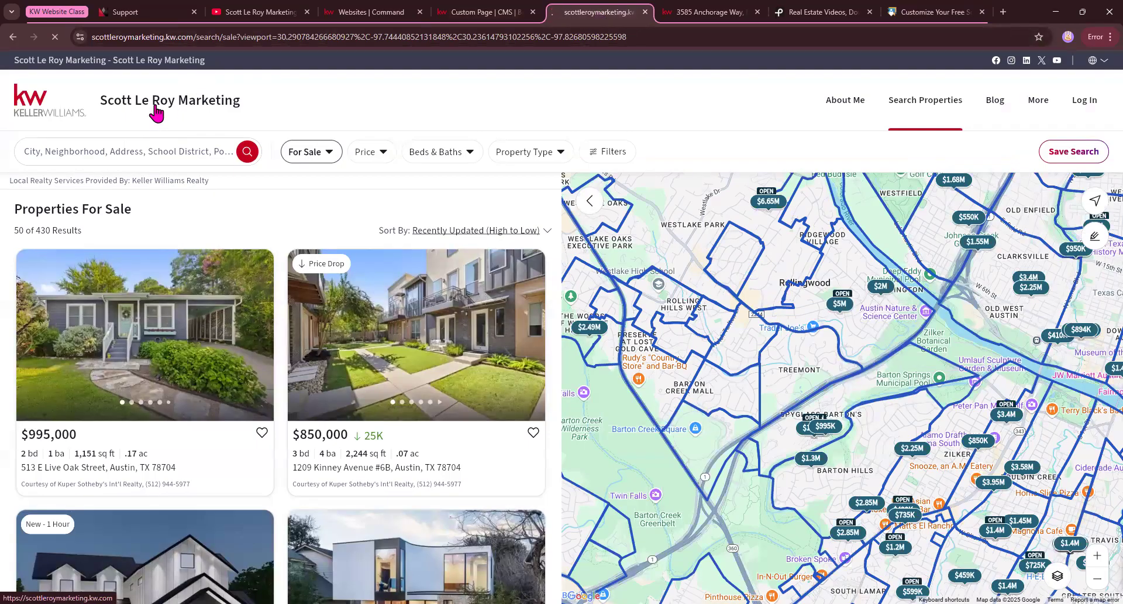
pyautogui.click(1040, 105)
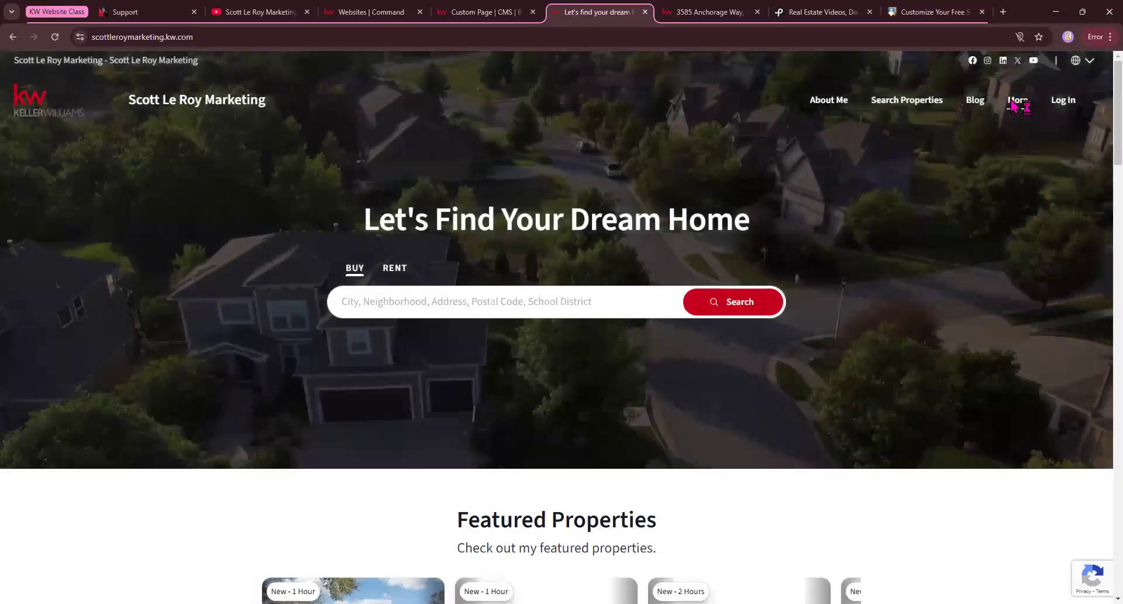
pyautogui.moveTo(1018, 104)
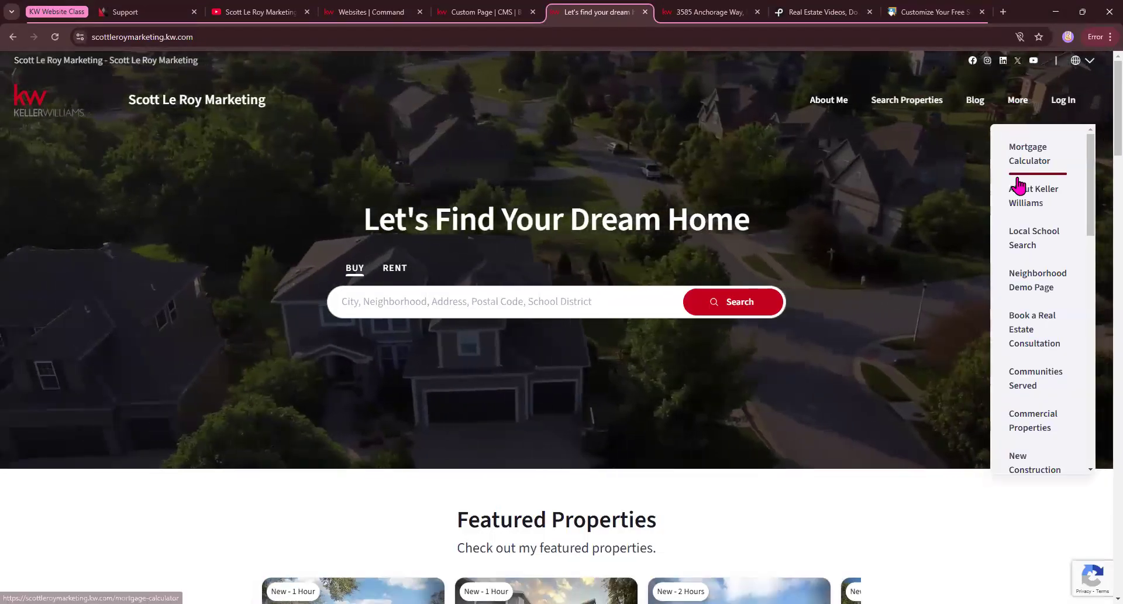
pyautogui.click(1029, 201)
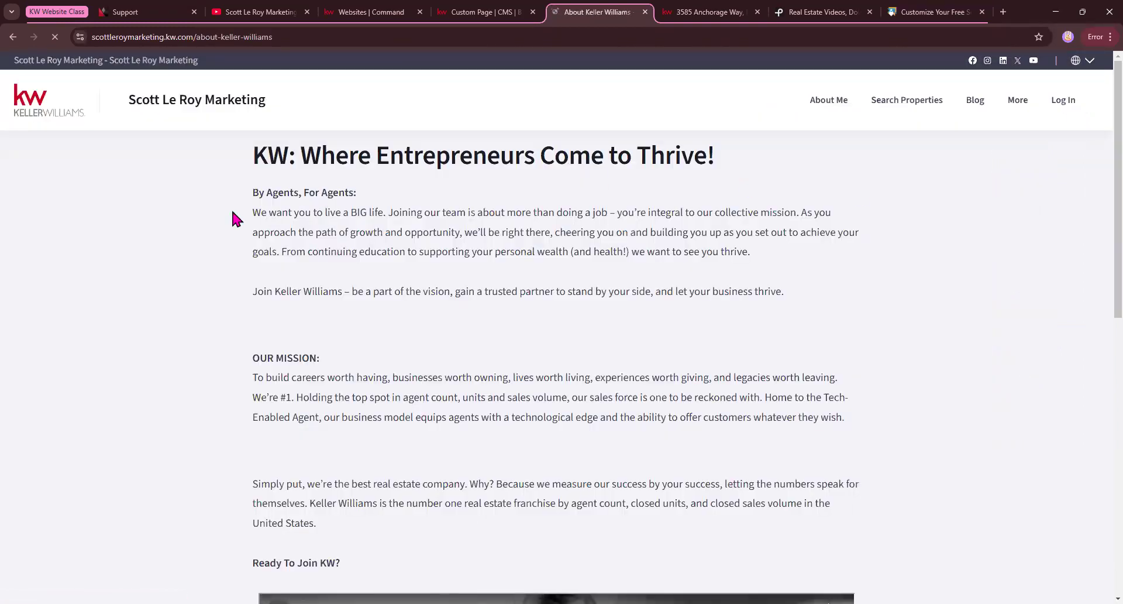
pyautogui.scroll(-6, 451, 280)
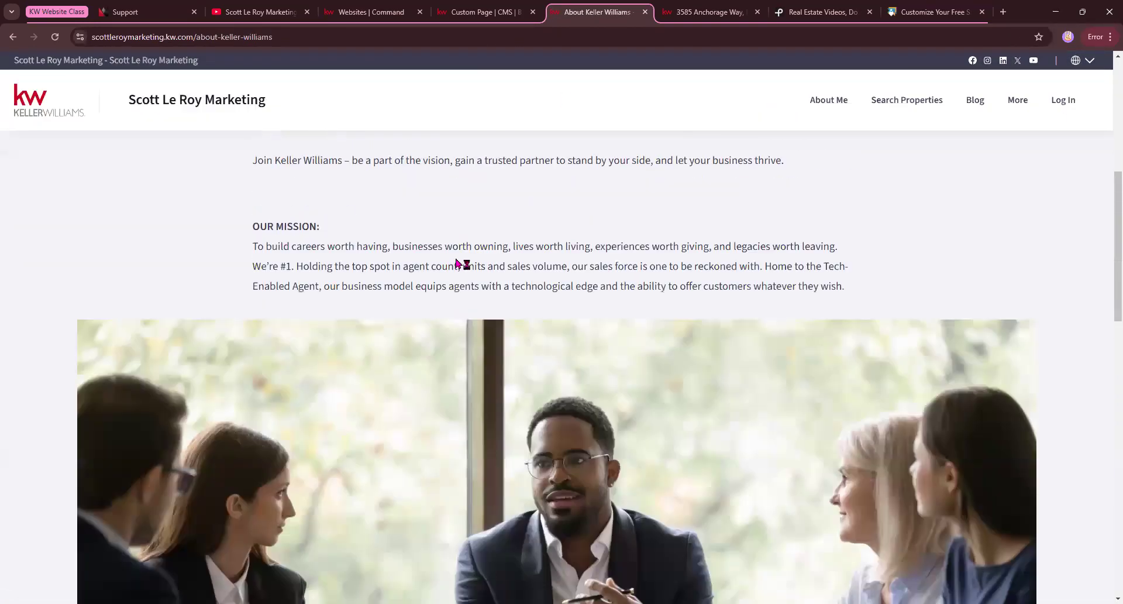
pyautogui.scroll(6, 458, 251)
pyautogui.scroll(-4, 459, 251)
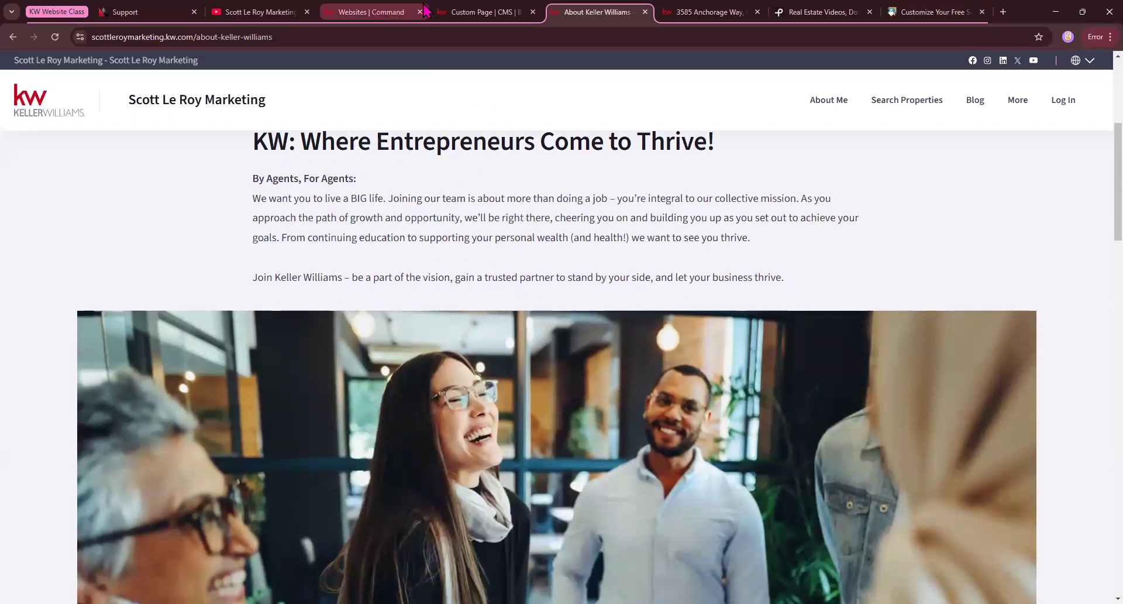
# Replace the new custom page's title with "About Keller Williams", copied from the heading of the live page.
pyautogui.click(468, 12)
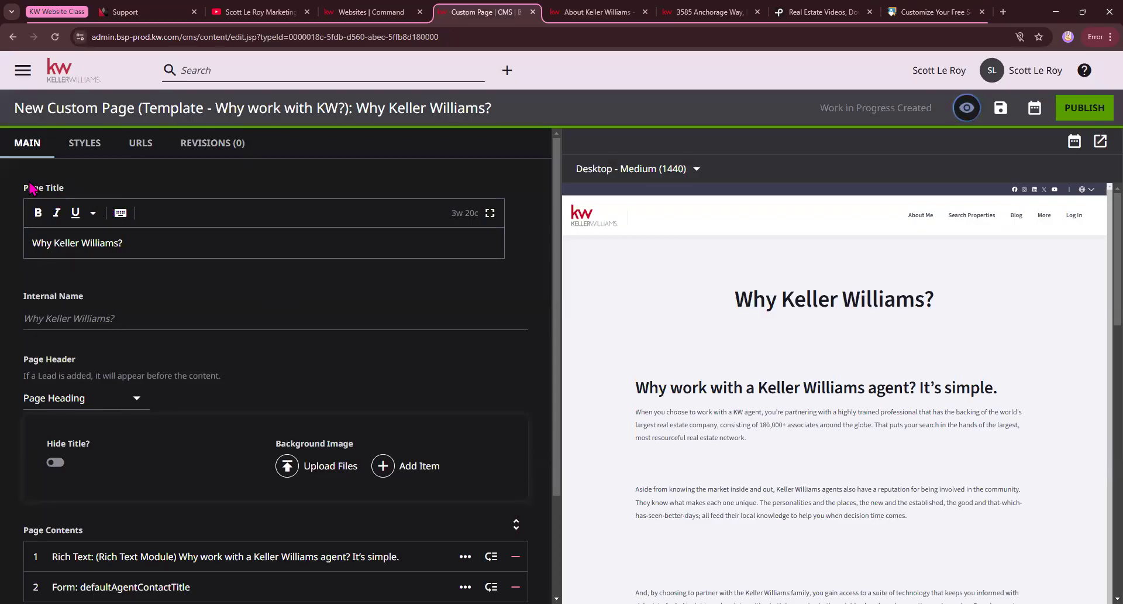
pyautogui.click(612, 12)
pyautogui.click(476, 12)
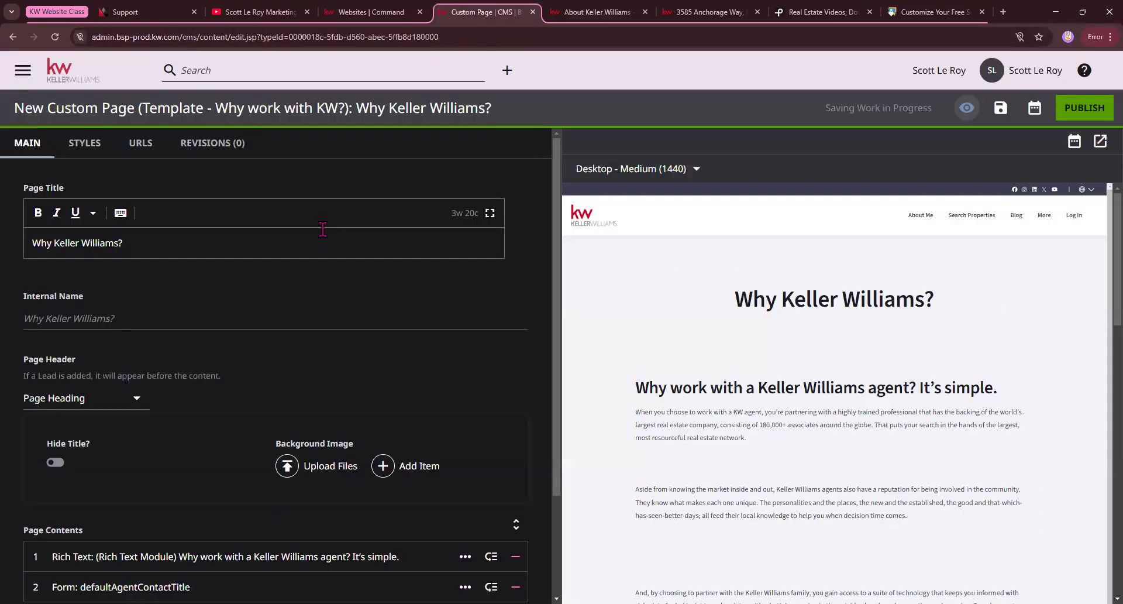
pyautogui.moveTo(709, 304); pyautogui.dragTo(942, 303)
pyautogui.click(598, 12)
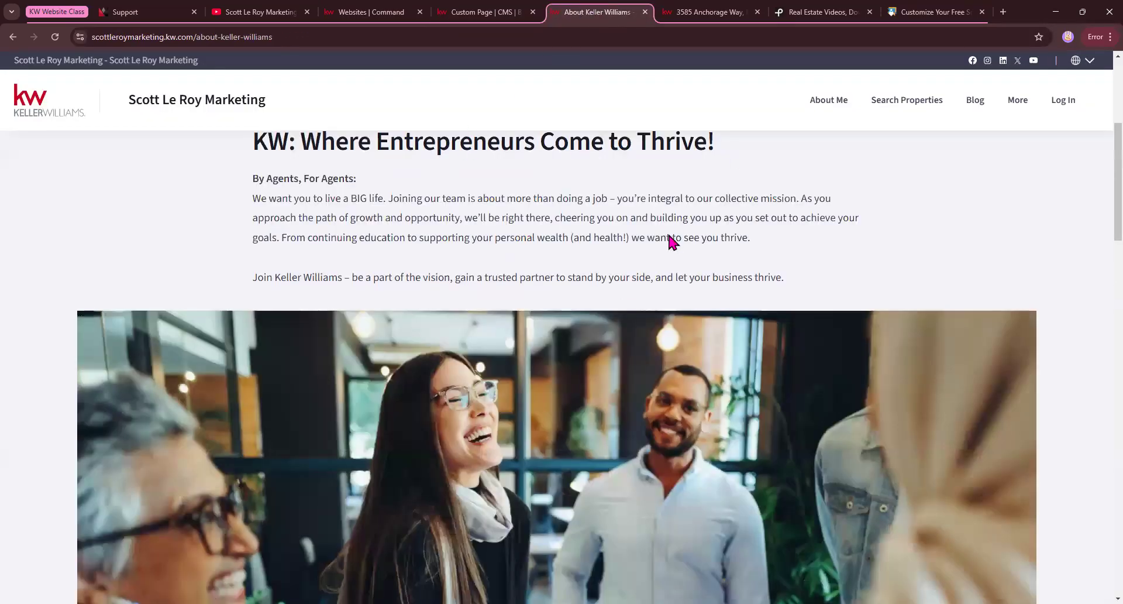
pyautogui.scroll(5, 673, 237)
pyautogui.moveTo(734, 285); pyautogui.dragTo(402, 218)
pyautogui.hotkey('ctrl', 'c')
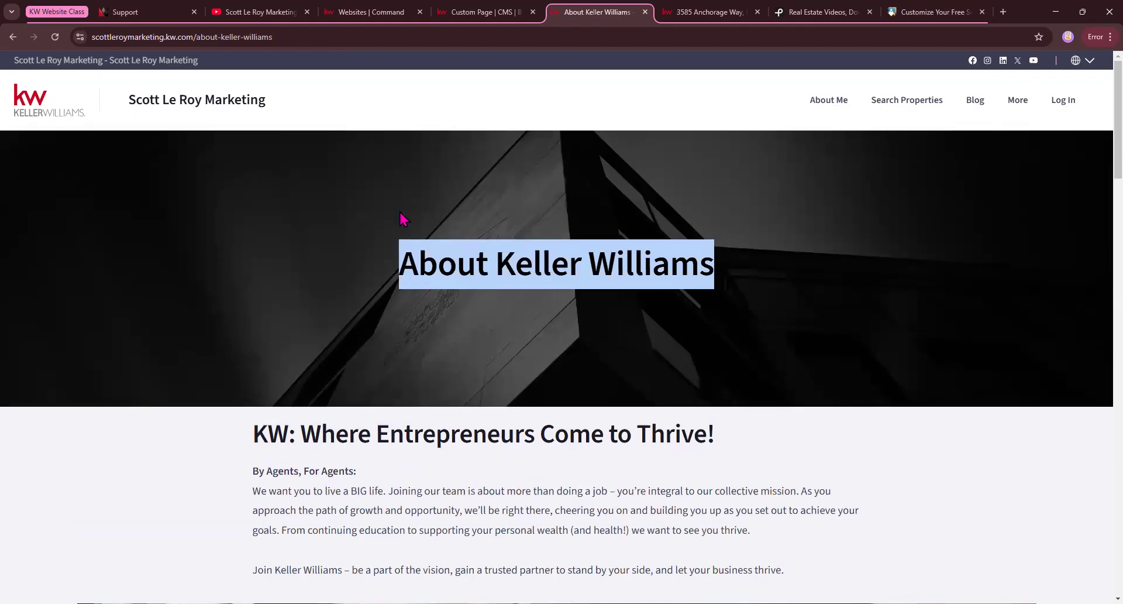
pyautogui.click(478, 12)
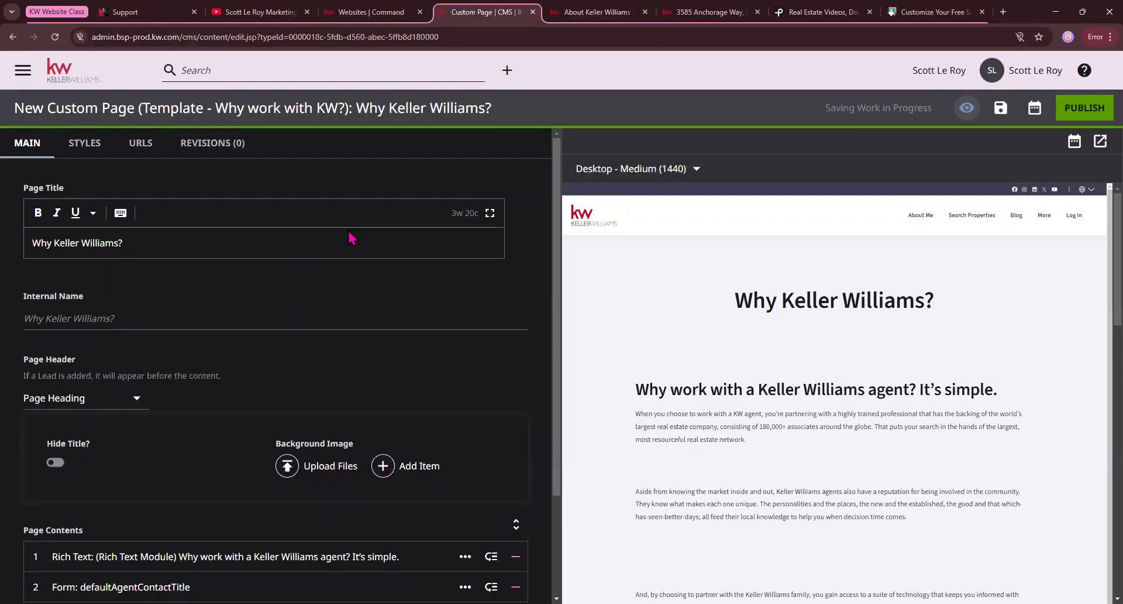
pyautogui.tripleClick(197, 245)
pyautogui.hotkey('ctrl', 'v')
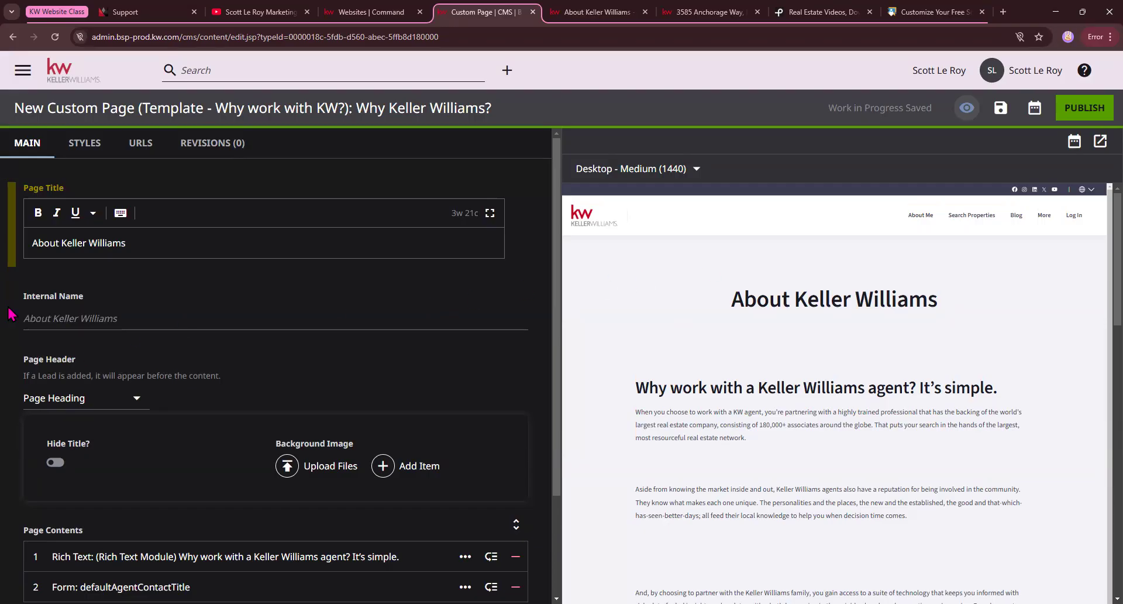
# Look at the Internal Name field and the available Page Header types without changing the selection.
pyautogui.moveTo(23, 300); pyautogui.dragTo(86, 303)
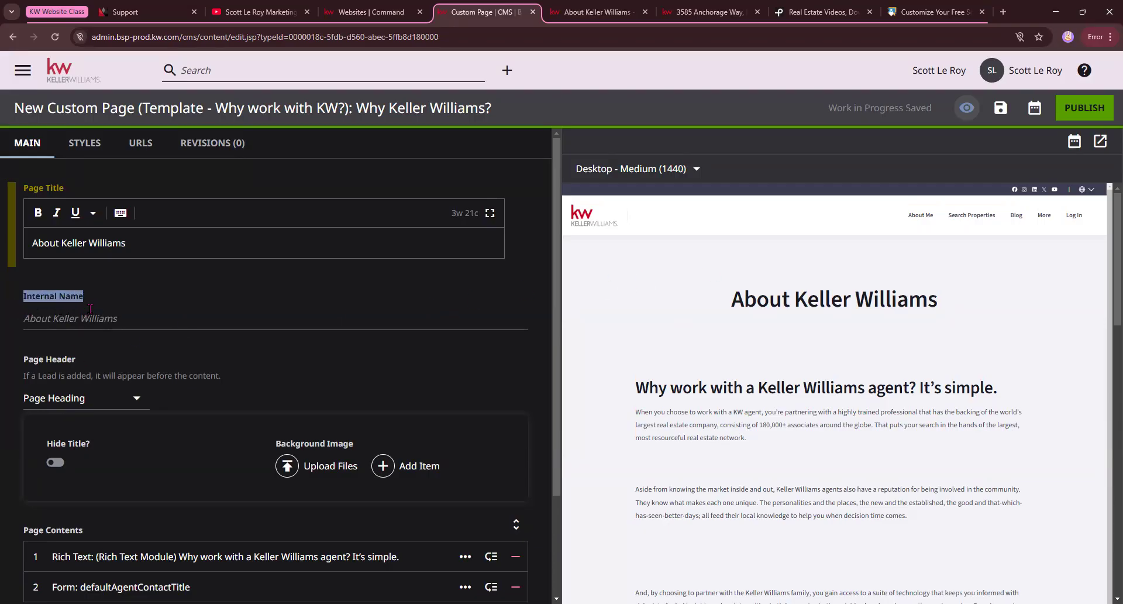
pyautogui.scroll(-1, 93, 313)
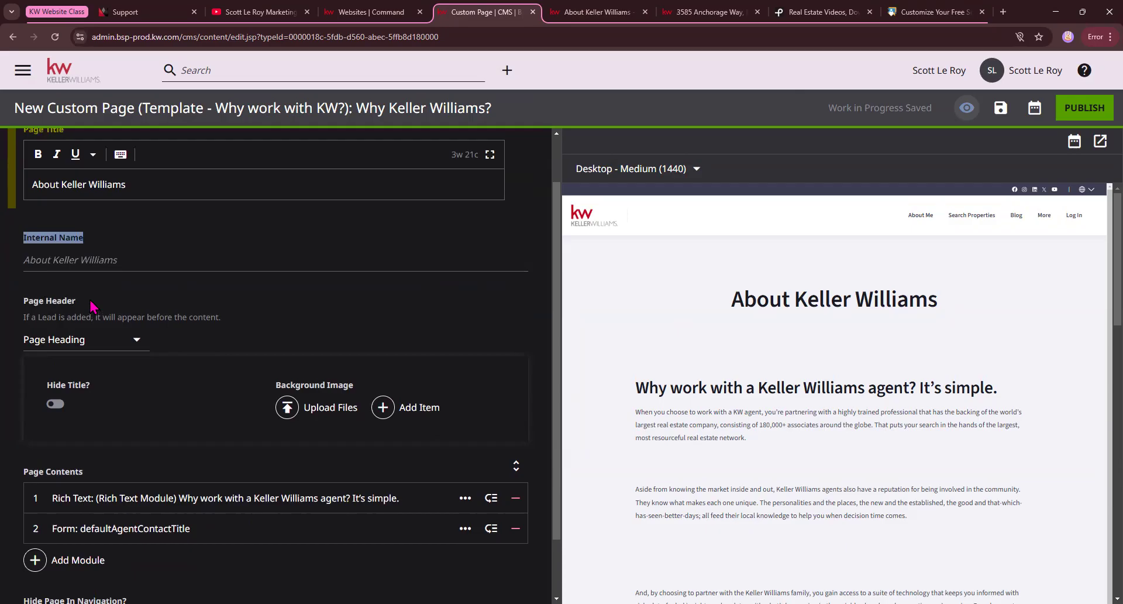
pyautogui.click(97, 344)
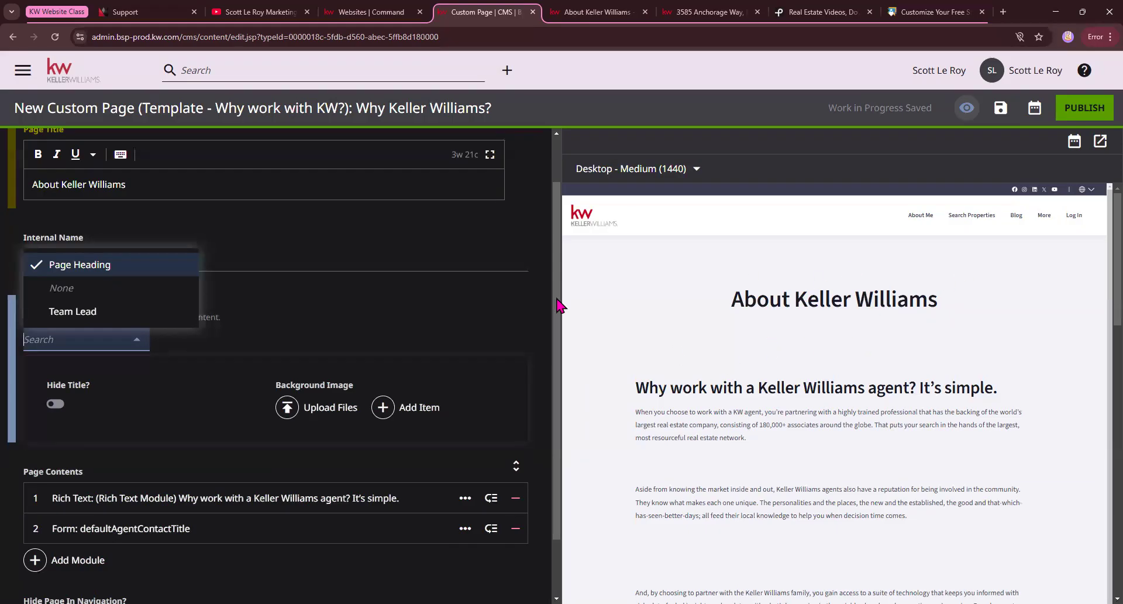
pyautogui.click(331, 309)
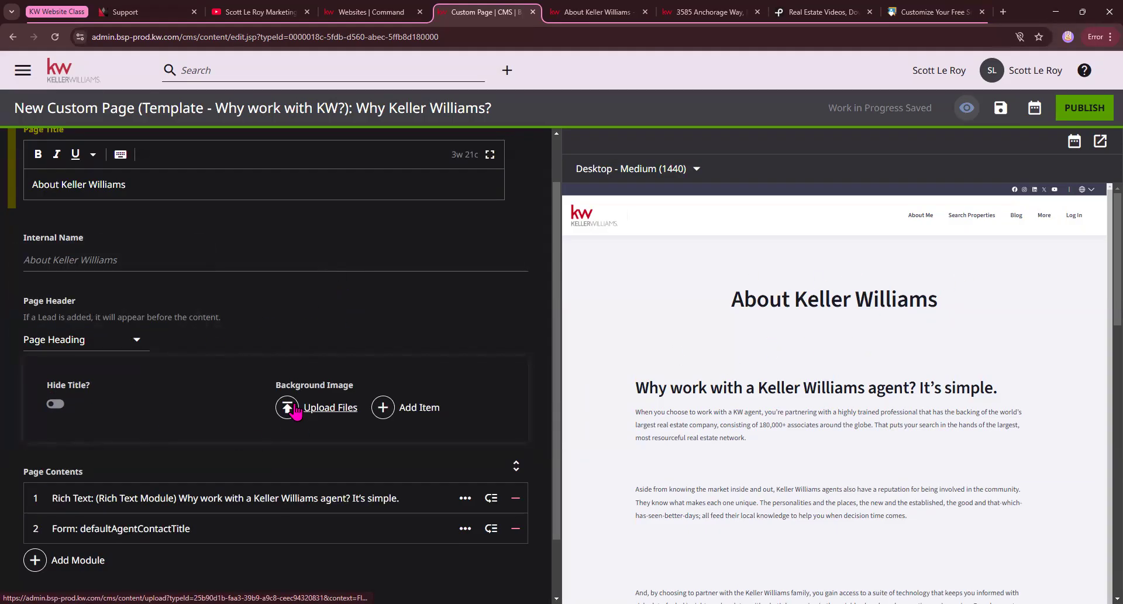
# Upload the Keller-Williams-Command-CRM image from Downloads as the page header's background image.
pyautogui.click(295, 409)
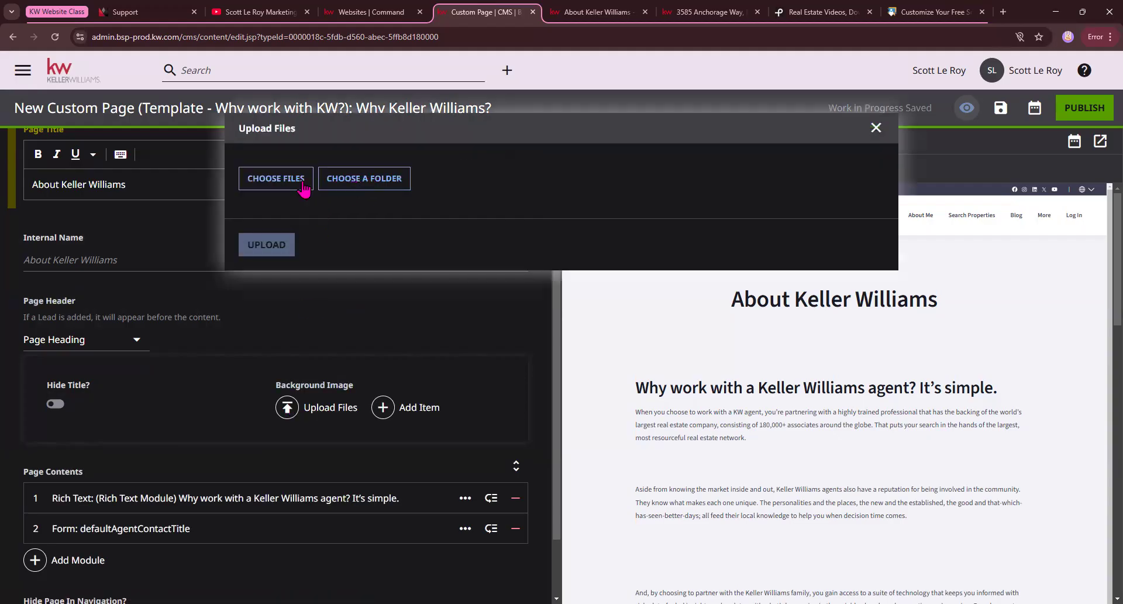
pyautogui.click(282, 182)
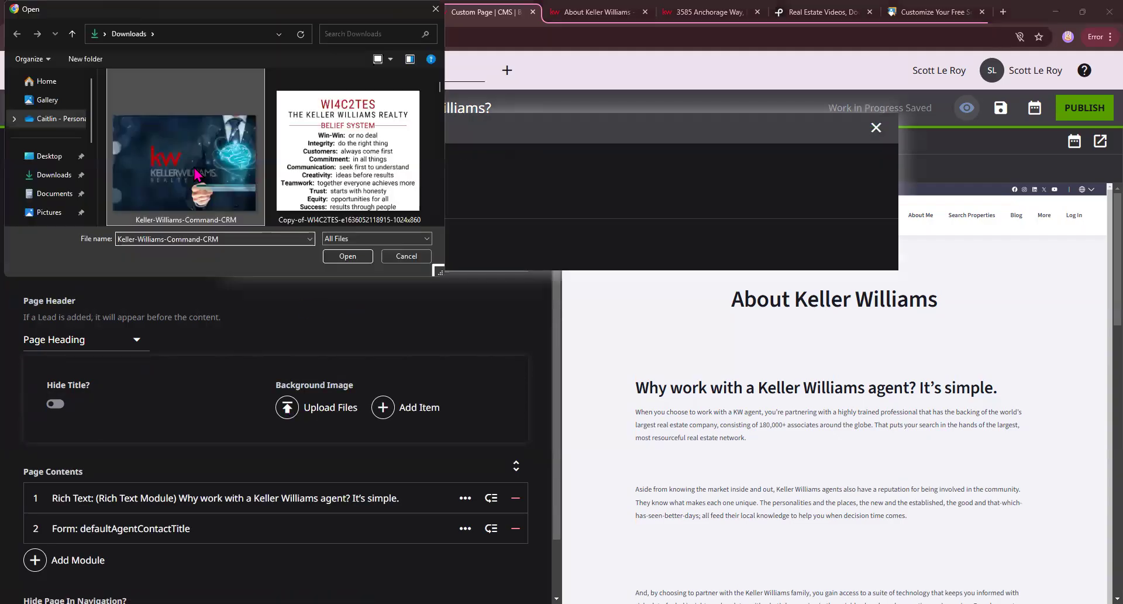
pyautogui.doubleClick(221, 223)
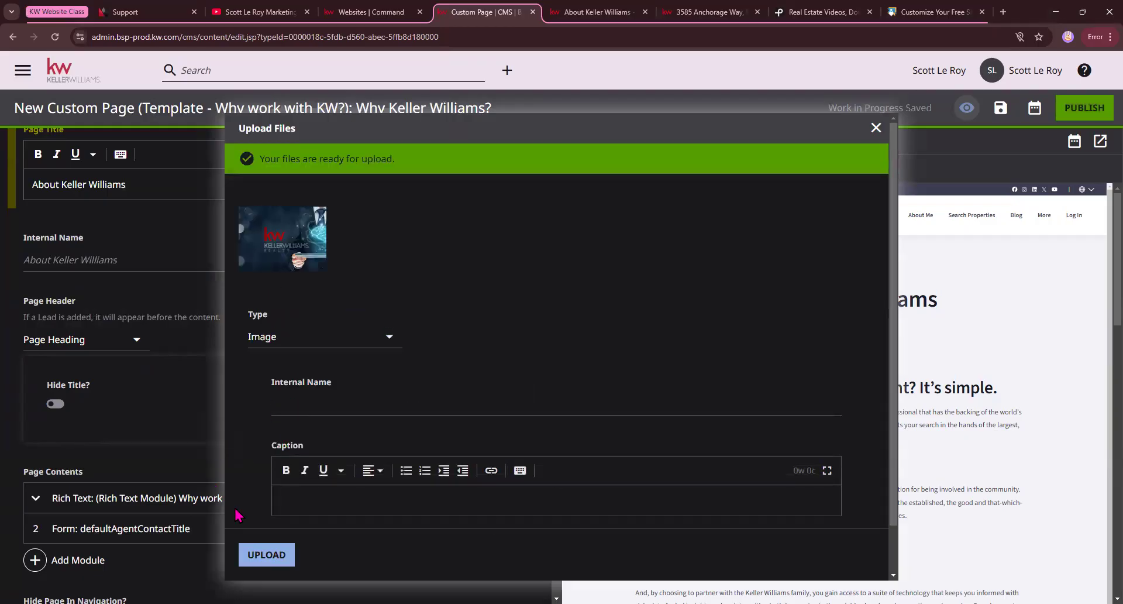
pyautogui.click(277, 557)
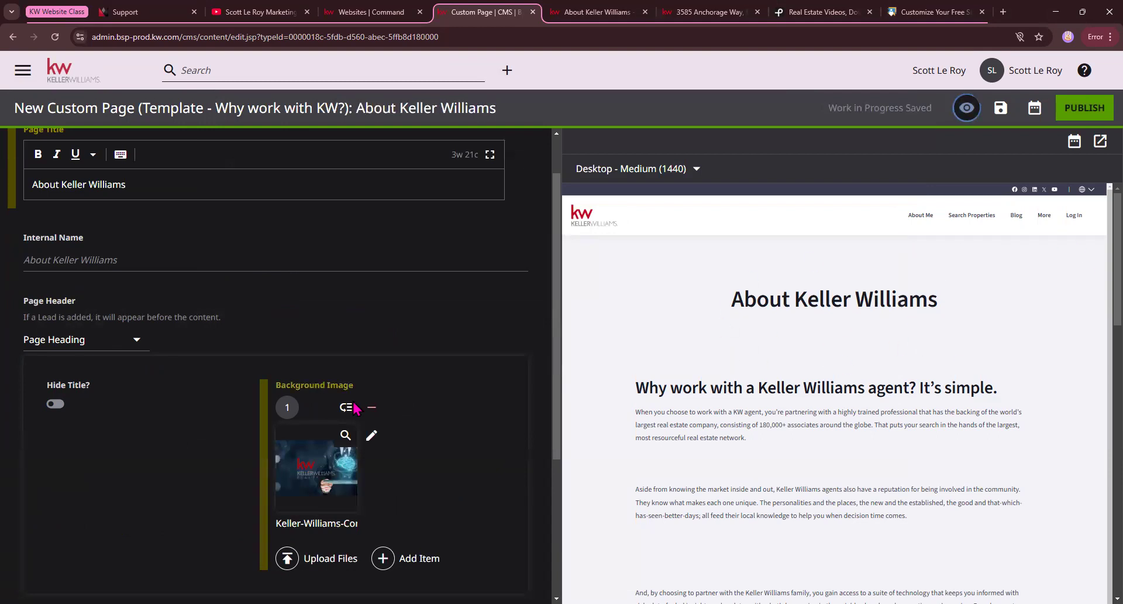
pyautogui.scroll(-2, 337, 390)
pyautogui.scroll(-2, 337, 390)
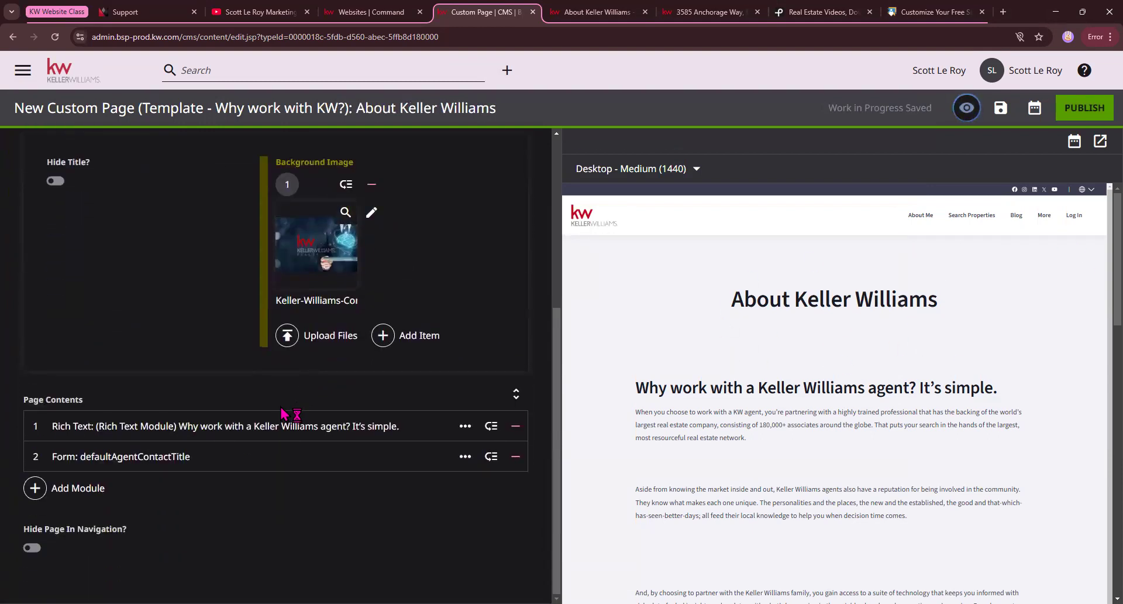
# Turn on Hide Title for the page header and turn it back off.
pyautogui.scroll(1, 283, 414)
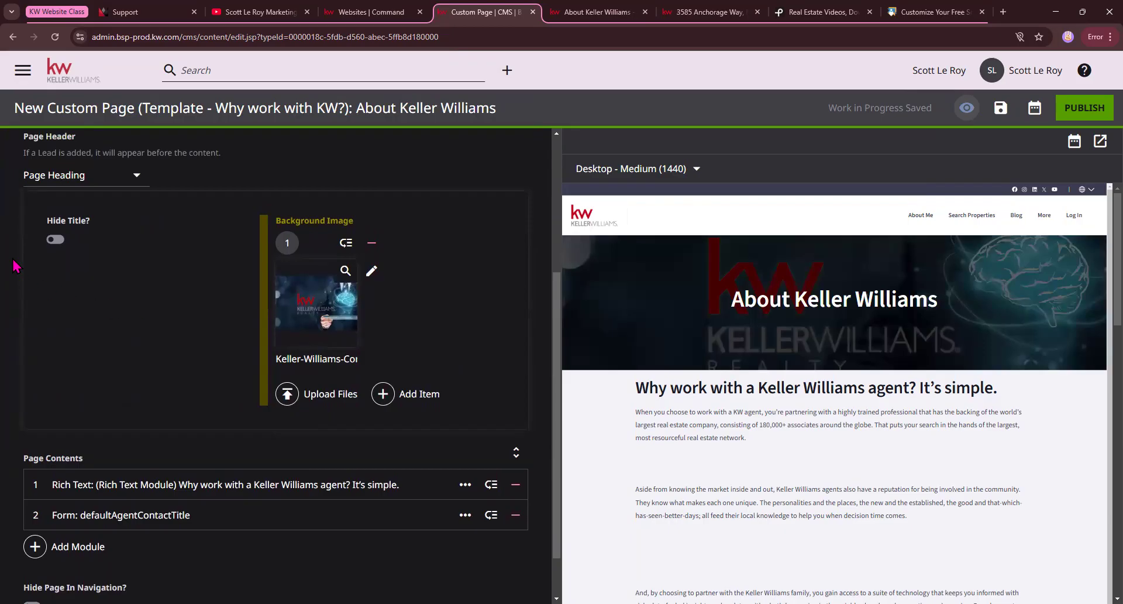
pyautogui.click(56, 241)
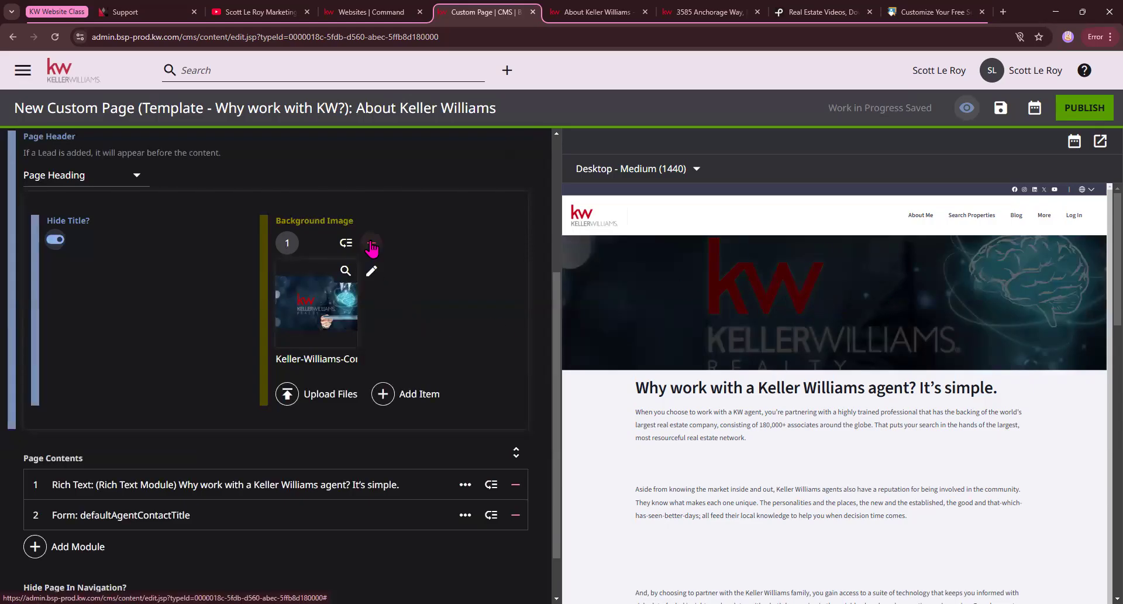
pyautogui.click(54, 240)
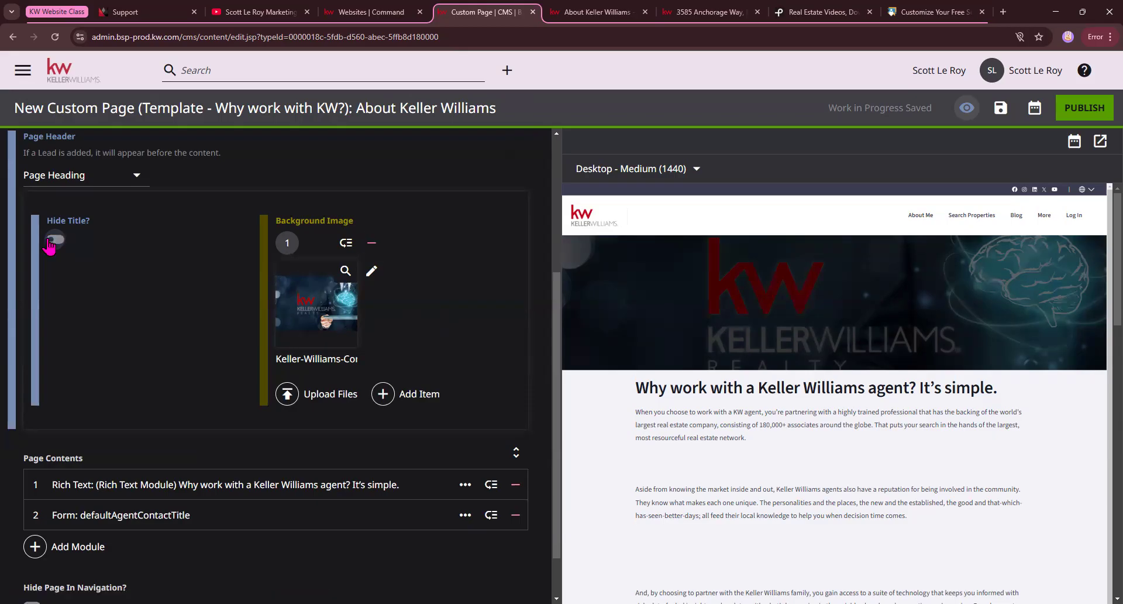
# Expand the Rich Text module and remove the extra blank lines between its first two paragraphs, leaving one.
pyautogui.scroll(-1, 245, 403)
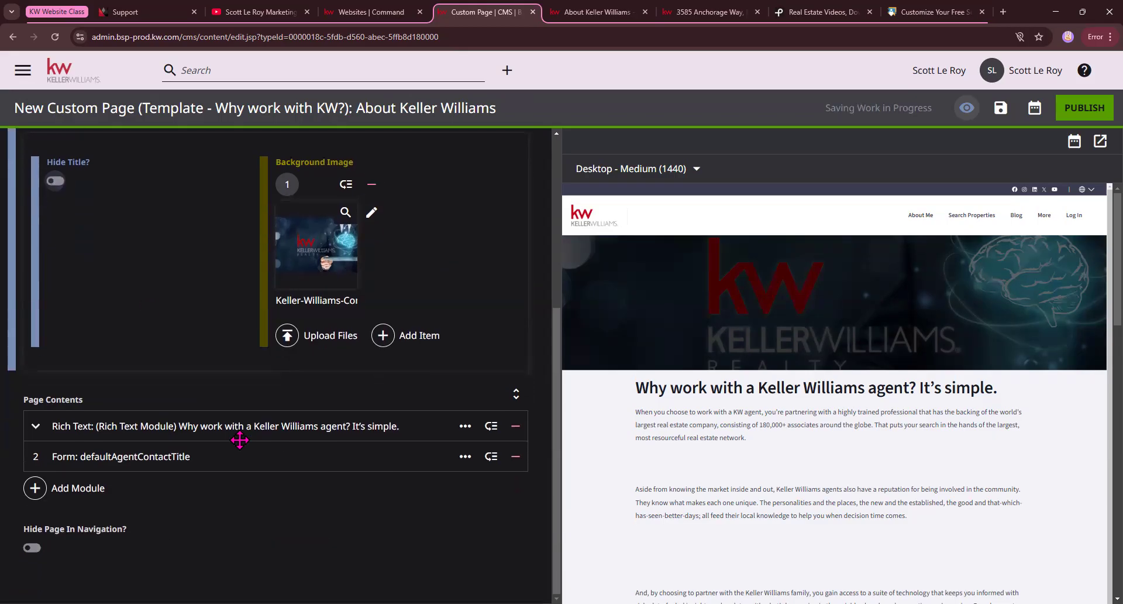
pyautogui.click(121, 426)
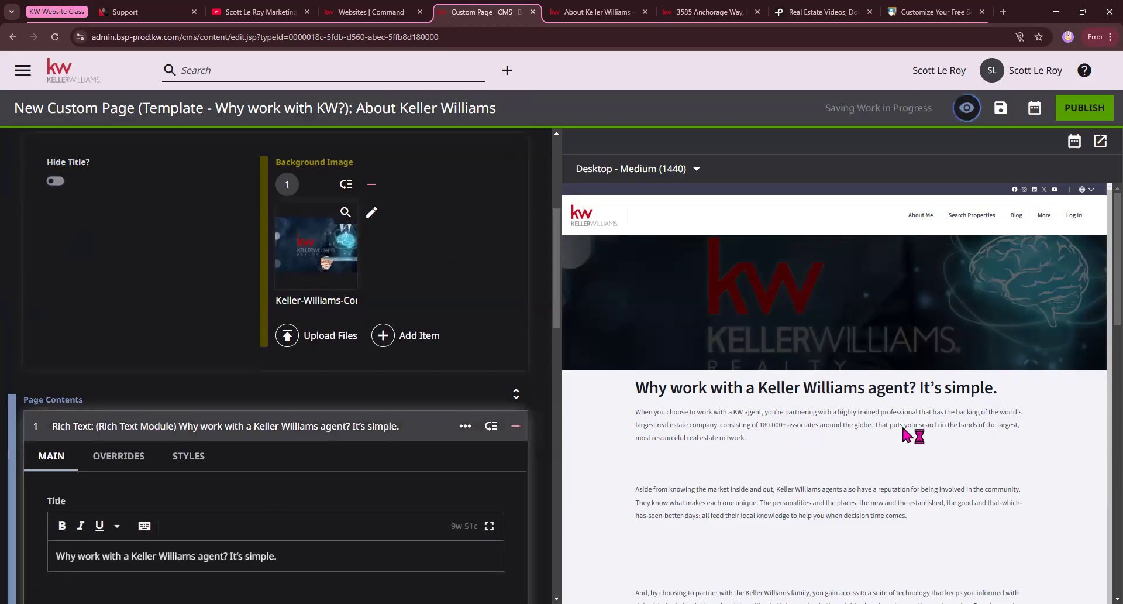
pyautogui.scroll(-2, 242, 403)
pyautogui.scroll(-1, 239, 404)
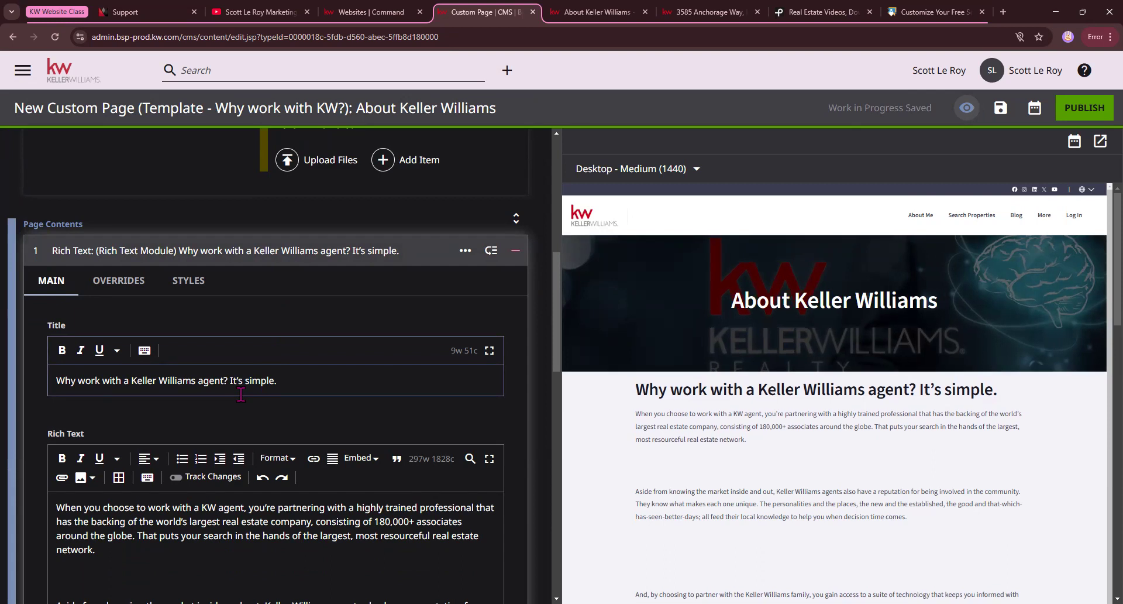
pyautogui.moveTo(57, 377); pyautogui.dragTo(345, 388)
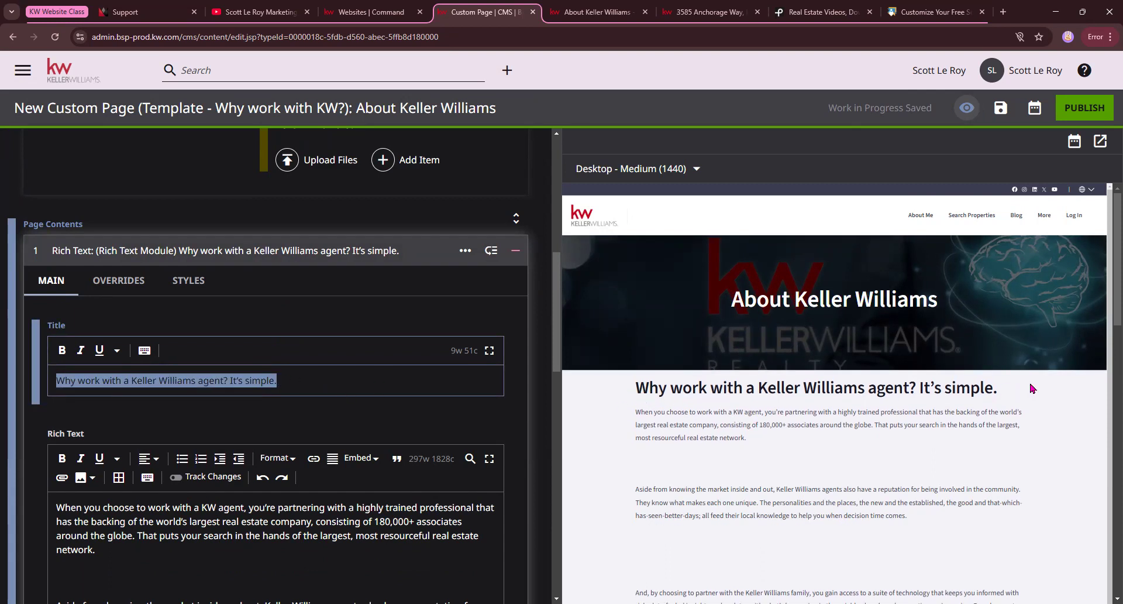
pyautogui.scroll(-2, 174, 515)
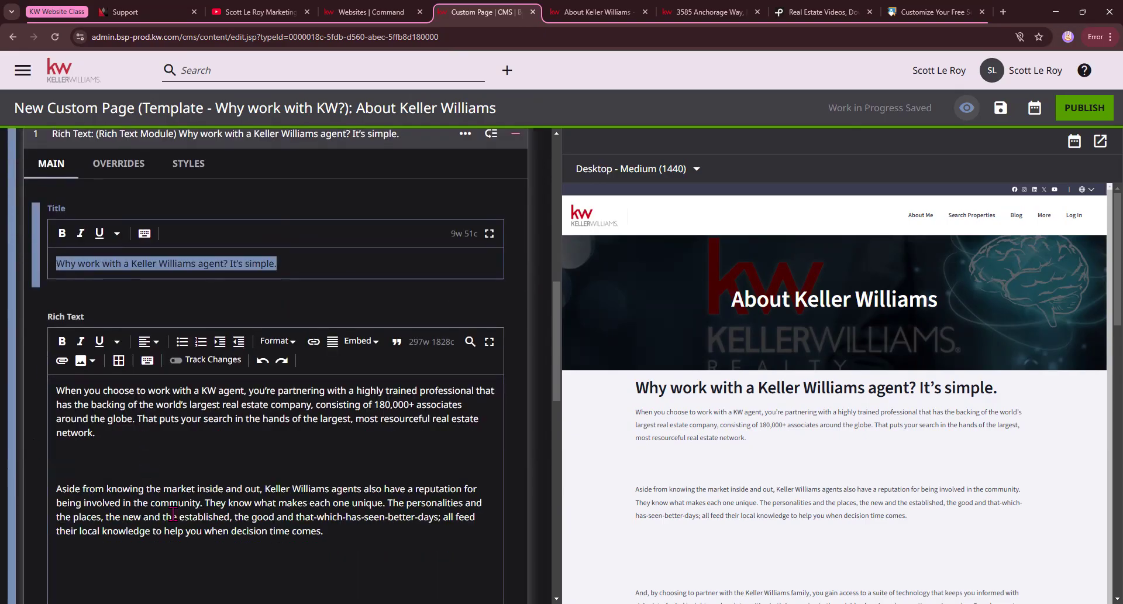
pyautogui.click(65, 451)
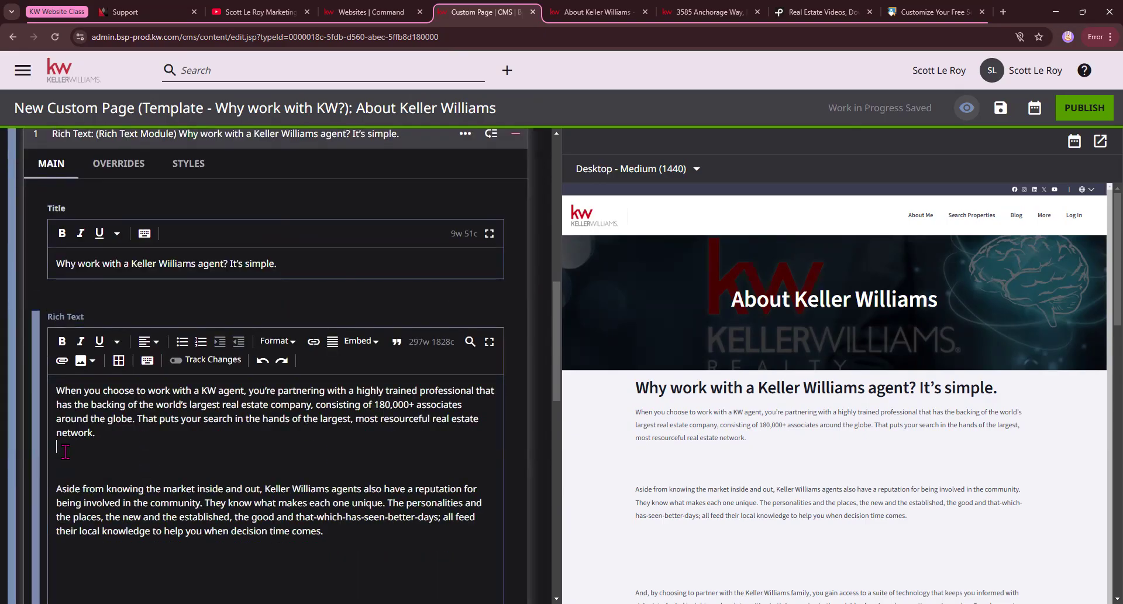
pyautogui.press('BackSpace')
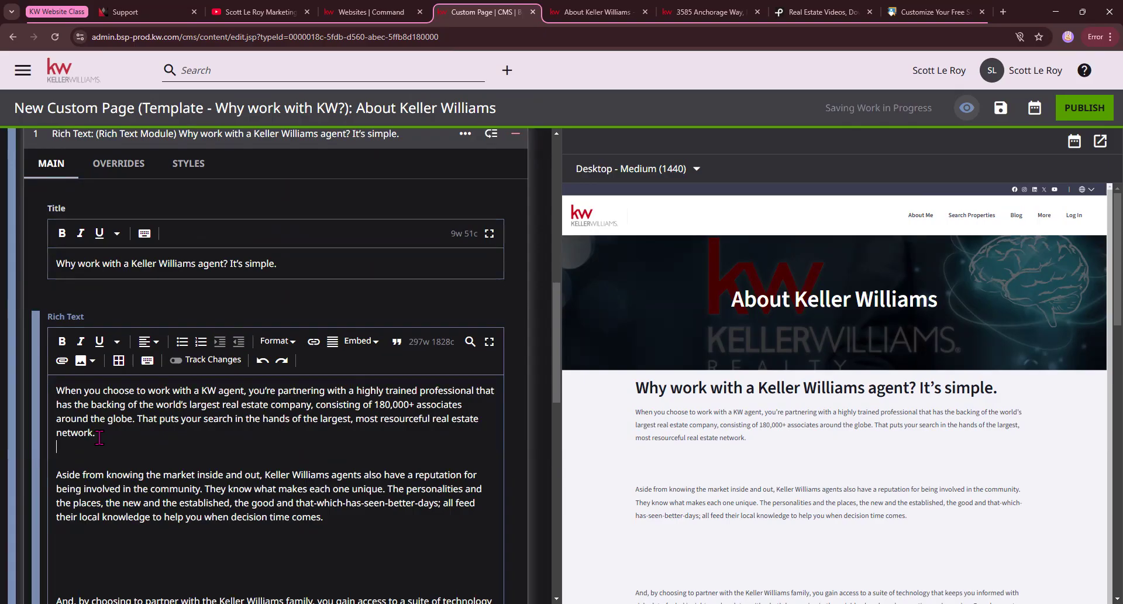
pyautogui.press('BackSpace')
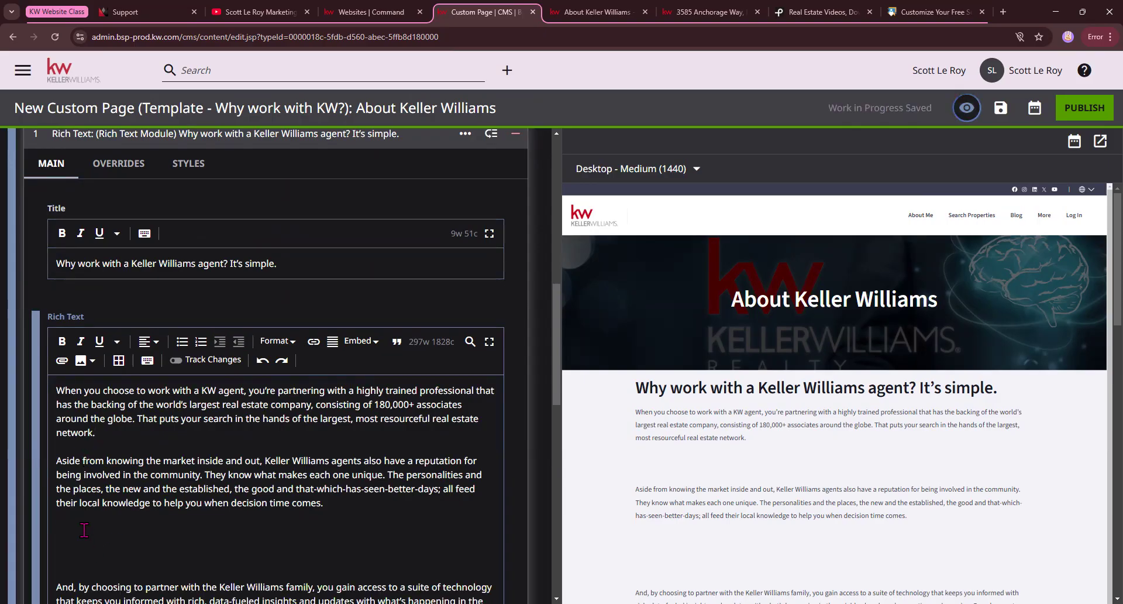
# Upload the Copy-of-WI4C2TES image from Downloads and insert it below the second paragraph of the rich text.
pyautogui.click(82, 364)
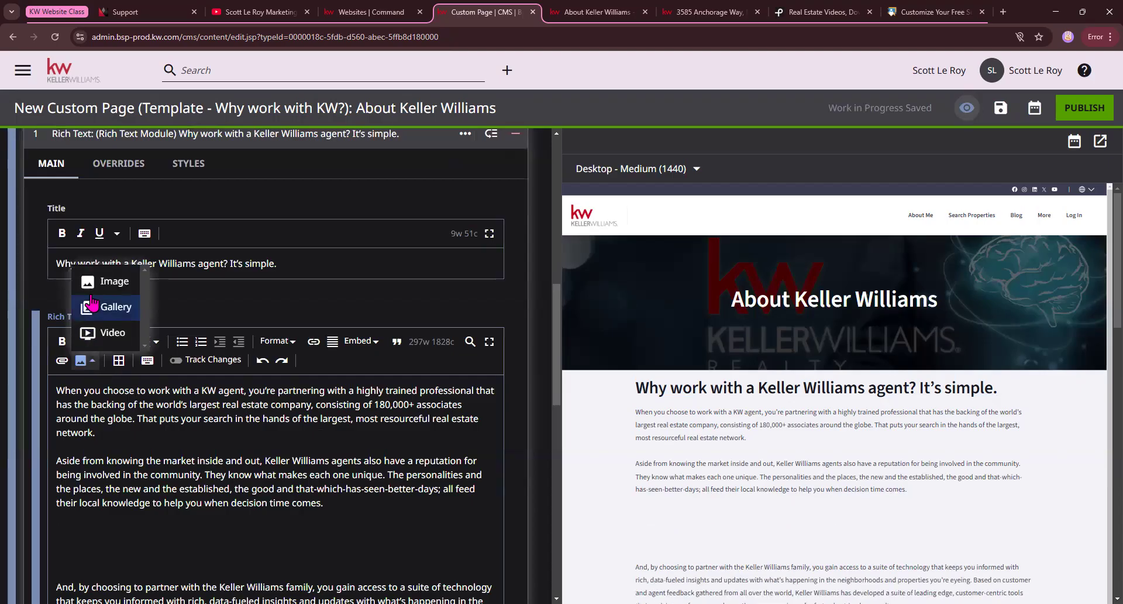
pyautogui.click(95, 283)
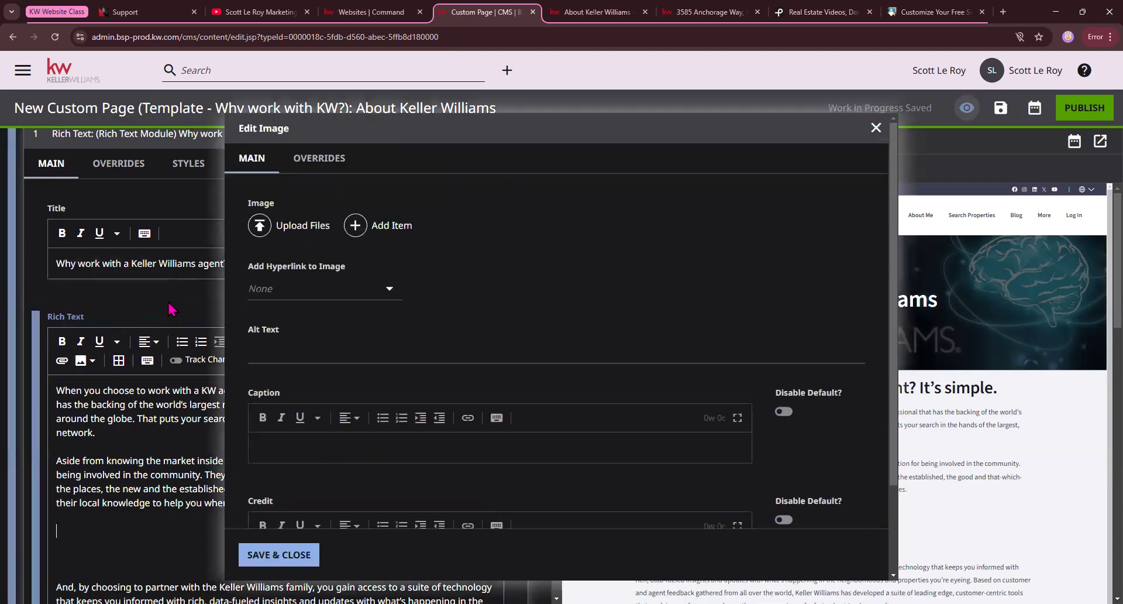
pyautogui.click(313, 226)
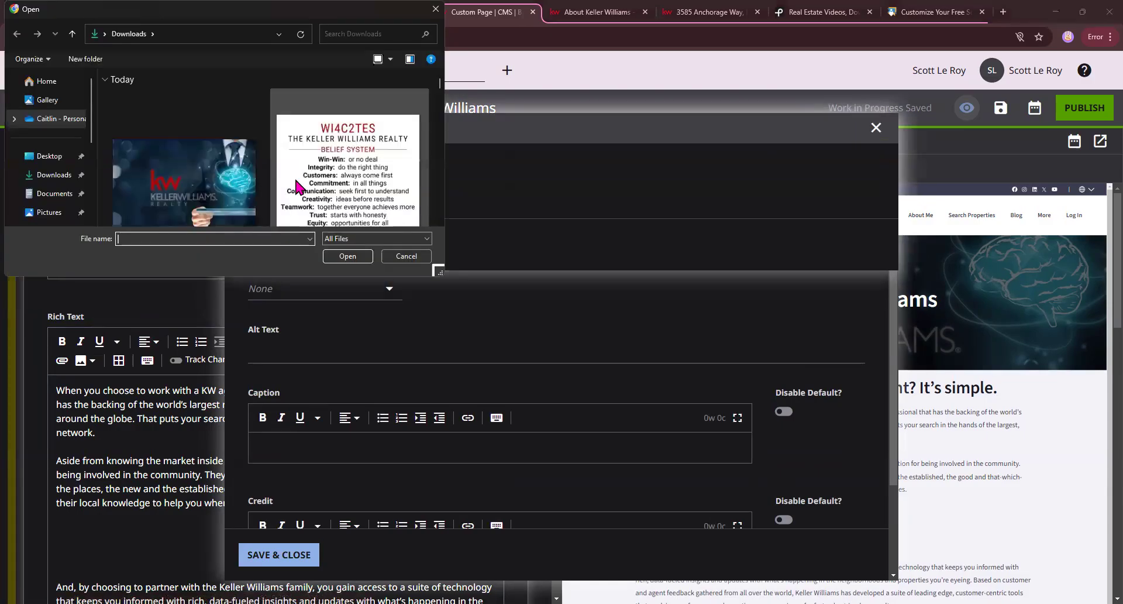
pyautogui.doubleClick(307, 179)
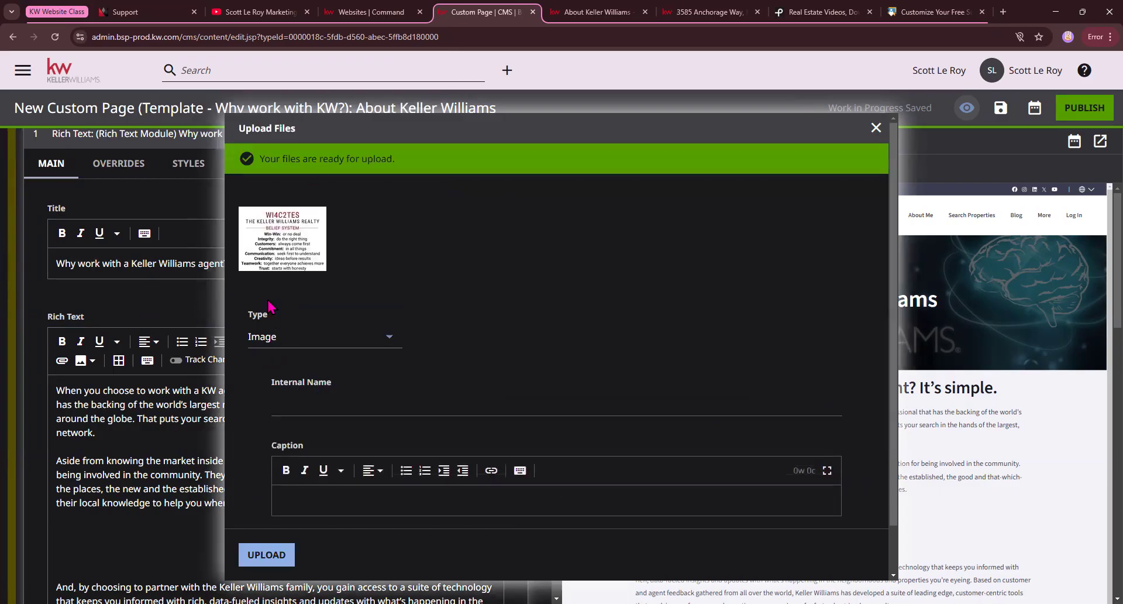
pyautogui.click(261, 560)
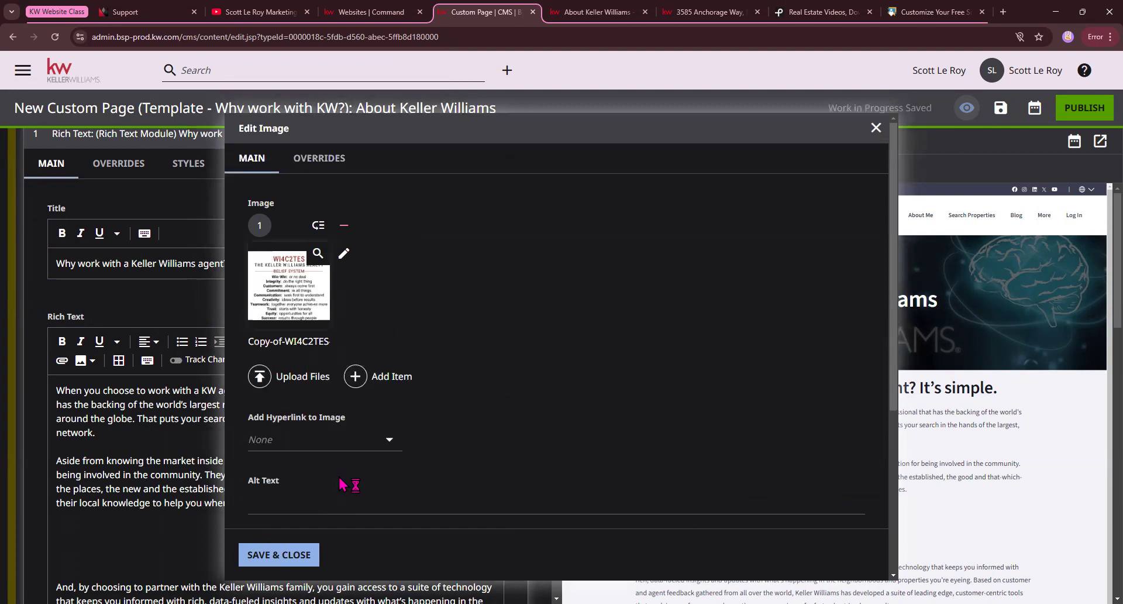
pyautogui.click(278, 557)
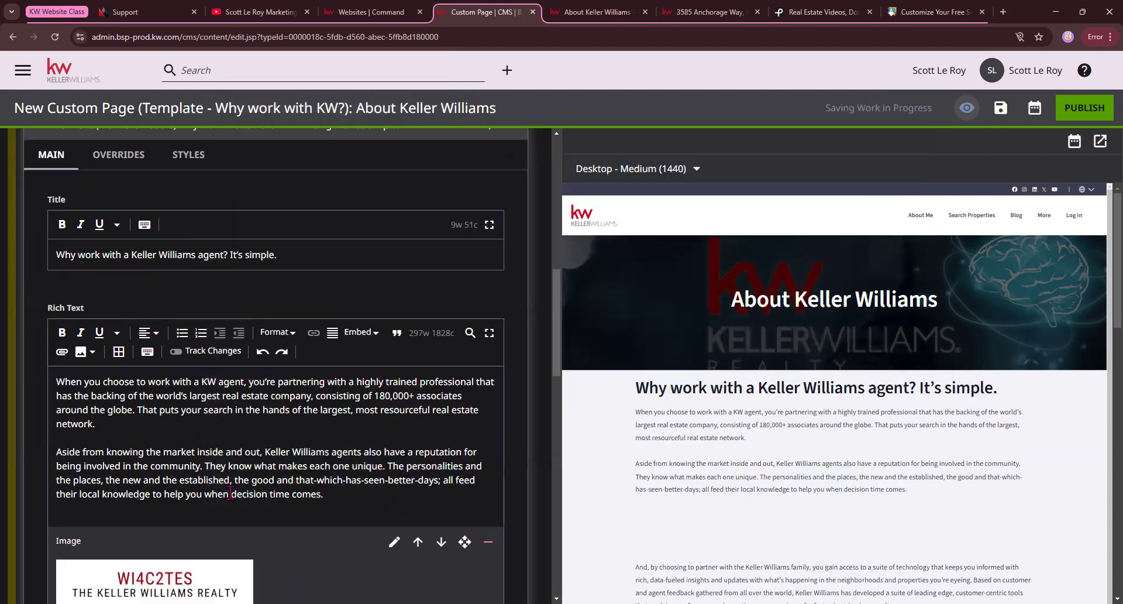
# Remove extra blank lines below the inserted image, between the two following paragraphs, and above the Win-Win bulleted list.
pyautogui.scroll(-3, 285, 499)
pyautogui.scroll(-1, 934, 442)
pyautogui.scroll(-5, 935, 449)
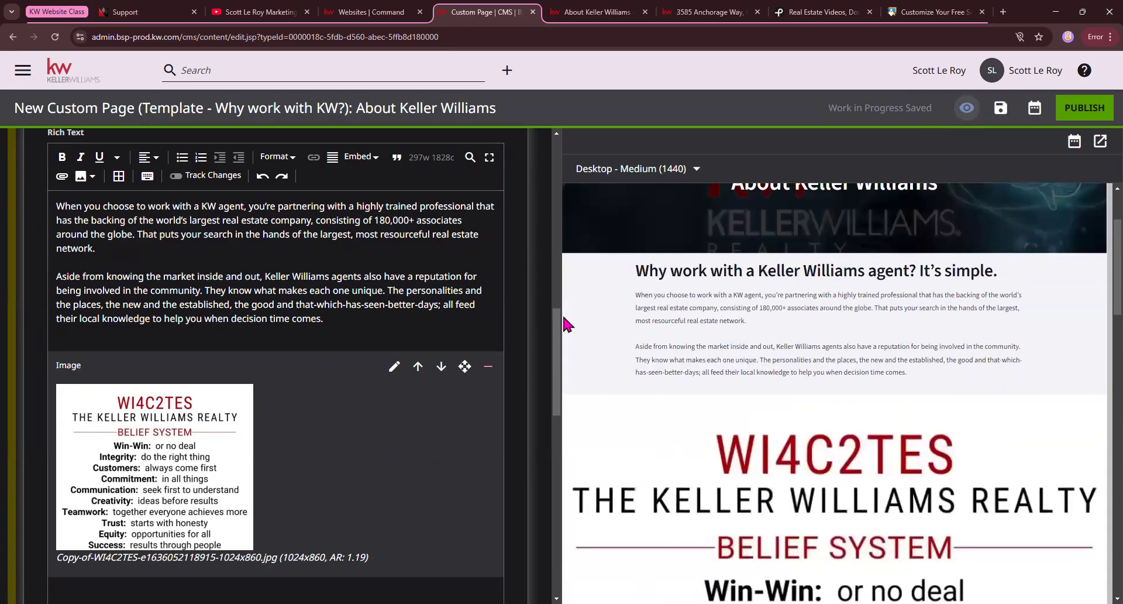
pyautogui.scroll(-2, 560, 351)
pyautogui.scroll(-1, 760, 408)
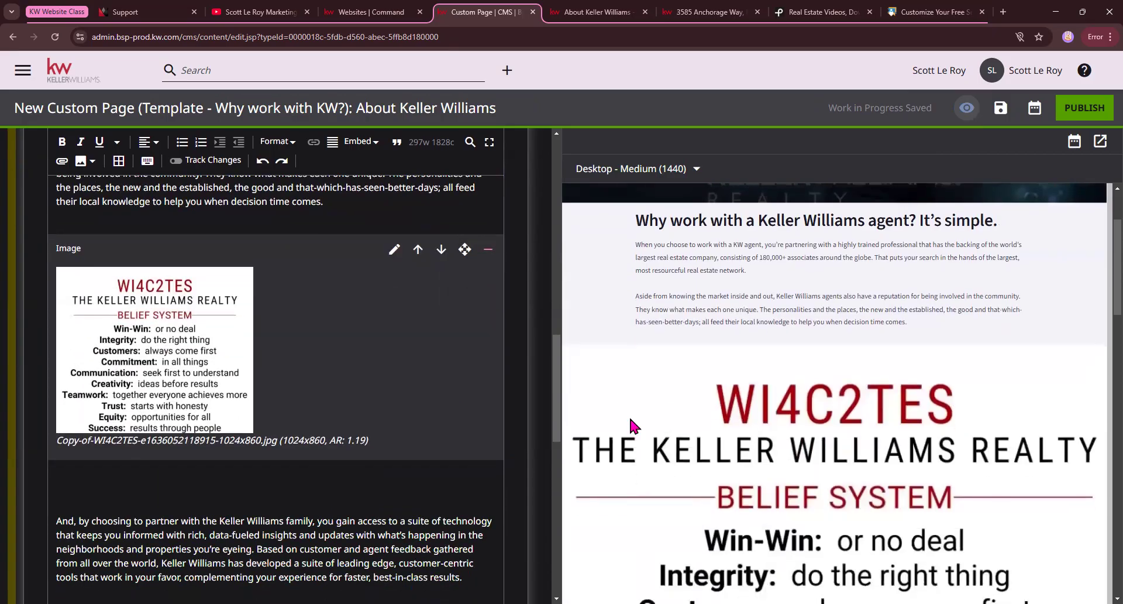
pyautogui.scroll(-2, 630, 418)
pyautogui.scroll(-3, 258, 385)
pyautogui.scroll(1, 269, 386)
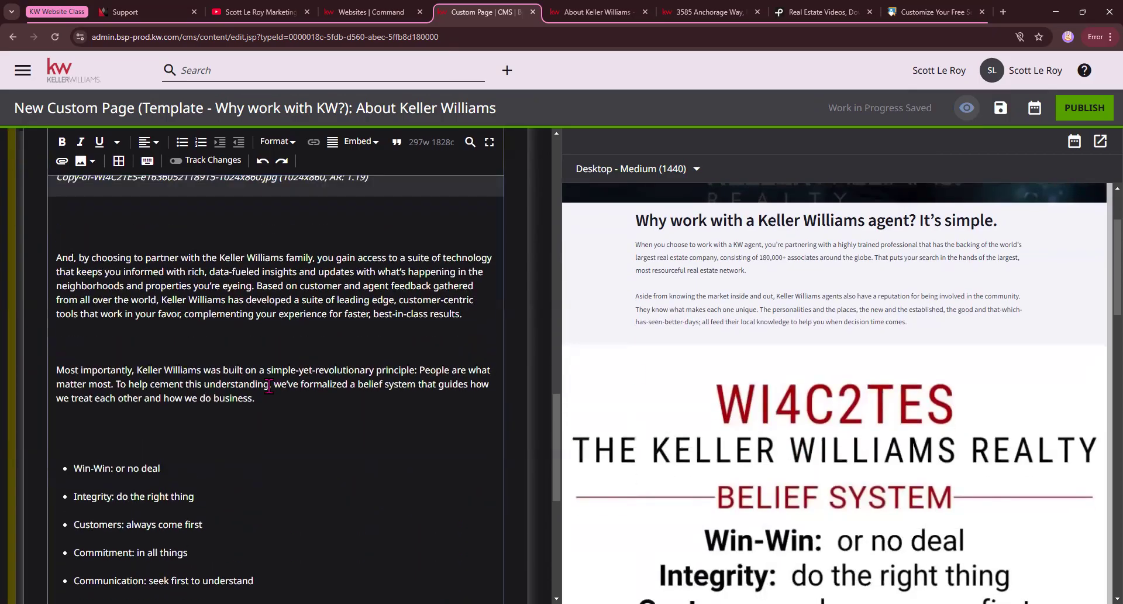
pyautogui.scroll(2, 269, 386)
pyautogui.click(122, 320)
pyautogui.press('BackSpace')
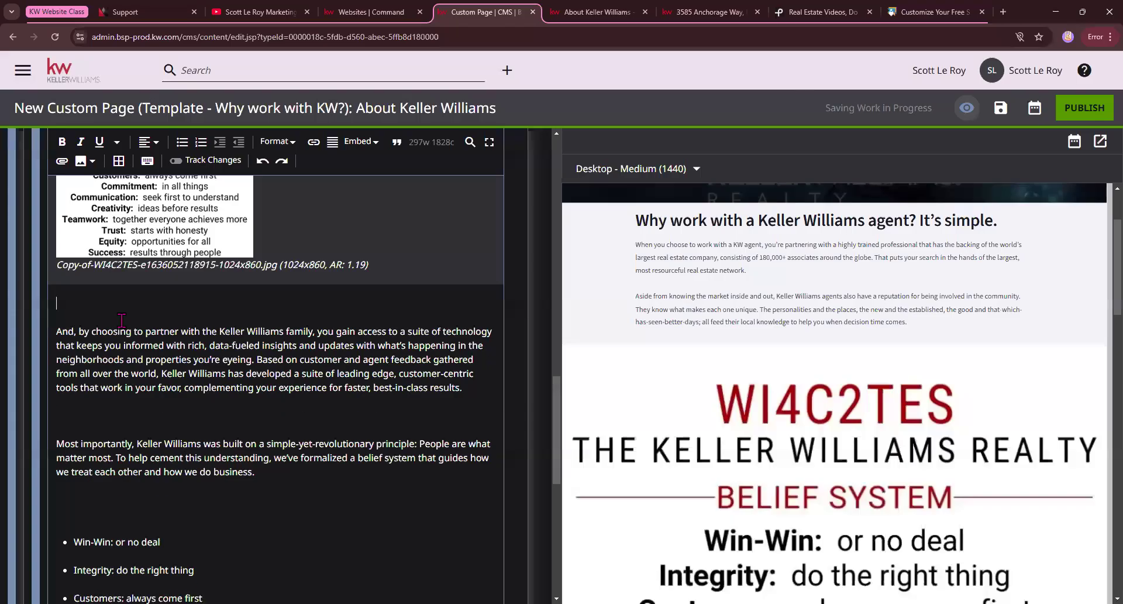
pyautogui.press('BackSpace')
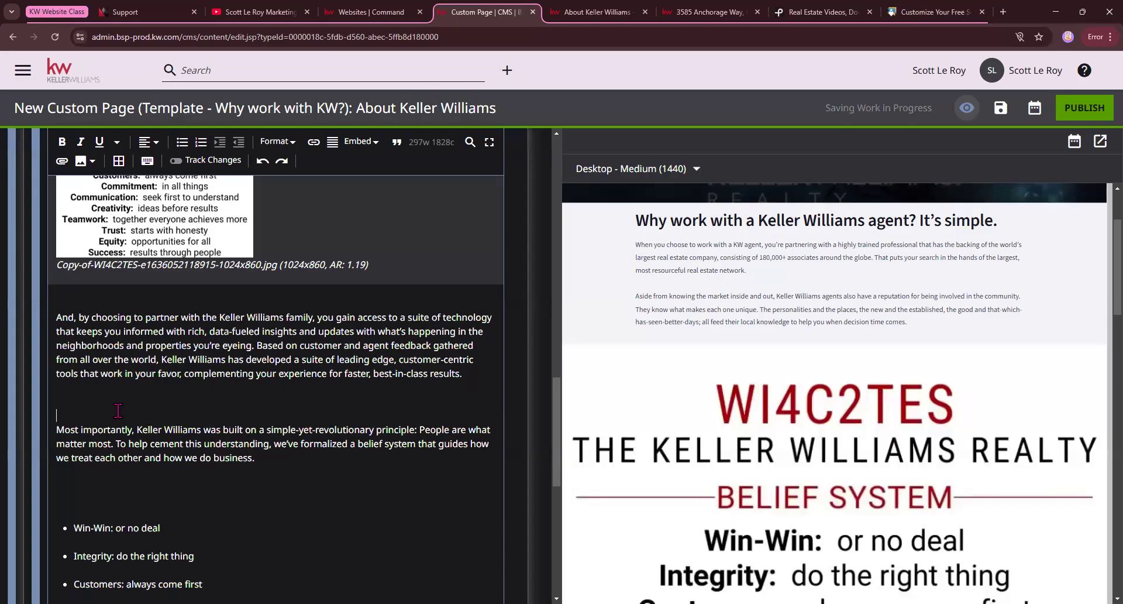
pyautogui.press('BackSpace')
pyautogui.press('BackSpace')
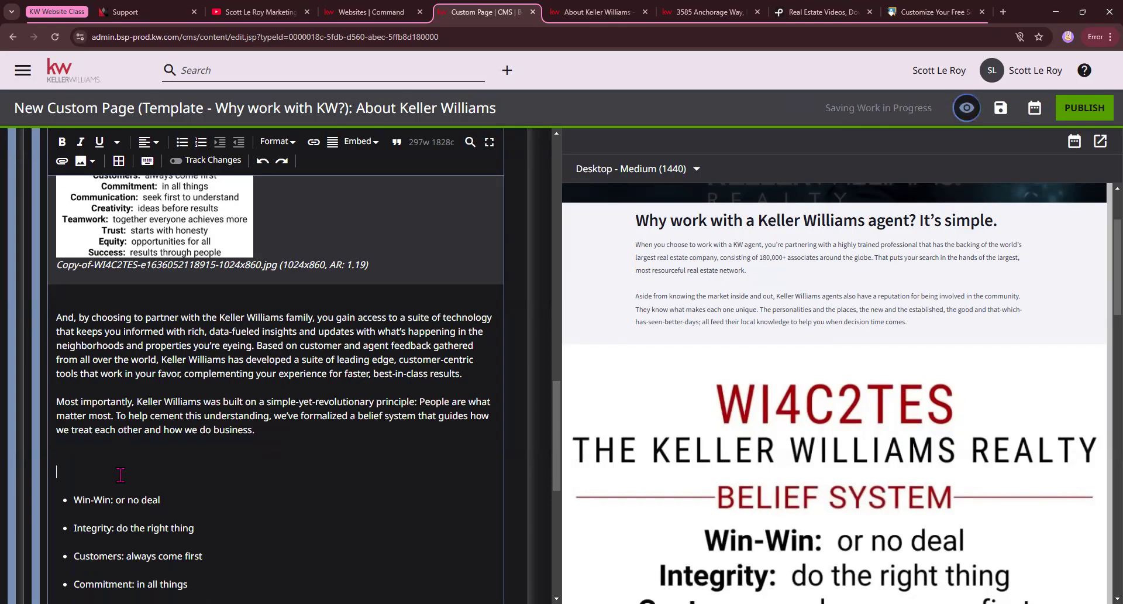
pyautogui.press('BackSpace')
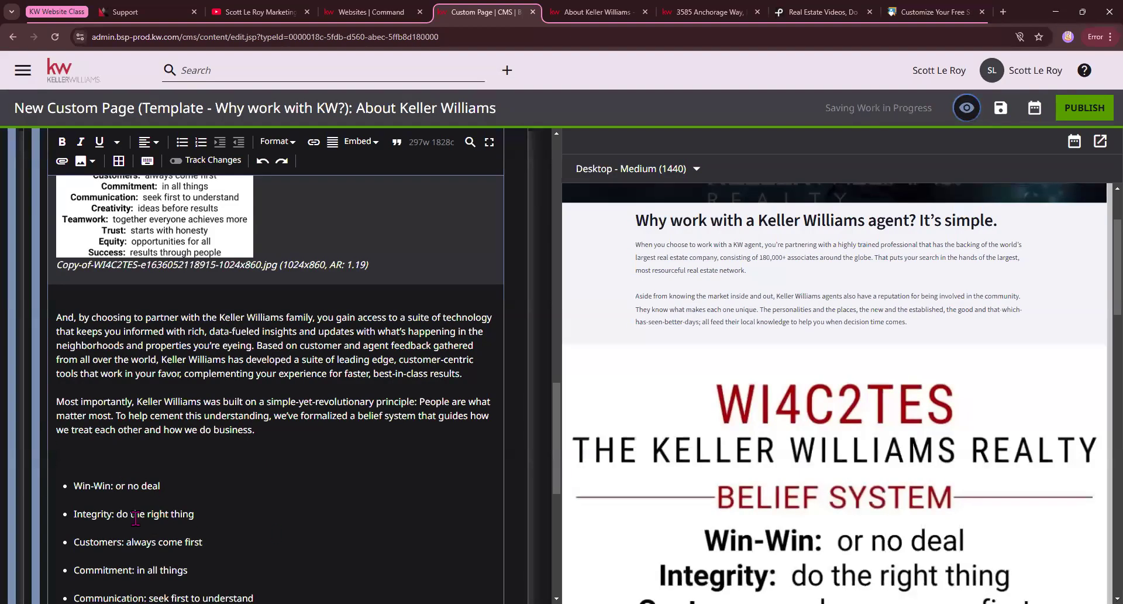
# Shift the WI4C2TES image below the "Most importantly" paragraph so it sits directly above the bulleted list.
pyautogui.scroll(-1, 199, 428)
pyautogui.scroll(5, 267, 375)
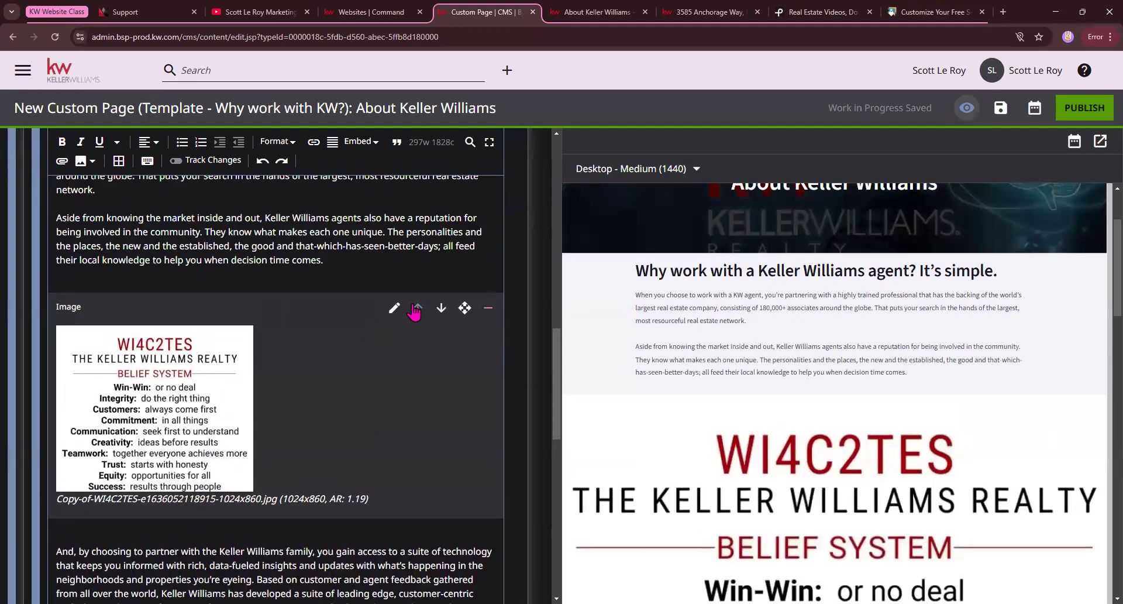
pyautogui.click(441, 309)
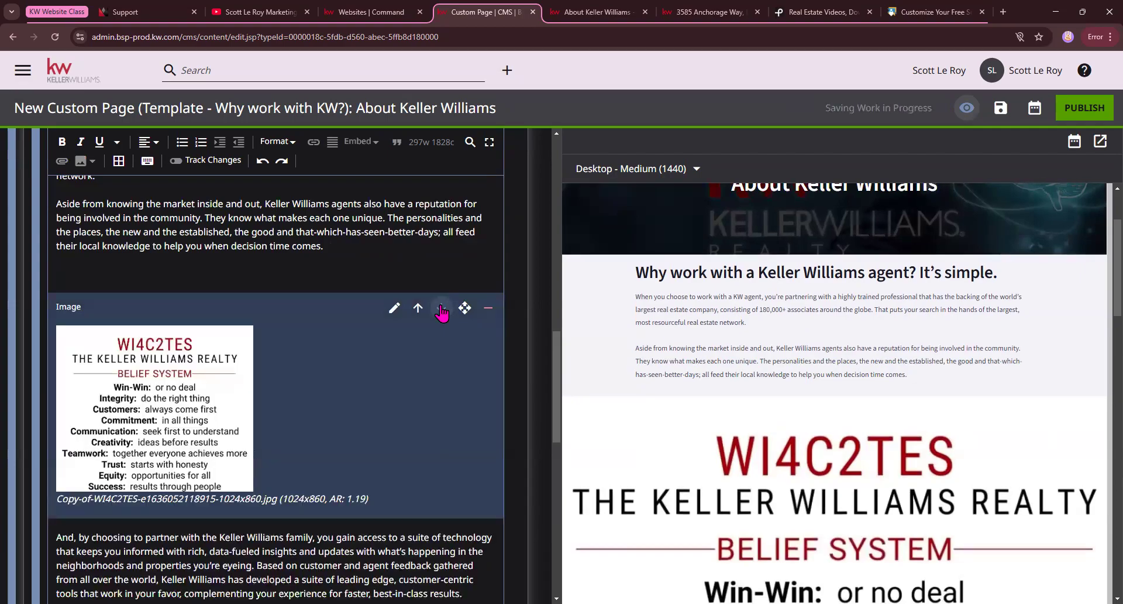
pyautogui.click(442, 308)
pyautogui.click(441, 309)
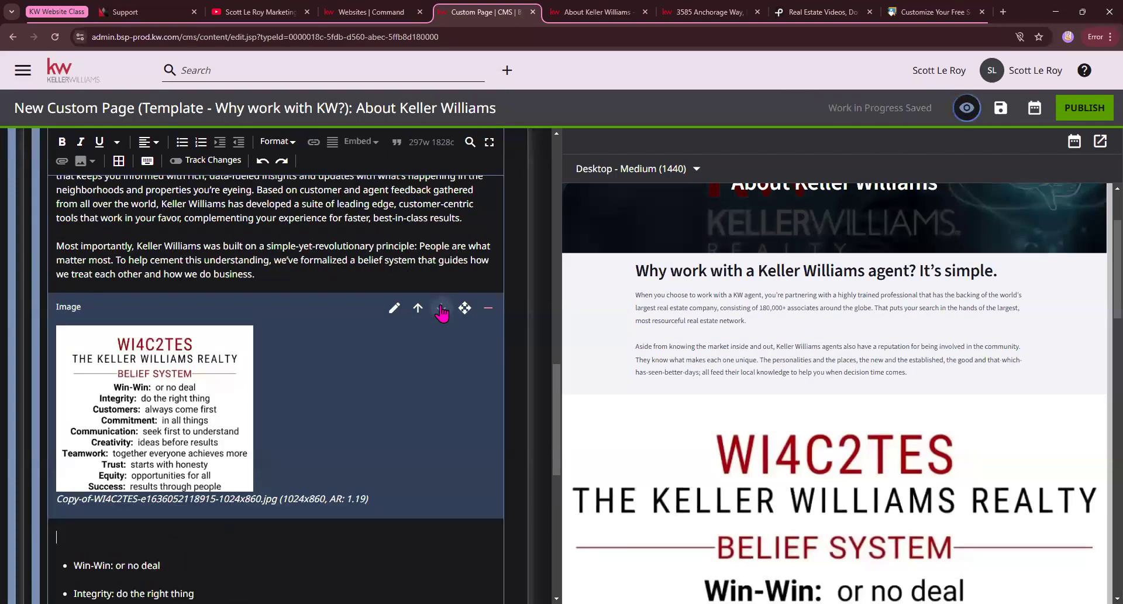
pyautogui.click(442, 309)
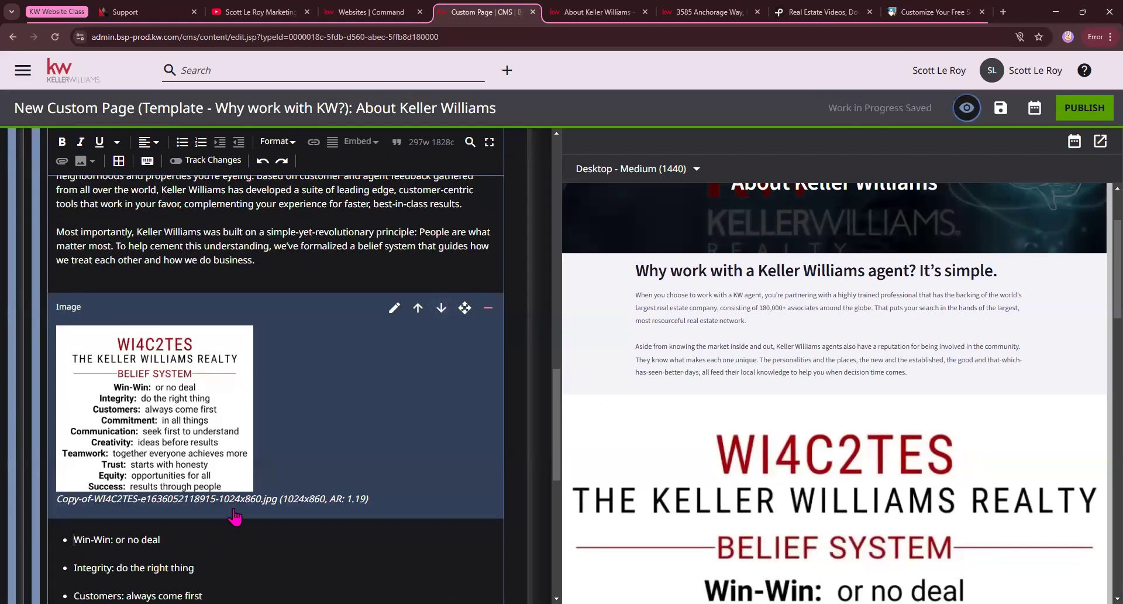
# Delete the bulleted belief list below the WI4C2TES image, keeping the closing paragraph.
pyautogui.scroll(-2, 64, 445)
pyautogui.scroll(-3, 252, 492)
pyautogui.moveTo(246, 501); pyautogui.dragTo(64, 253)
pyautogui.press('BackSpace')
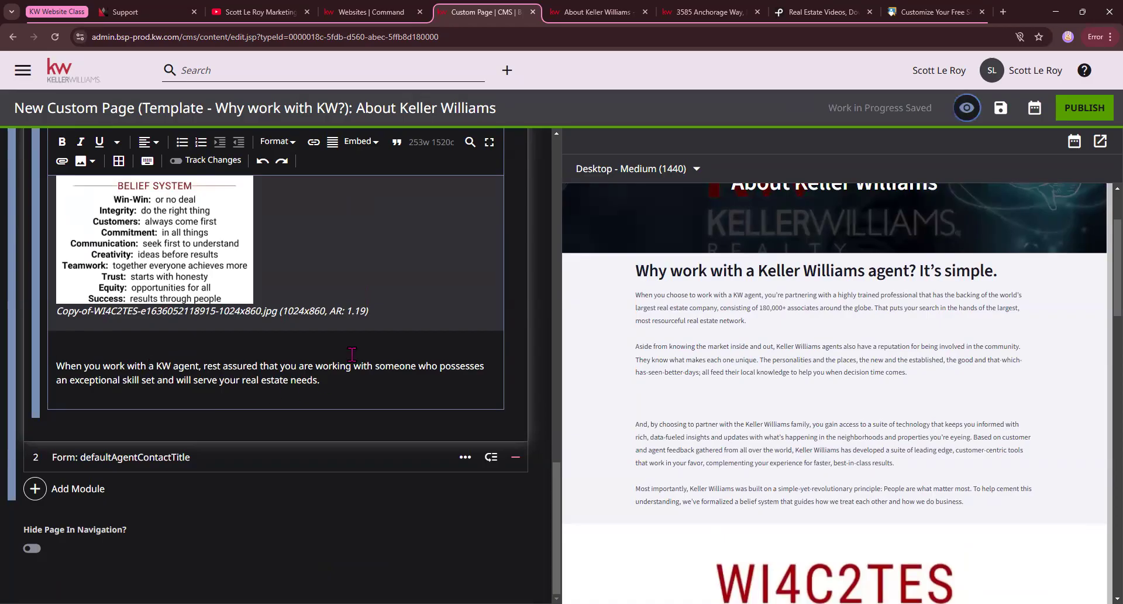
# Check the page preview from the opening paragraphs through the WI4C2TES image to the contact form.
pyautogui.scroll(-1, 687, 406)
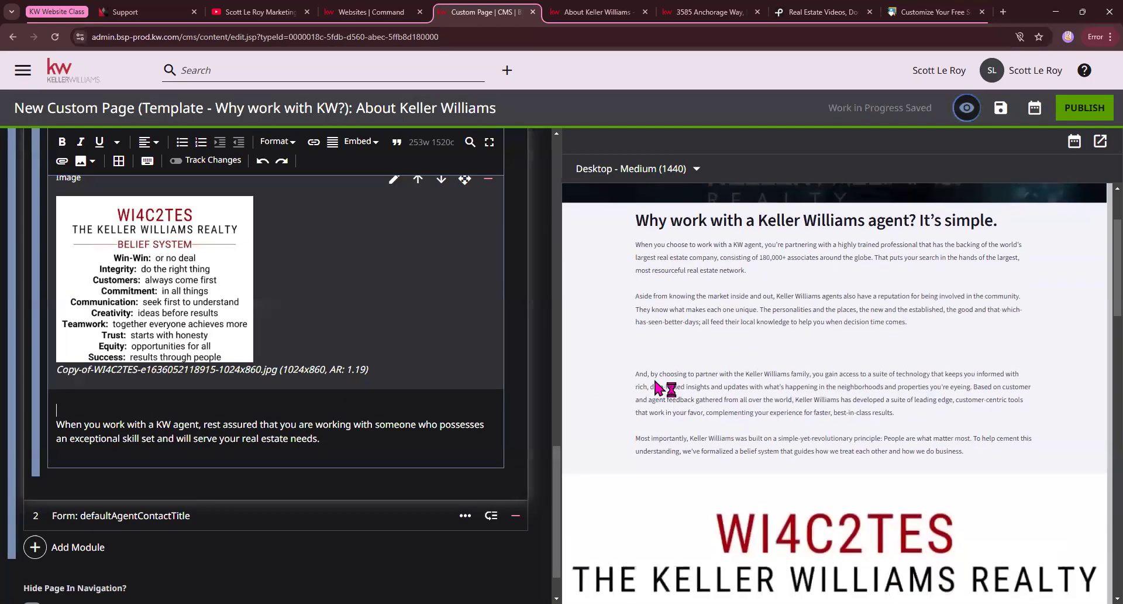
pyautogui.scroll(1, 663, 395)
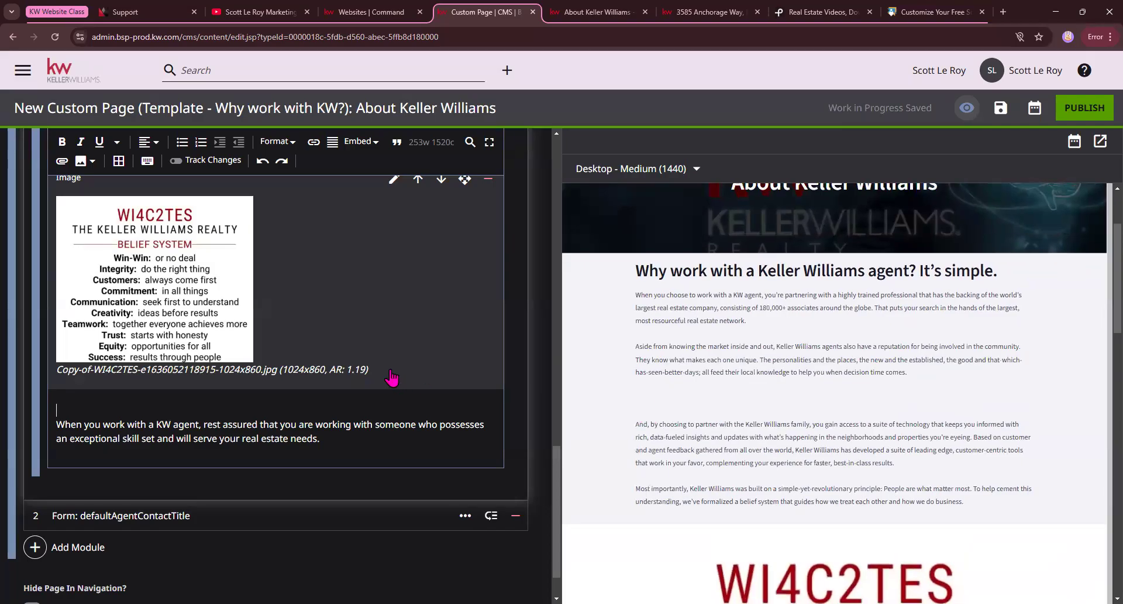
pyautogui.scroll(-1, 807, 371)
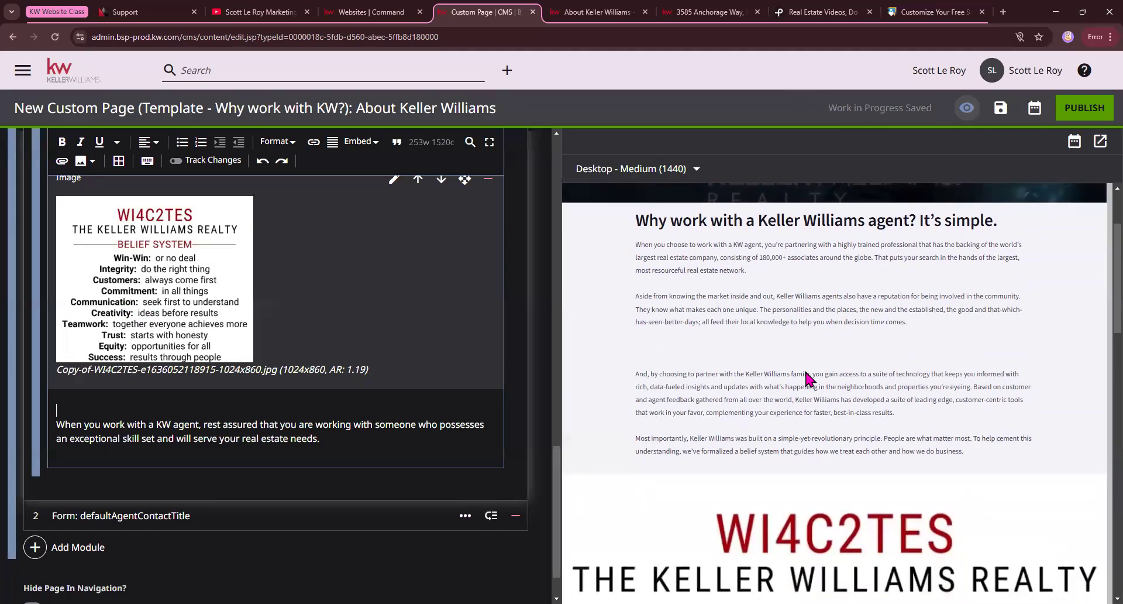
pyautogui.scroll(-5, 807, 378)
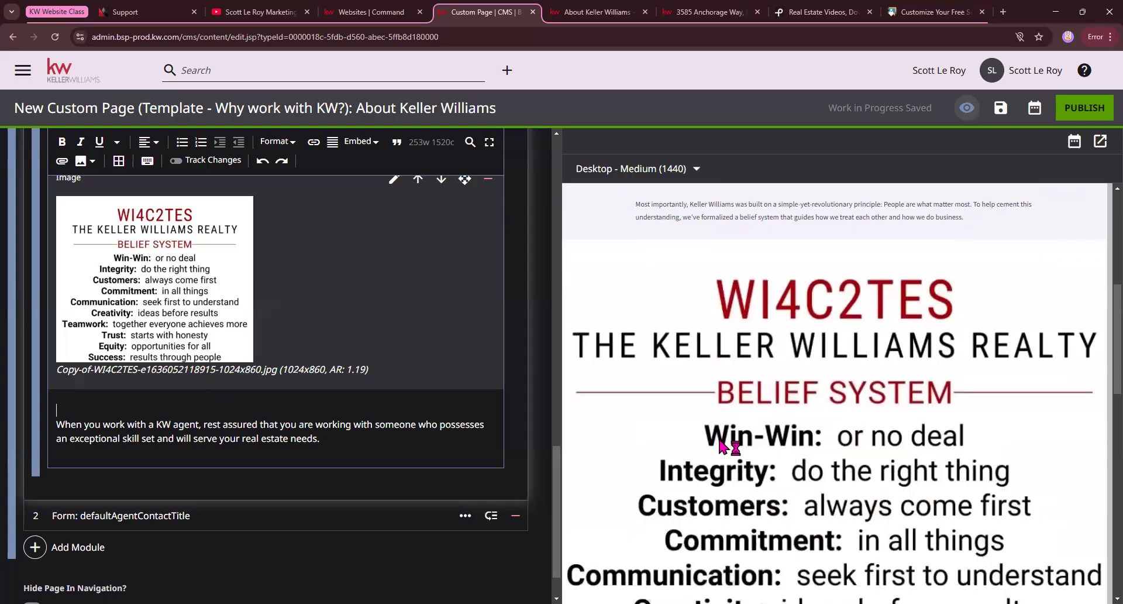
pyautogui.scroll(-10, 725, 446)
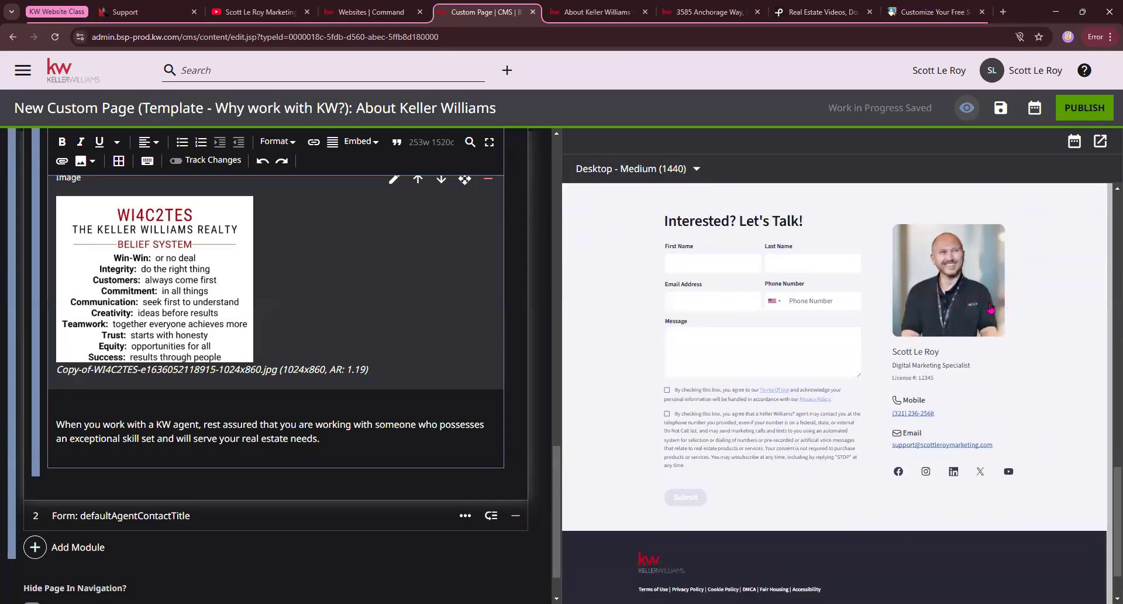
pyautogui.scroll(1, 991, 308)
# Expand the defaultAgentContactTitle form module and look at its shared setting and the option to add a module.
pyautogui.click(146, 522)
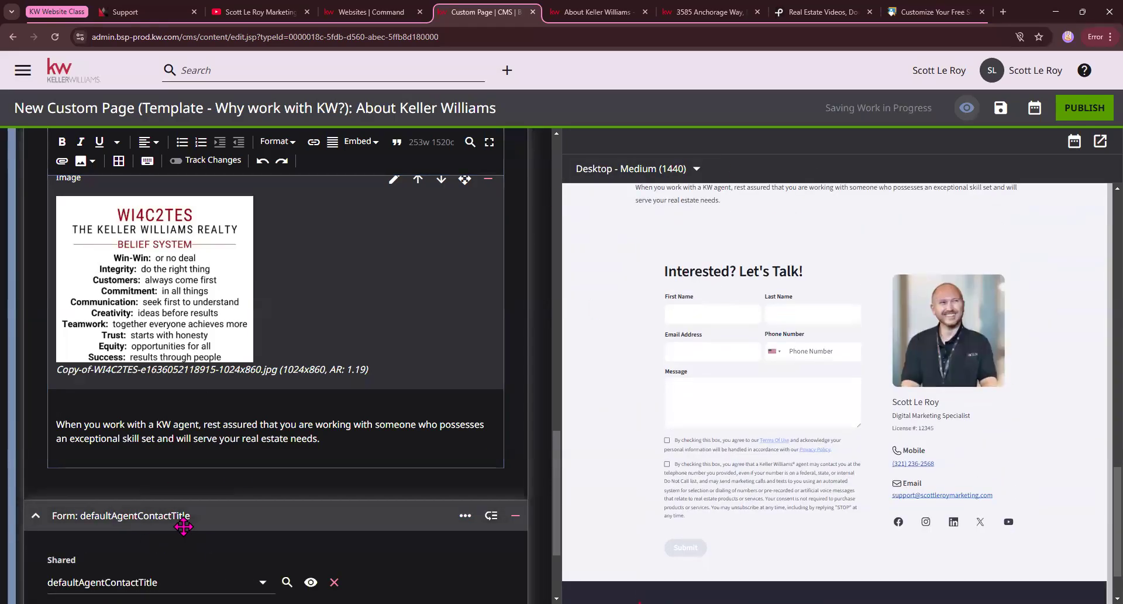
pyautogui.scroll(-3, 183, 526)
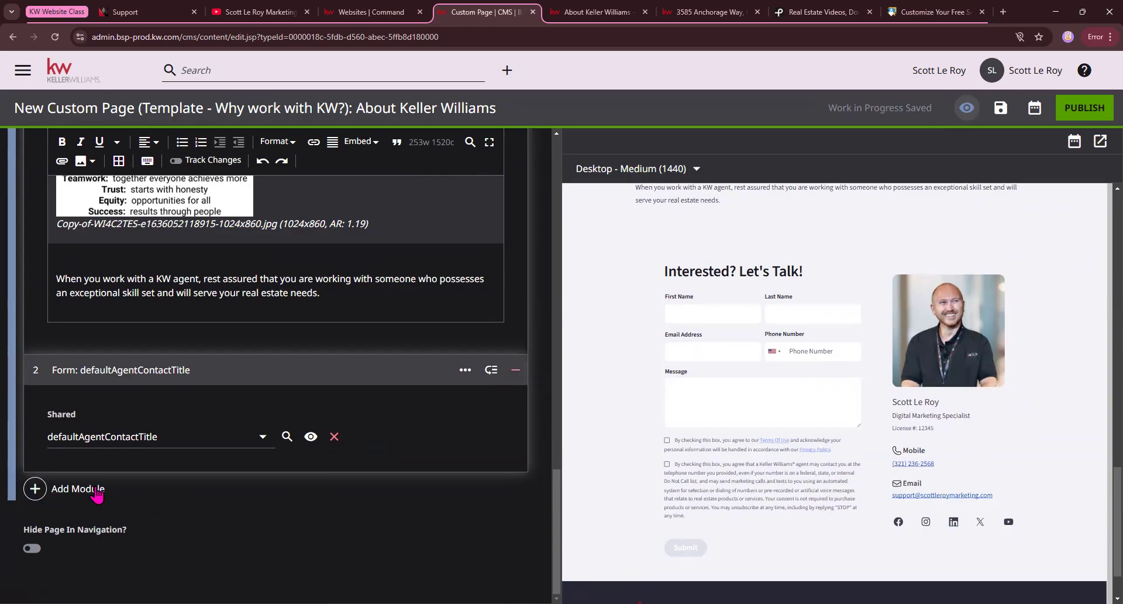
pyautogui.click(56, 489)
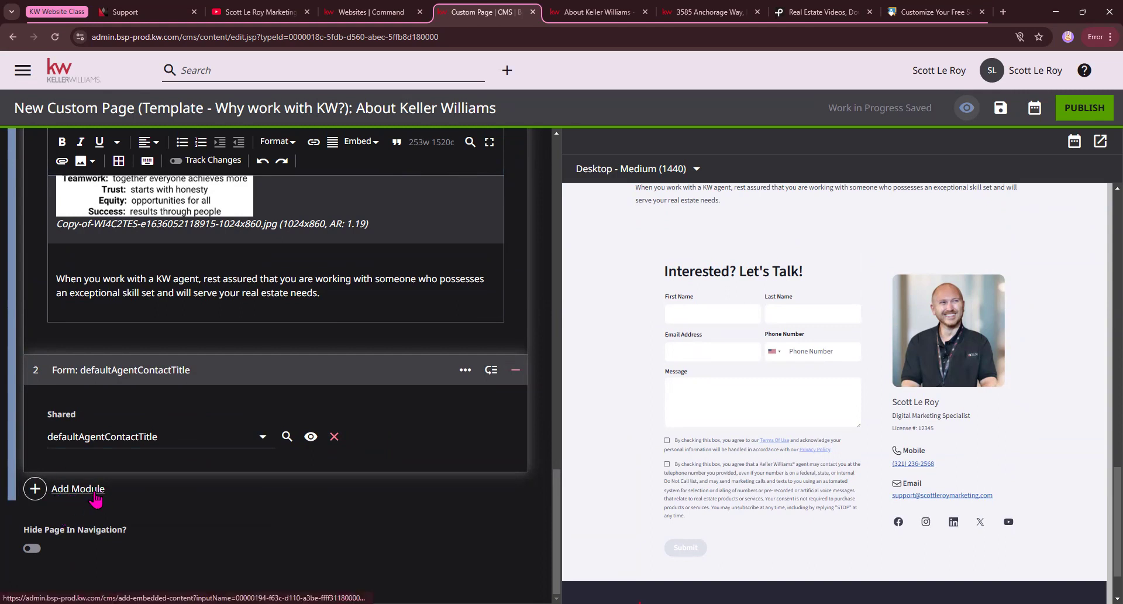
# Leave the About Keller Williams page without publishing and return to the CMS dashboard.
pyautogui.scroll(8, 399, 431)
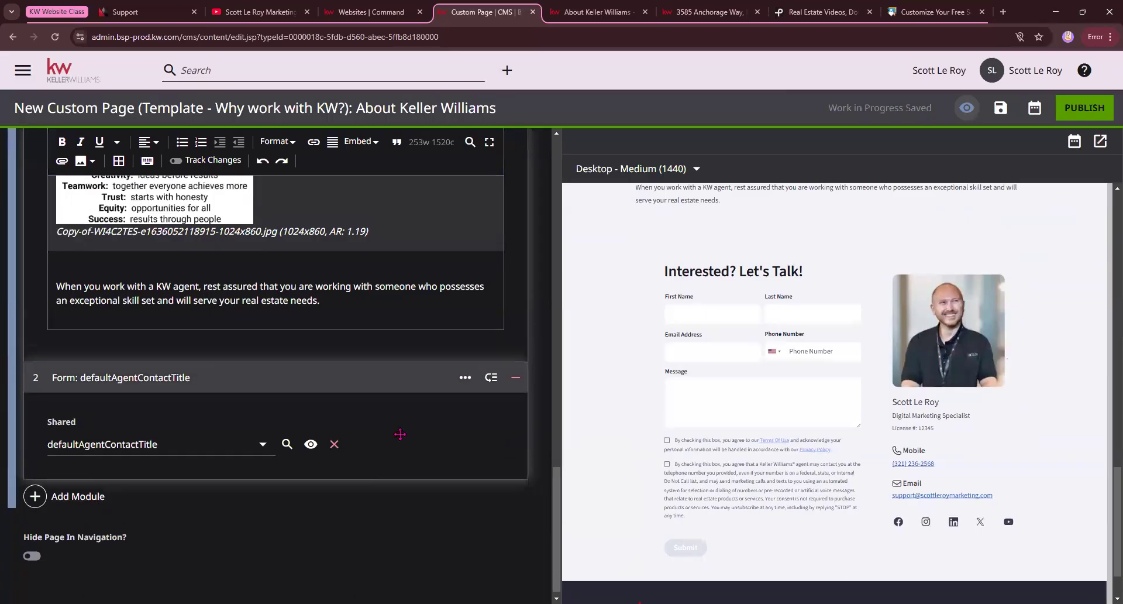
pyautogui.scroll(8, 930, 323)
pyautogui.scroll(10, 930, 323)
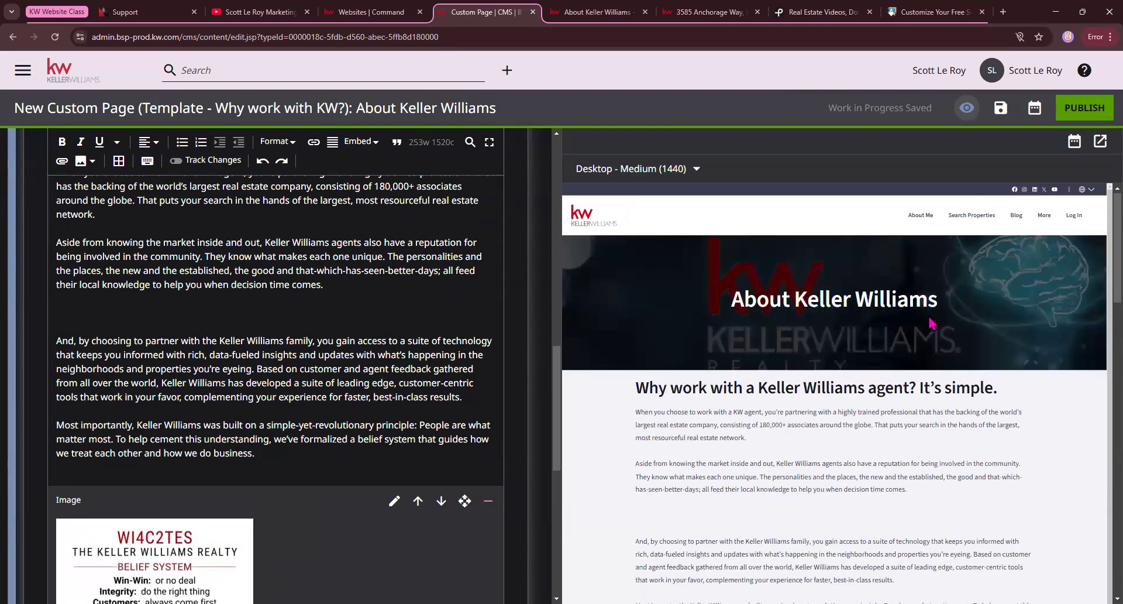
pyautogui.scroll(-2, 494, 461)
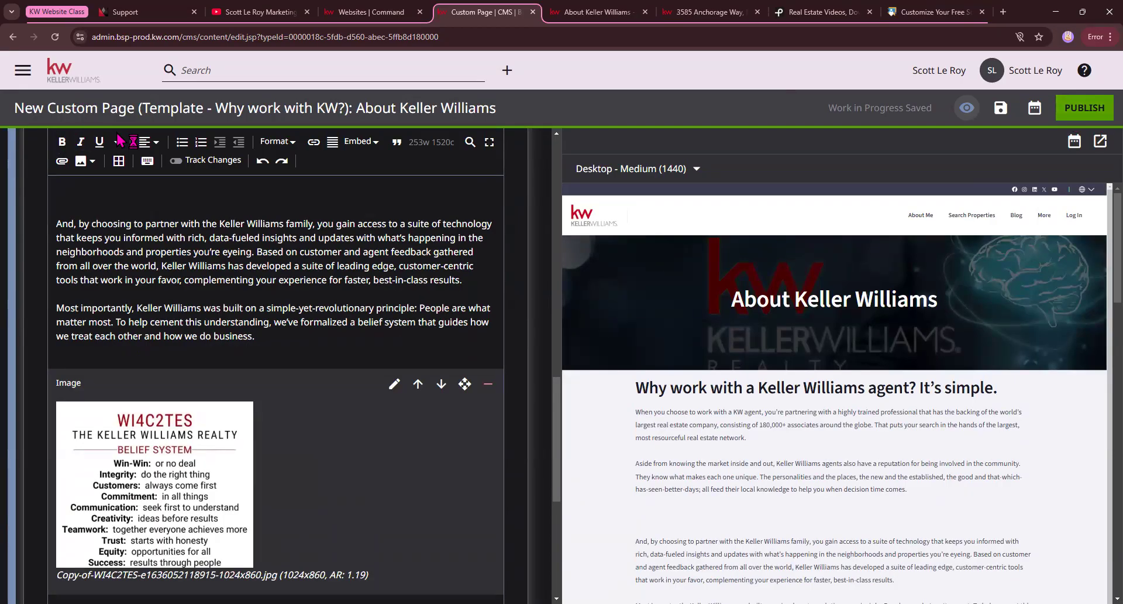
pyautogui.scroll(2, 306, 217)
pyautogui.scroll(10, 305, 217)
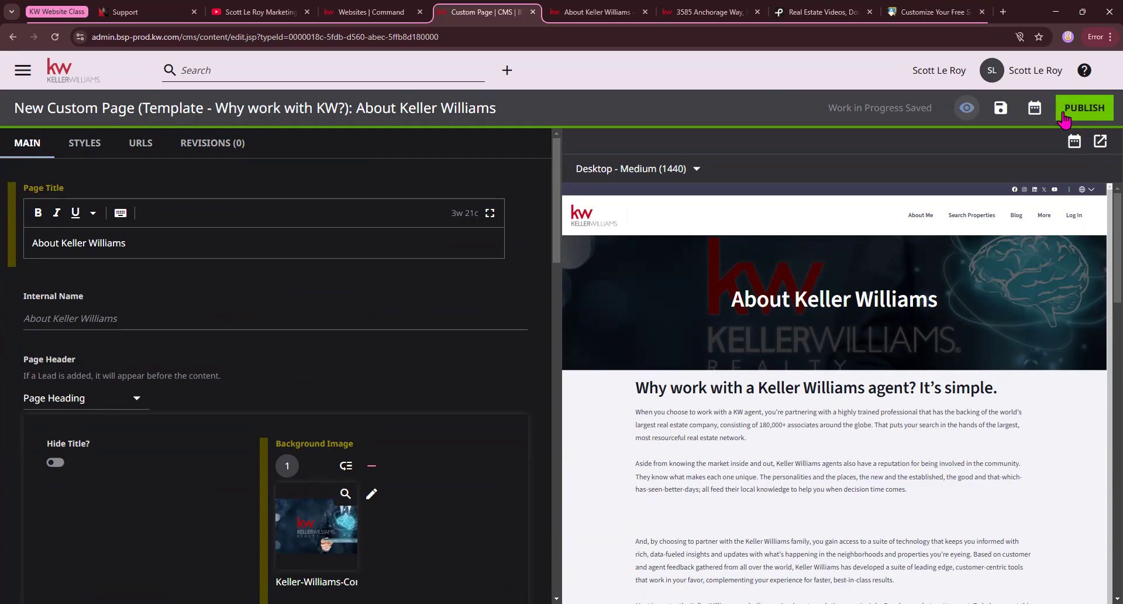
pyautogui.click(70, 76)
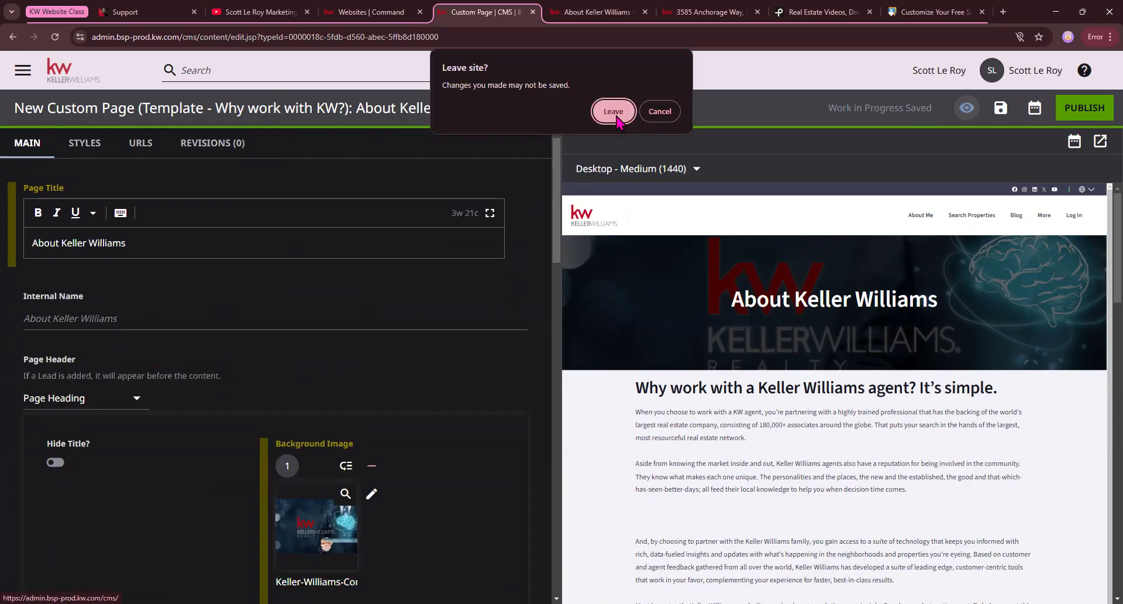
pyautogui.click(614, 112)
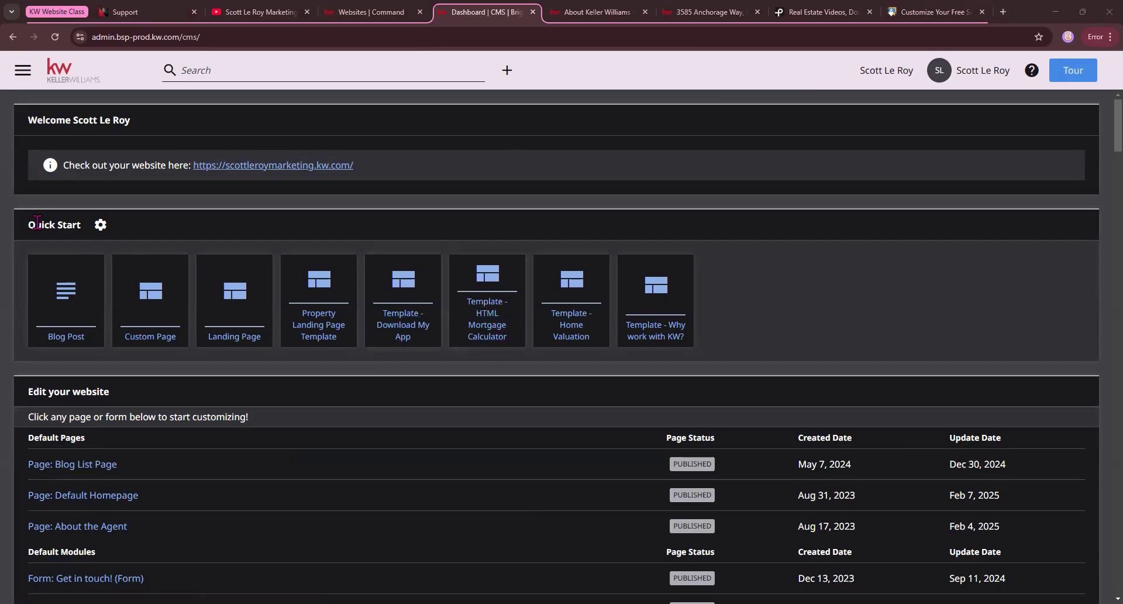
# Start a new custom page from the Template - HTML Mortgage Calculator quick start and highlight its heading.
pyautogui.moveTo(31, 225); pyautogui.dragTo(72, 226)
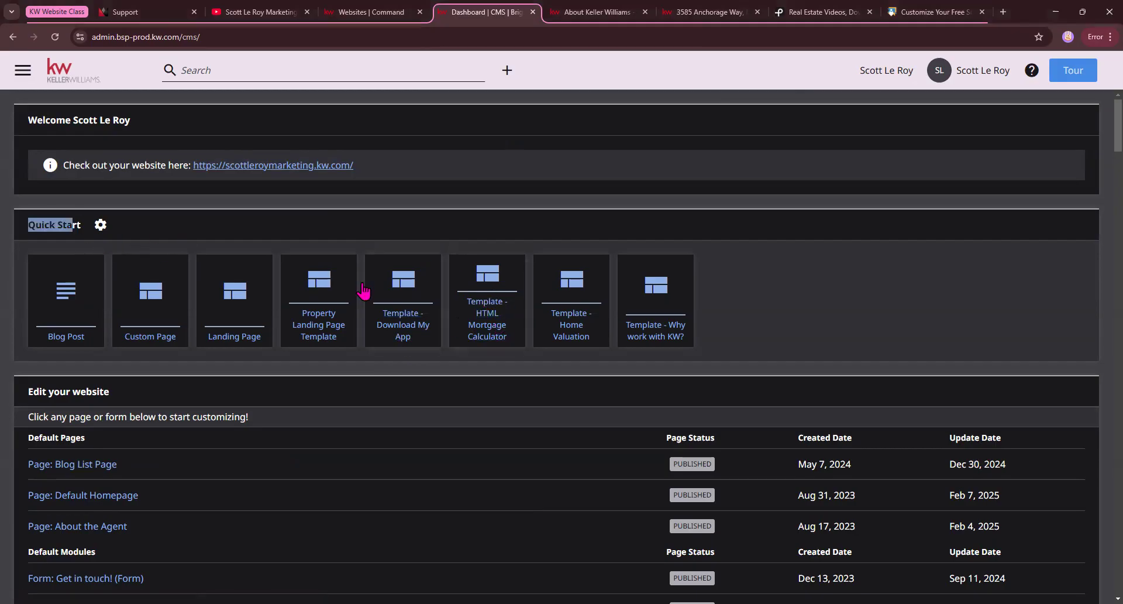
pyautogui.click(485, 329)
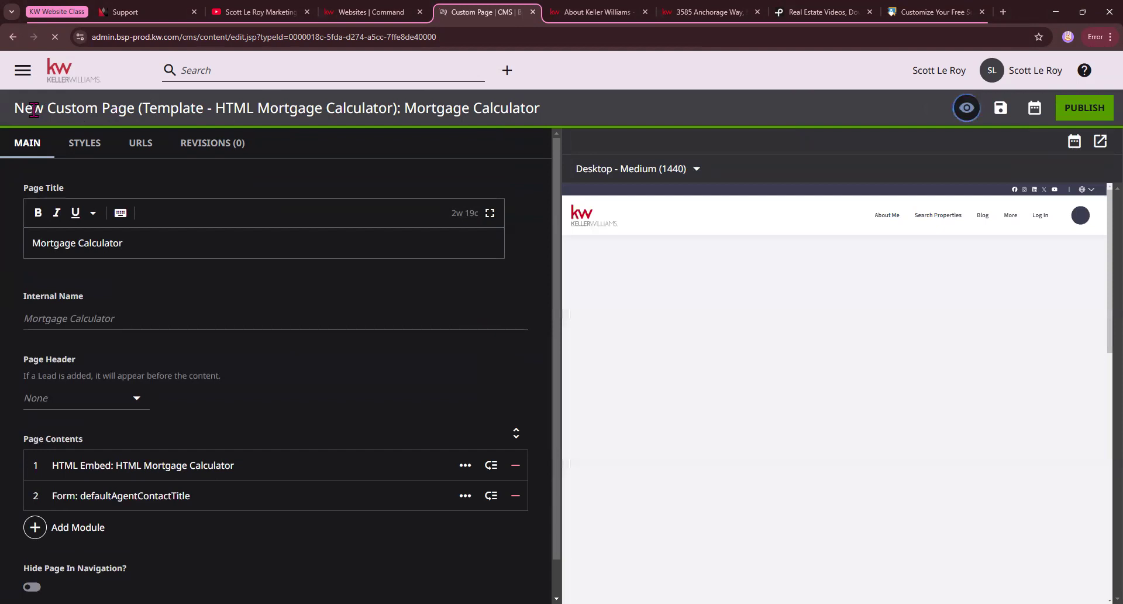
pyautogui.moveTo(33, 108); pyautogui.dragTo(570, 146)
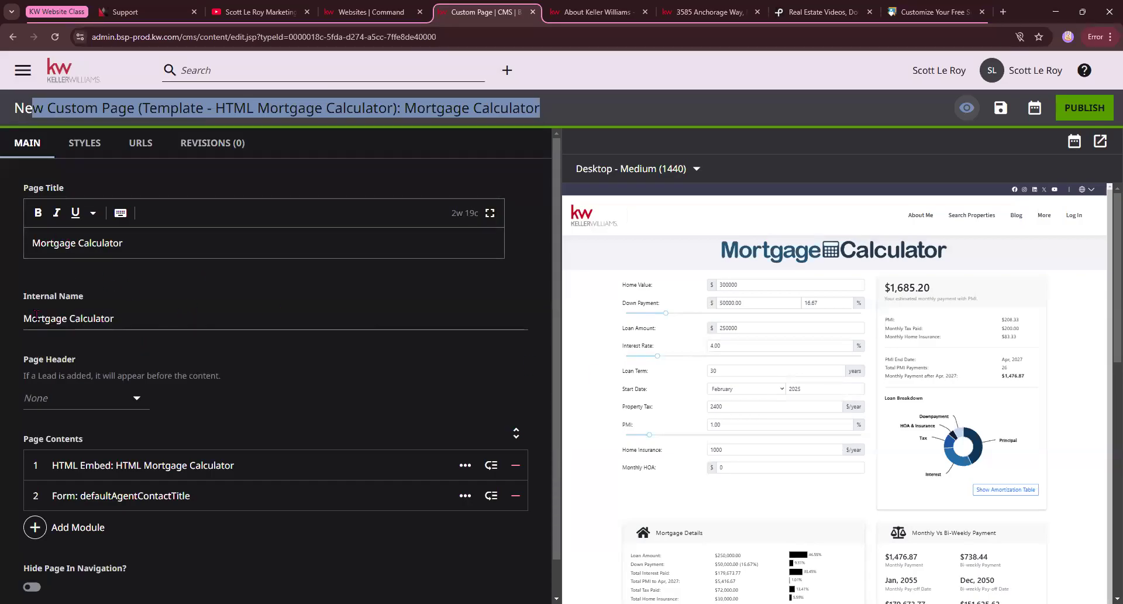
# Review the Mortgage Calculator page's contents and its preview from the calculator down to the contact form.
pyautogui.scroll(-1, 132, 340)
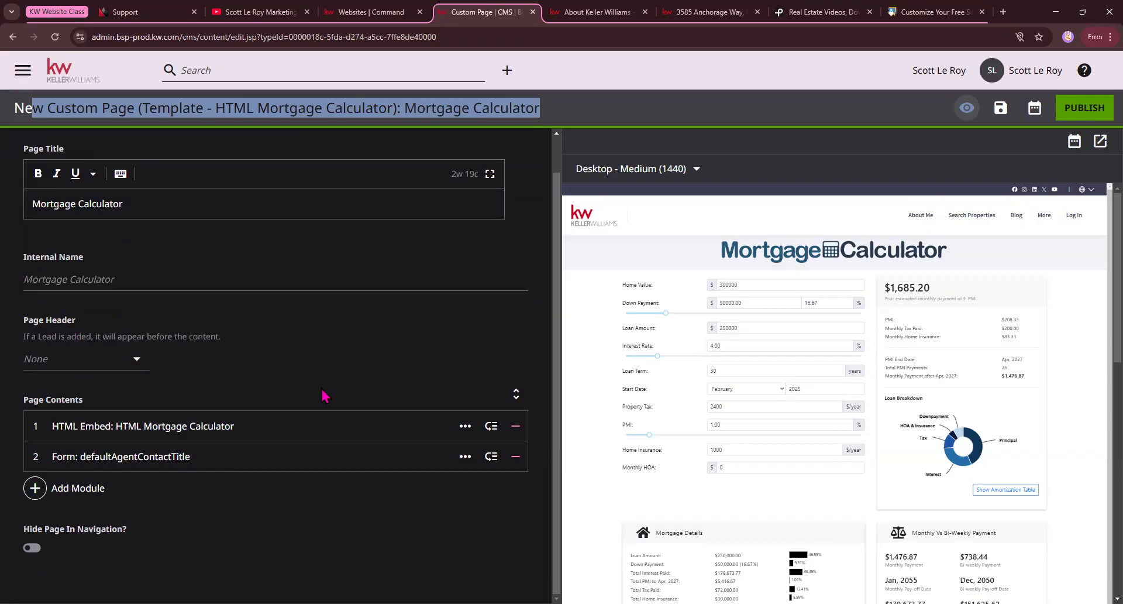
pyautogui.scroll(-5, 886, 378)
pyautogui.click(516, 456)
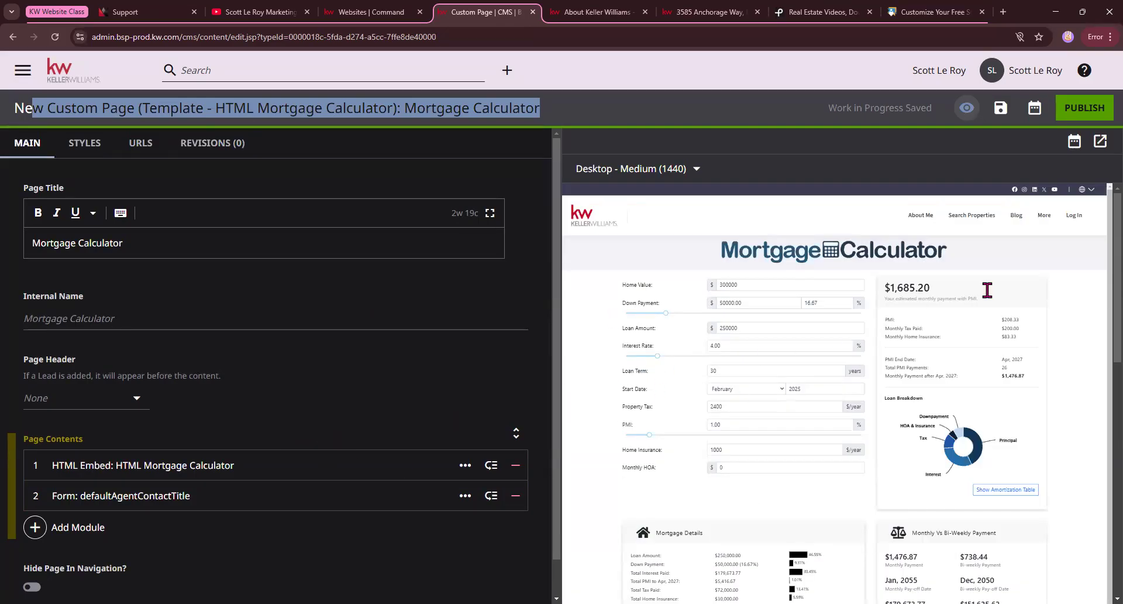
pyautogui.scroll(-6, 889, 440)
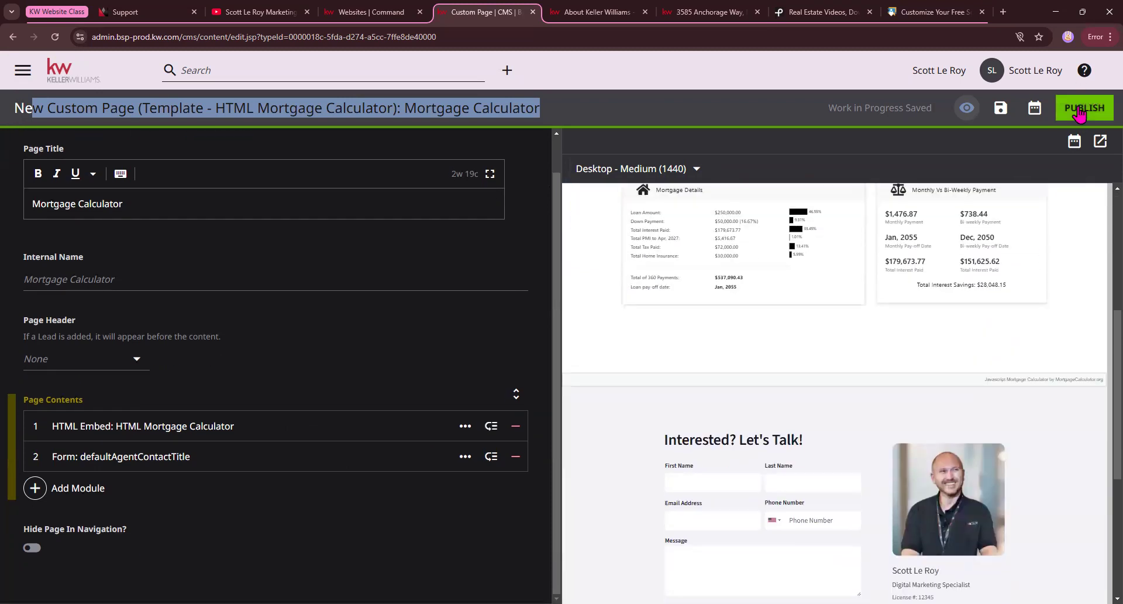
pyautogui.scroll(6, 874, 459)
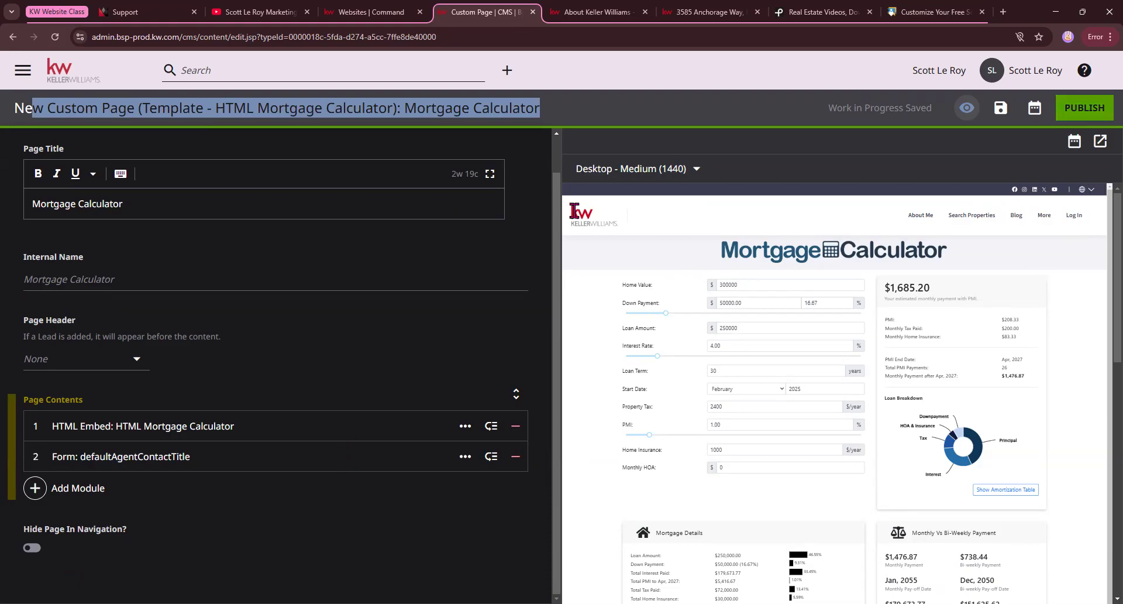
# Leave the Mortgage Calculator page without publishing and start a custom page from the Template - Download My App quick start.
pyautogui.click(59, 75)
pyautogui.click(613, 111)
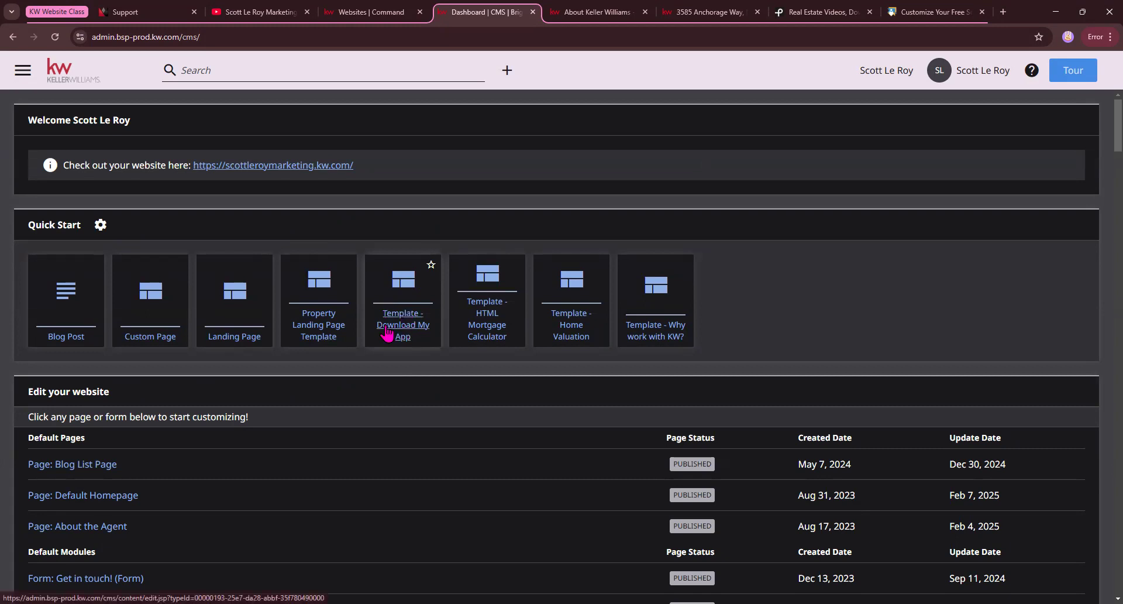
pyautogui.click(408, 331)
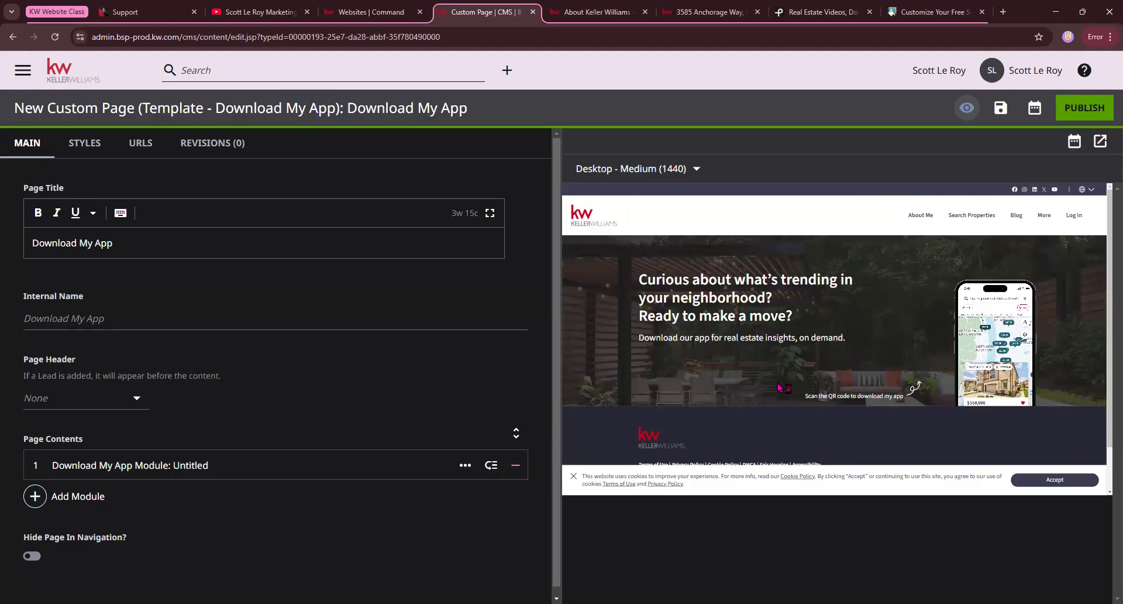
# Look over the page title, internal name and page header fields, and expand the Download My App Module.
pyautogui.click(305, 306)
pyautogui.tripleClick(169, 249)
pyautogui.click(44, 310)
pyautogui.click(135, 390)
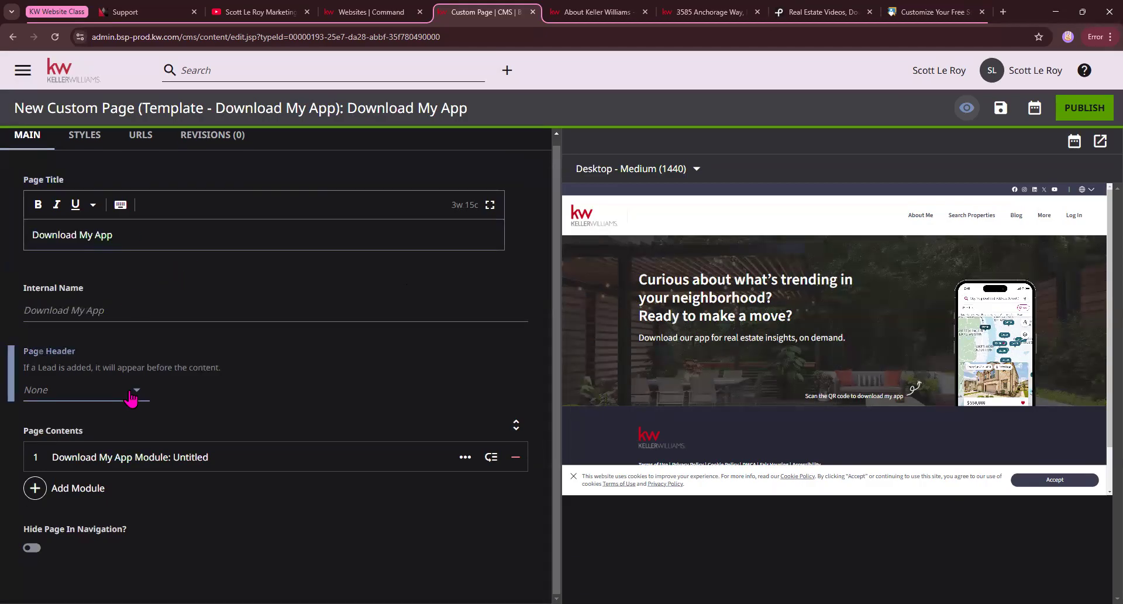
pyautogui.click(338, 388)
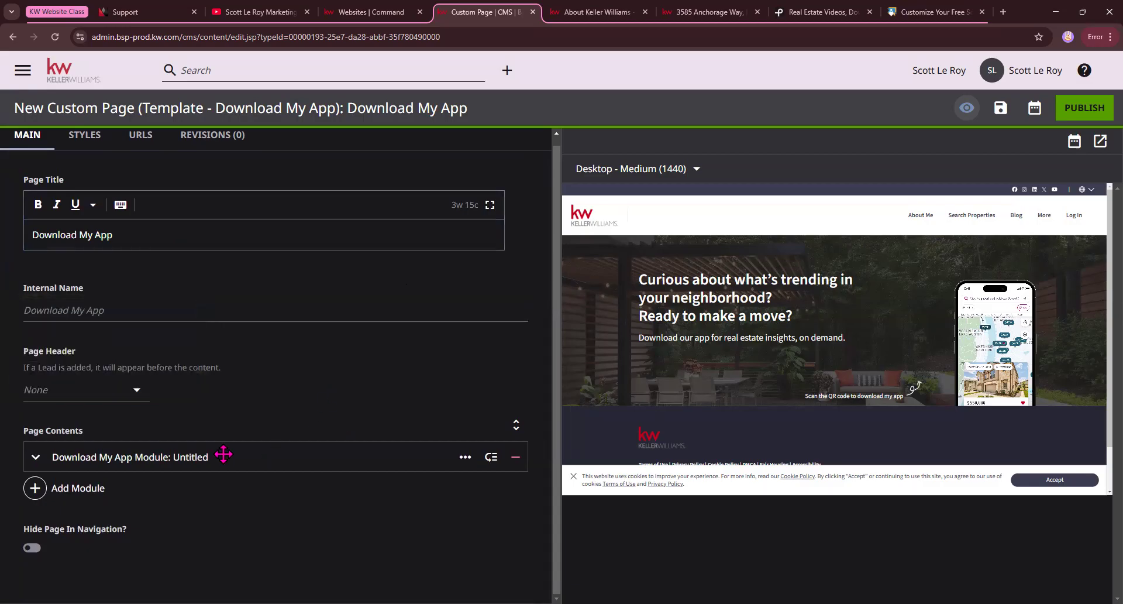
pyautogui.click(40, 455)
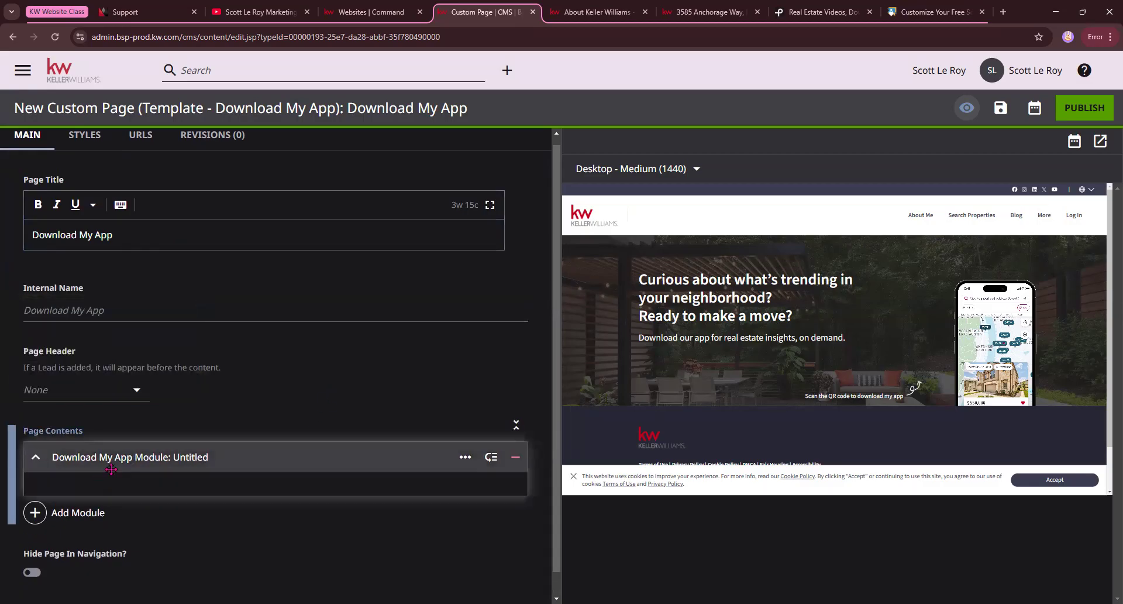
# Add a Form module from the Additional Modules list below the Download My App Module.
pyautogui.scroll(-1, 84, 457)
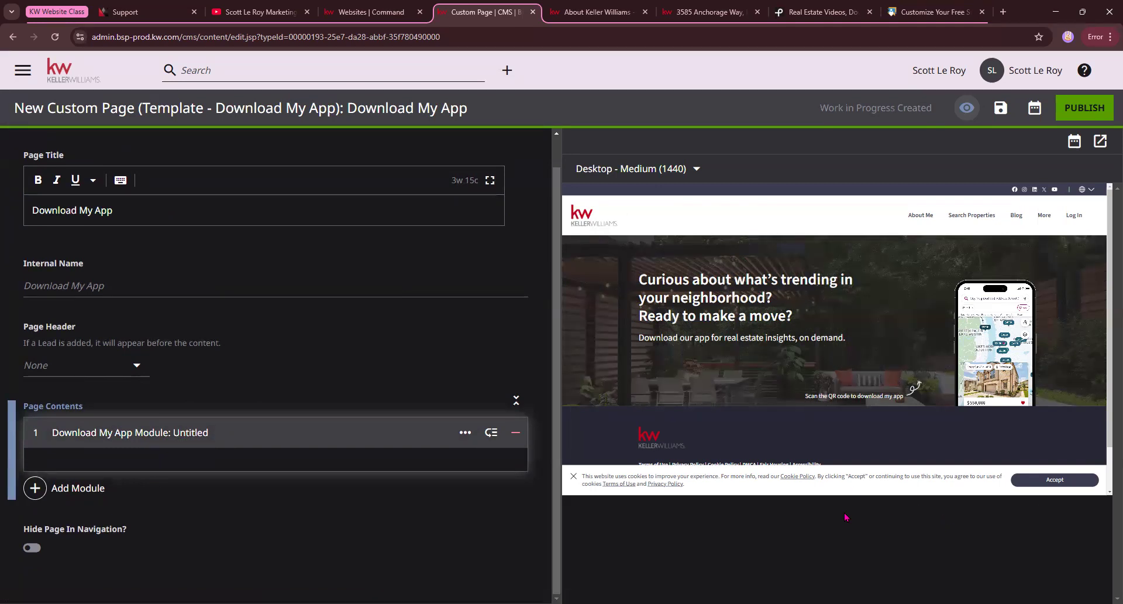
pyautogui.click(78, 488)
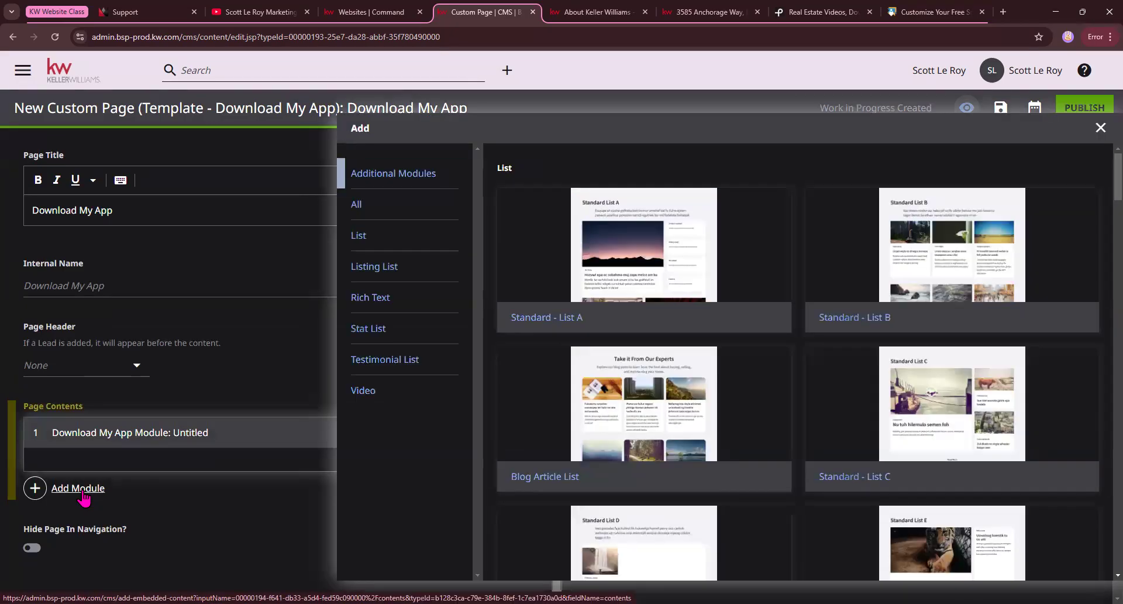
pyautogui.scroll(-20, 575, 329)
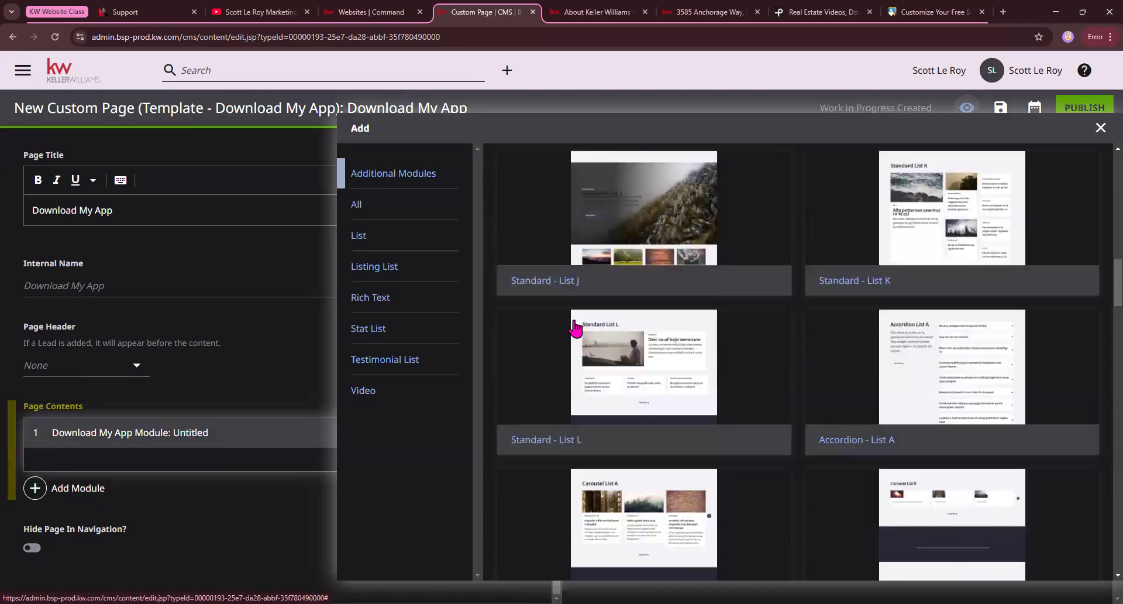
pyautogui.scroll(-15, 575, 329)
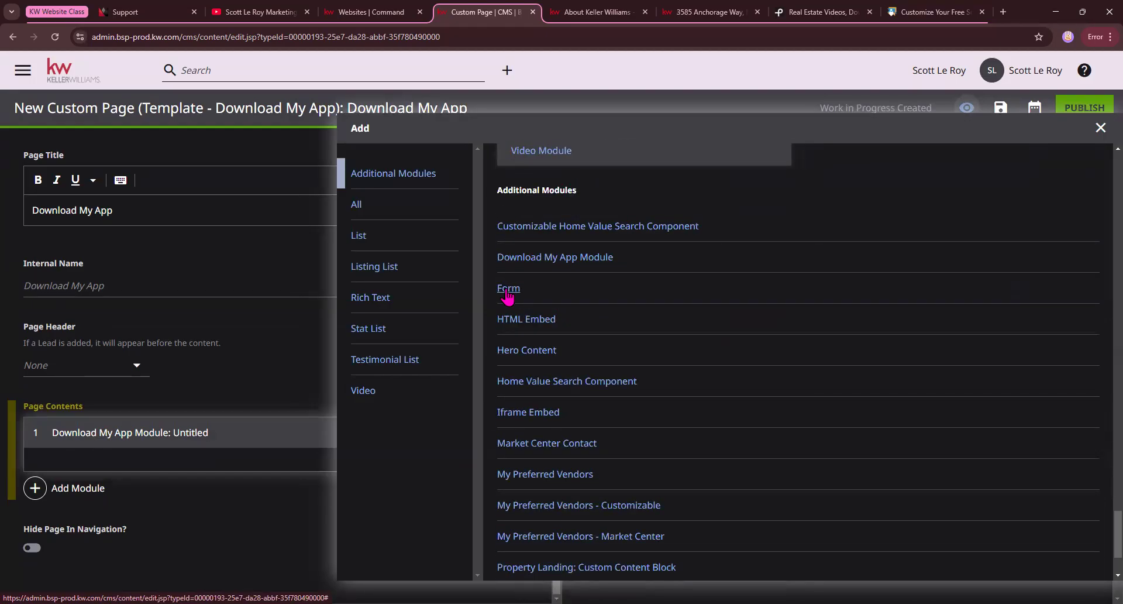
pyautogui.click(508, 289)
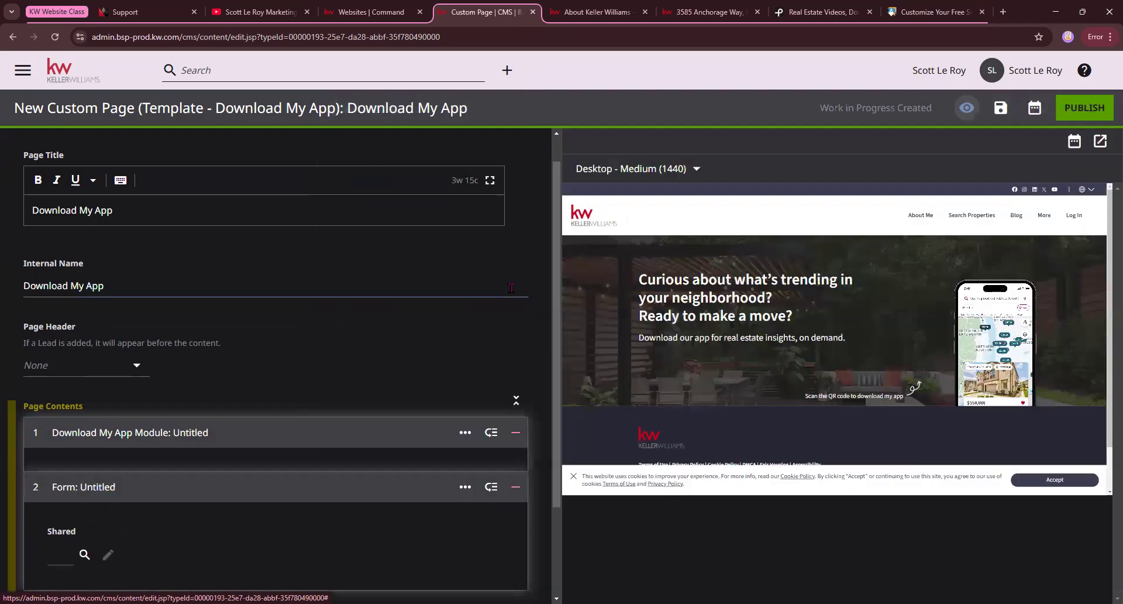
# Set the new form module's shared form to defaultAgentContactTitle.
pyautogui.scroll(-2, 121, 374)
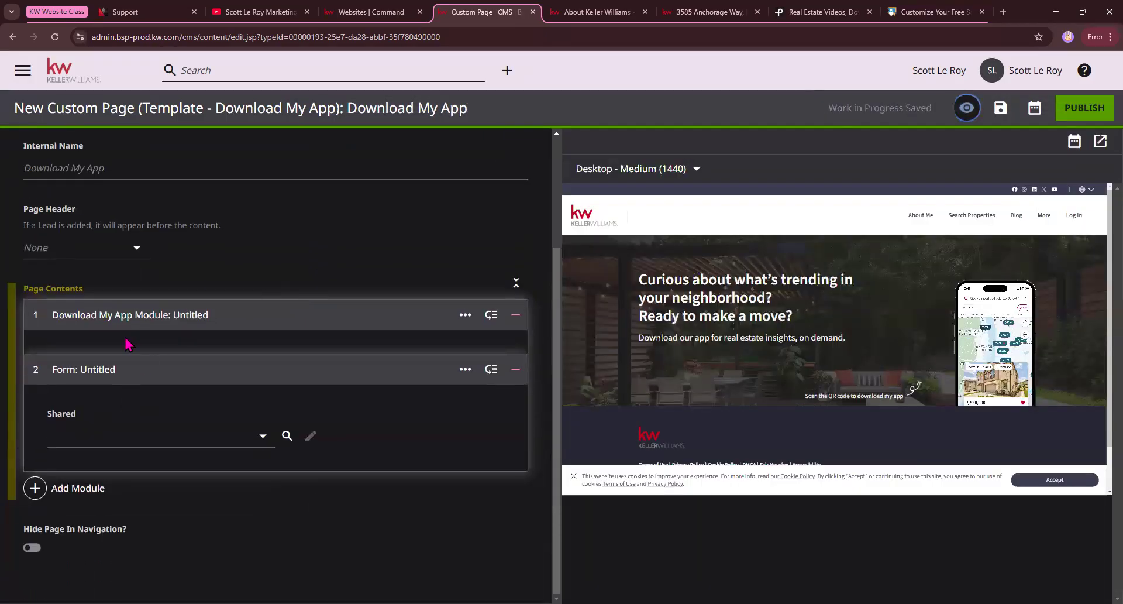
pyautogui.click(264, 443)
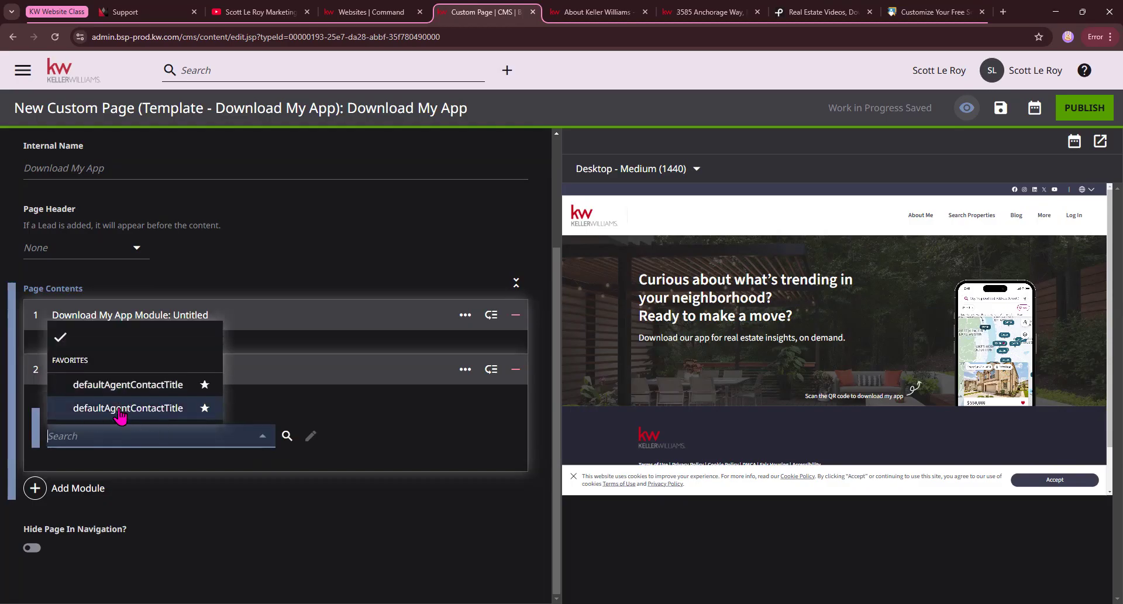
pyautogui.click(121, 409)
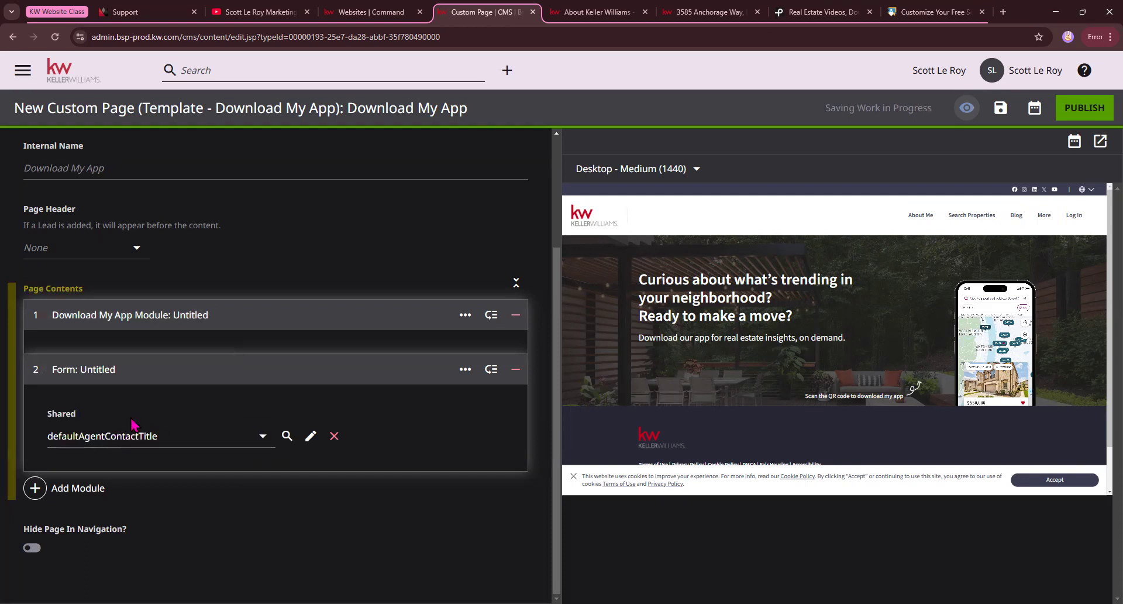
# Check the contact form beneath the app banner in the page preview and review the page's modules.
pyautogui.scroll(-1, 786, 358)
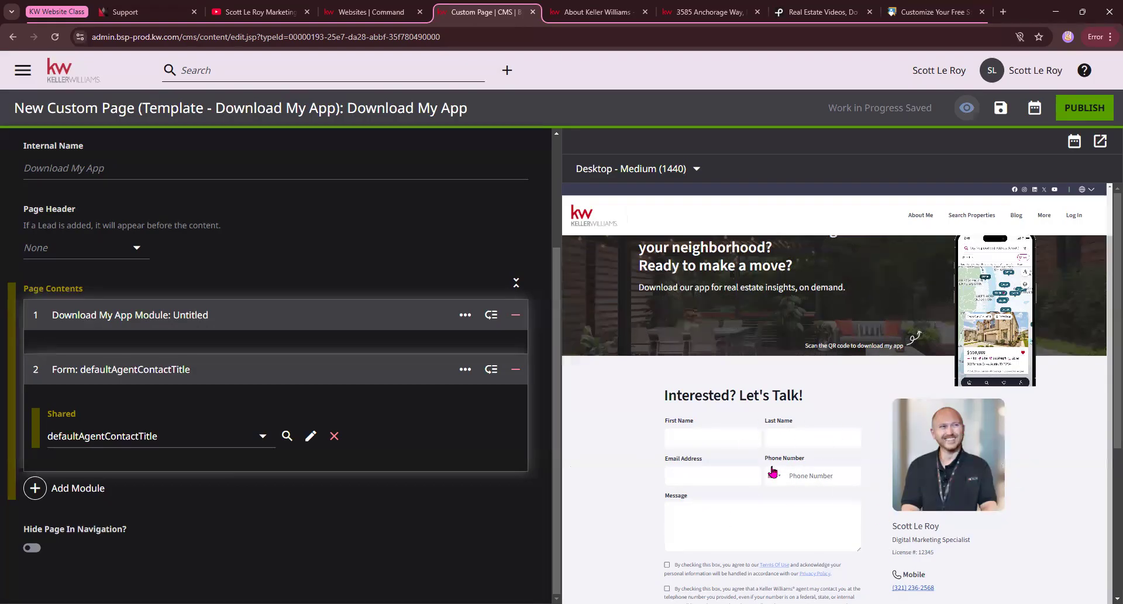
pyautogui.scroll(-2, 873, 503)
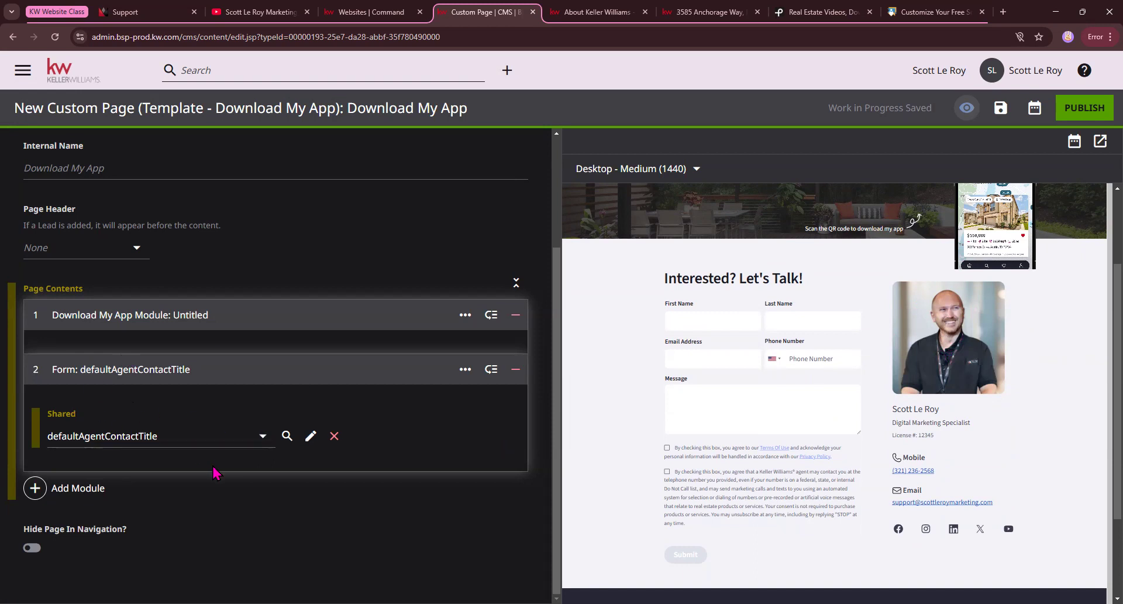
pyautogui.scroll(3, 314, 460)
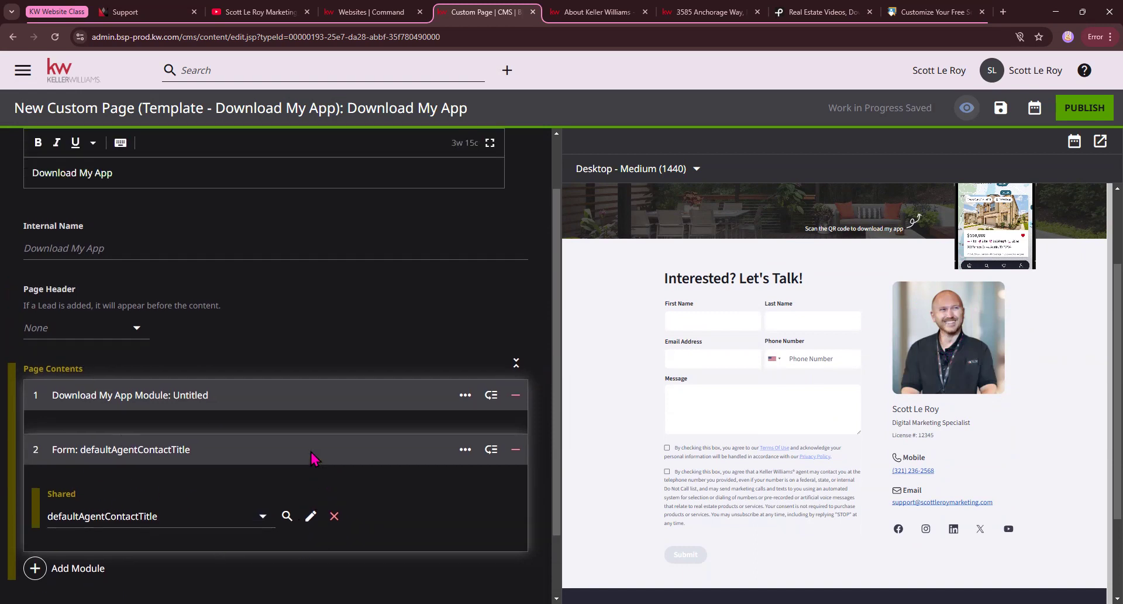
pyautogui.scroll(2, 915, 415)
pyautogui.scroll(2, 915, 414)
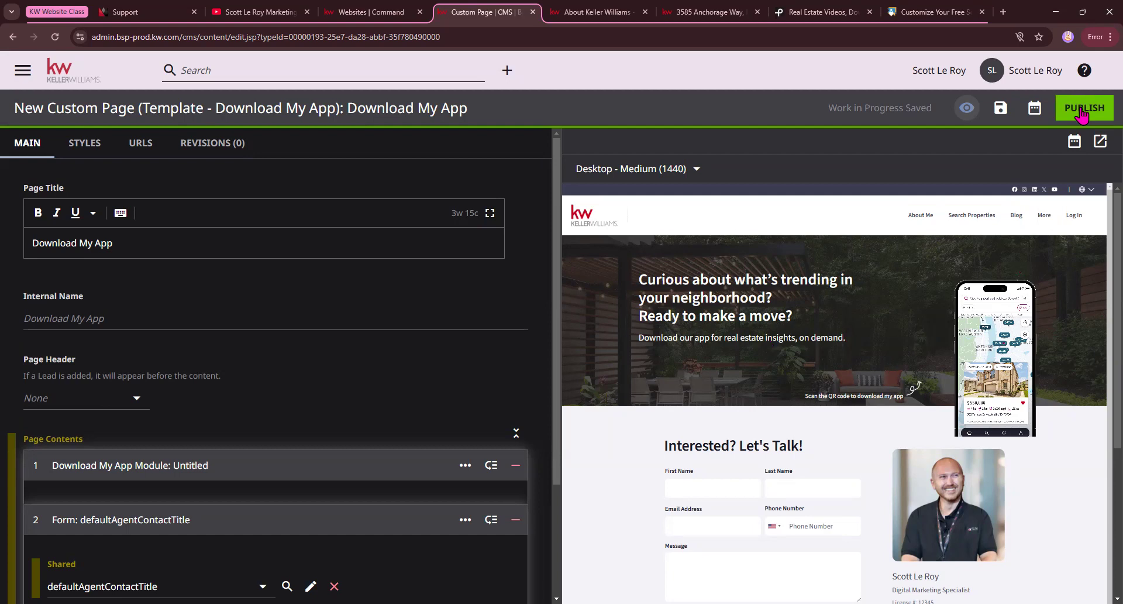
# View the custom pages listed under More on the live website, and return to the Download My App editor.
pyautogui.click(594, 12)
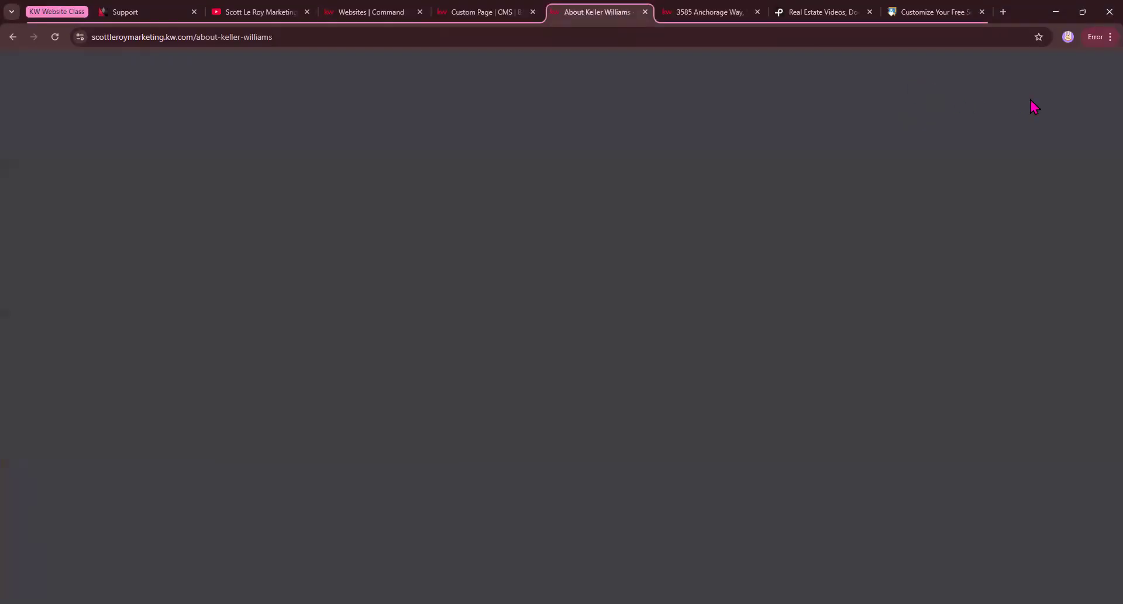
pyautogui.click(1018, 100)
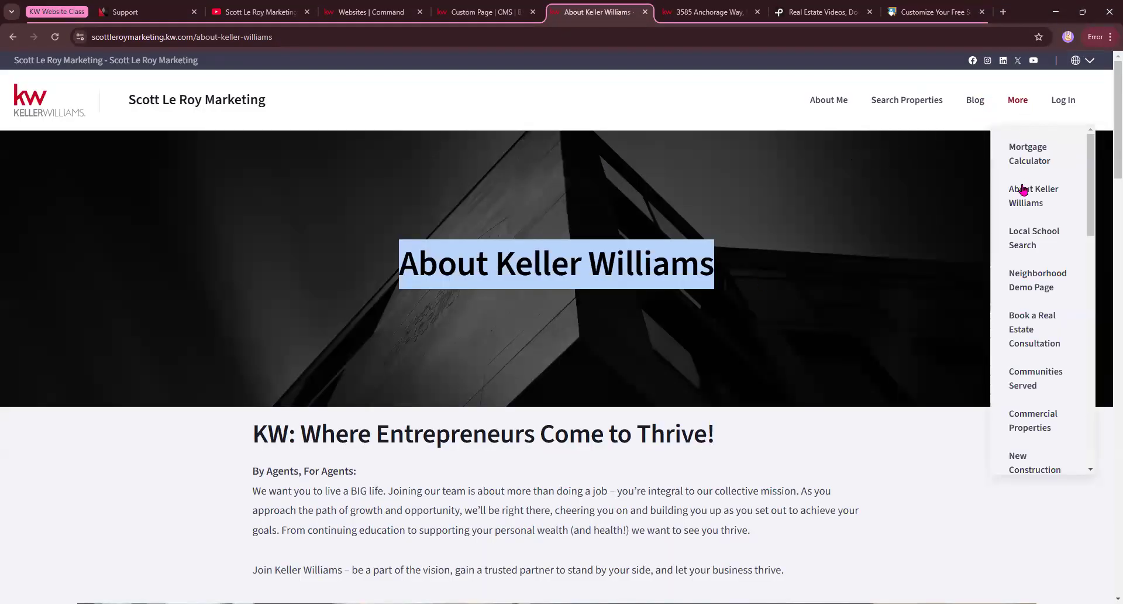
pyautogui.click(465, 11)
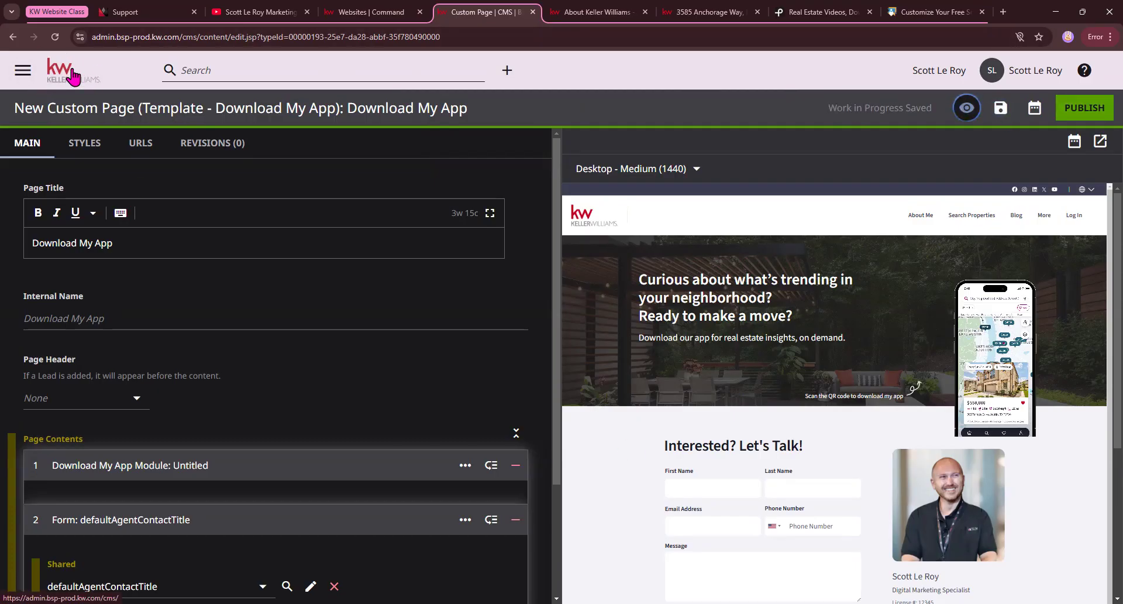
# Leave the Download My App page without publishing, start a custom page from Template - Home Valuation, and highlight its page title.
pyautogui.click(73, 76)
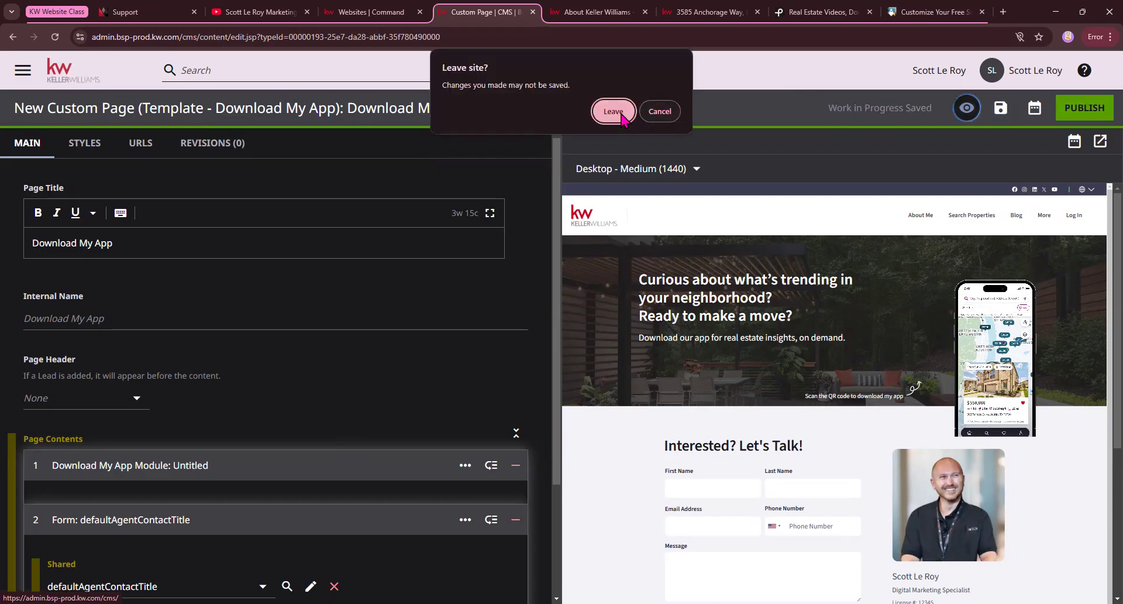
pyautogui.click(621, 114)
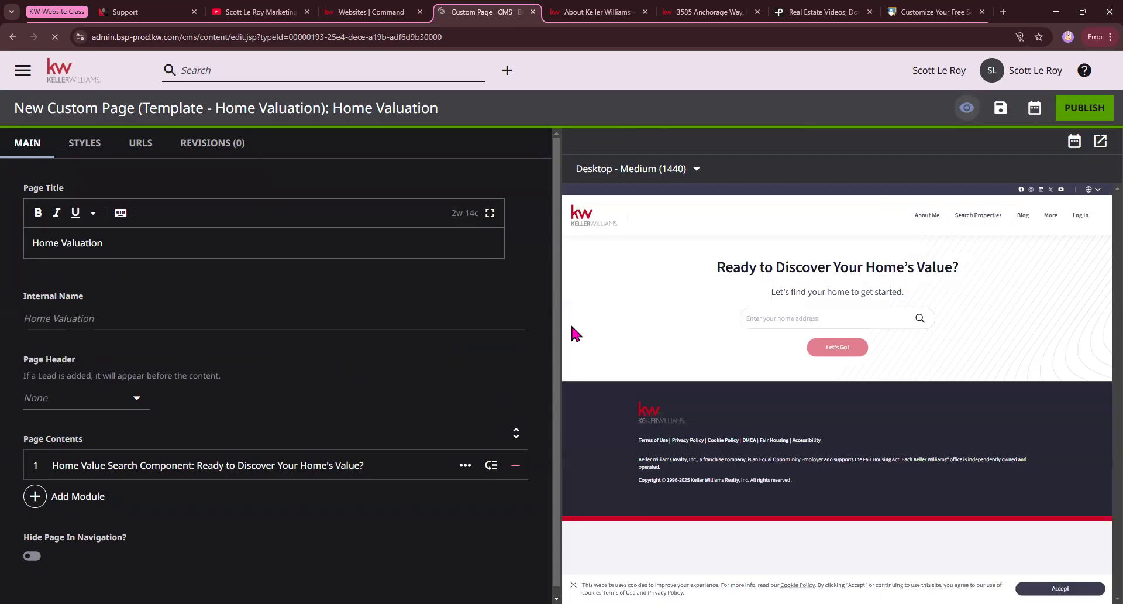
pyautogui.moveTo(29, 243); pyautogui.dragTo(136, 243)
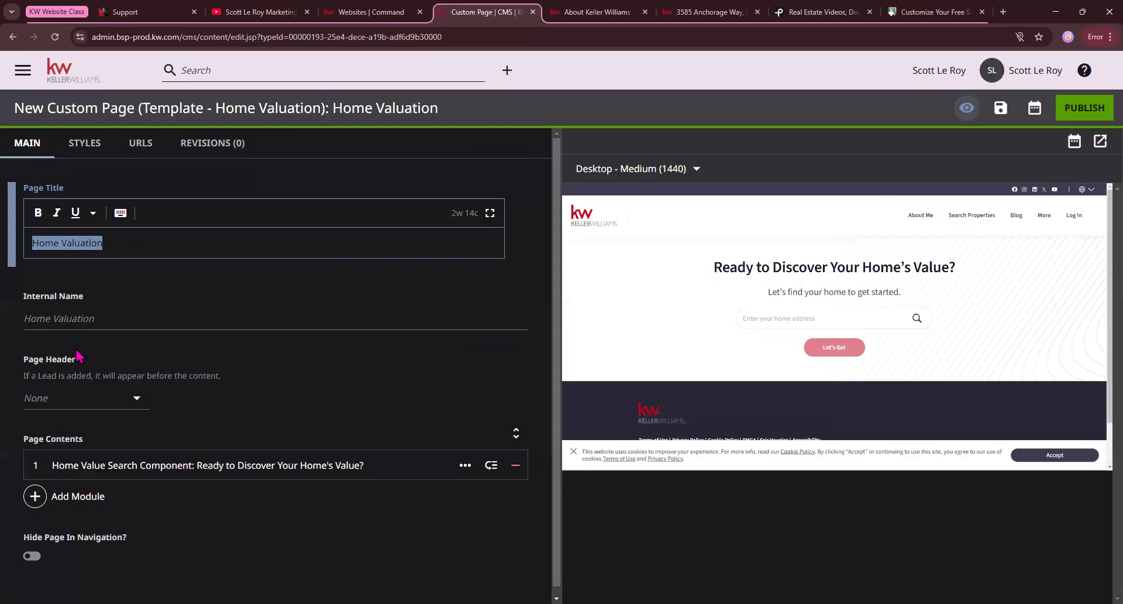
# Expand the Home Value Search Component module and compare its title and description with the heading in the preview.
pyautogui.scroll(-1, 64, 456)
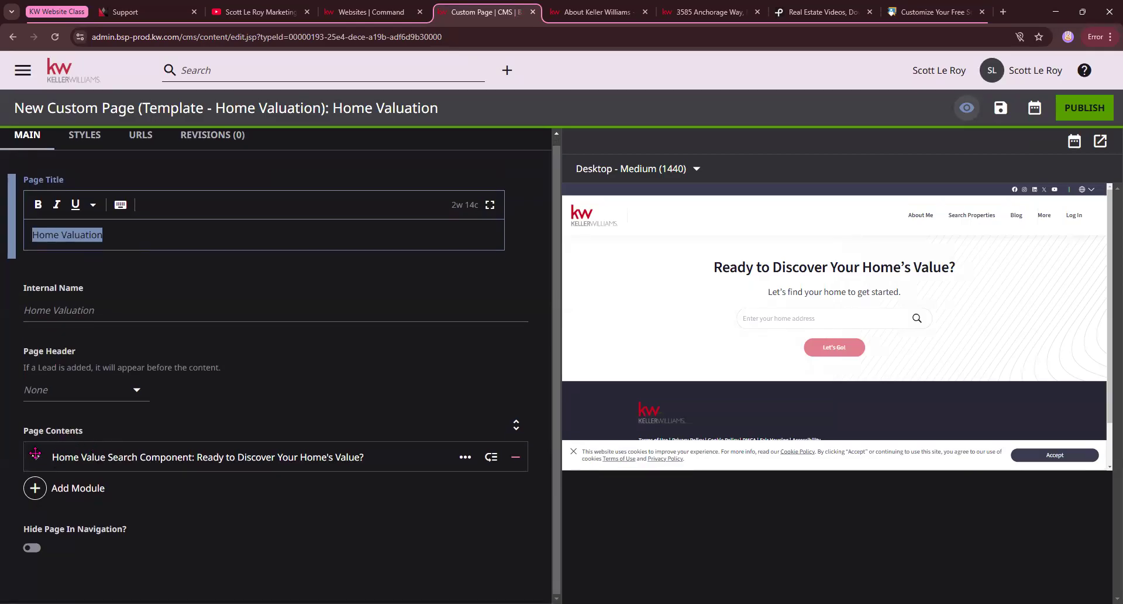
pyautogui.click(35, 457)
pyautogui.scroll(-4, 257, 462)
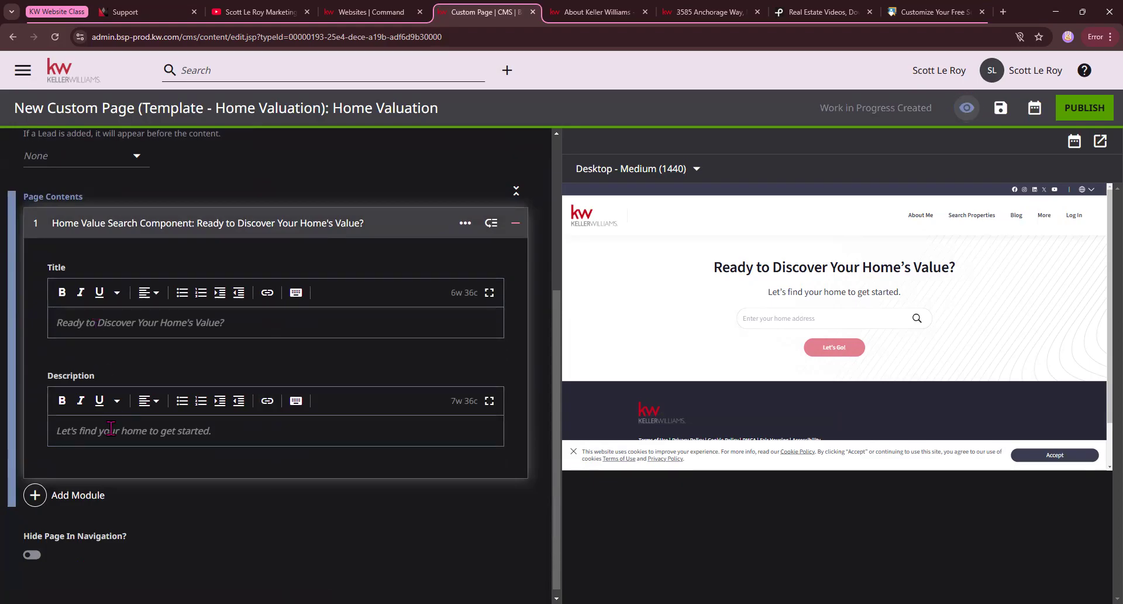
pyautogui.moveTo(718, 268); pyautogui.dragTo(924, 274)
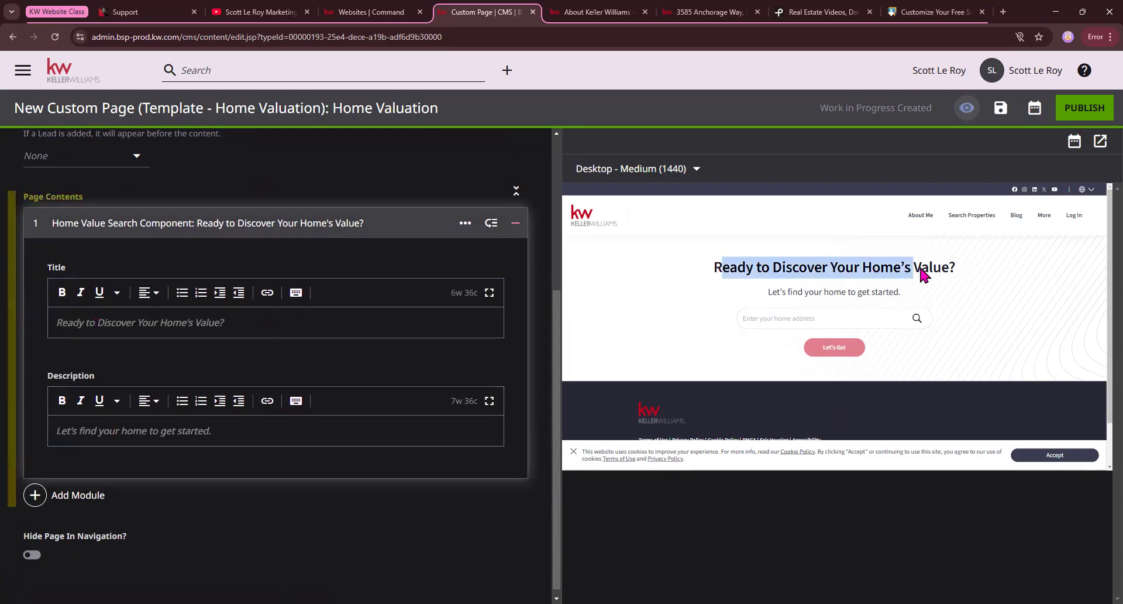
pyautogui.moveTo(757, 289); pyautogui.dragTo(922, 278)
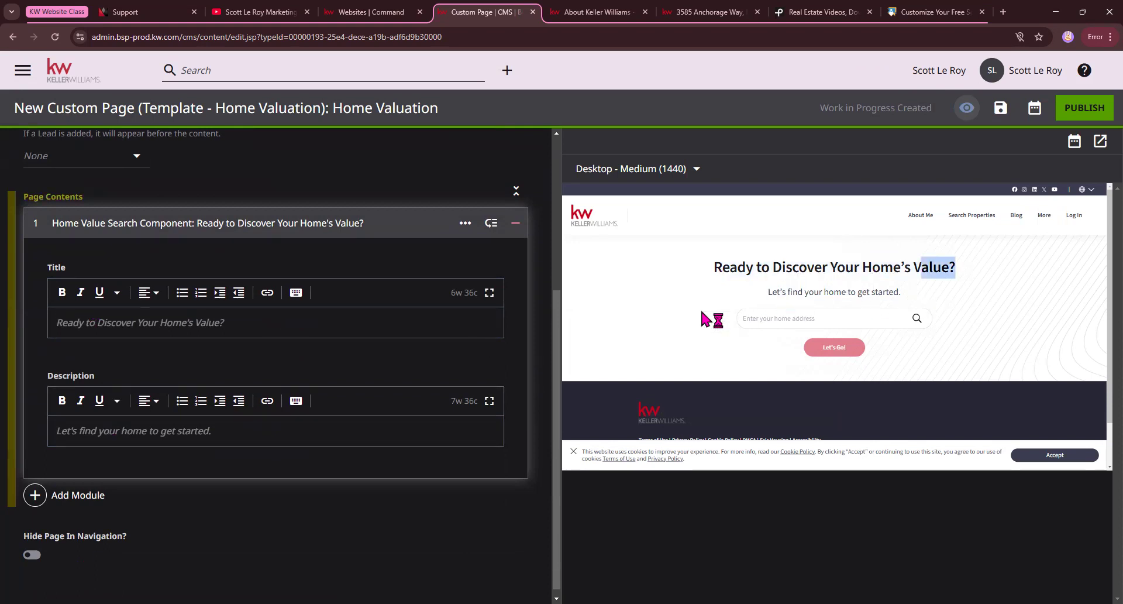
# Review the Home Valuation page's settings, module text and preview down to the footer.
pyautogui.scroll(-1, 182, 298)
pyautogui.scroll(3, 183, 303)
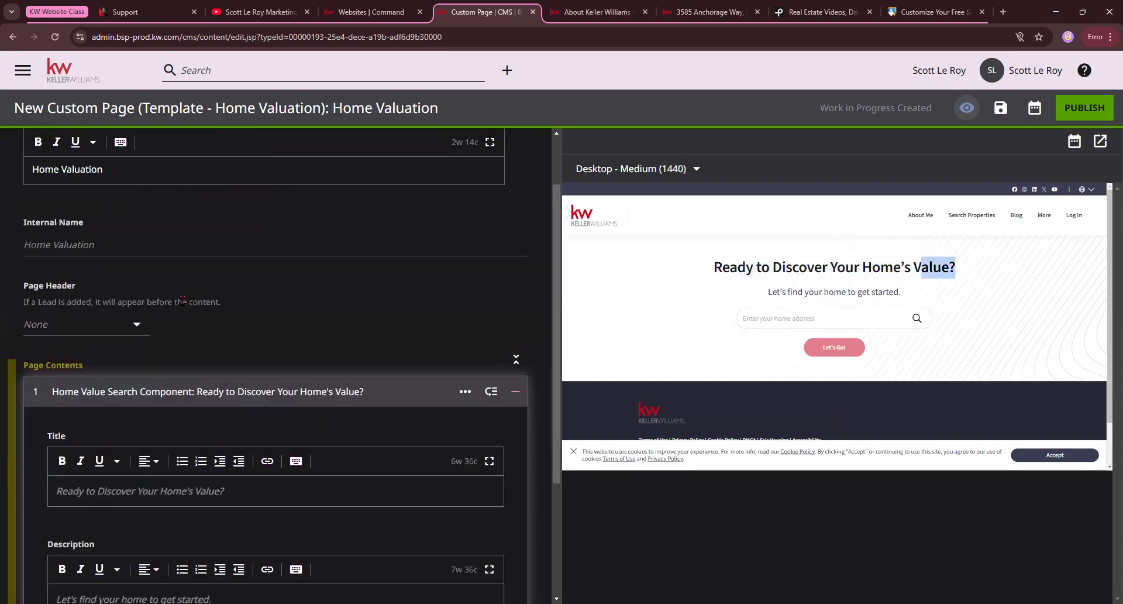
pyautogui.scroll(-1, 183, 301)
pyautogui.scroll(2, 199, 304)
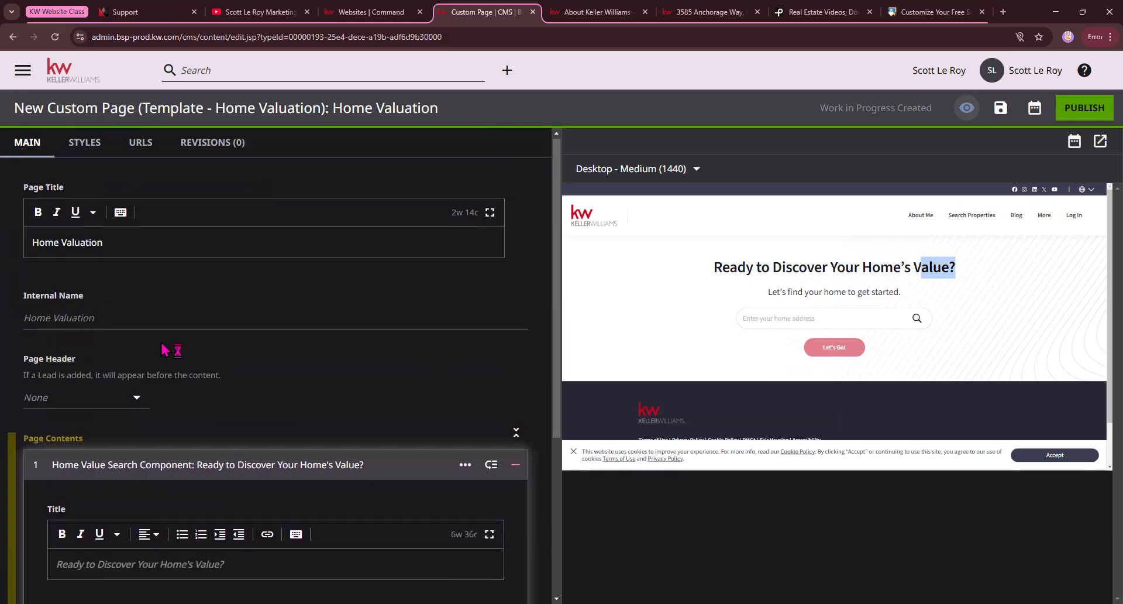
pyautogui.scroll(-2, 163, 348)
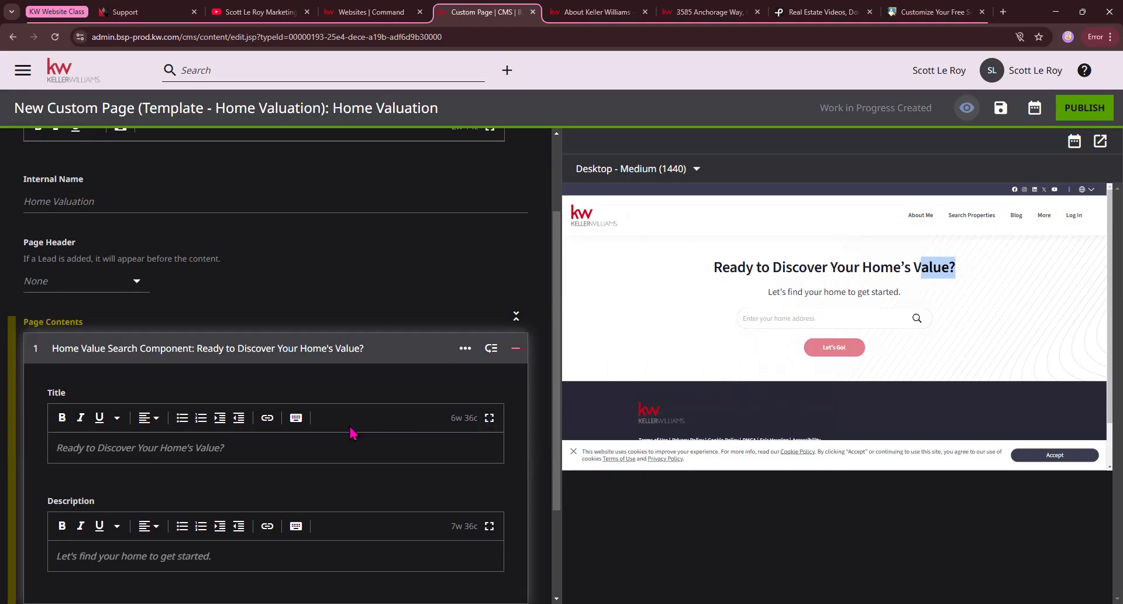
pyautogui.scroll(-1, 775, 385)
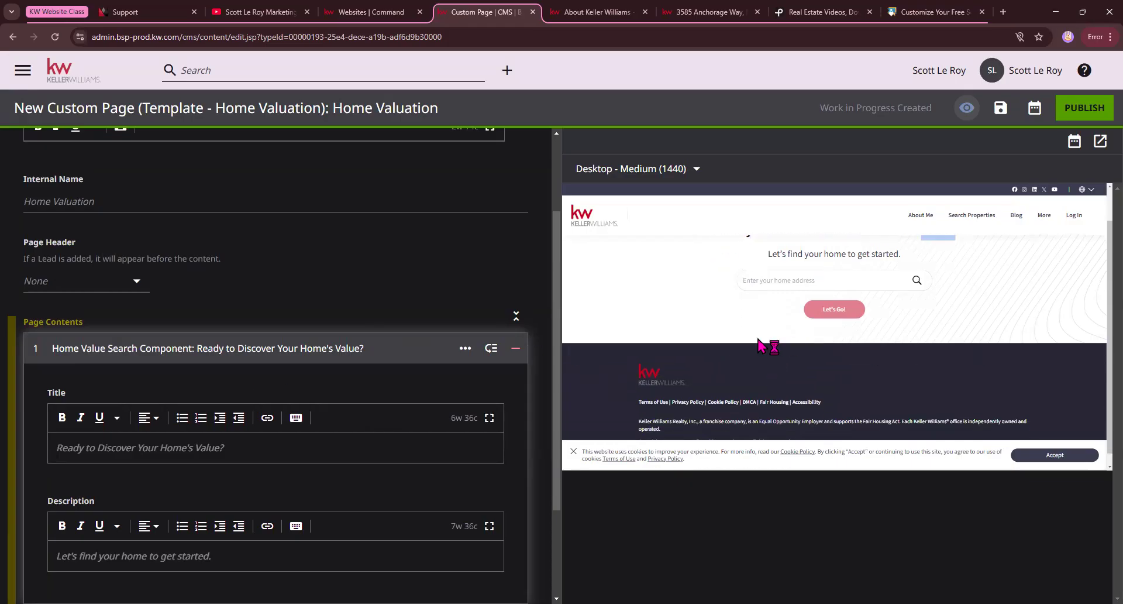
# Add a Form module from the additional modules below the Home Value Search Component.
pyautogui.scroll(1, 765, 344)
pyautogui.scroll(-2, 193, 404)
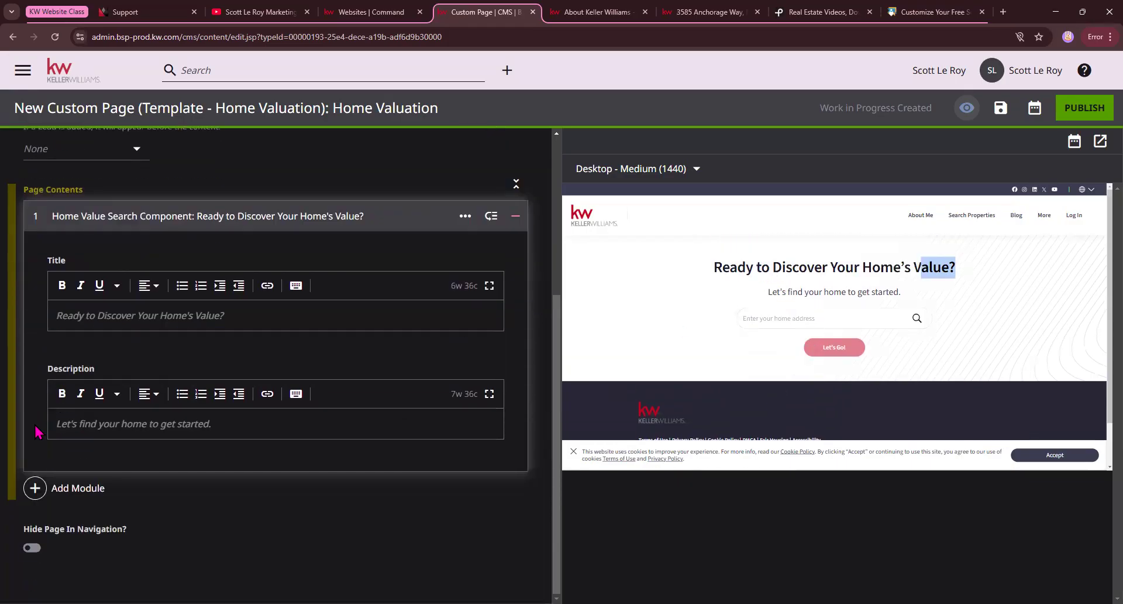
pyautogui.click(60, 495)
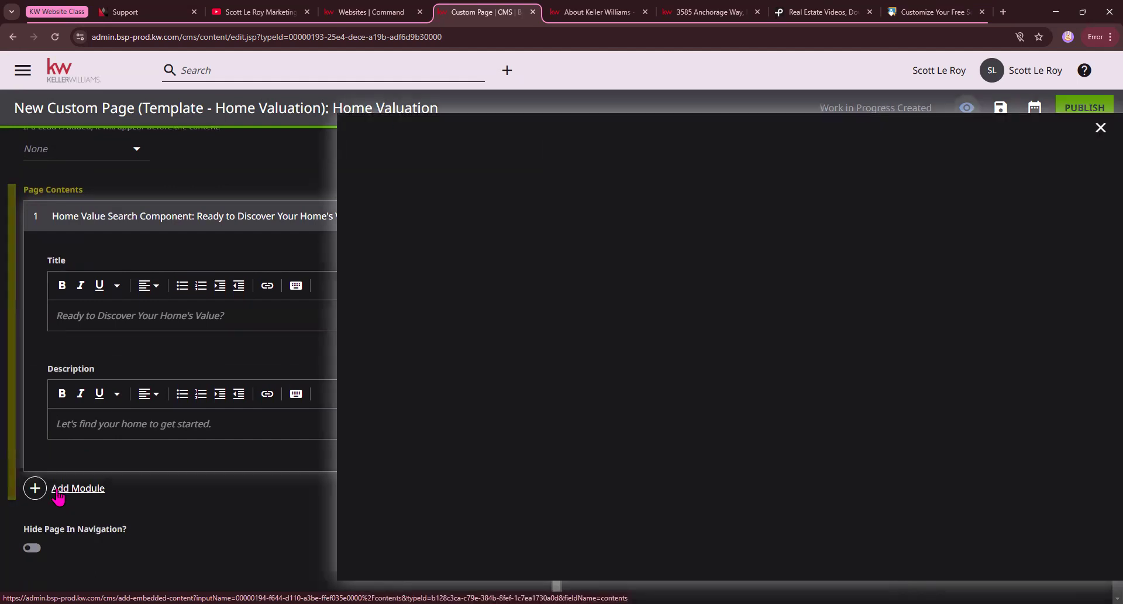
pyautogui.scroll(-6, 534, 325)
pyautogui.scroll(-15, 534, 326)
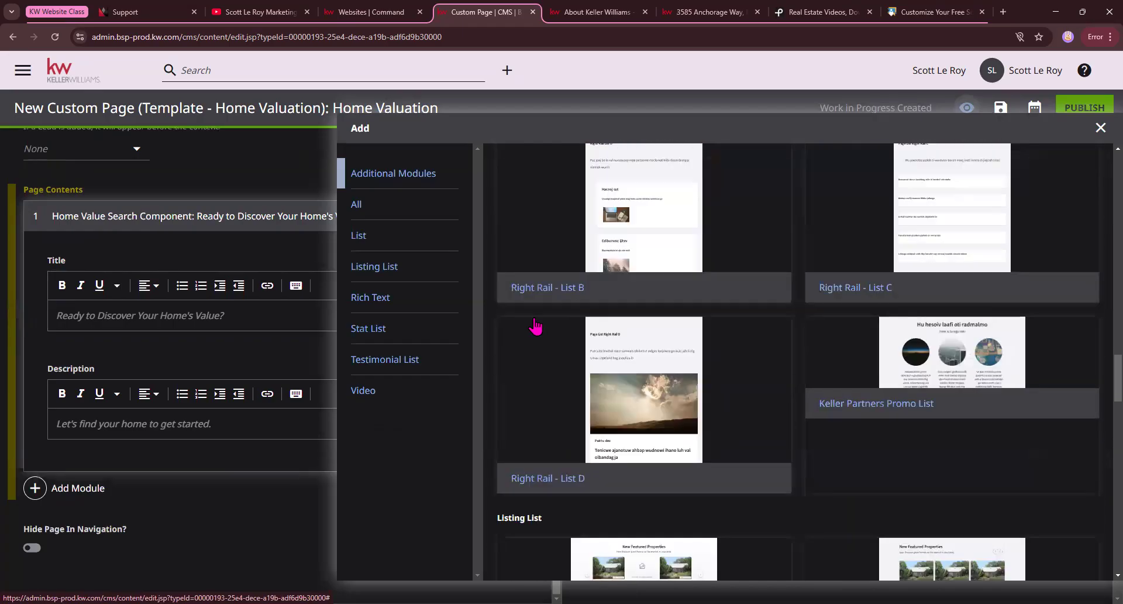
pyautogui.scroll(-20, 534, 326)
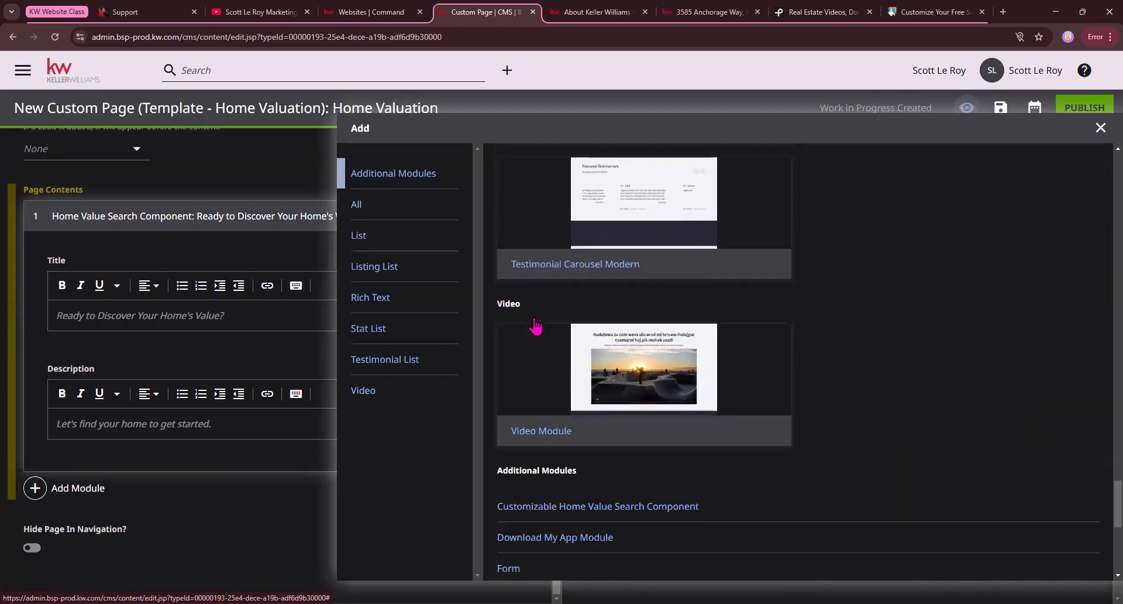
pyautogui.scroll(-4, 536, 327)
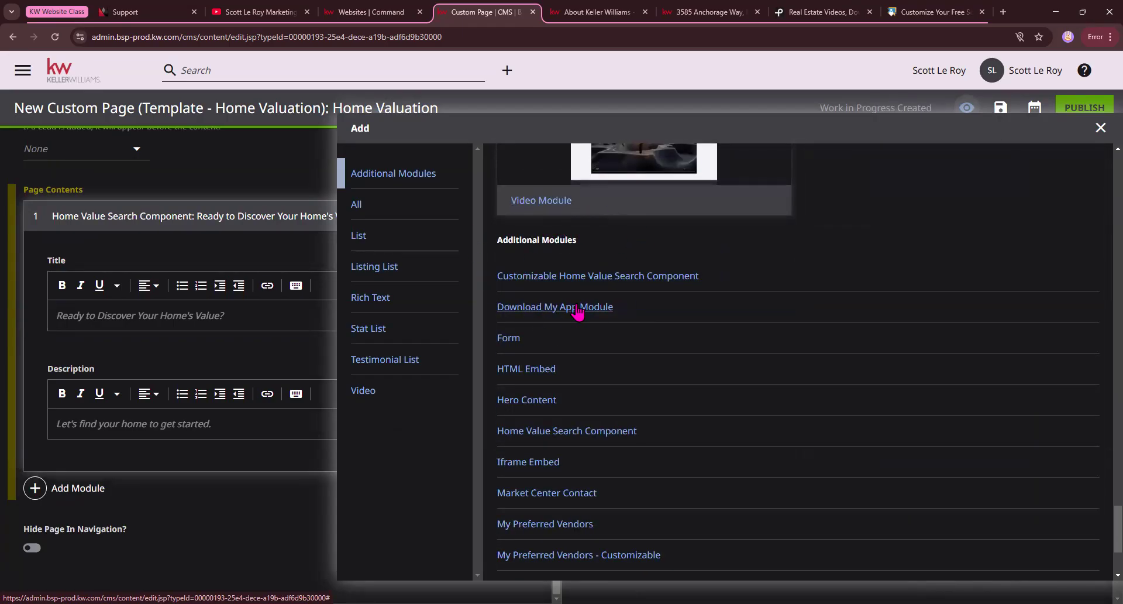
pyautogui.click(506, 338)
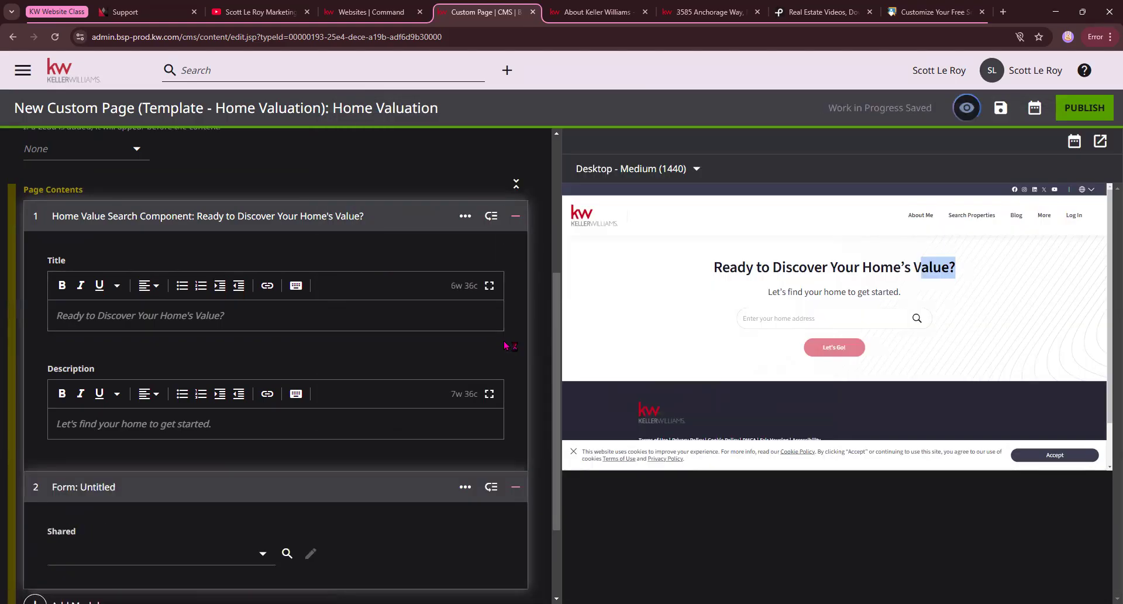
# Set the new Form module's shared form to the second defaultAgentContactTitle favorite and check the page preview.
pyautogui.click(242, 560)
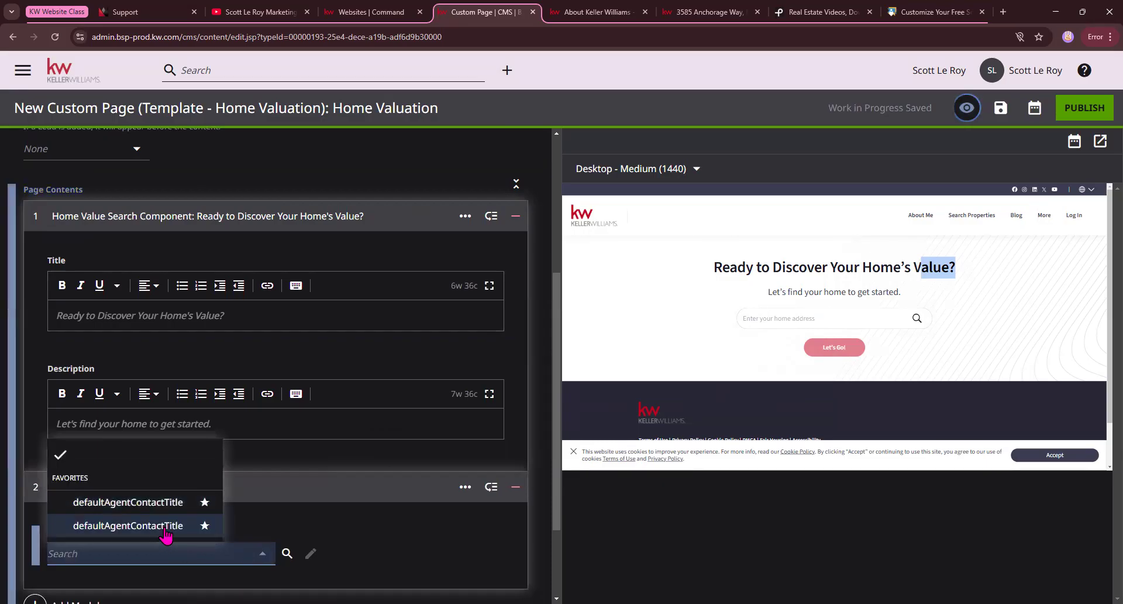
pyautogui.click(158, 526)
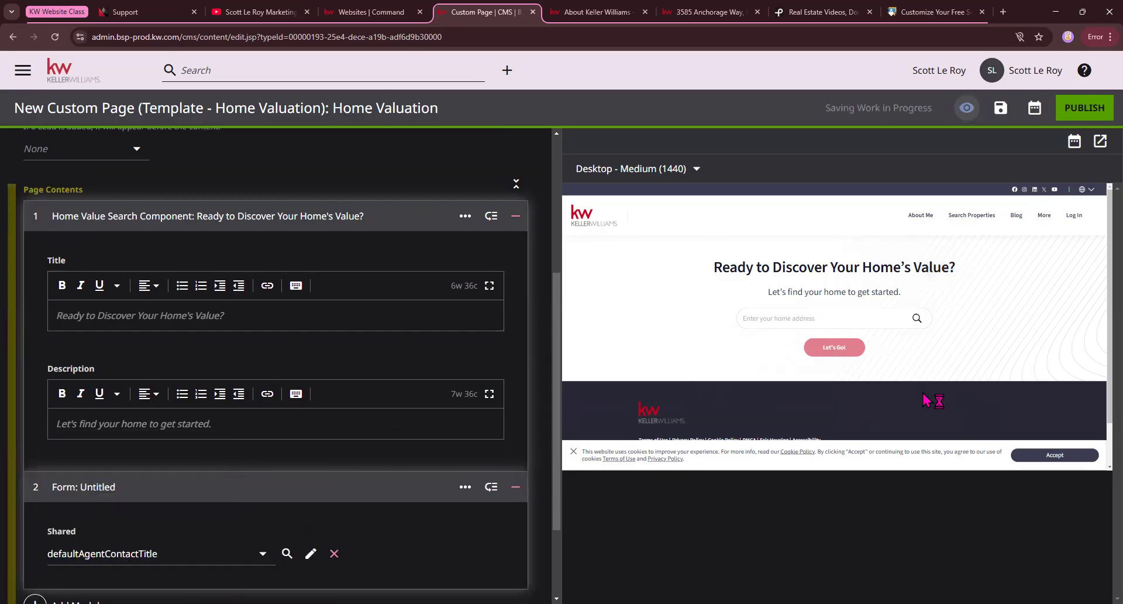
pyautogui.scroll(-2, 278, 472)
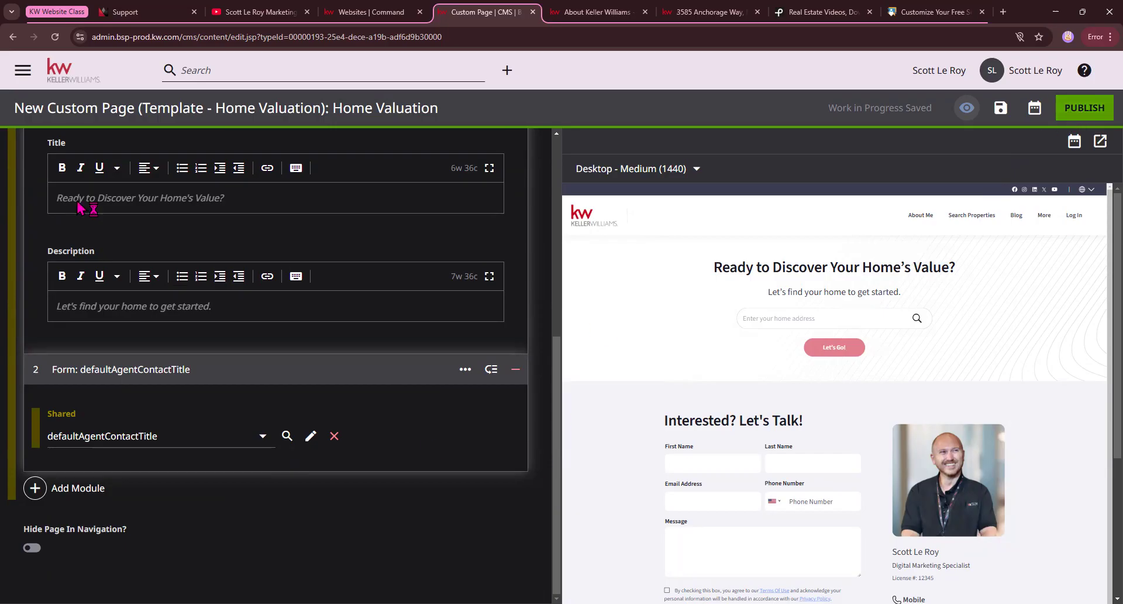
# Leave the Home Valuation page editor for the CMS home page without publishing.
pyautogui.click(73, 78)
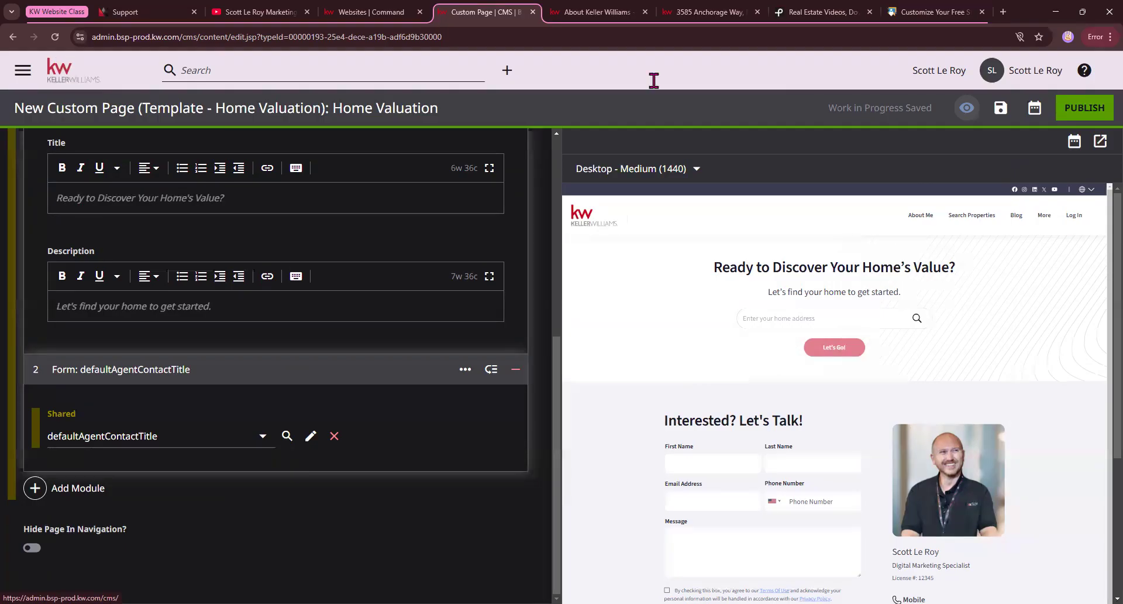
pyautogui.click(621, 112)
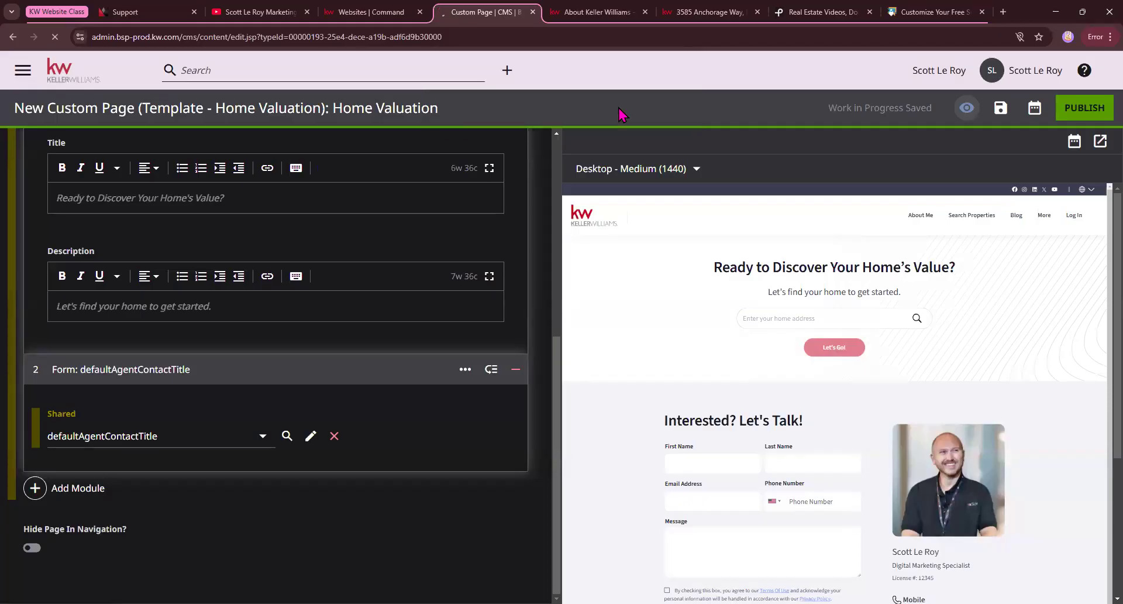
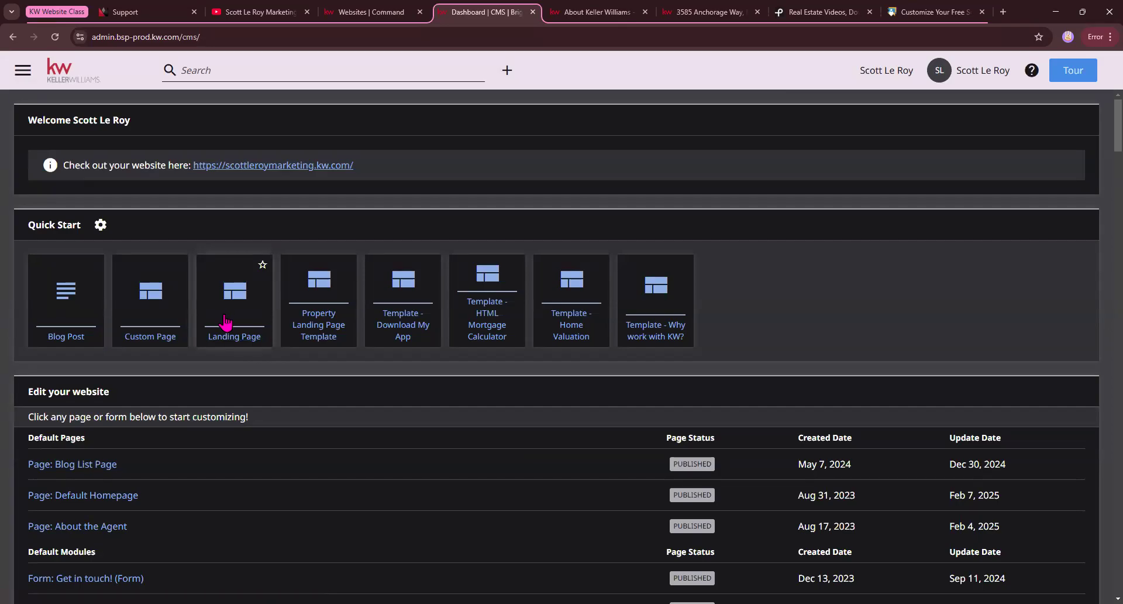
# Switch to the Public School Review page and examine the School Data Widget section and its location instructions.
pyautogui.click(939, 14)
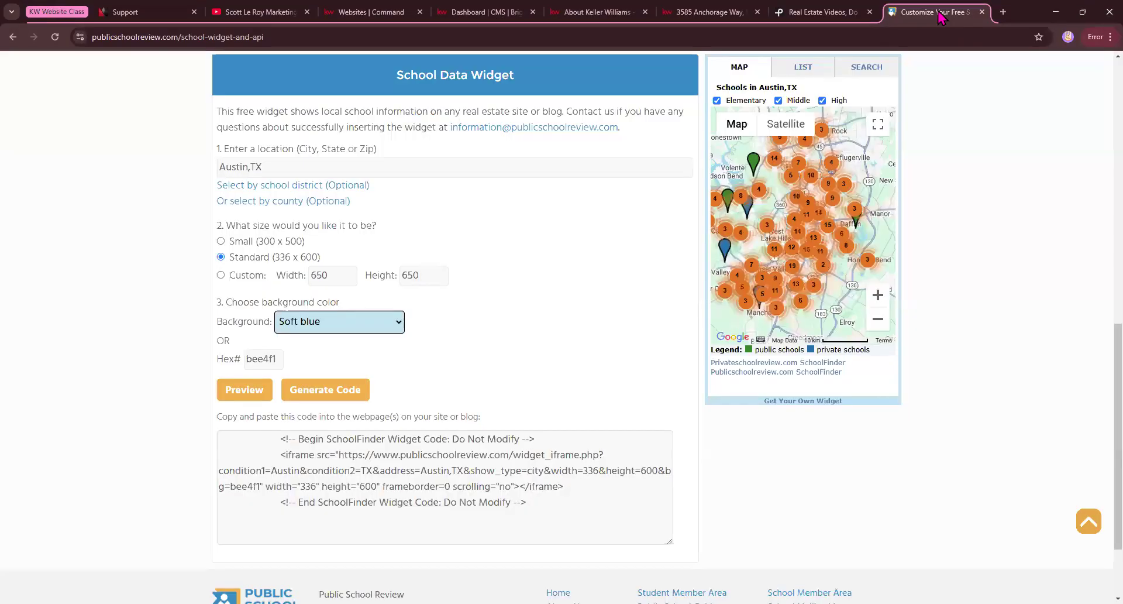
pyautogui.click(268, 36)
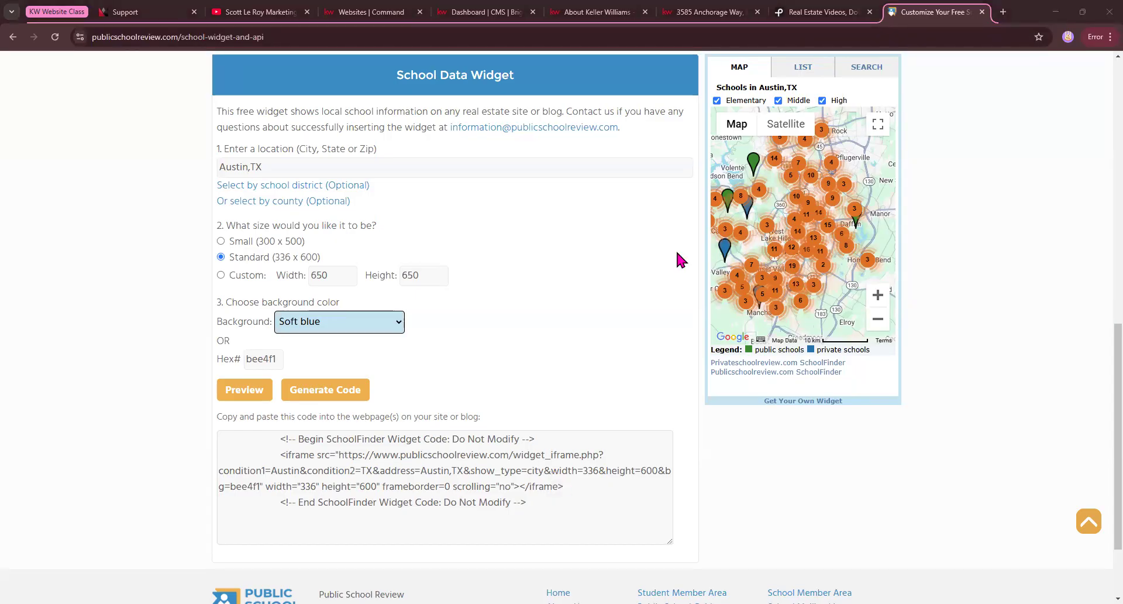
pyautogui.scroll(1, 255, 248)
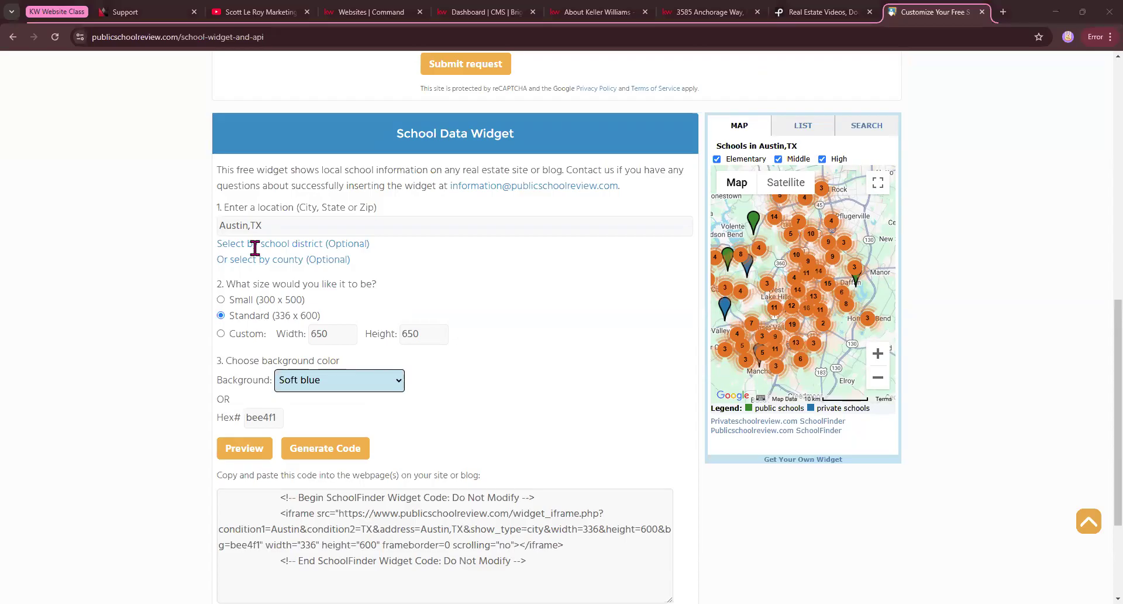
pyautogui.scroll(10, 255, 248)
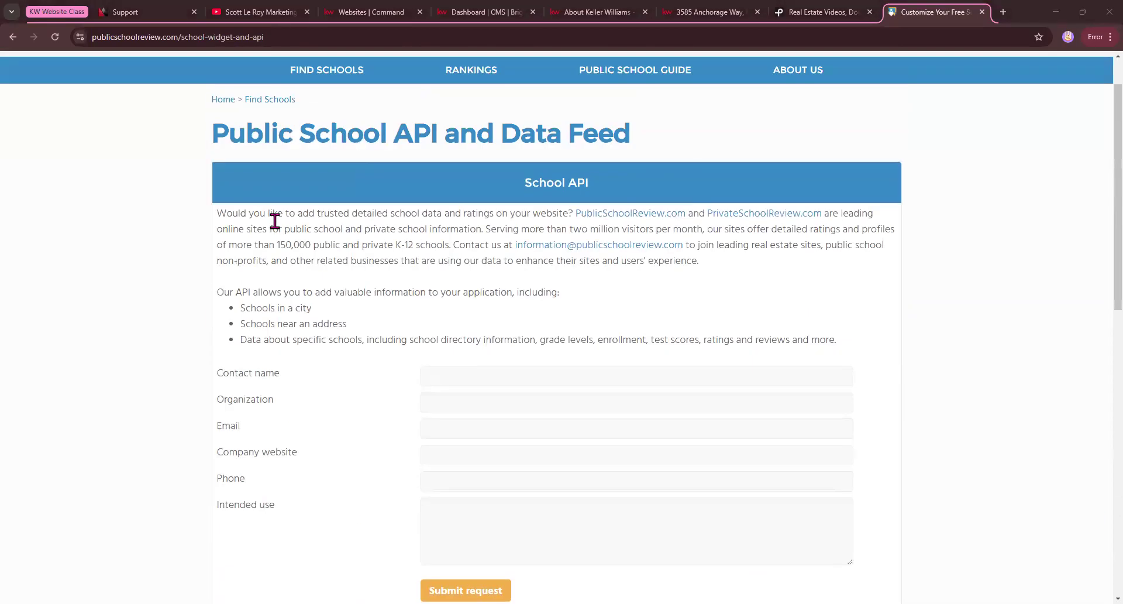
pyautogui.scroll(-10, 369, 290)
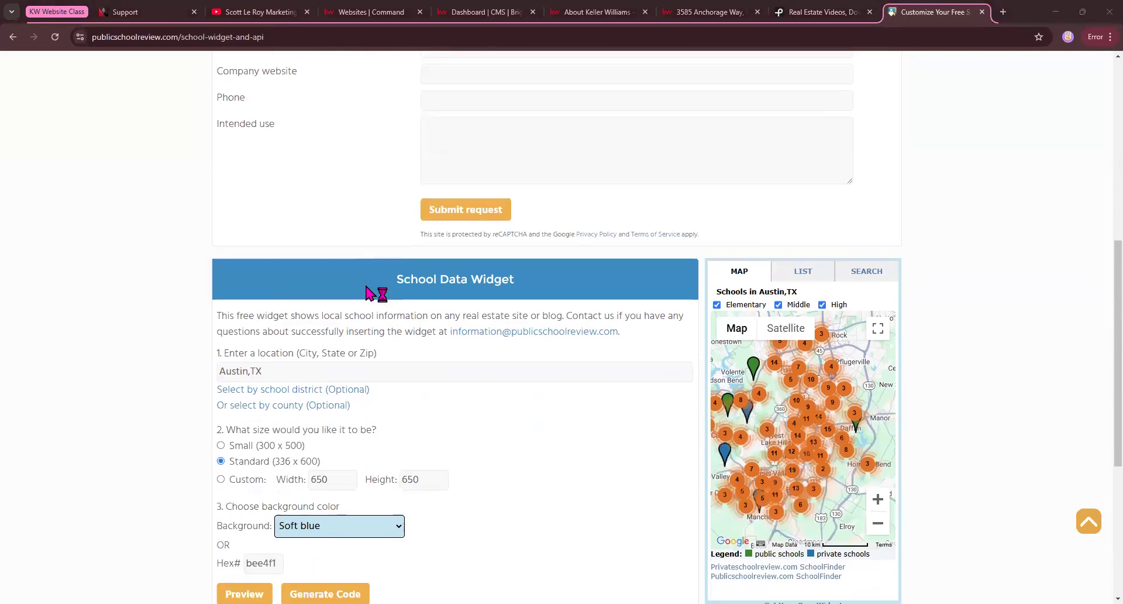
pyautogui.moveTo(396, 193); pyautogui.dragTo(527, 196)
pyautogui.scroll(1, 519, 281)
pyautogui.scroll(-2, 444, 292)
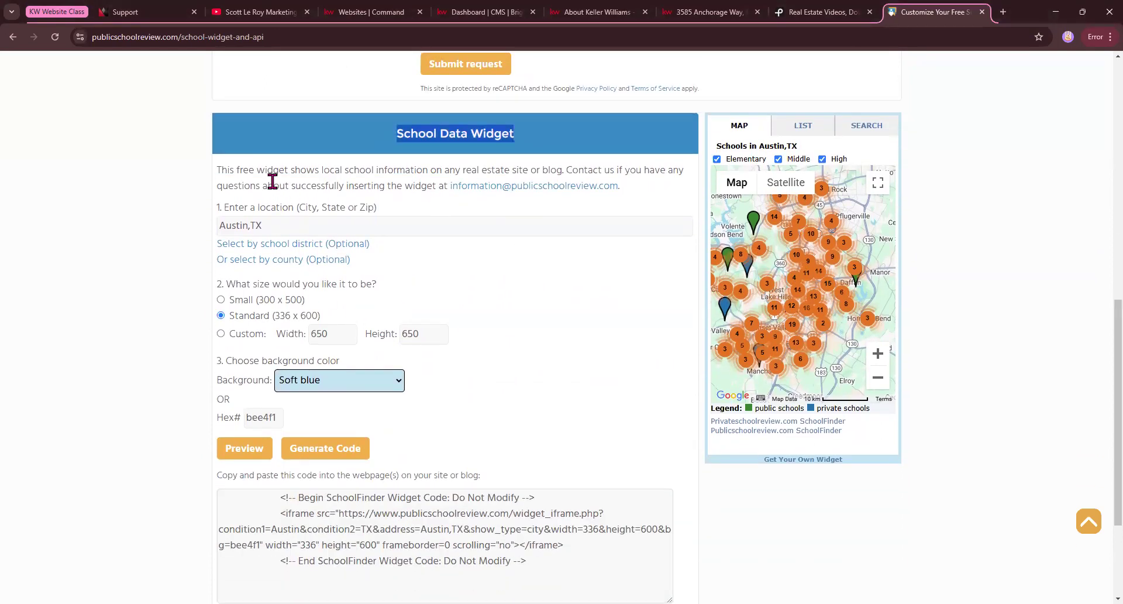
pyautogui.moveTo(230, 207); pyautogui.dragTo(314, 209)
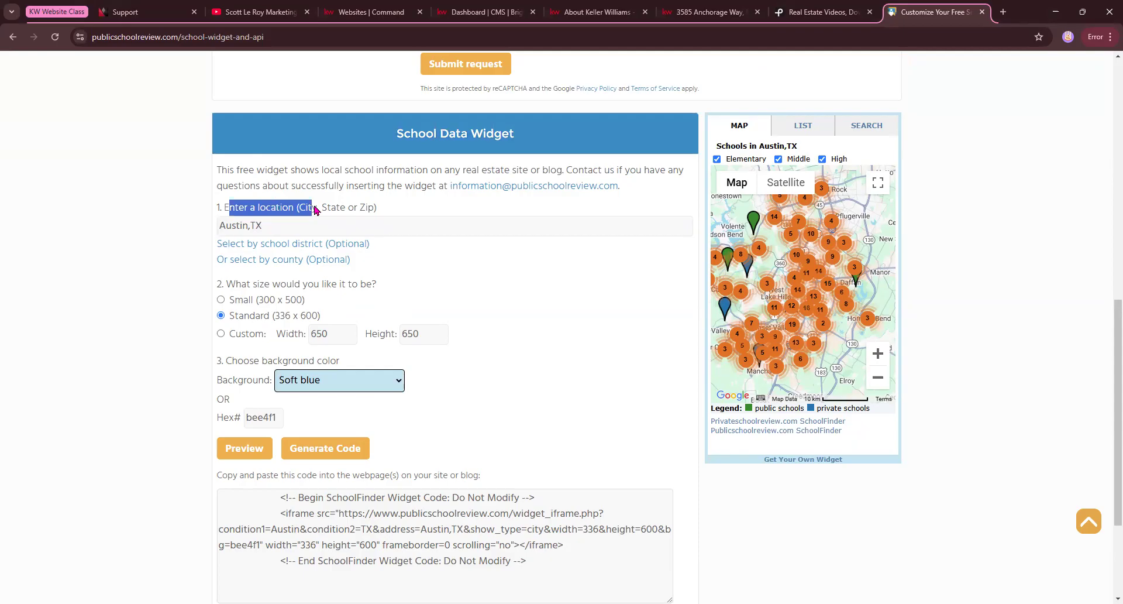
pyautogui.click(151, 277)
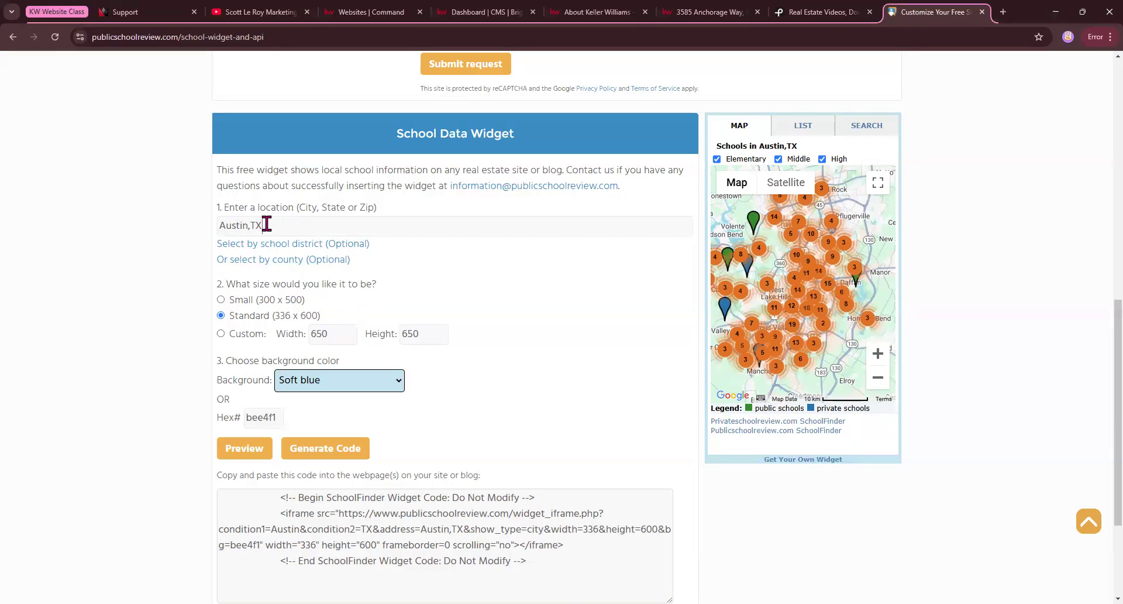
# Set the School Data Widget's location to "Orlando, fl" and check the map preview's heading.
pyautogui.moveTo(266, 224); pyautogui.dragTo(193, 223)
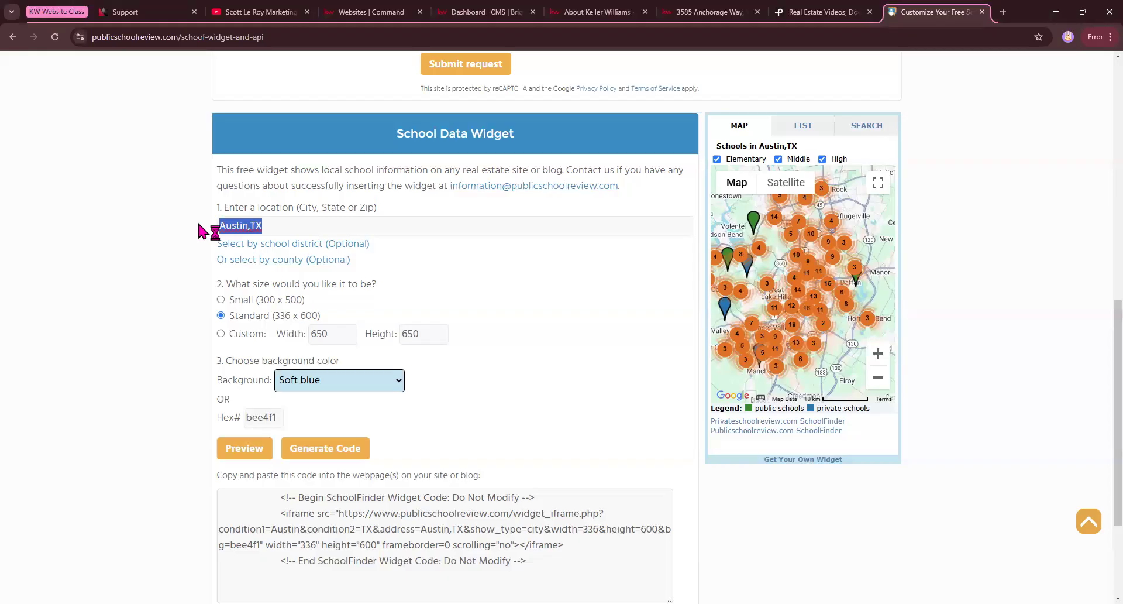
pyautogui.click(431, 262)
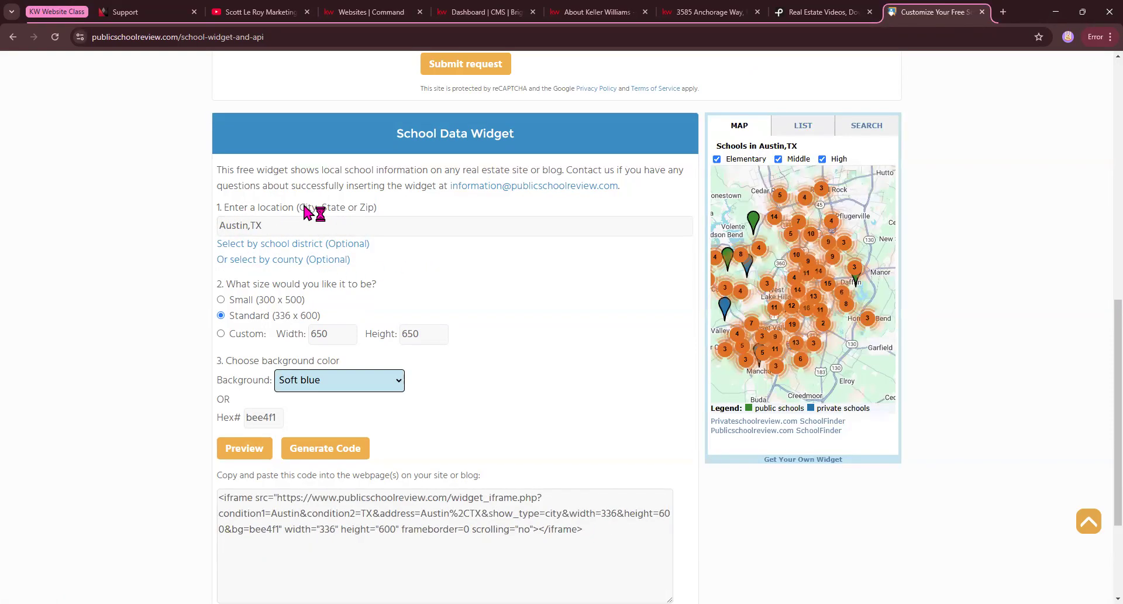
pyautogui.moveTo(300, 207); pyautogui.dragTo(372, 210)
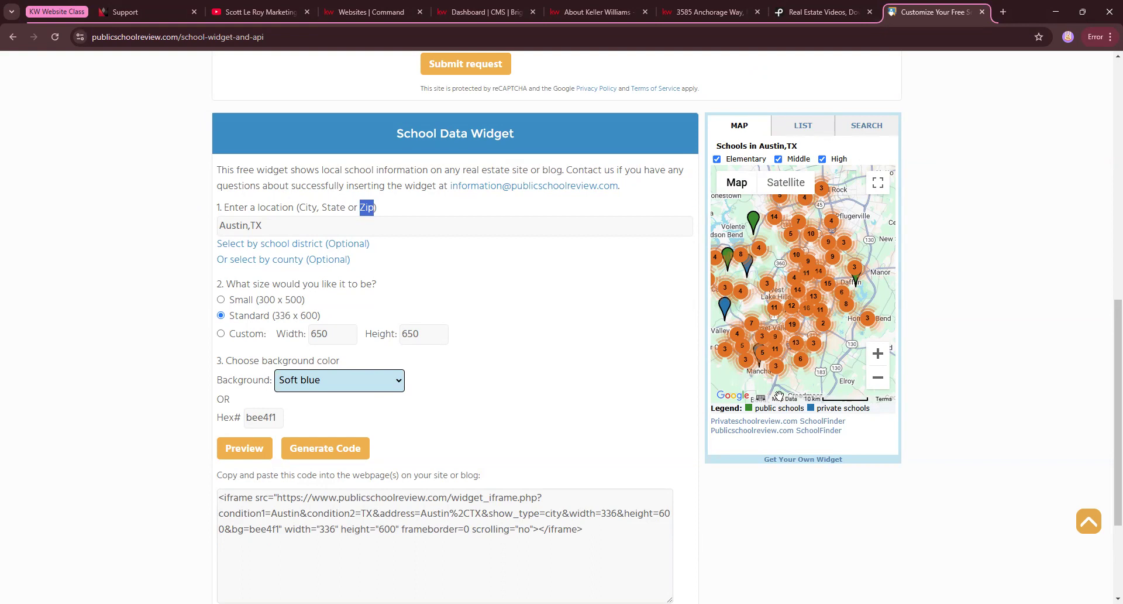
pyautogui.moveTo(270, 227); pyautogui.dragTo(199, 219)
pyautogui.write('O')
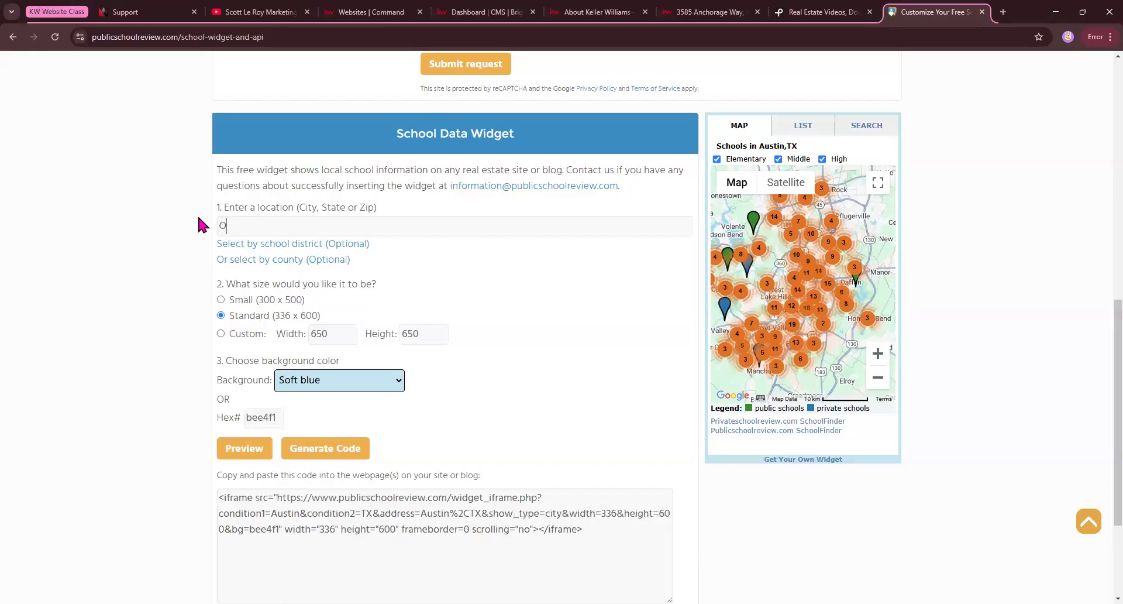
pyautogui.write('rlando, fl')
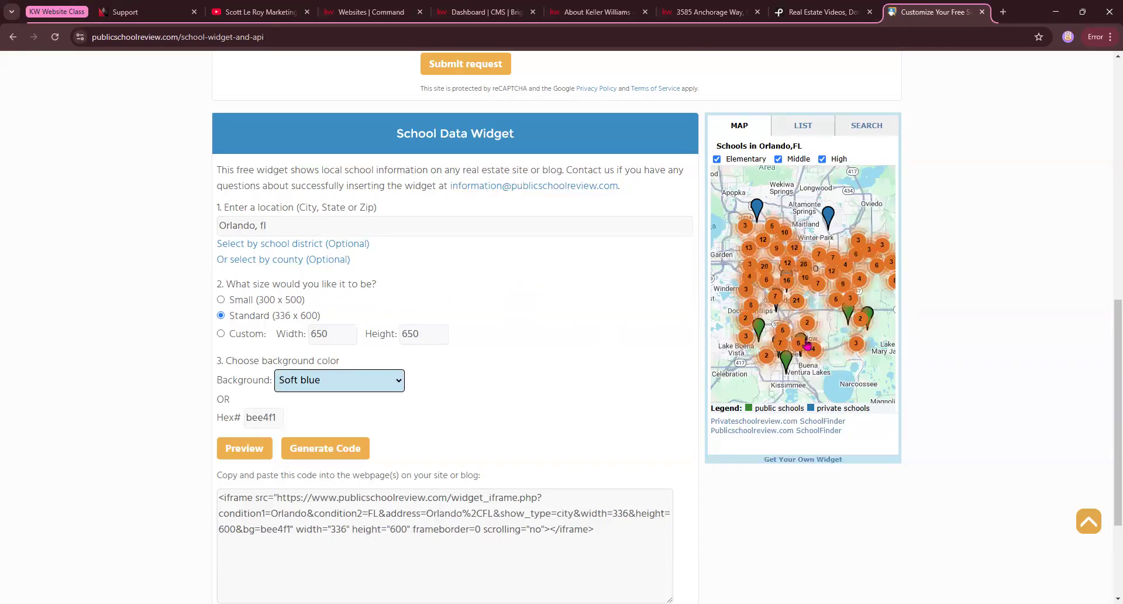
pyautogui.moveTo(723, 144); pyautogui.dragTo(810, 166)
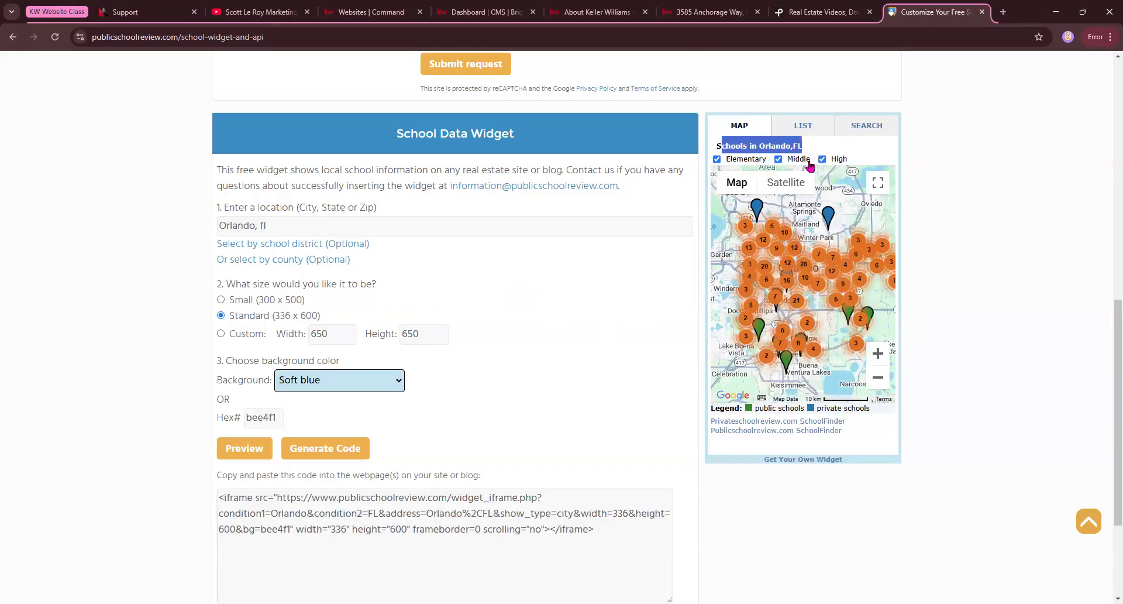
pyautogui.click(395, 278)
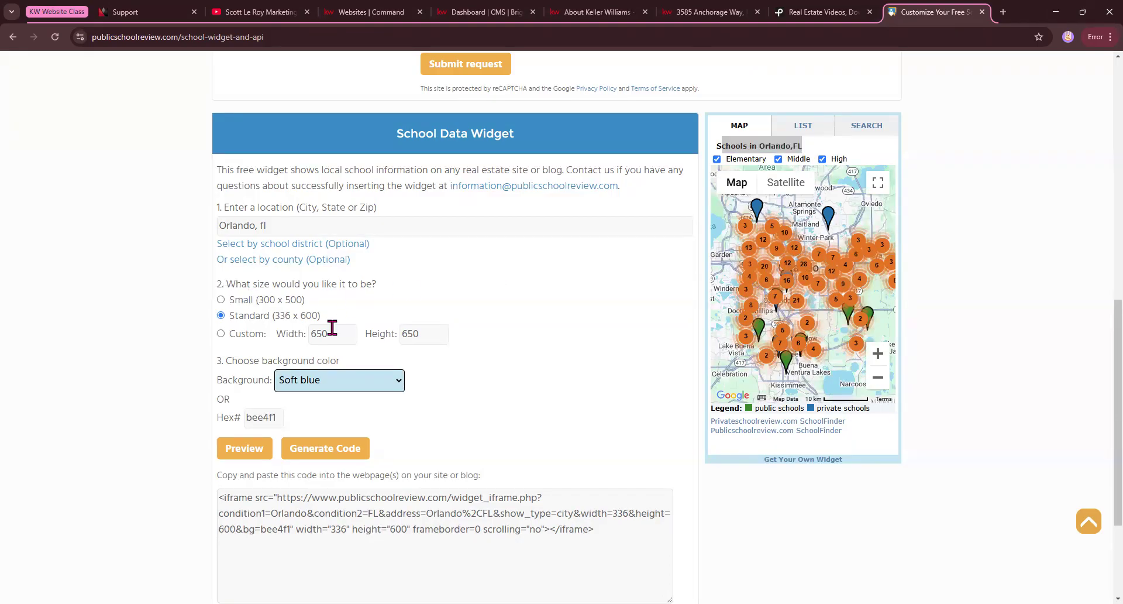
# Give the School Data Widget a custom size of 800 width by 800 height and check the preview.
pyautogui.click(221, 333)
pyautogui.click(339, 366)
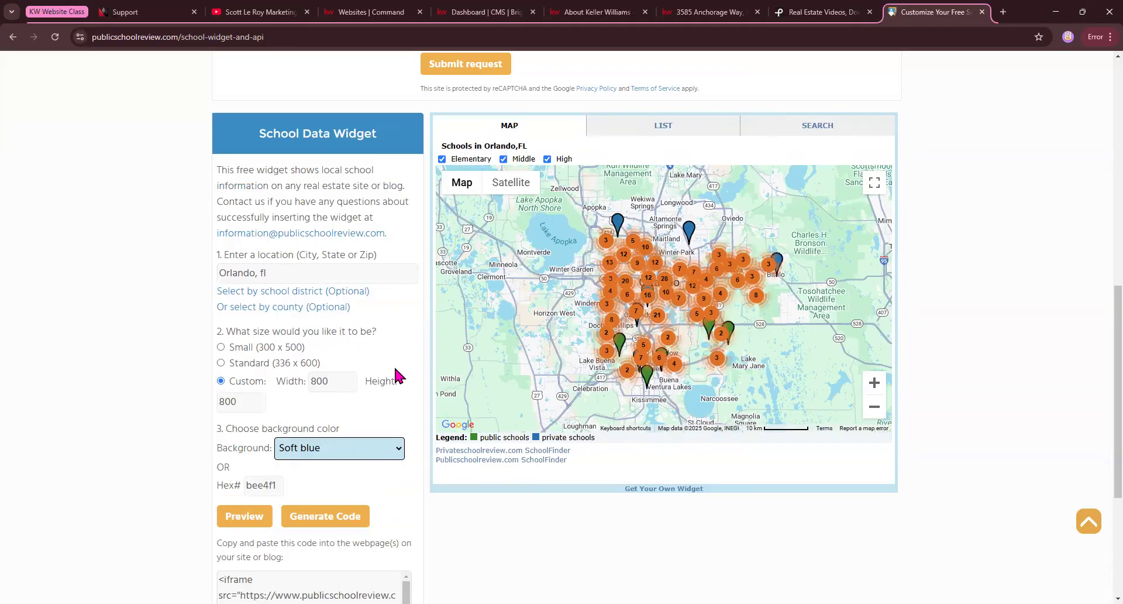
pyautogui.scroll(-2, 396, 374)
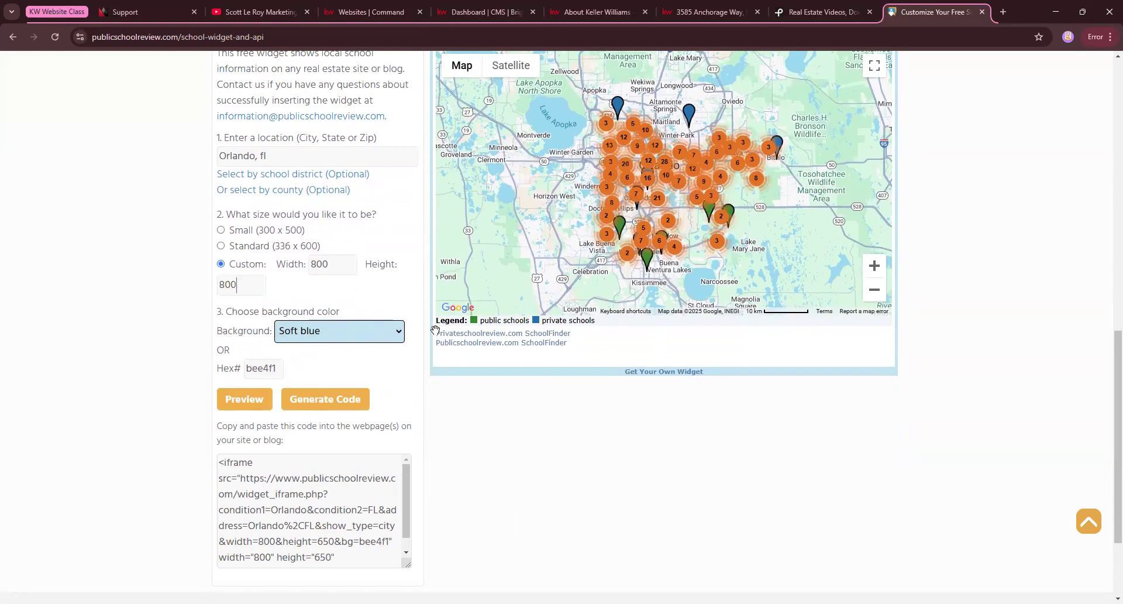
pyautogui.scroll(2, 904, 125)
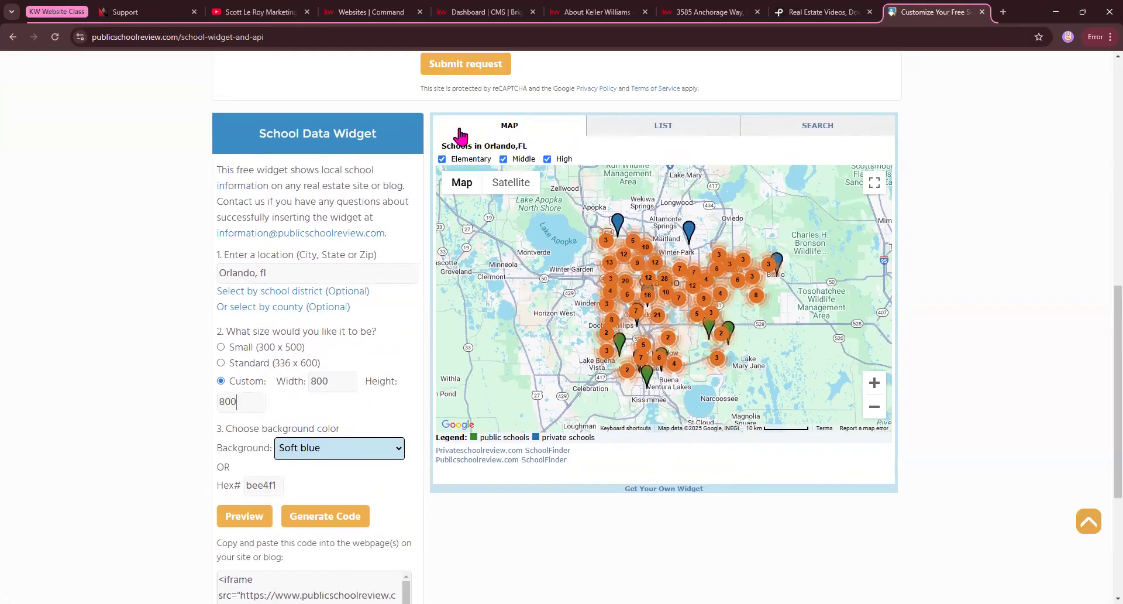
pyautogui.scroll(-1, 335, 423)
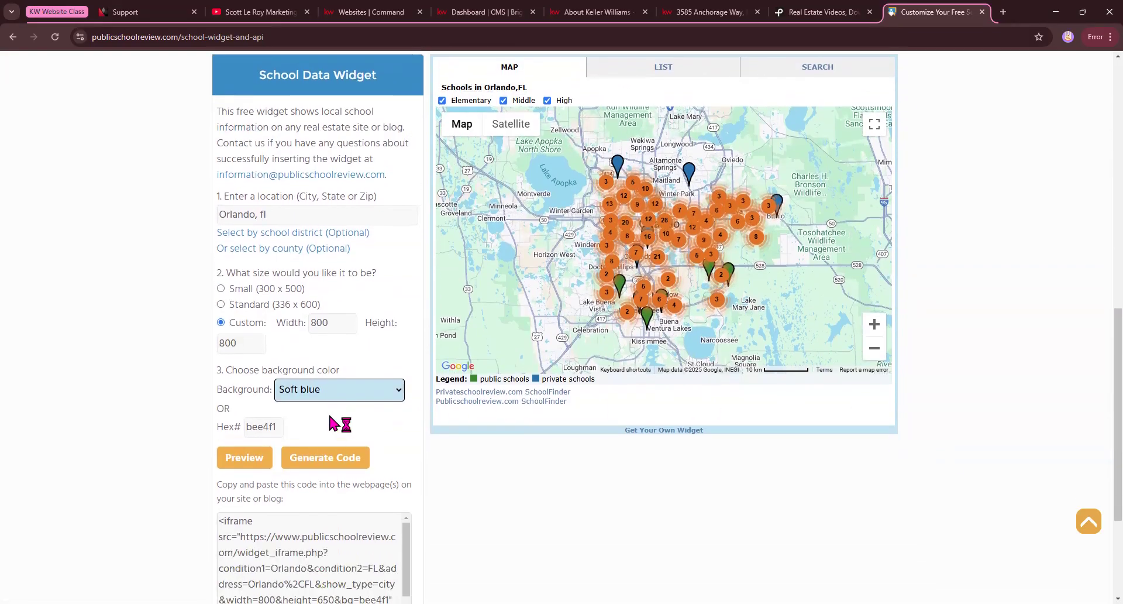
# Set the School Data Widget's background color to Black.
pyautogui.click(354, 392)
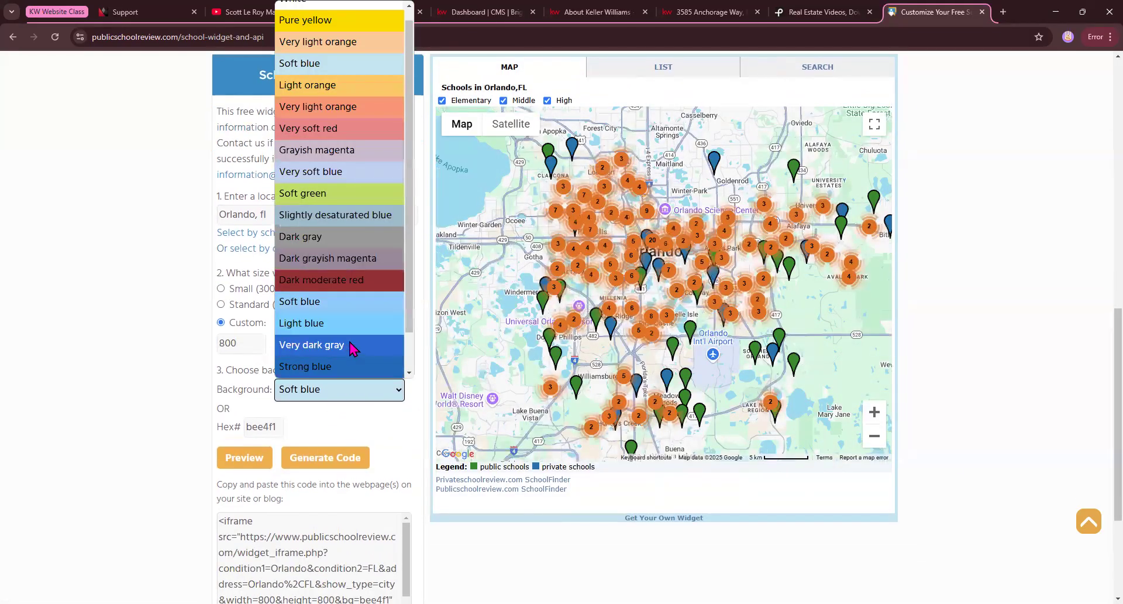
pyautogui.scroll(-1, 350, 348)
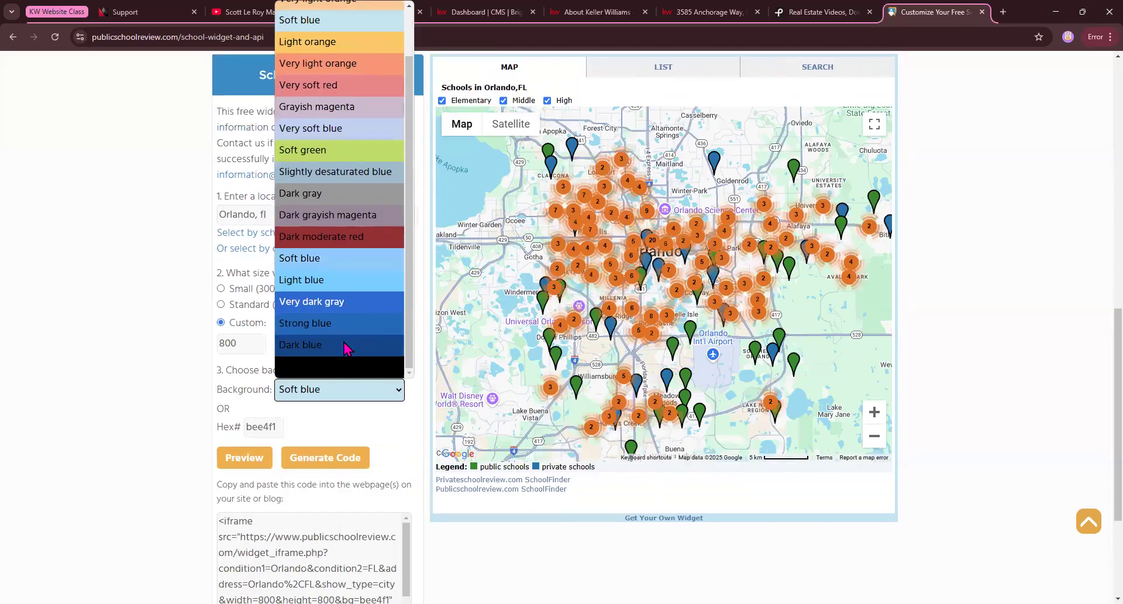
pyautogui.click(328, 372)
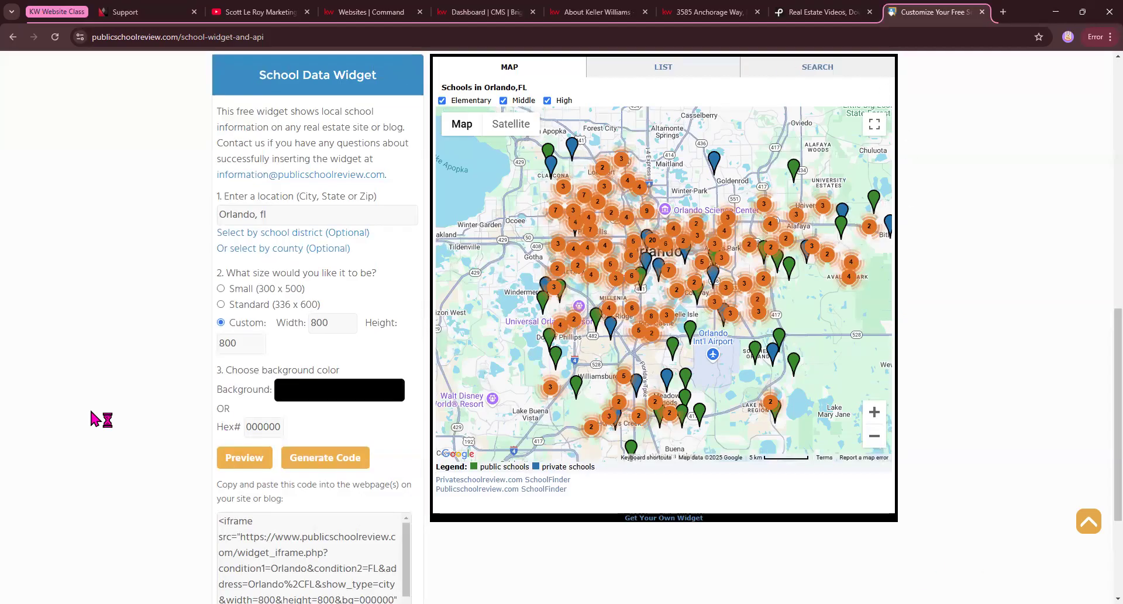
# Copy the full iframe embed code generated for the Orlando school widget.
pyautogui.scroll(-1, 94, 417)
pyautogui.scroll(-2, 91, 416)
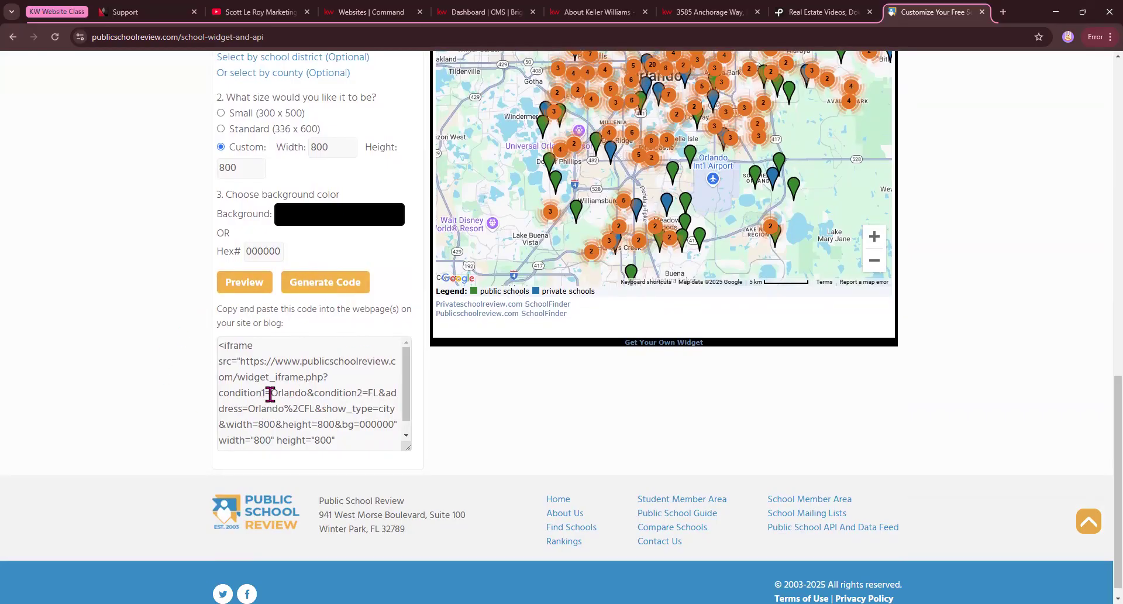
pyautogui.moveTo(270, 393); pyautogui.dragTo(381, 394)
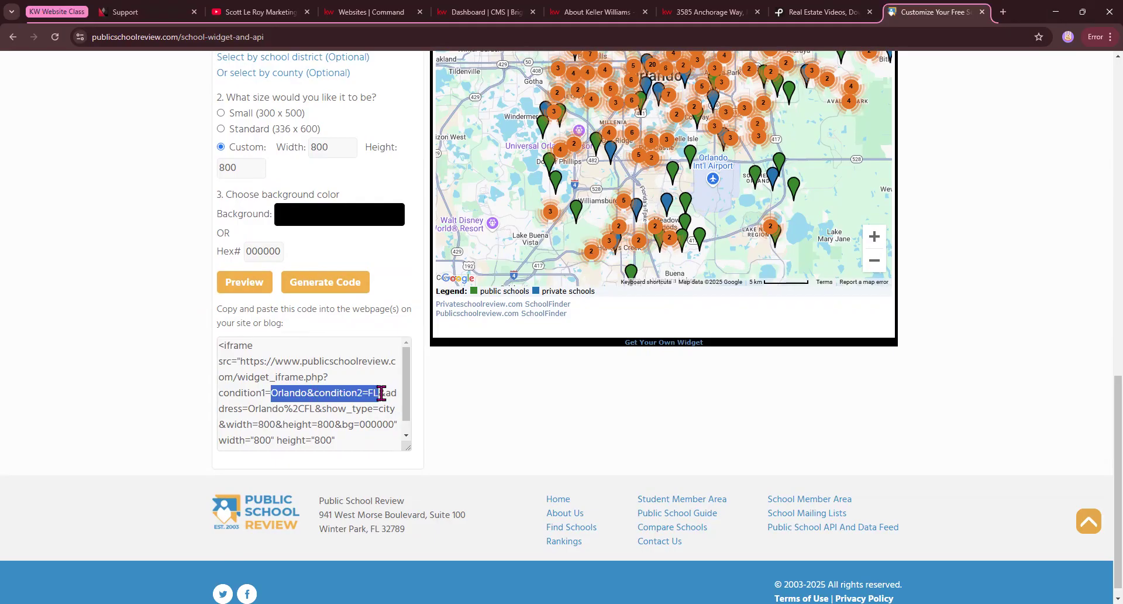
pyautogui.hotkey('ctrl', 'a')
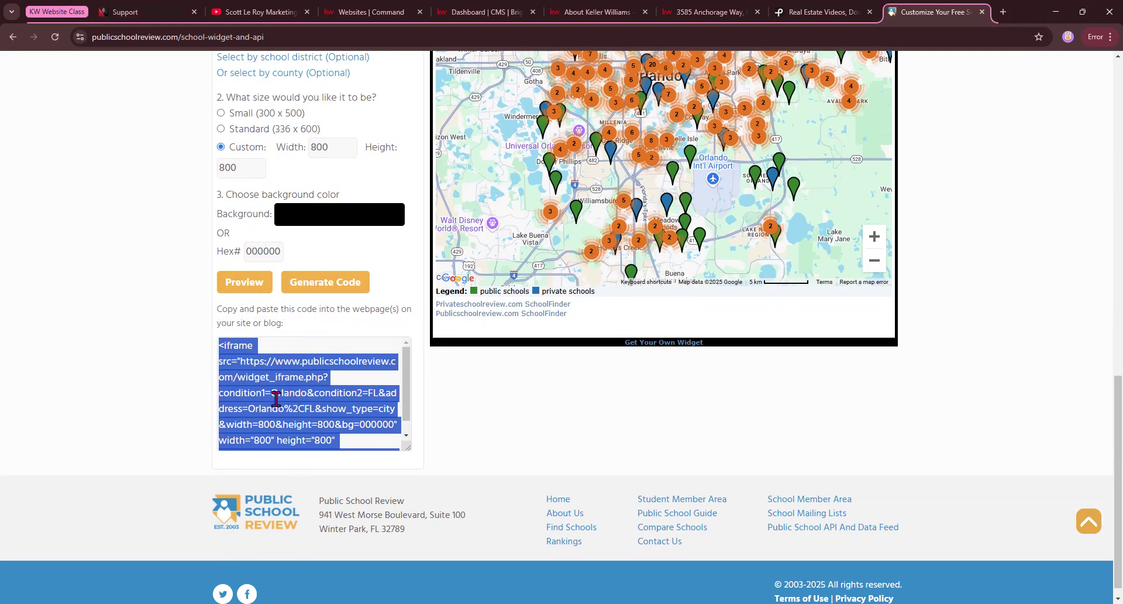
pyautogui.scroll(-1, 306, 409)
pyautogui.scroll(1, 307, 416)
pyautogui.scroll(1, 307, 416)
pyautogui.rightClick(279, 372)
pyautogui.click(303, 393)
# Return to the CMS dashboard and start a new Custom Page.
pyautogui.click(371, 13)
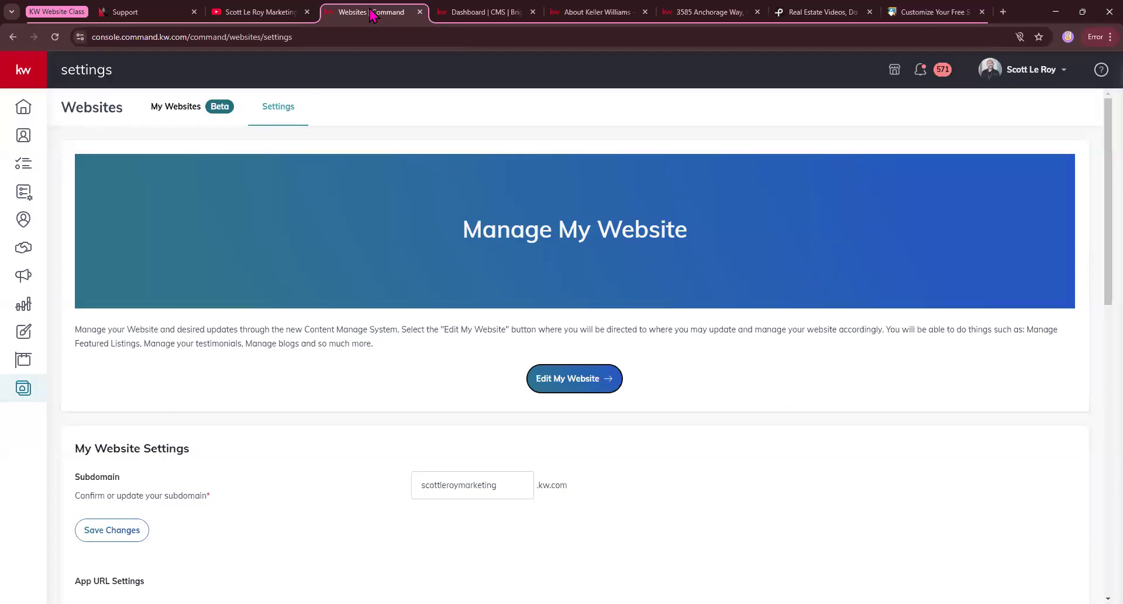
pyautogui.click(469, 11)
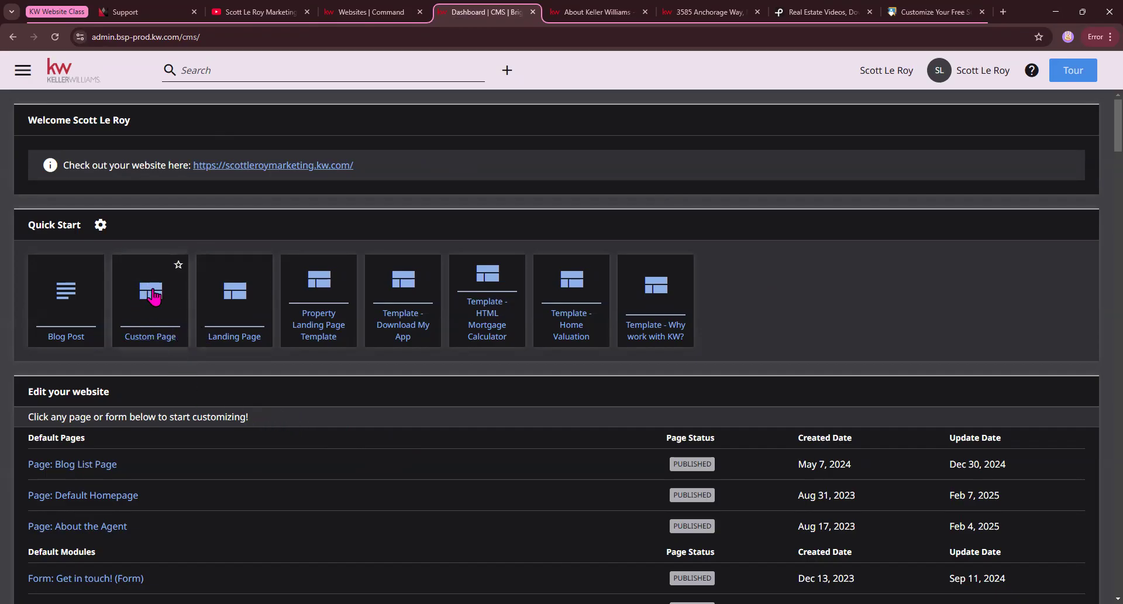
pyautogui.click(153, 339)
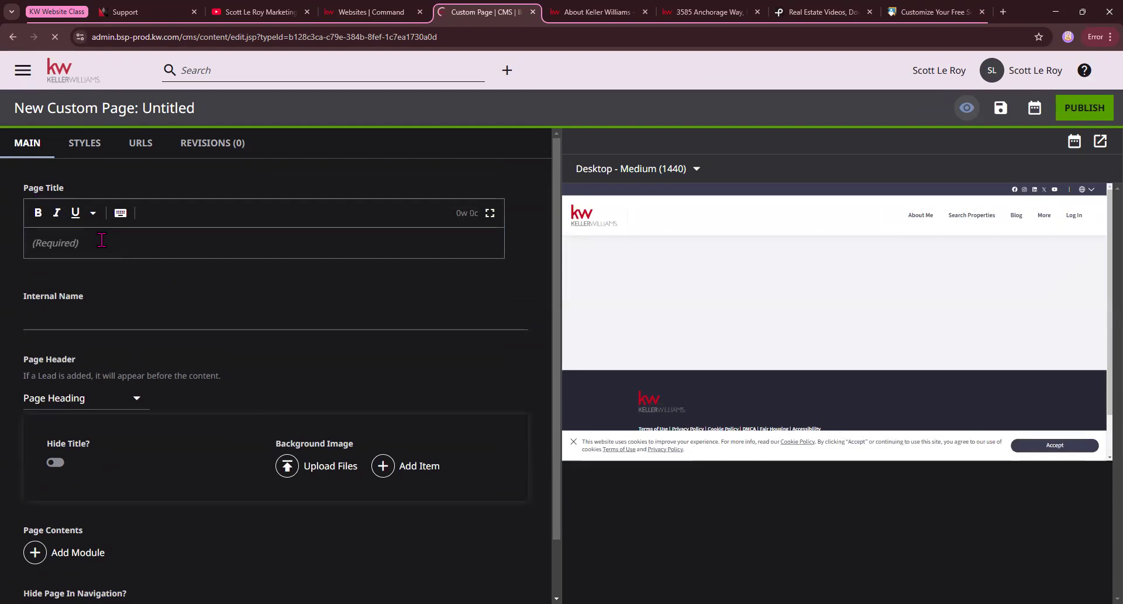
# Title the new custom page "Orlando School Search", leaving the internal name at its default.
pyautogui.click(57, 246)
pyautogui.write('Orlando School Search')
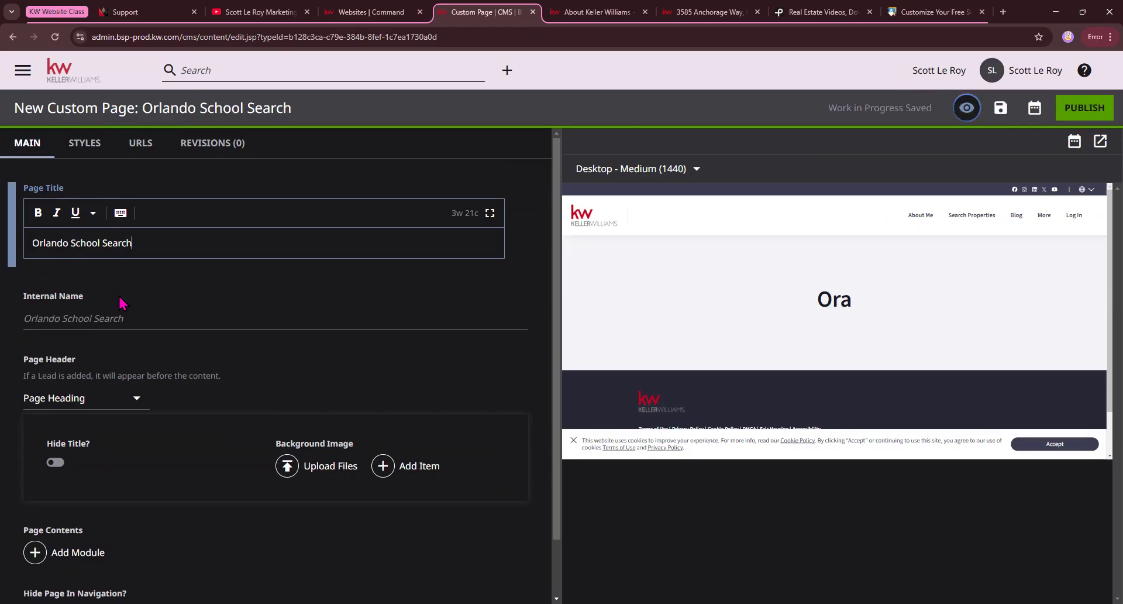
pyautogui.click(30, 320)
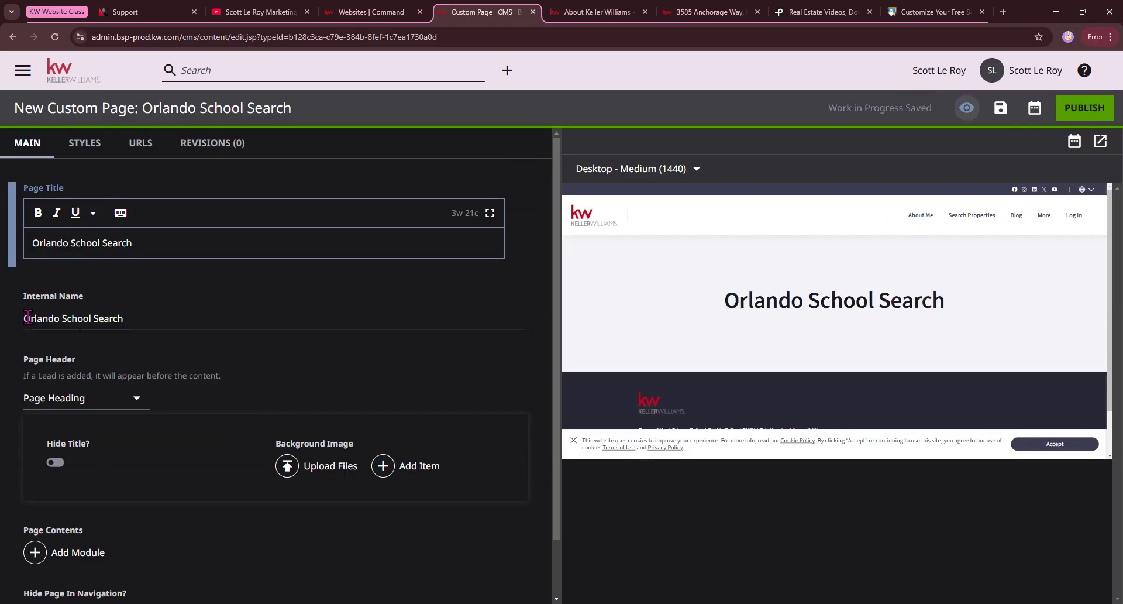
pyautogui.click(128, 231)
# Try hiding the title in the page header to check the preview, and restore it.
pyautogui.scroll(-1, 139, 330)
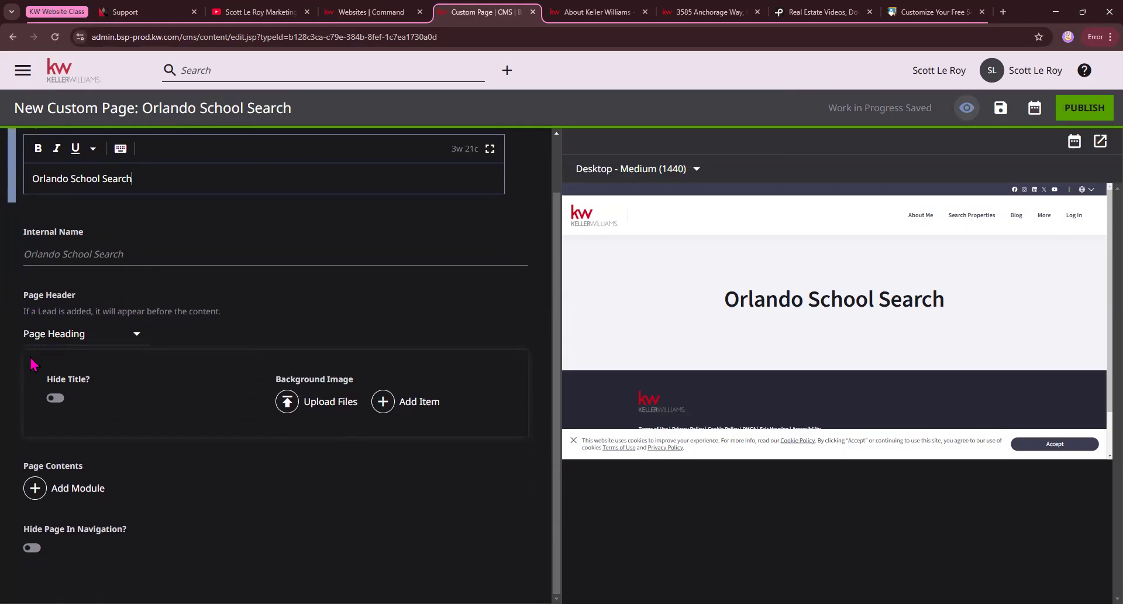
pyautogui.click(54, 398)
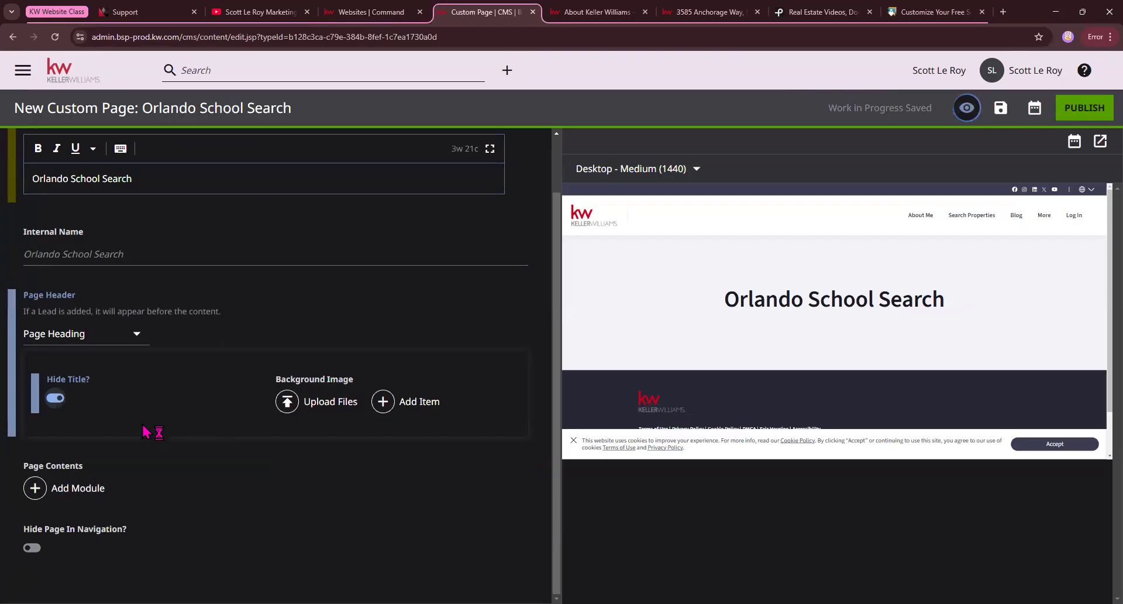
pyautogui.click(55, 398)
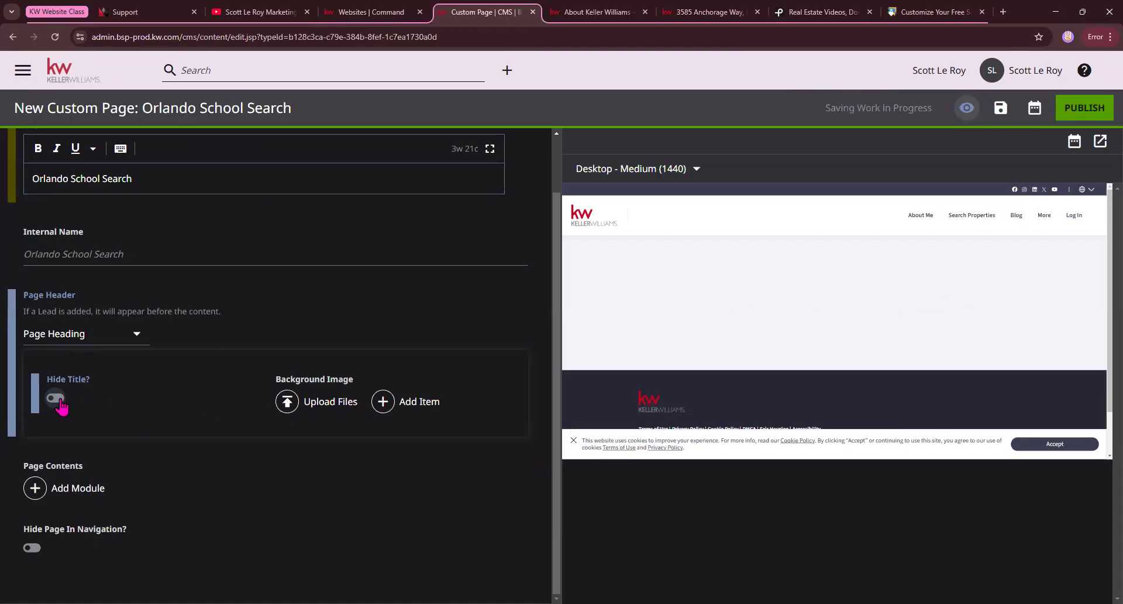
# Upload the Keller Williams logo image from the computer as the page heading's background image.
pyautogui.click(331, 409)
pyautogui.click(287, 184)
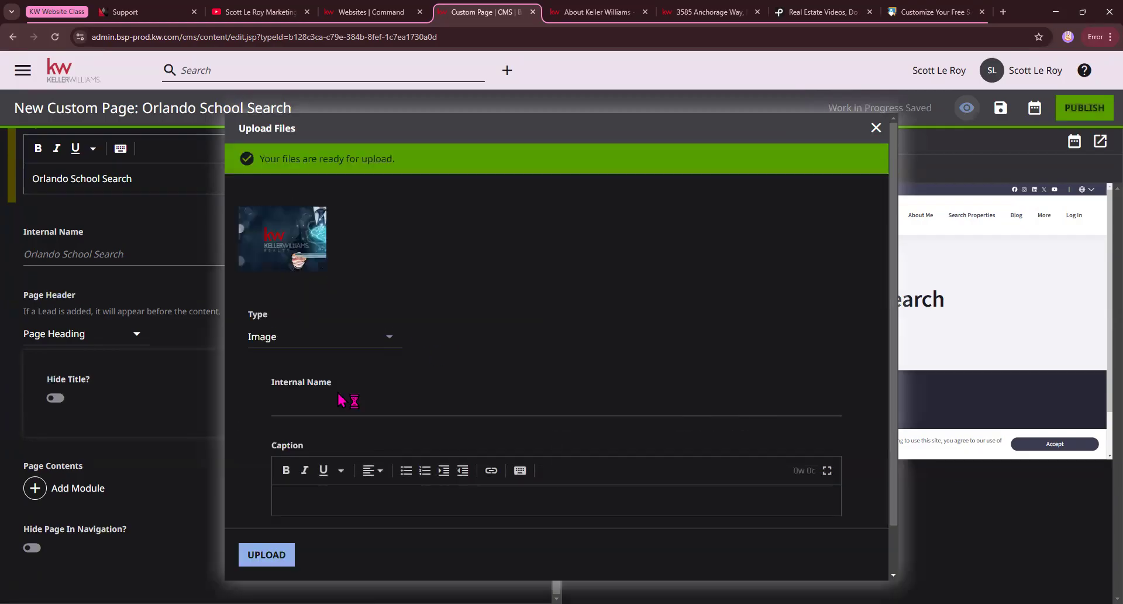
pyautogui.click(282, 556)
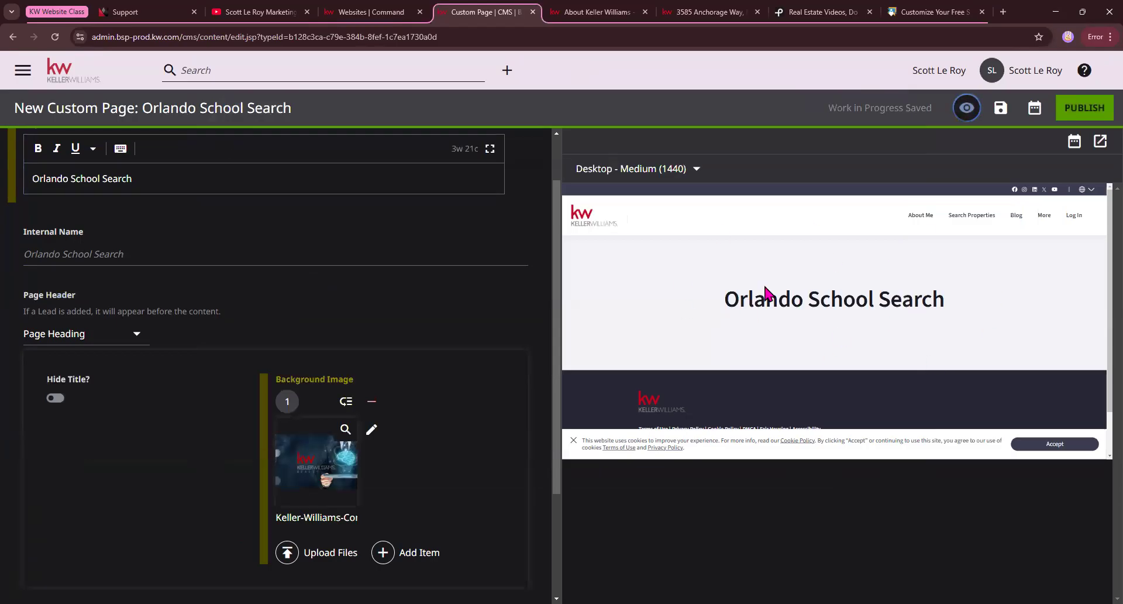
# Add an HTML Embed module to the custom page's contents.
pyautogui.scroll(-1, 364, 351)
pyautogui.scroll(-2, 326, 296)
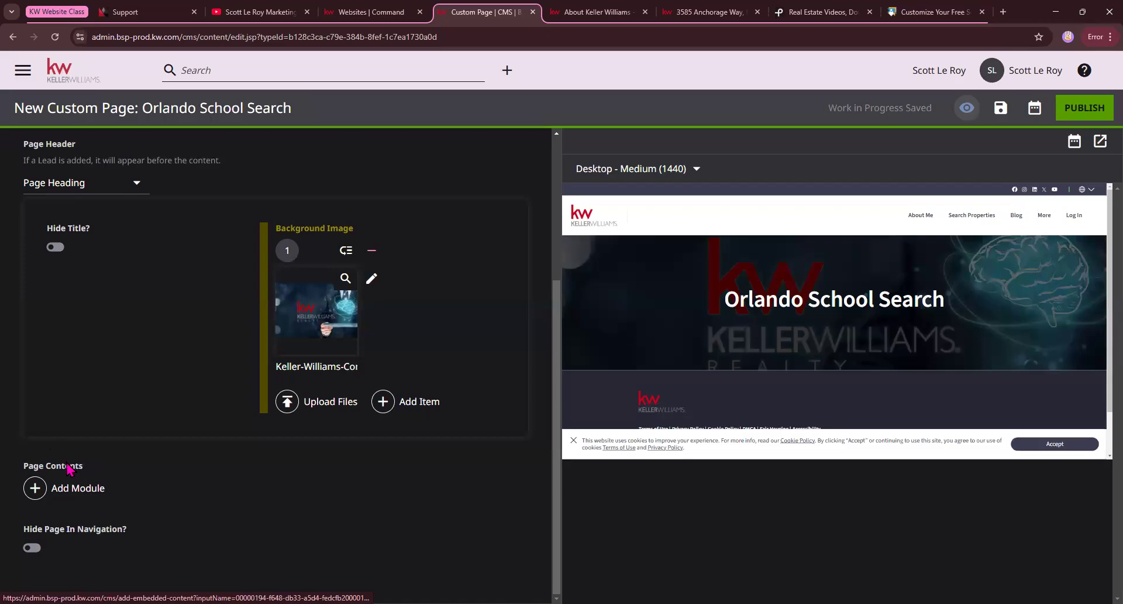
pyautogui.scroll(-1, 838, 345)
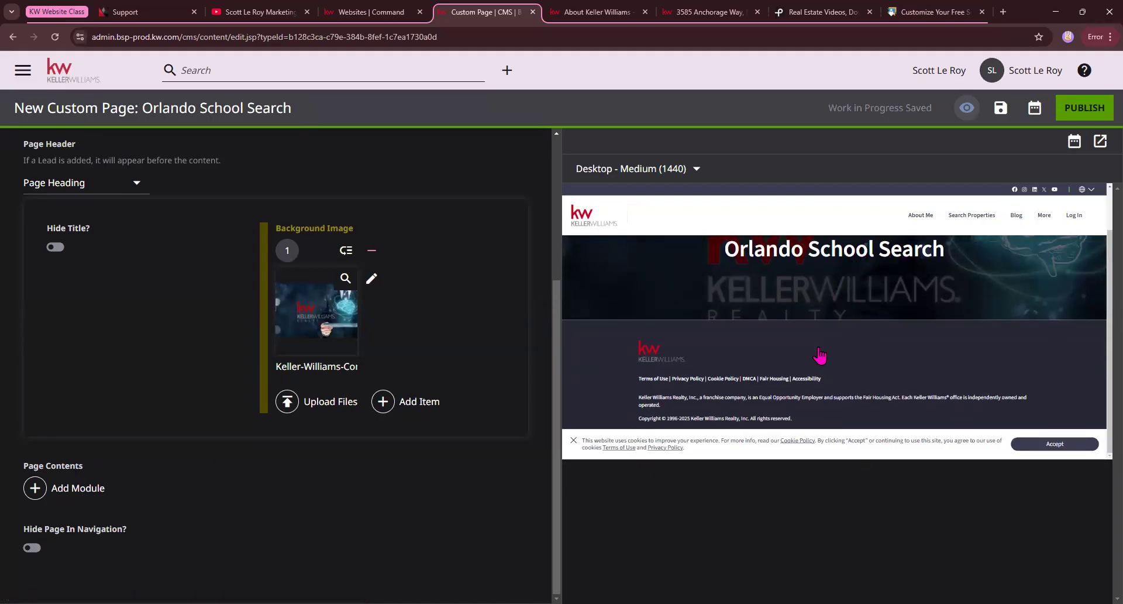
pyautogui.click(63, 495)
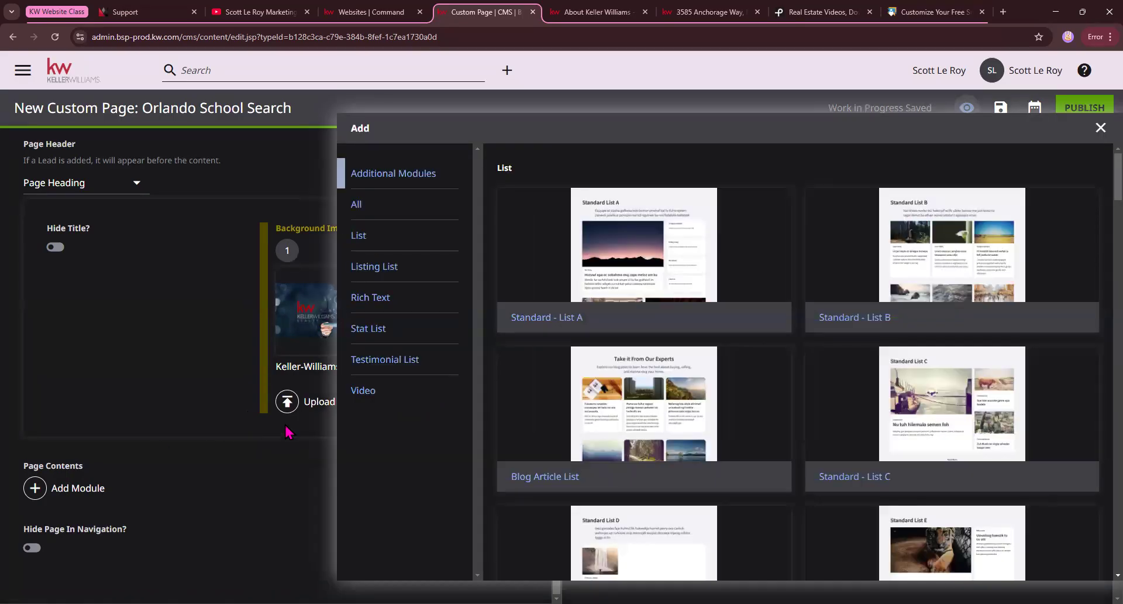
pyautogui.scroll(-8, 597, 334)
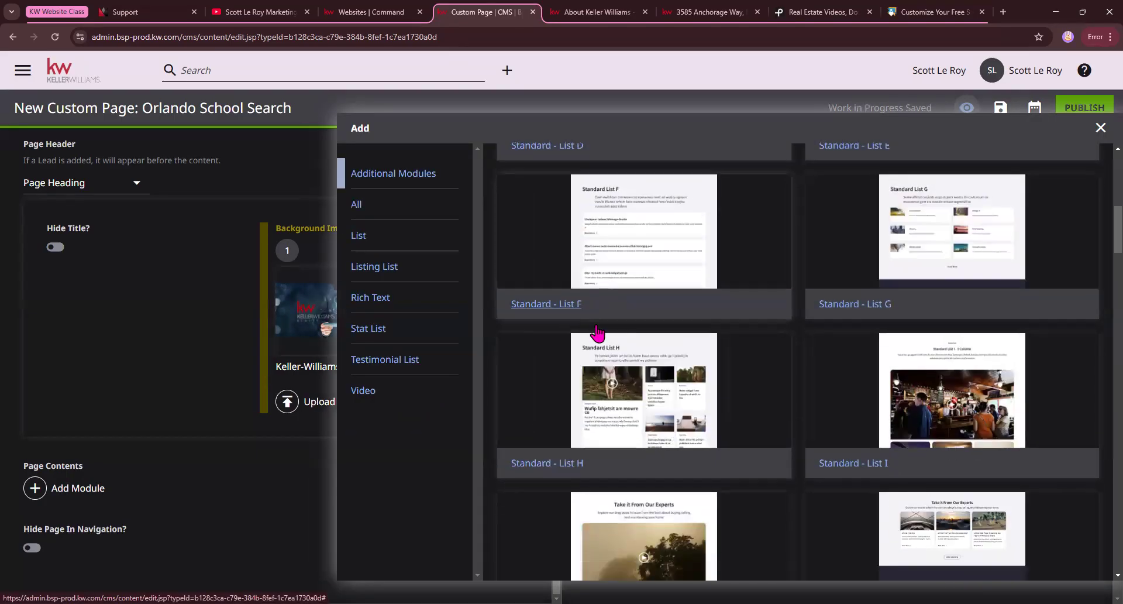
pyautogui.scroll(-20, 597, 333)
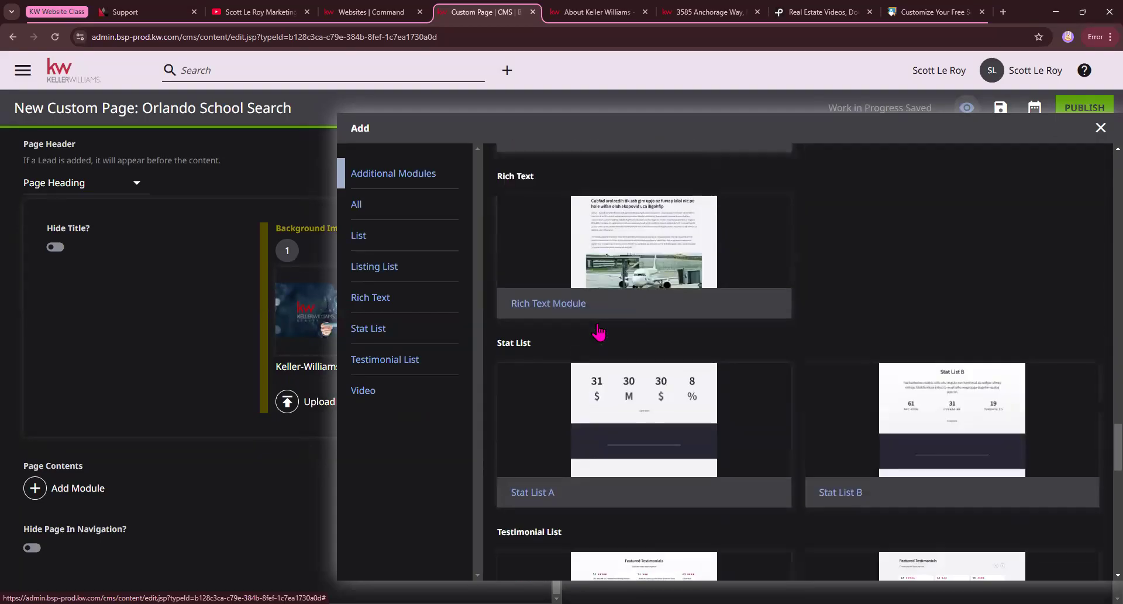
pyautogui.scroll(-12, 598, 332)
pyautogui.scroll(4, 619, 299)
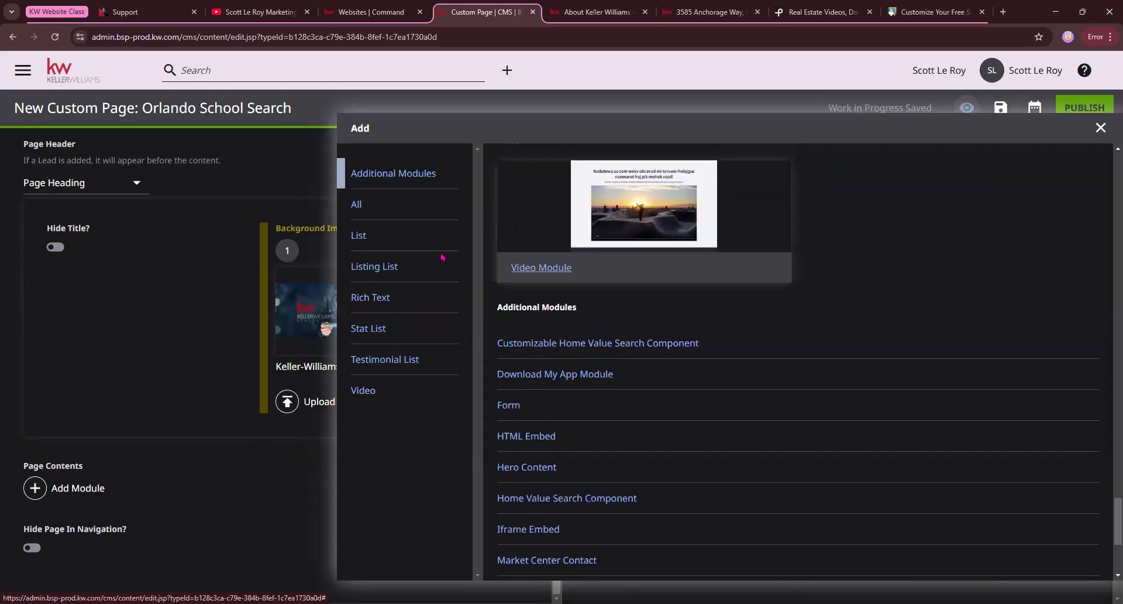
pyautogui.tripleClick(608, 309)
pyautogui.scroll(-2, 623, 343)
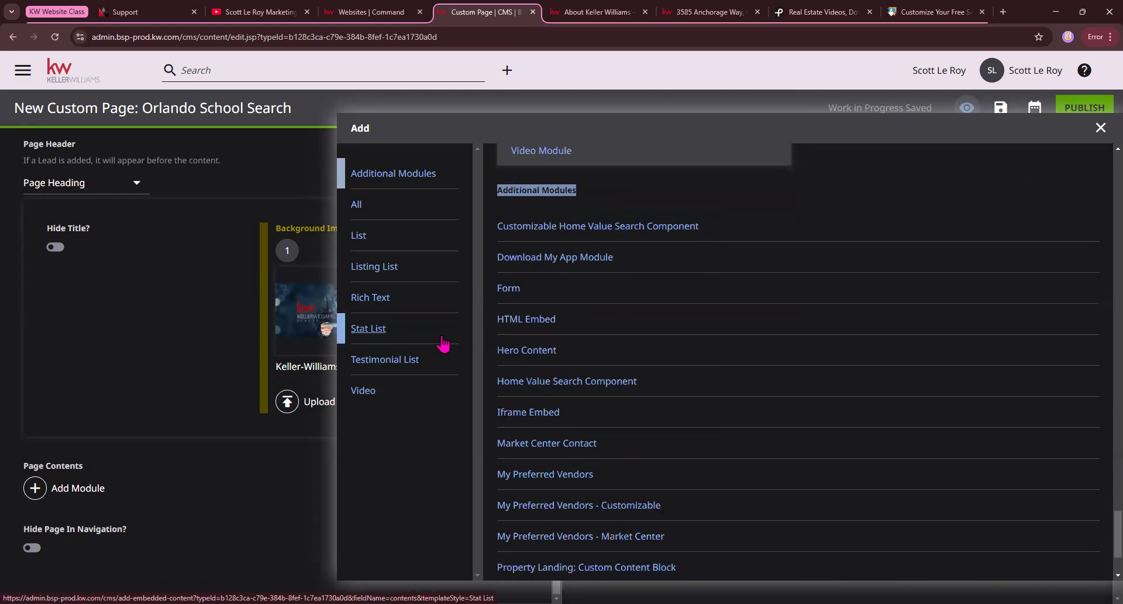
pyautogui.click(523, 320)
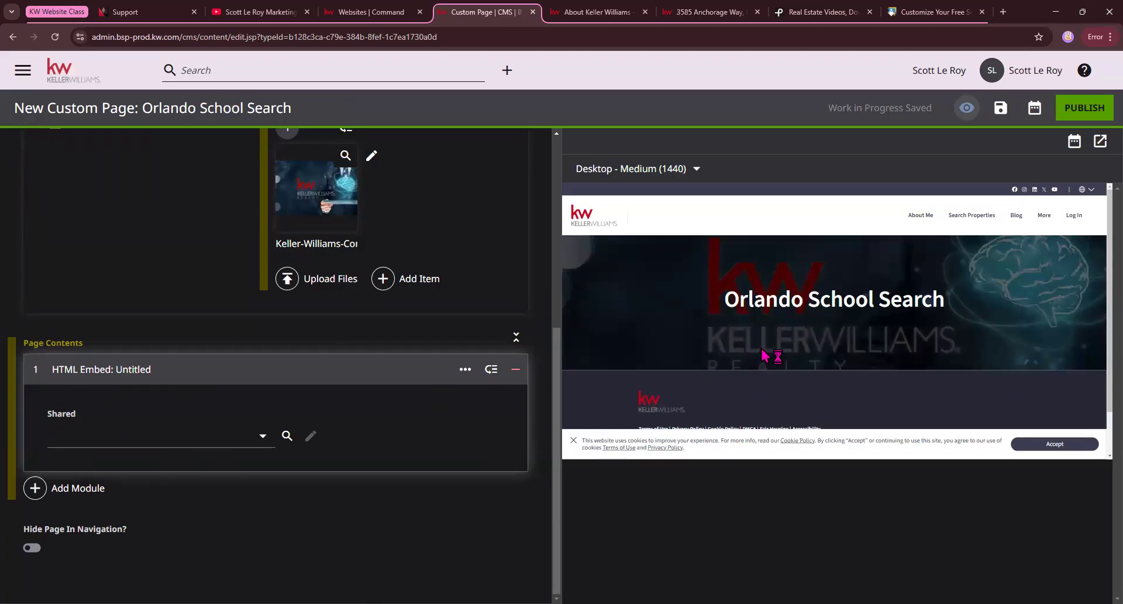
# Start a new shared HTML embed for the page's HTML Embed module.
pyautogui.click(263, 438)
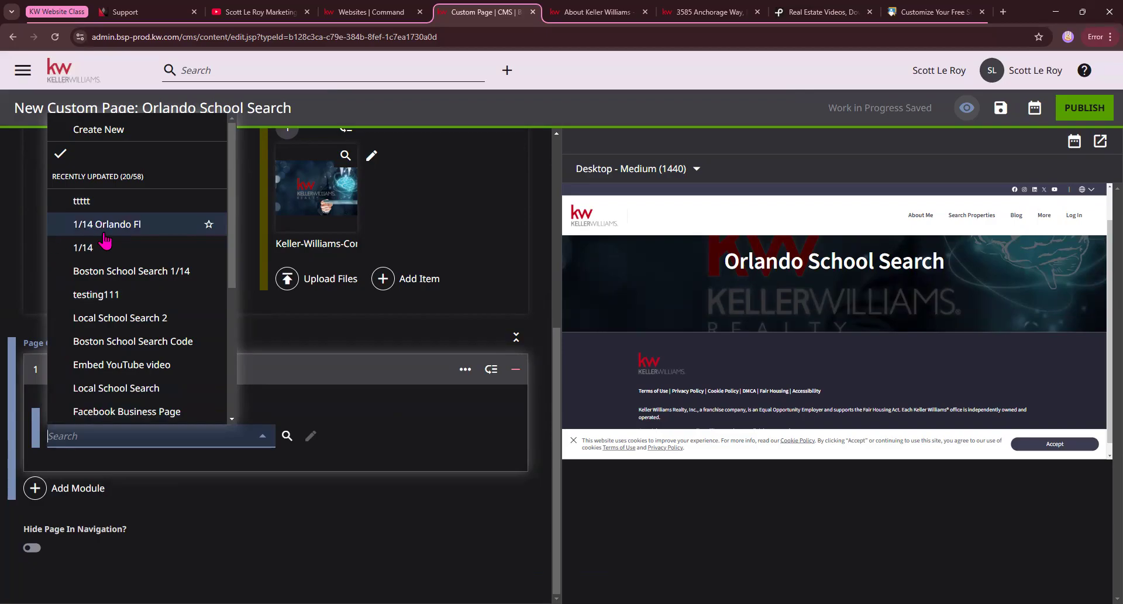
pyautogui.click(125, 136)
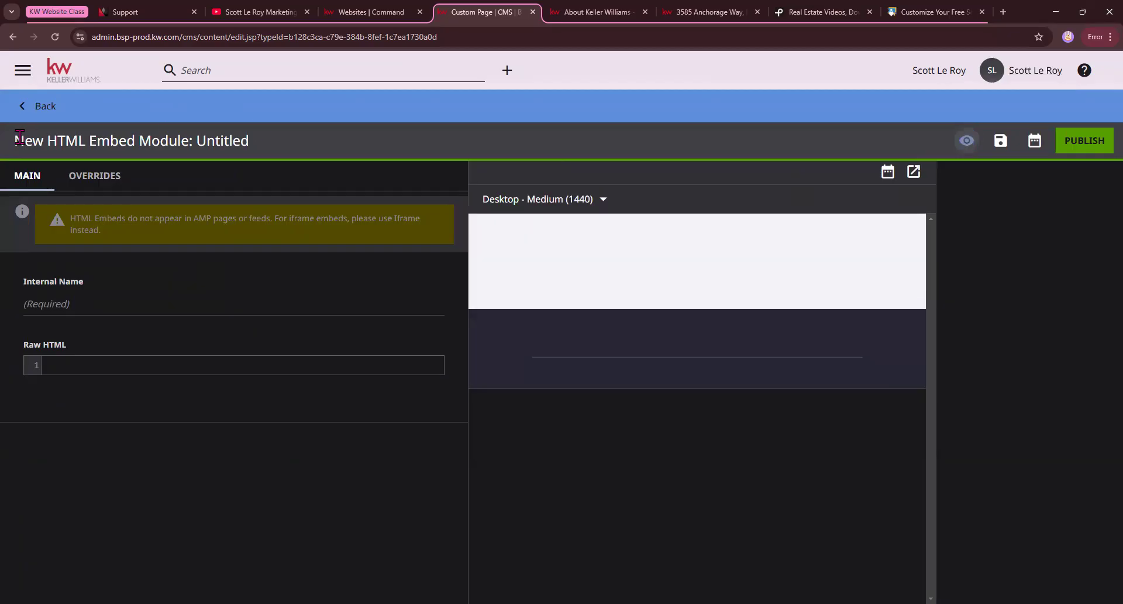
pyautogui.moveTo(18, 140); pyautogui.dragTo(204, 140)
pyautogui.click(241, 143)
pyautogui.doubleClick(241, 142)
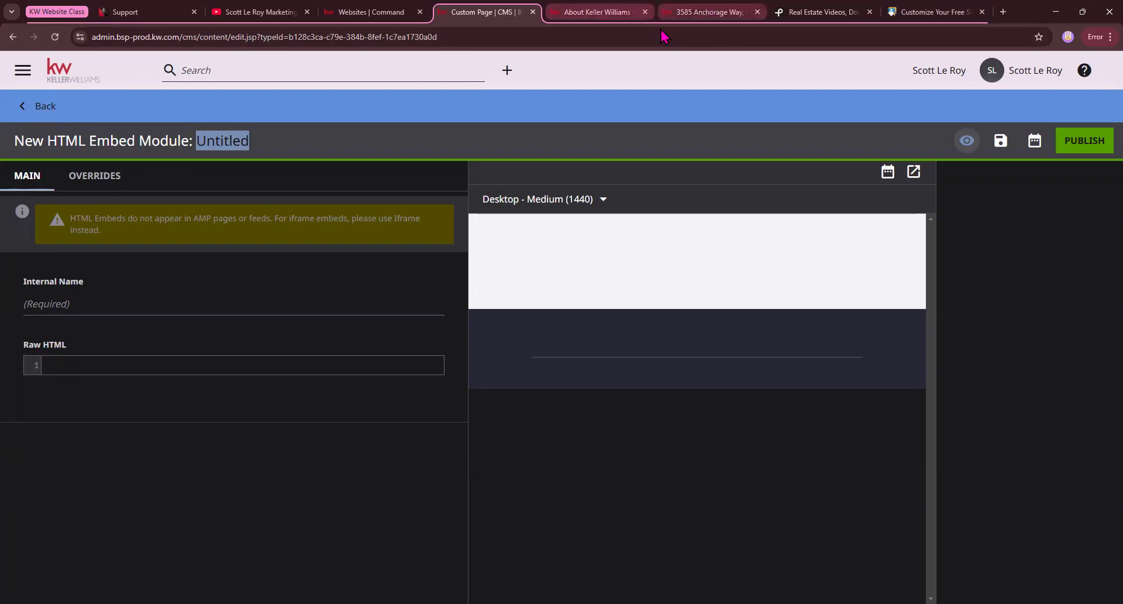
# Paste the copied Public School Review iframe code for Orlando, FL into the embed's raw HTML.
pyautogui.click(85, 366)
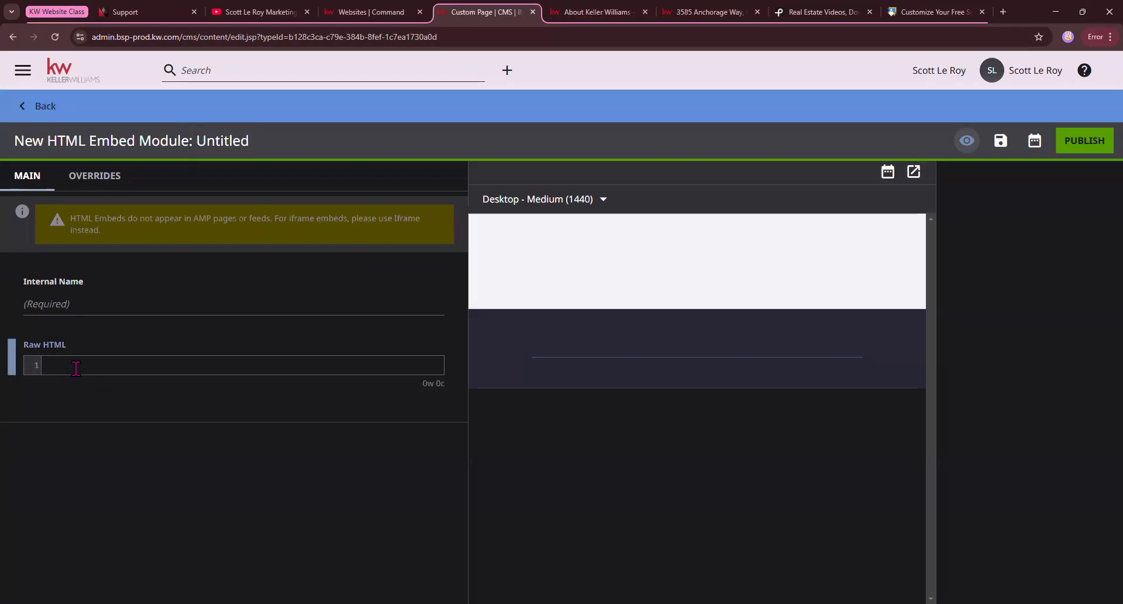
pyautogui.rightClick(76, 367)
pyautogui.click(106, 214)
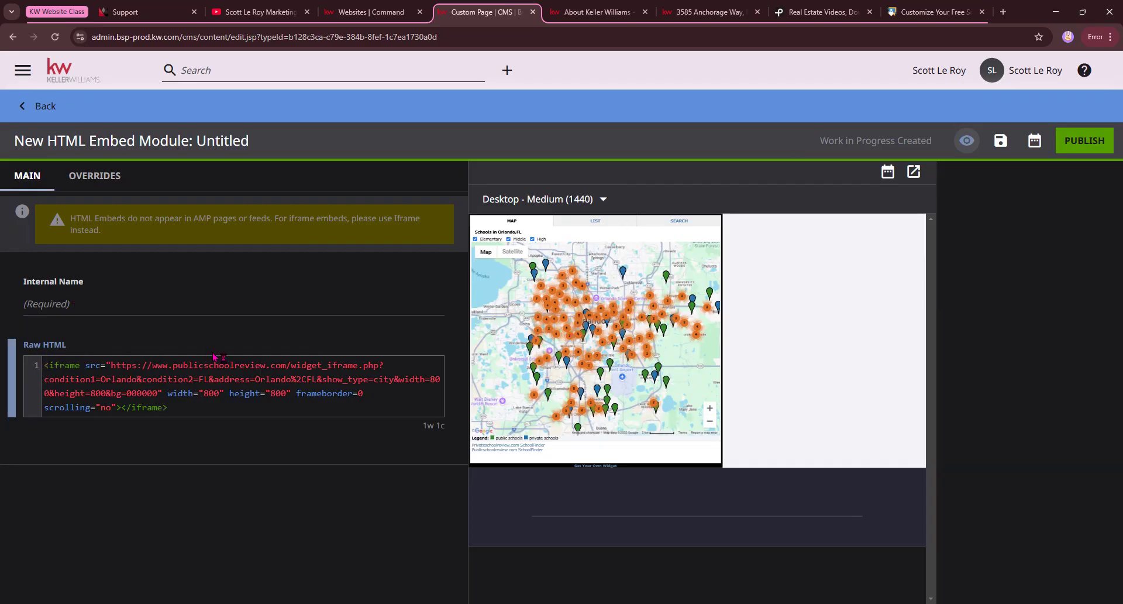
# Insert a <center> tag before the iframe code to center the school widget.
pyautogui.write('<cent')
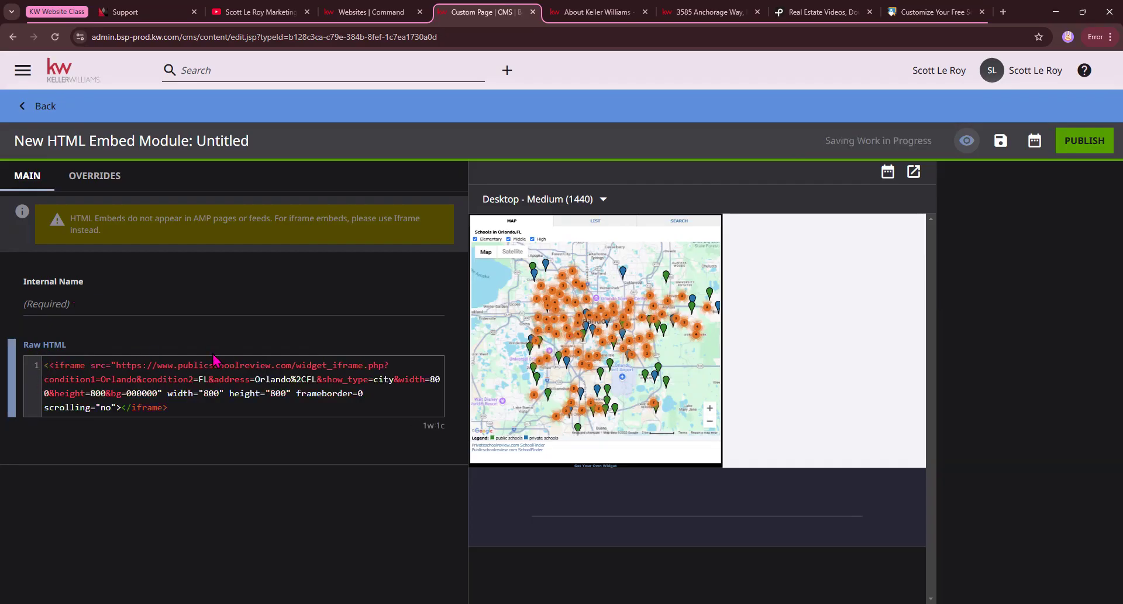
pyautogui.write('er')
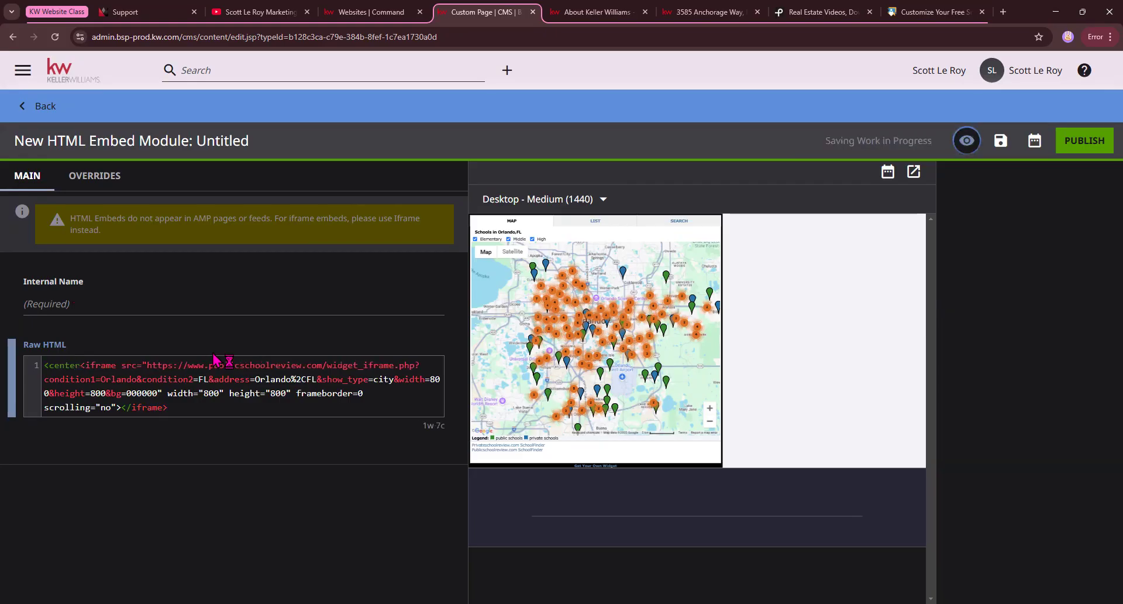
pyautogui.write('>')
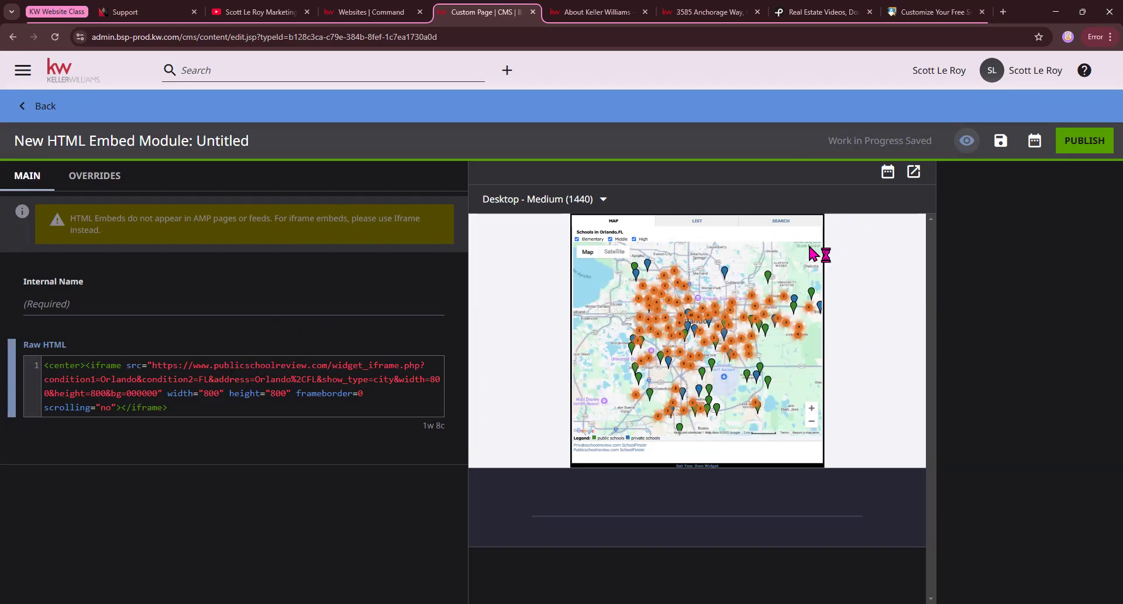
pyautogui.scroll(-2, 726, 331)
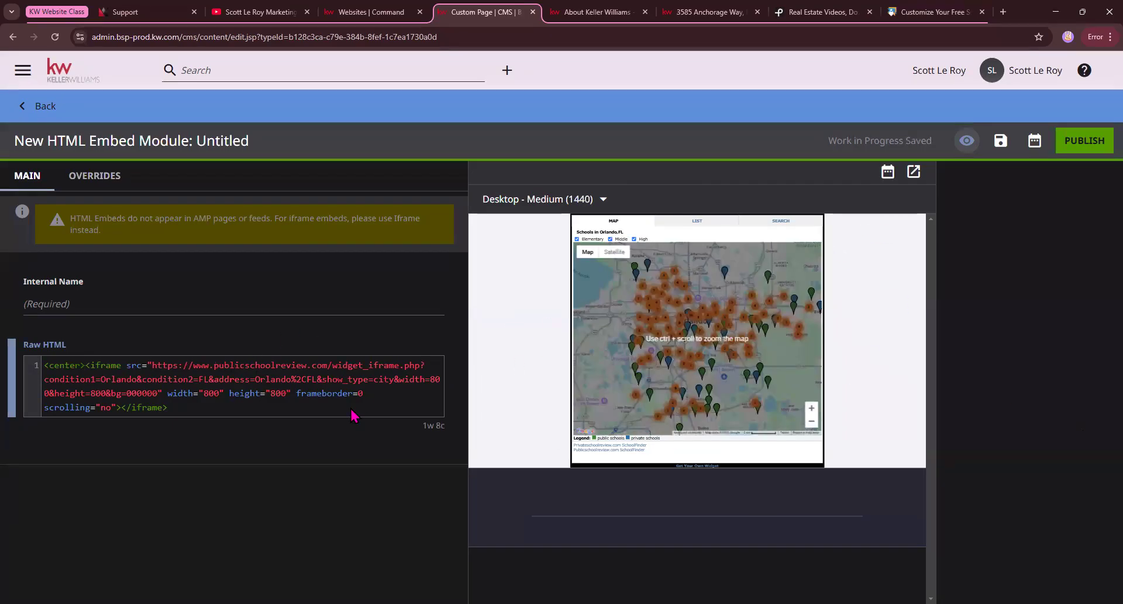
# Set the embed's internal name to "Orlando school 2/11" and publish the embed module.
pyautogui.click(41, 308)
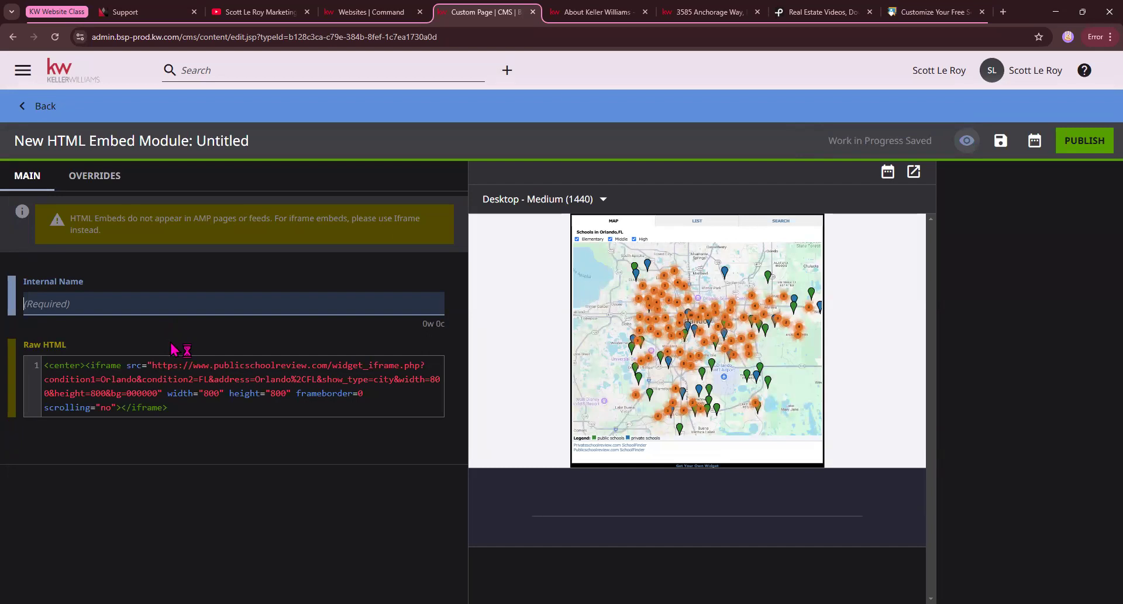
pyautogui.write('Orlando school 2/11')
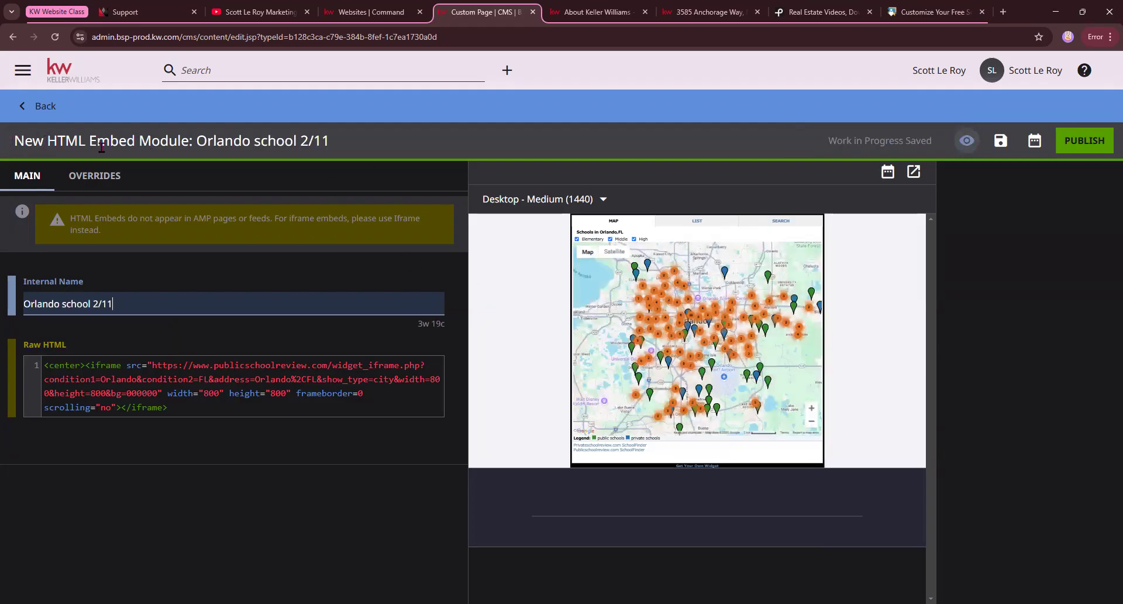
pyautogui.click(1095, 146)
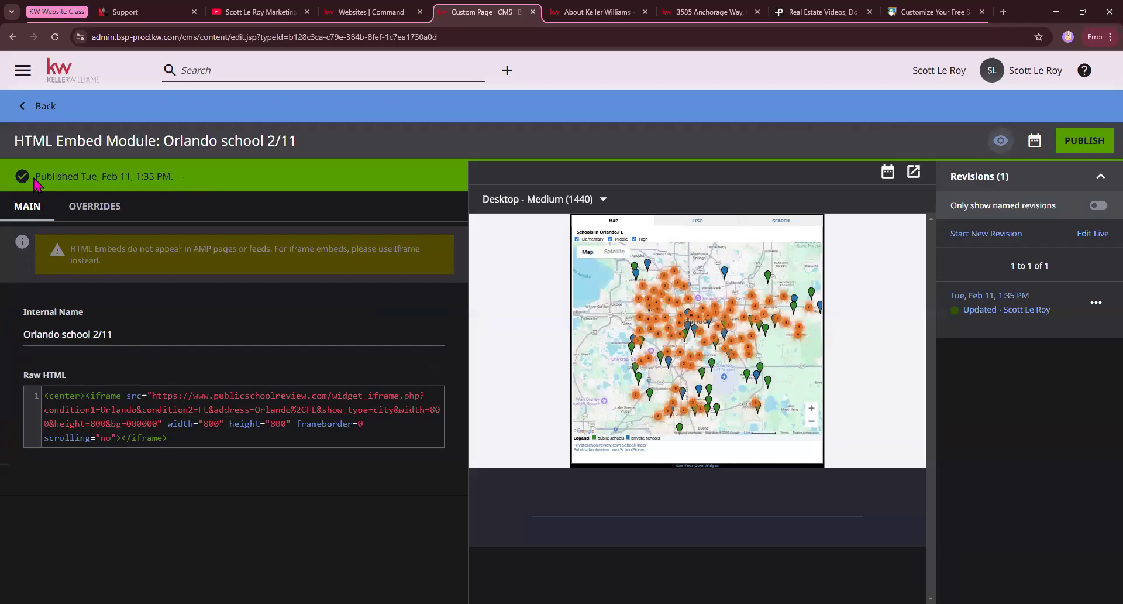
pyautogui.moveTo(34, 176); pyautogui.dragTo(190, 186)
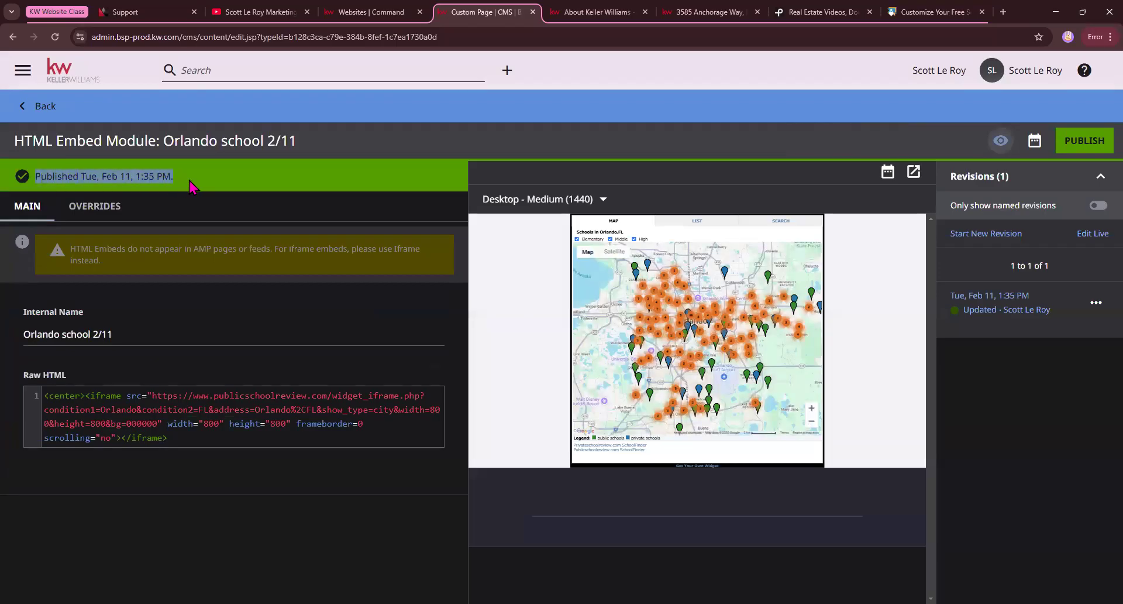
# Return to the custom page and assign the shared embed "Orlando school 2/11" to the HTML Embed module.
pyautogui.click(46, 107)
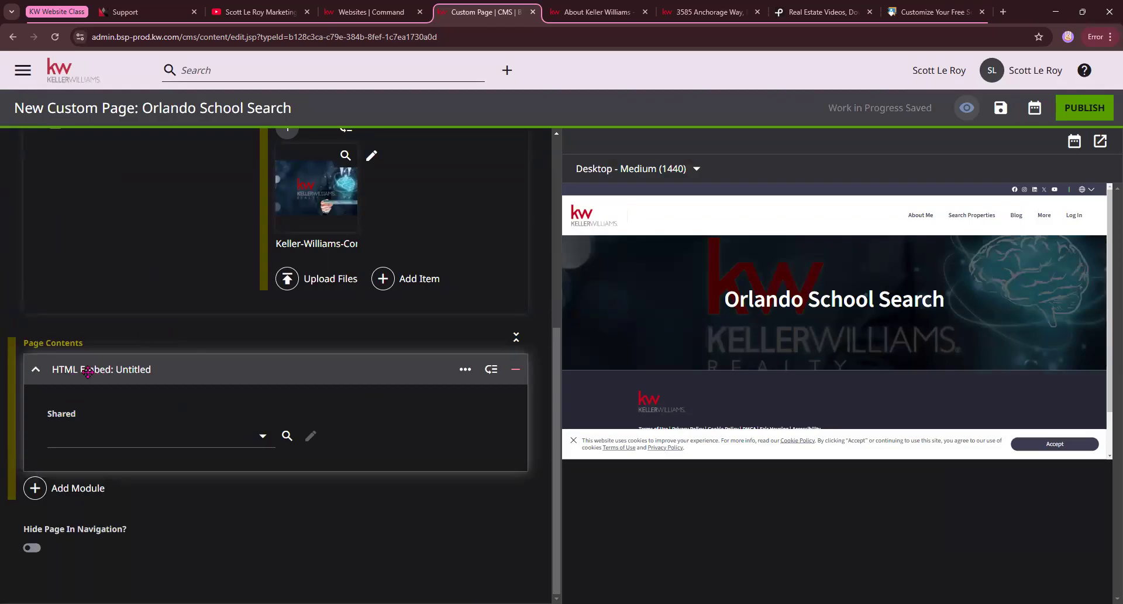
pyautogui.click(263, 437)
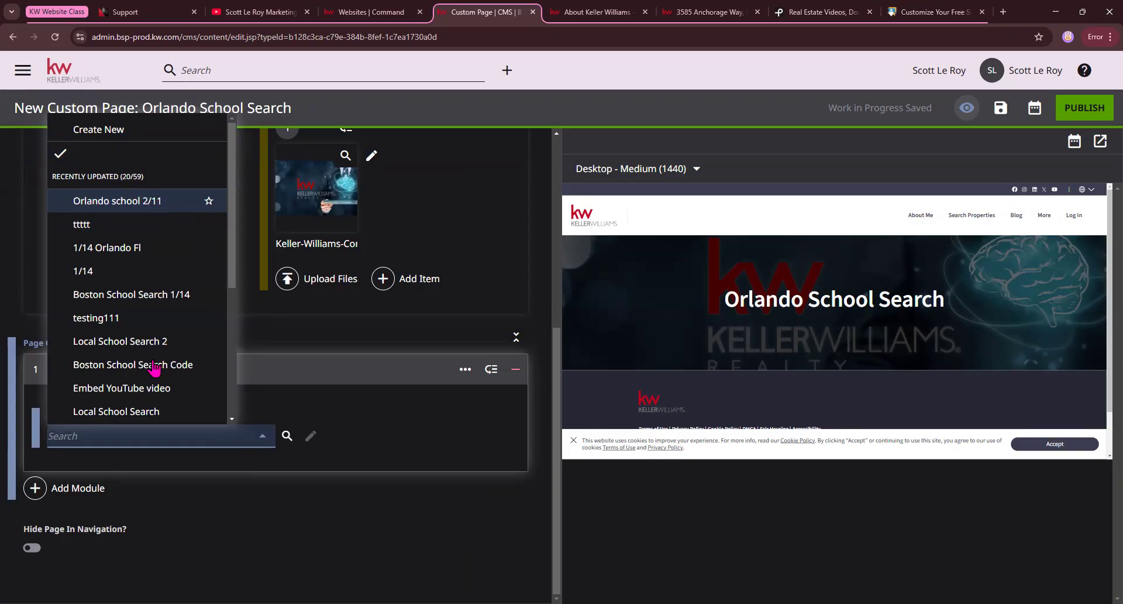
pyautogui.click(151, 200)
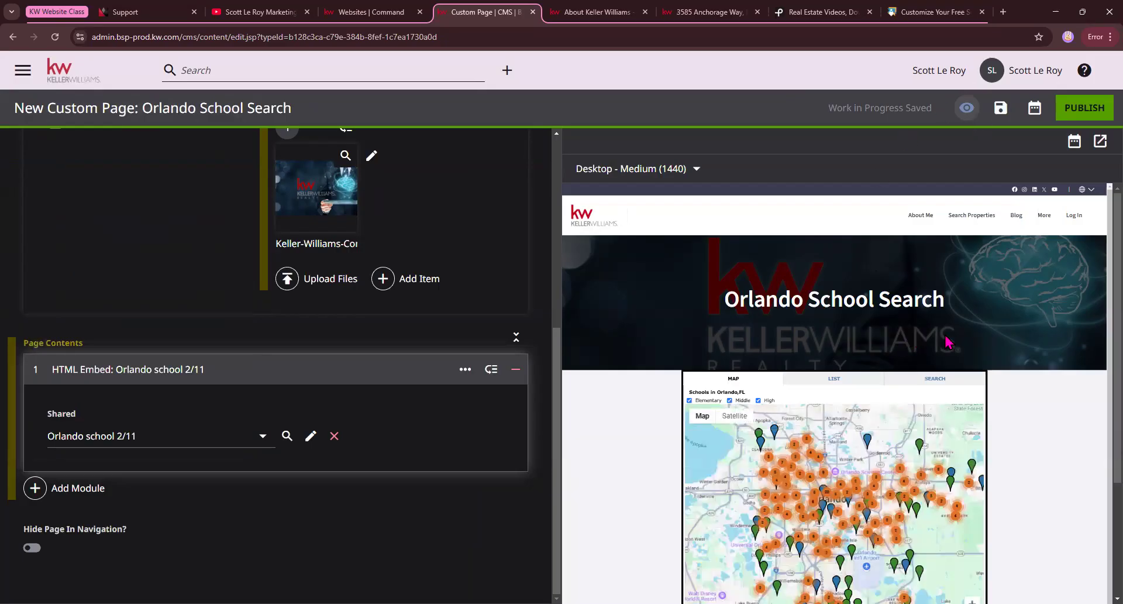
# Examine the school widget's map, list and search views in the page preview.
pyautogui.scroll(-1, 987, 344)
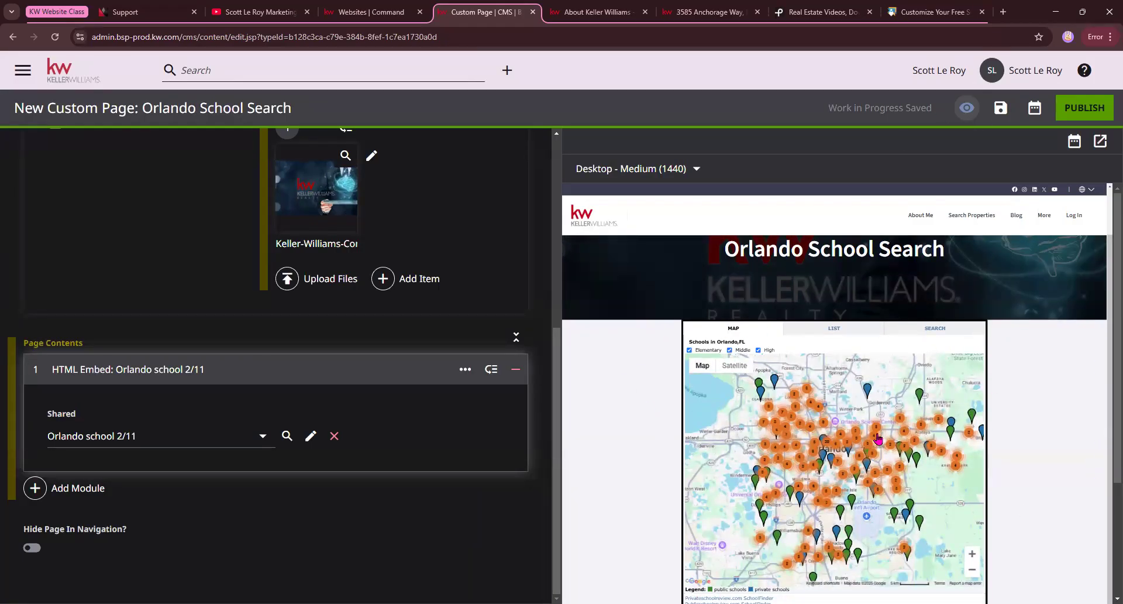
pyautogui.scroll(1, 878, 438)
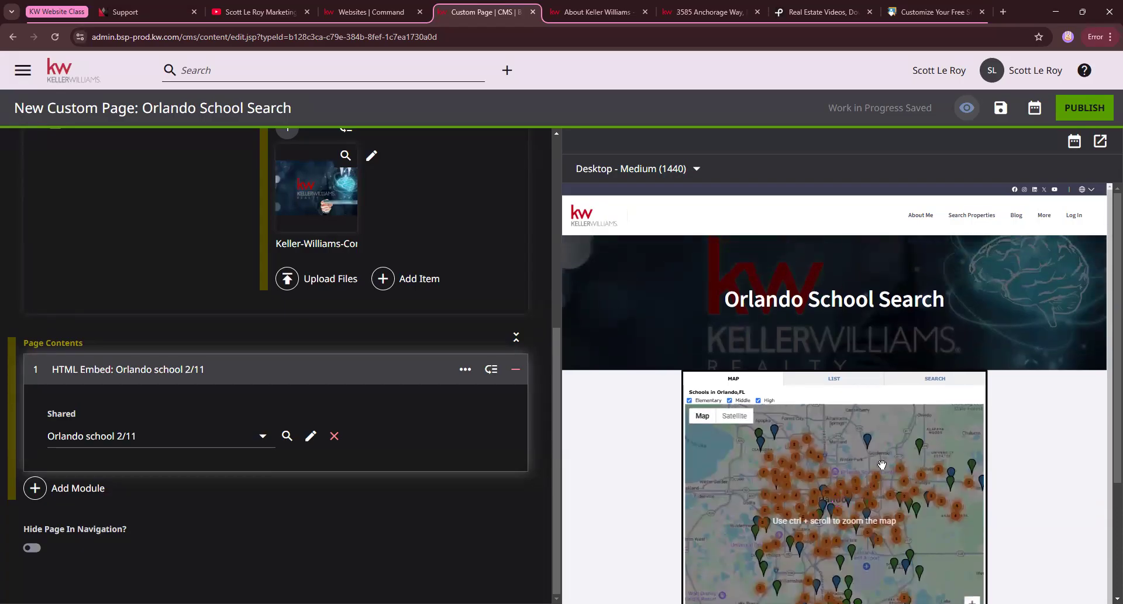
pyautogui.scroll(-1, 854, 453)
pyautogui.keyDown('ctrl'); pyautogui.scroll(5, 845, 409); pyautogui.keyUp('ctrl')
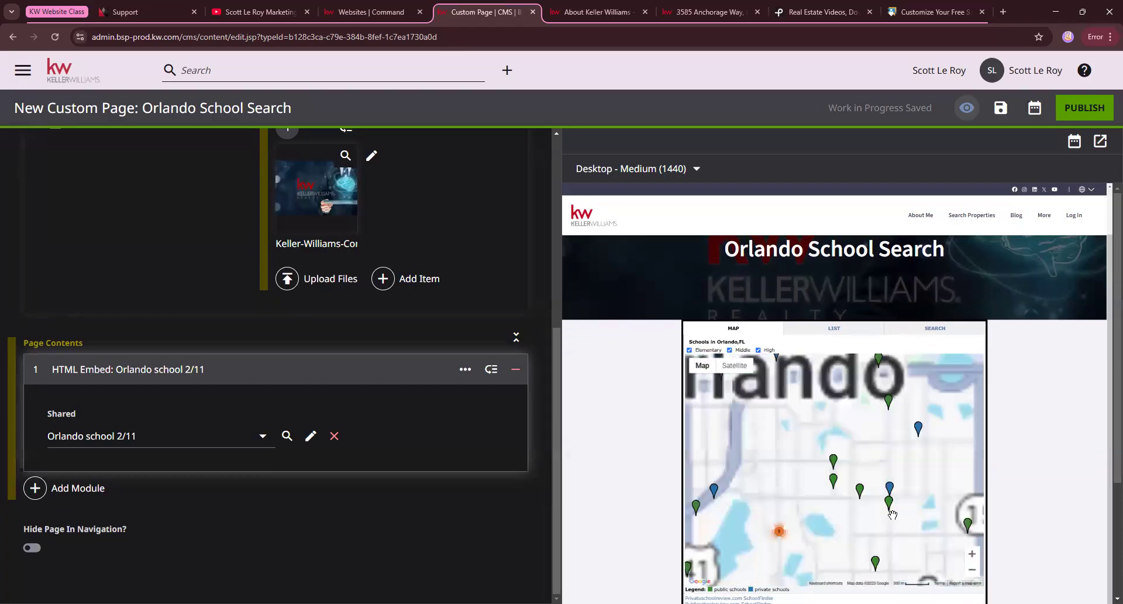
pyautogui.moveTo(842, 393); pyautogui.dragTo(774, 436)
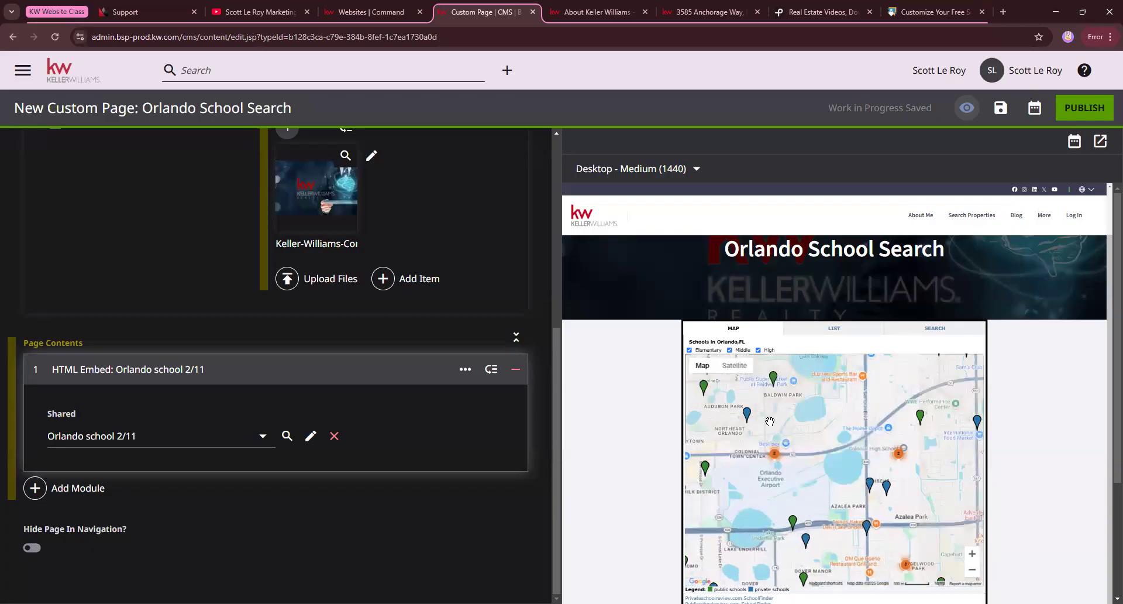
pyautogui.click(834, 330)
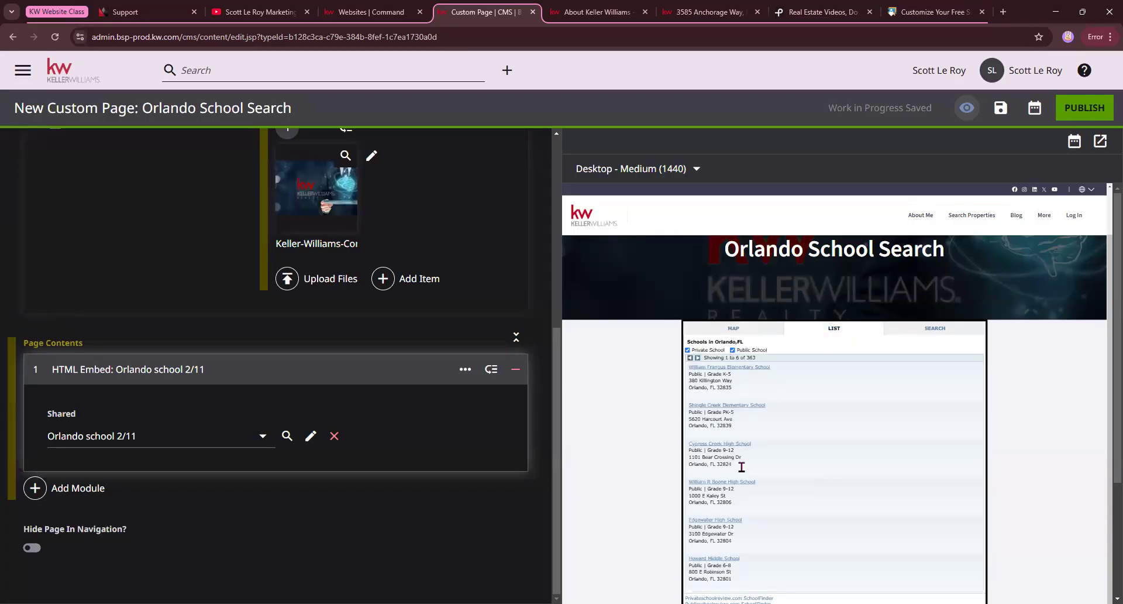
pyautogui.click(935, 329)
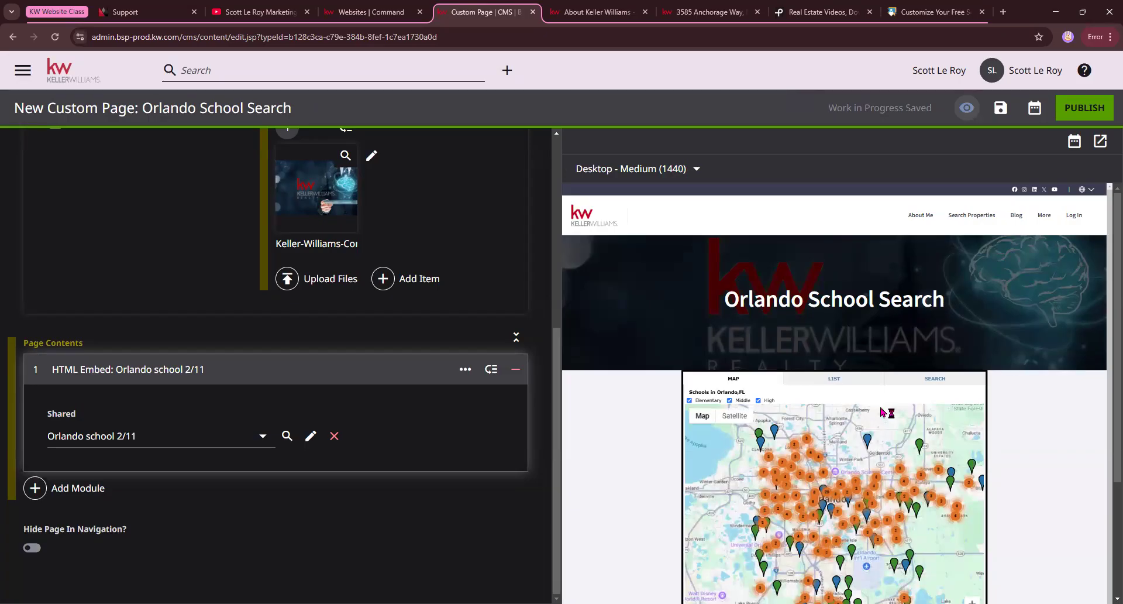
pyautogui.click(936, 380)
pyautogui.click(931, 382)
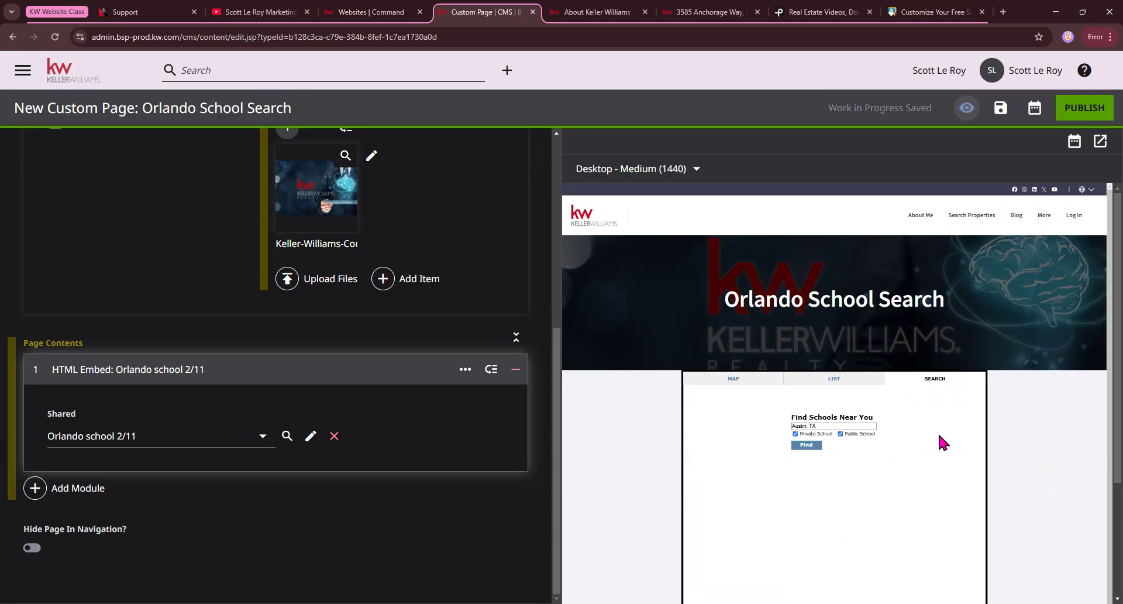
pyautogui.scroll(-4, 622, 451)
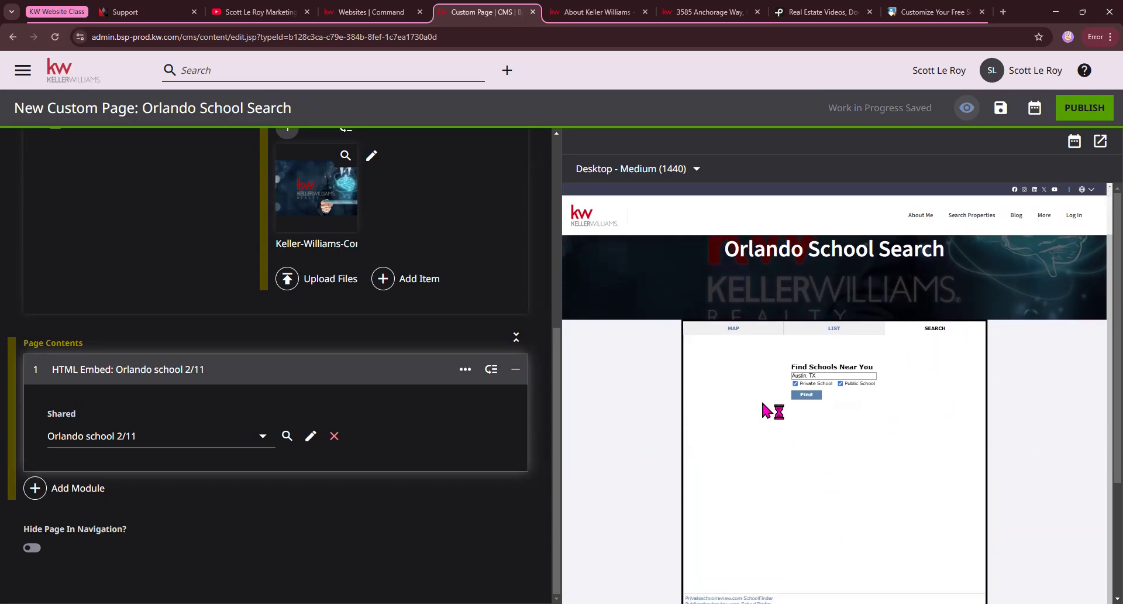
# Add a Form module to the page contents and assign it the shared form defaultAgentContactTitle.
pyautogui.click(74, 485)
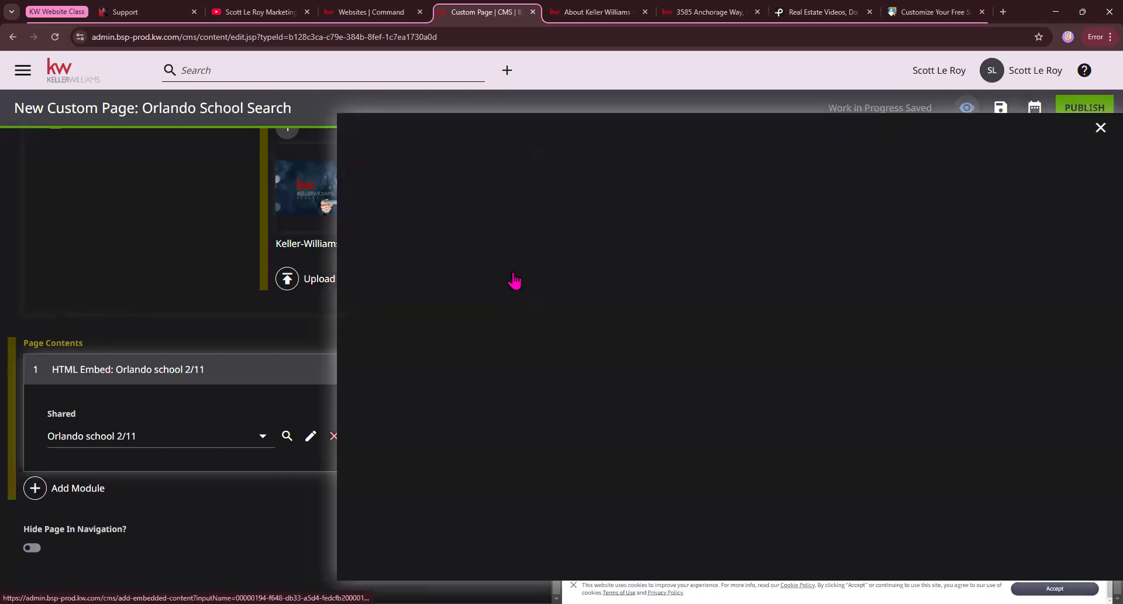
pyautogui.scroll(-15, 551, 281)
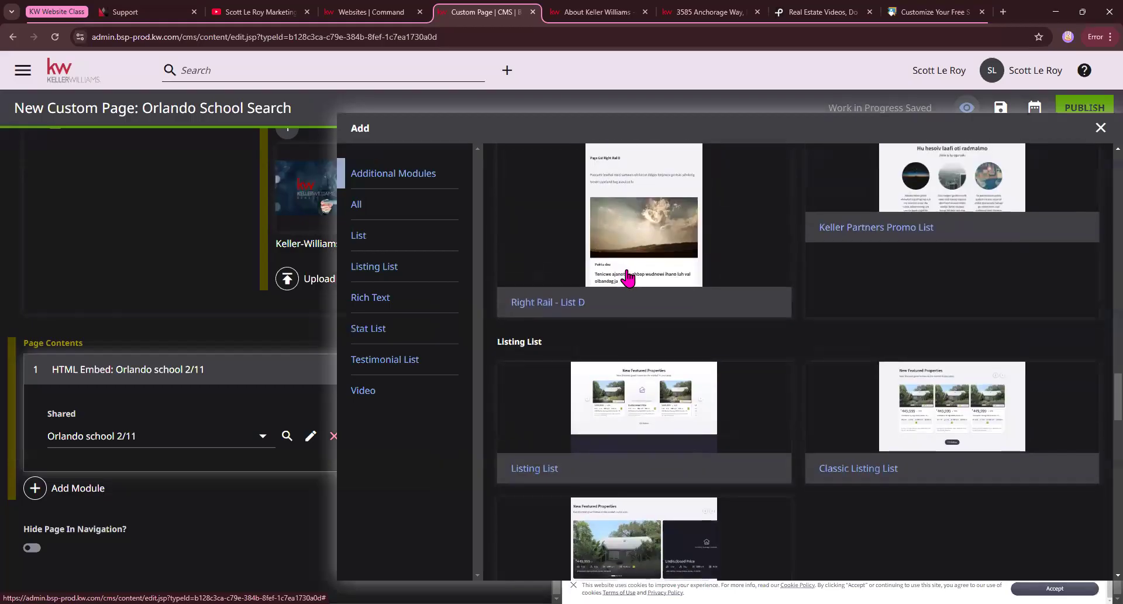
pyautogui.scroll(-10, 628, 279)
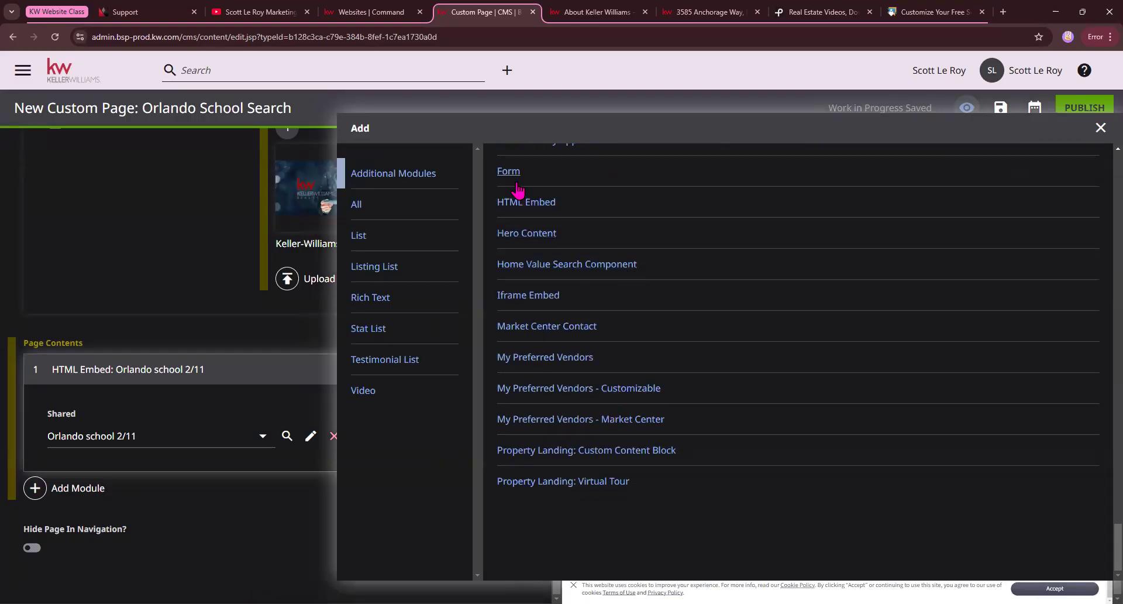
pyautogui.click(508, 171)
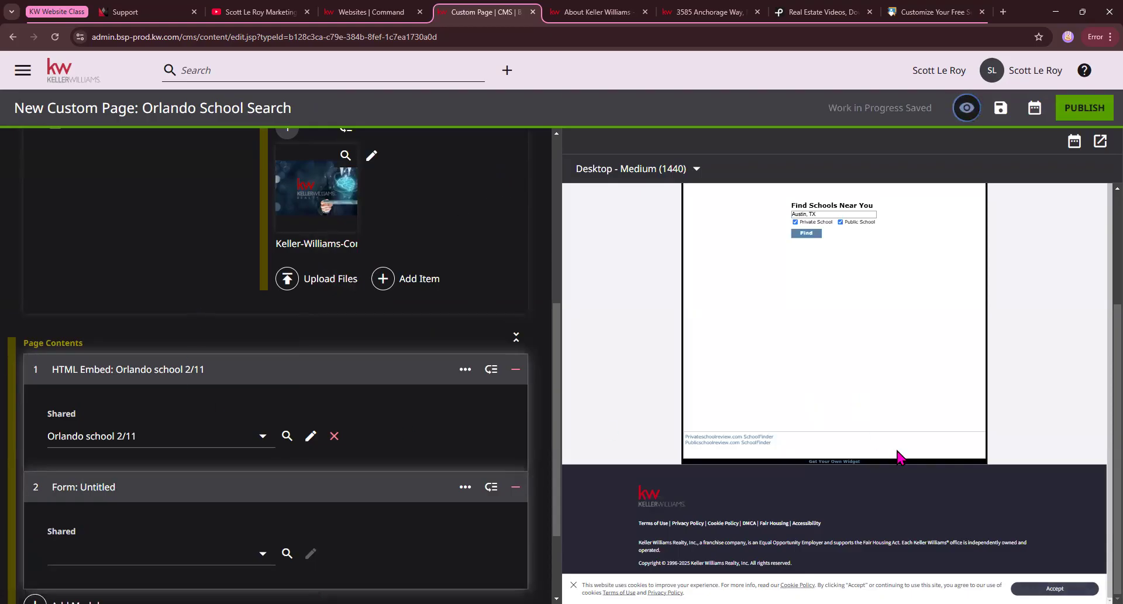
pyautogui.click(262, 563)
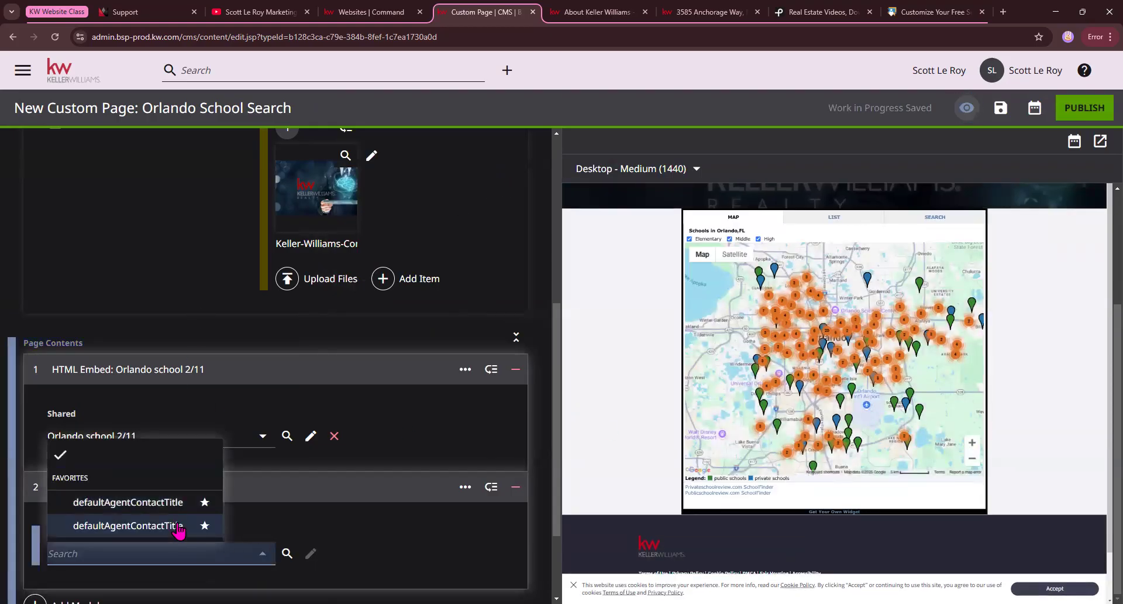
pyautogui.click(173, 526)
# Examine the contact form below the school map in the page preview and revisit the Public School Review widget page.
pyautogui.scroll(-1, 746, 445)
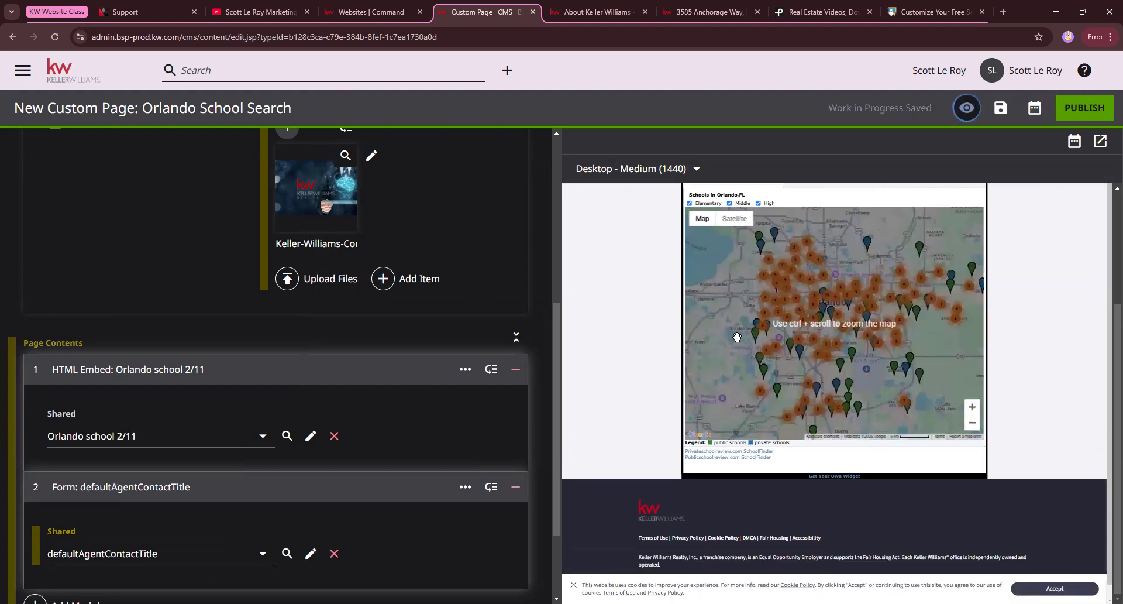
pyautogui.scroll(-2, 130, 433)
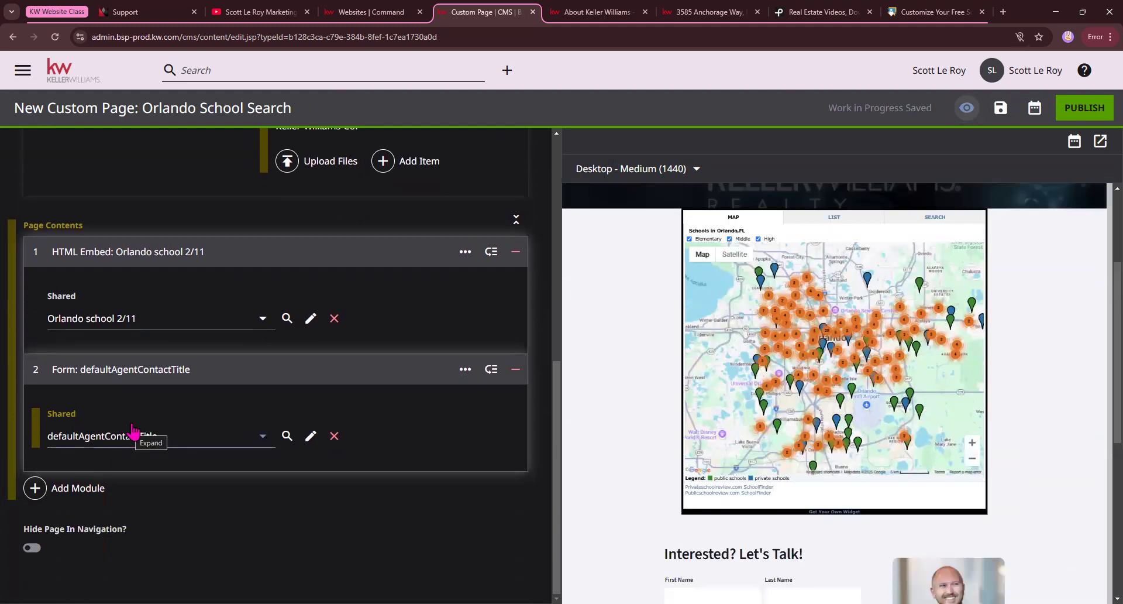
pyautogui.scroll(-1, 912, 466)
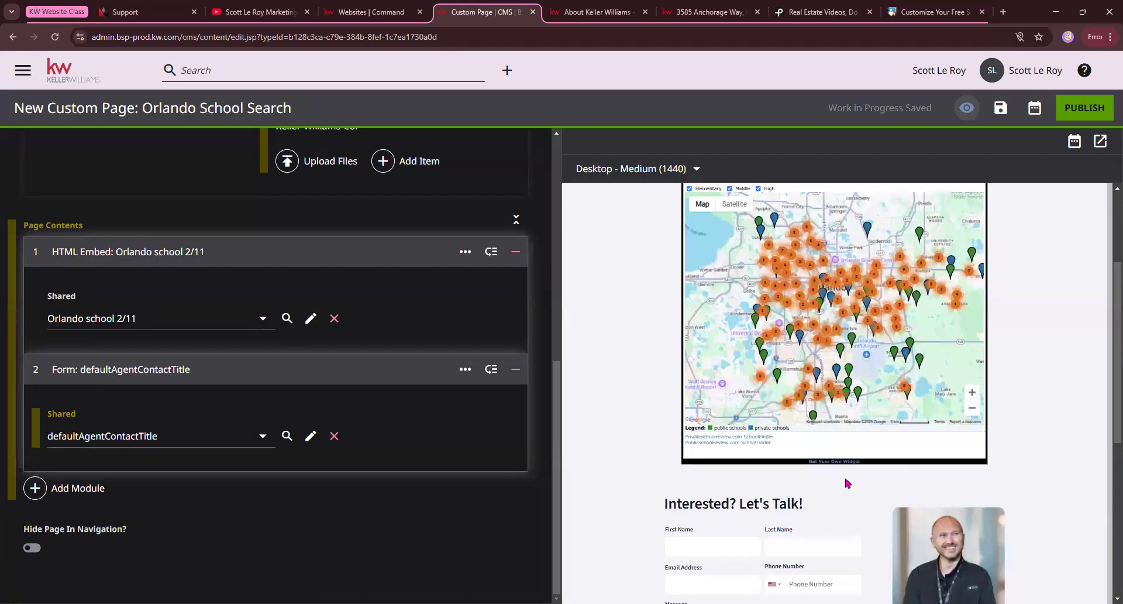
pyautogui.scroll(1, 848, 483)
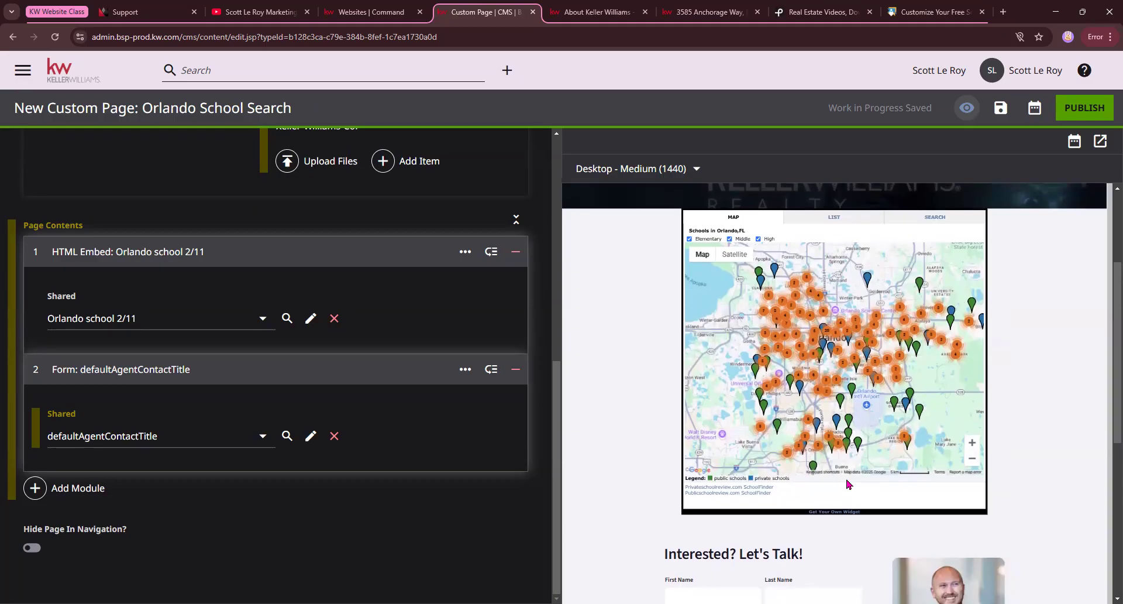
pyautogui.scroll(-2, 992, 486)
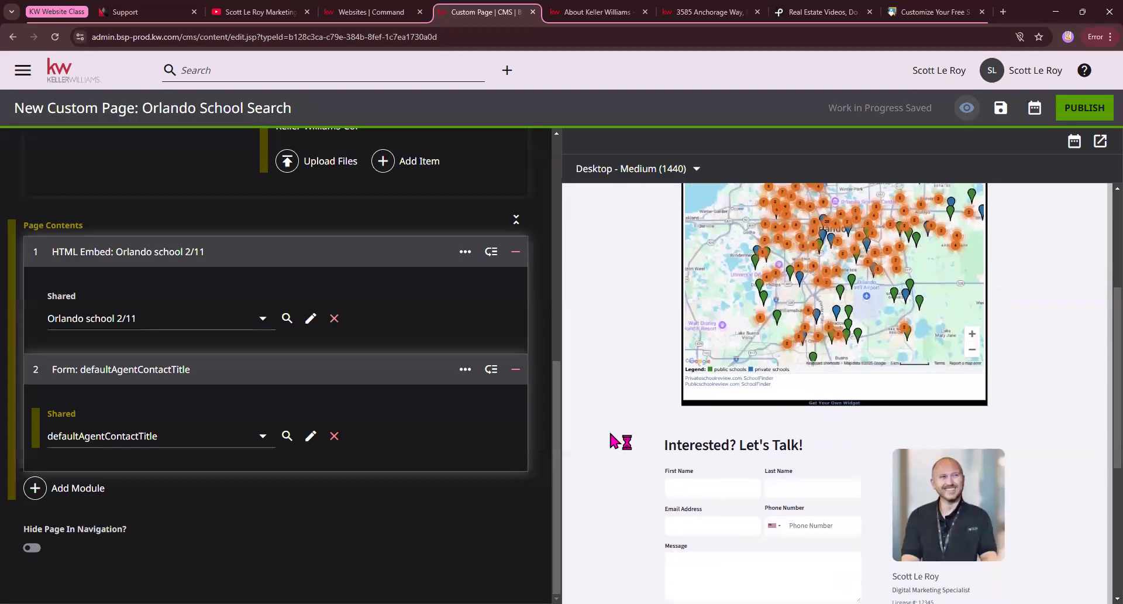
pyautogui.scroll(-5, 676, 447)
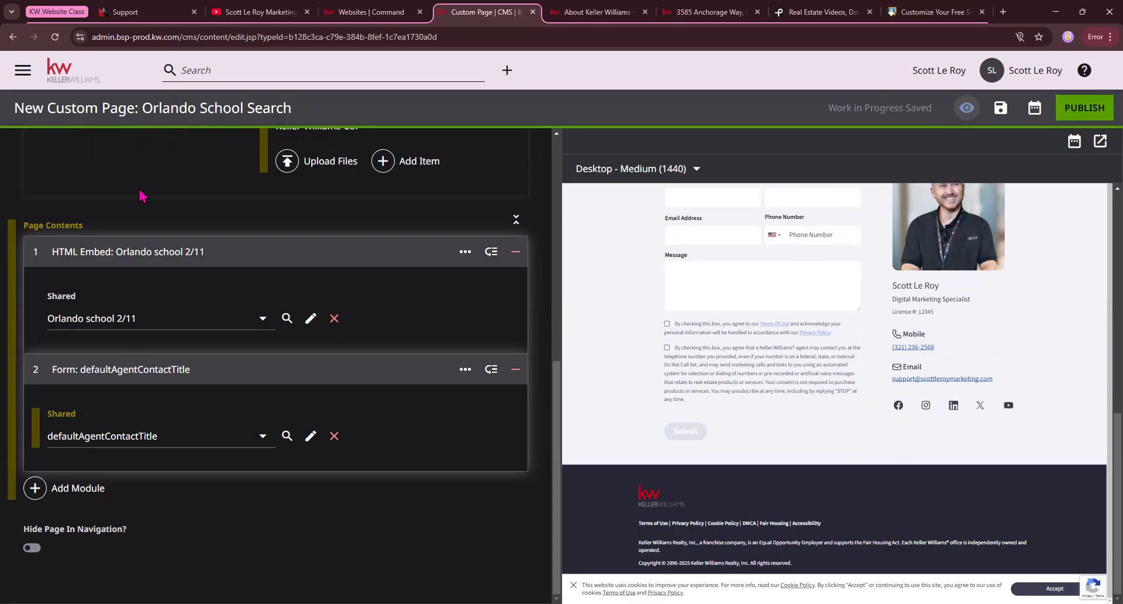
pyautogui.scroll(8, 158, 206)
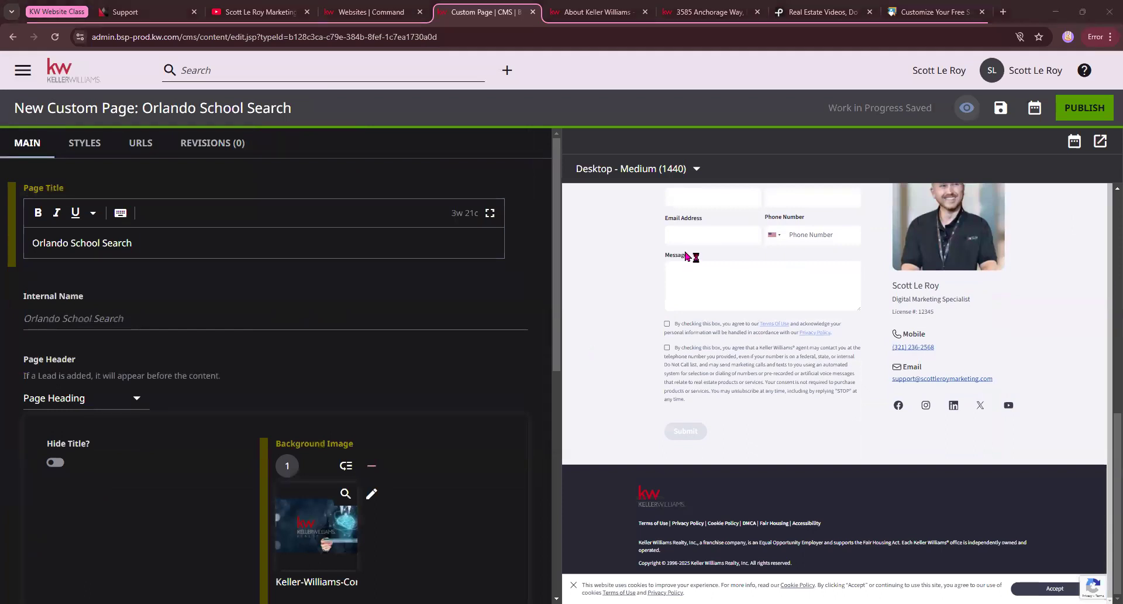
pyautogui.click(932, 9)
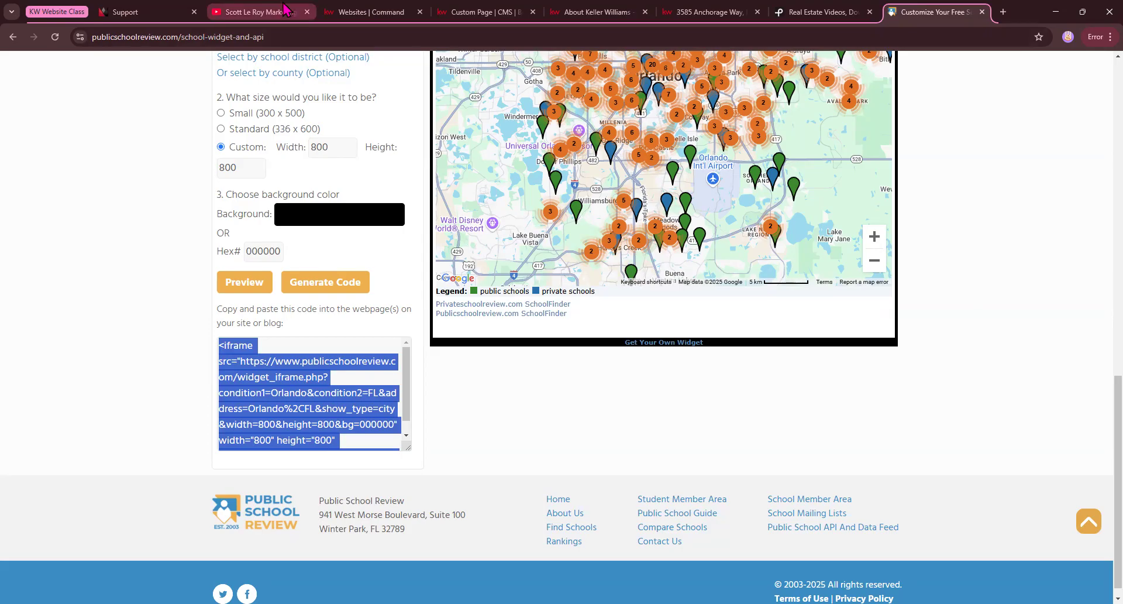
pyautogui.click(476, 12)
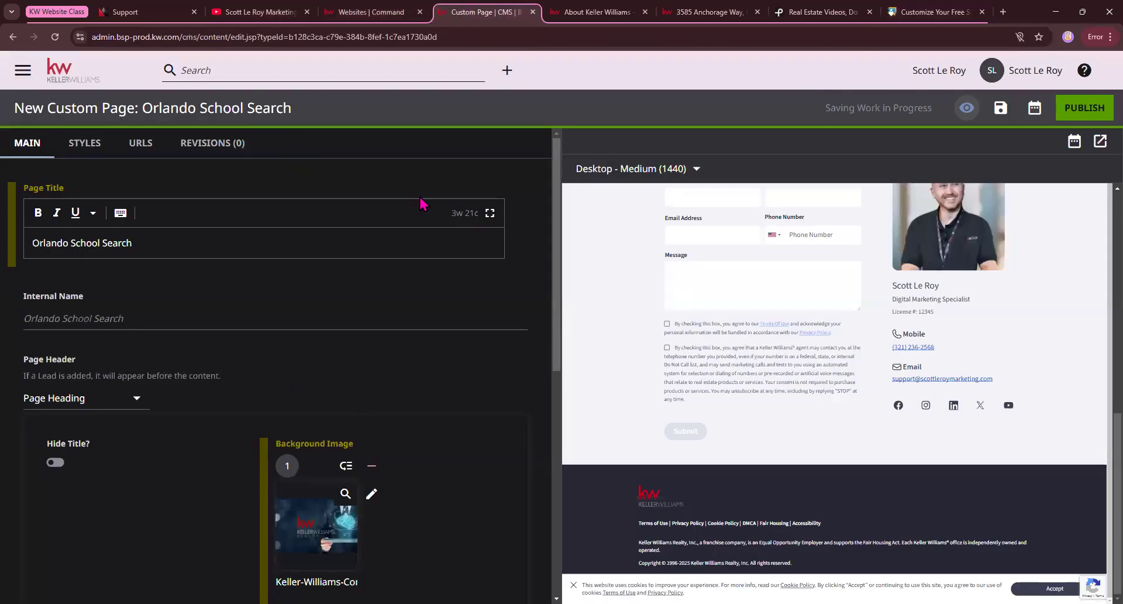
# Leave the Orlando School Search page without publishing and start a new page from the Property Landing Page Template.
pyautogui.click(69, 76)
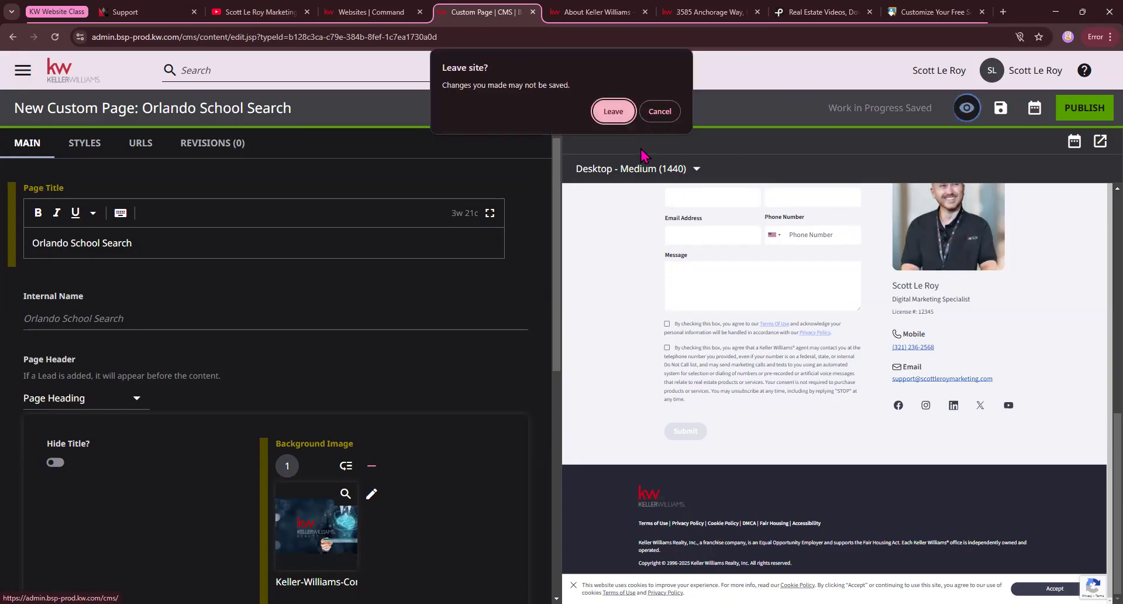
pyautogui.click(614, 112)
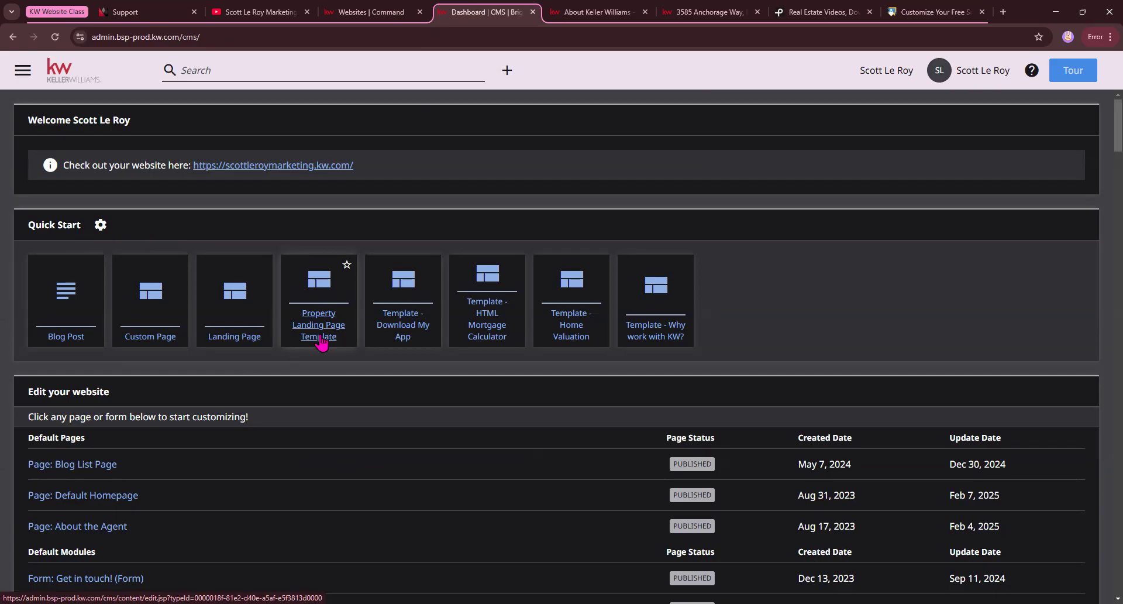
pyautogui.click(311, 321)
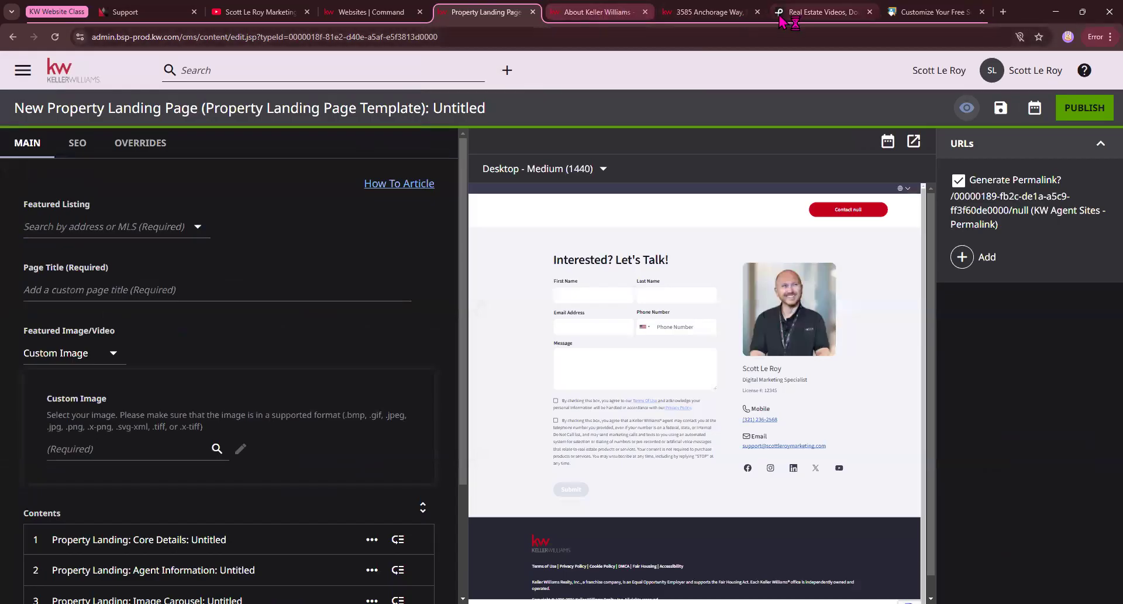
# Copy the full property address from the open Miami listing page.
pyautogui.click(714, 11)
pyautogui.scroll(-3, 439, 406)
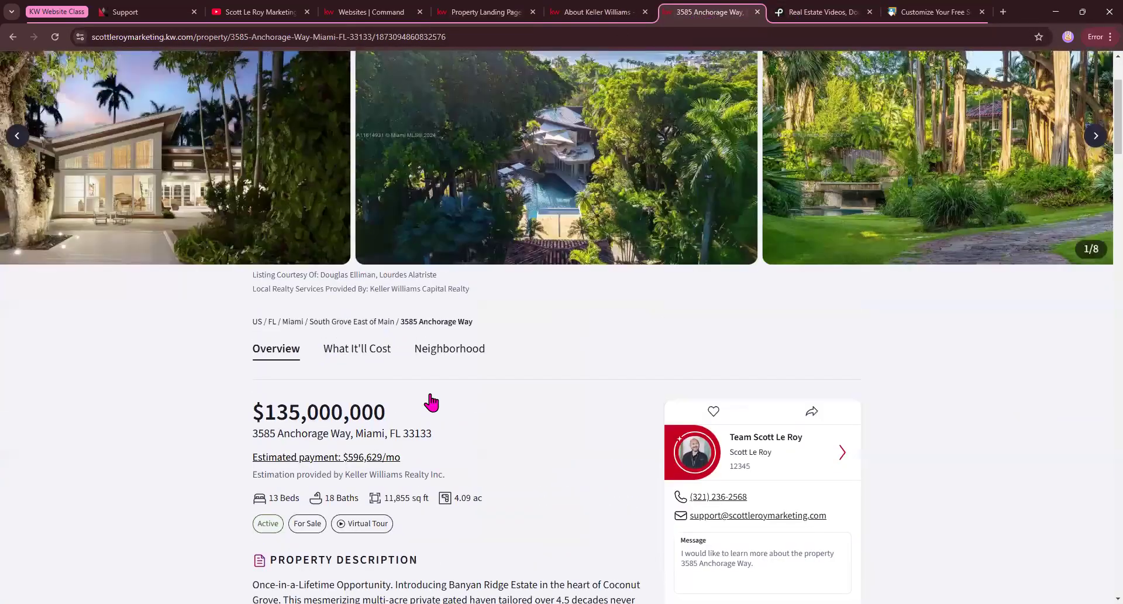
pyautogui.scroll(2, 431, 401)
pyautogui.scroll(-5, 433, 388)
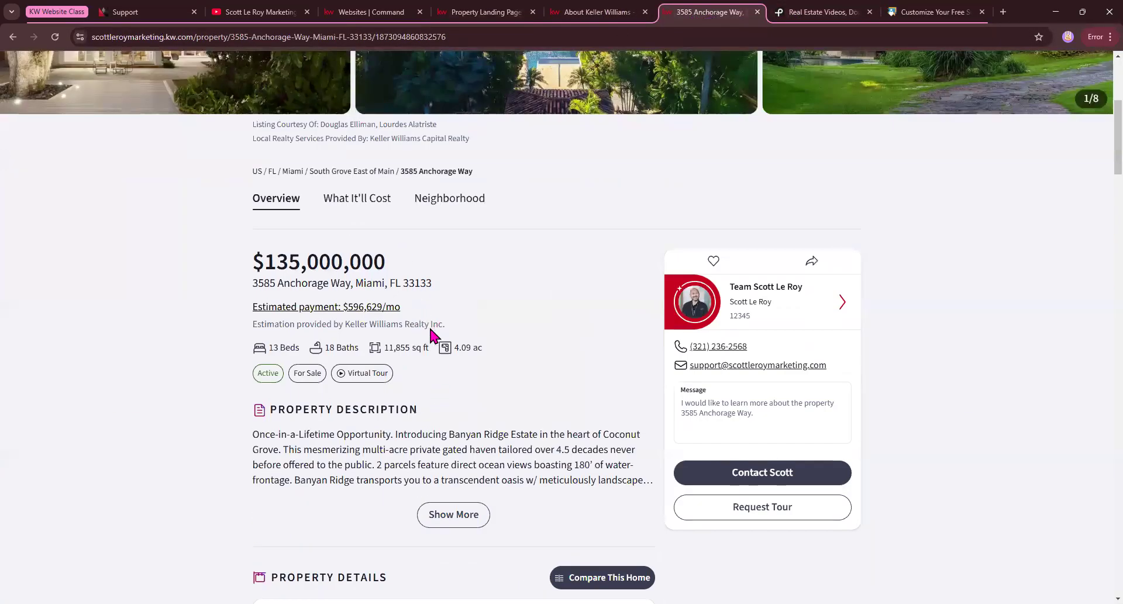
pyautogui.moveTo(433, 284); pyautogui.dragTo(253, 284)
pyautogui.hotkey('ctrl', 'c')
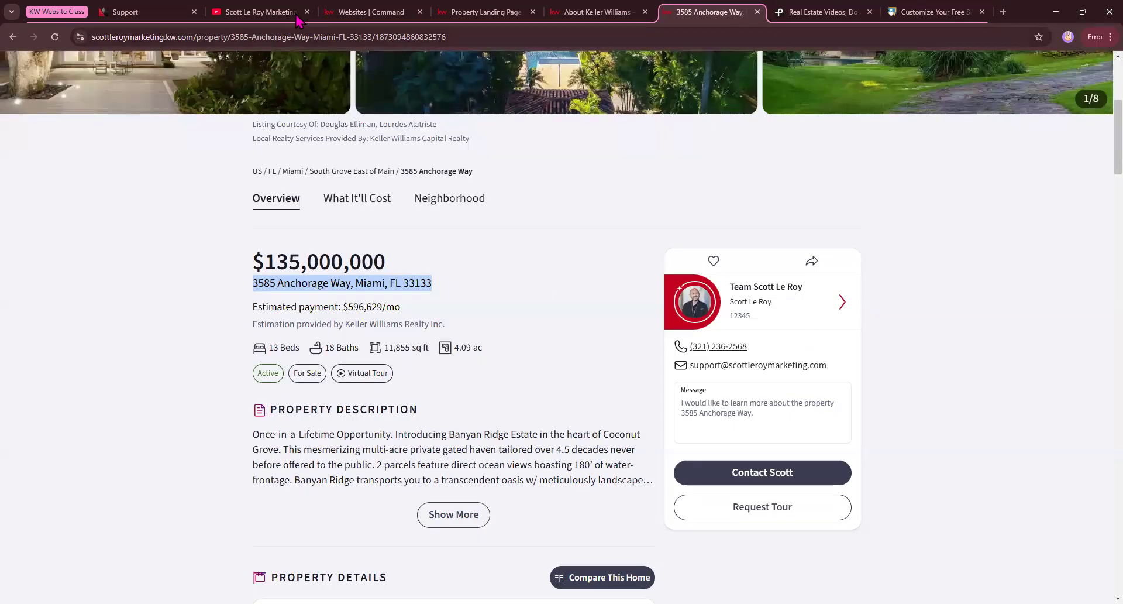
# Search the landing page's Featured Listing by the copied address and select the matching listing with MLS number A11614931.
pyautogui.click(486, 12)
pyautogui.click(98, 225)
pyautogui.hotkey('ctrl', 'v')
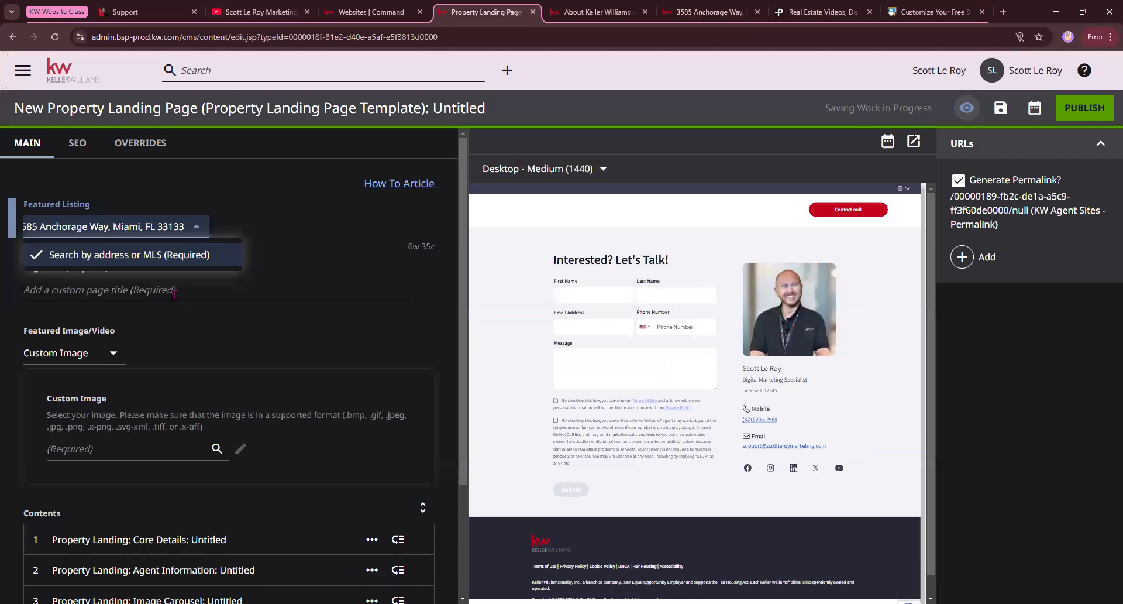
pyautogui.press('Return')
pyautogui.click(180, 229)
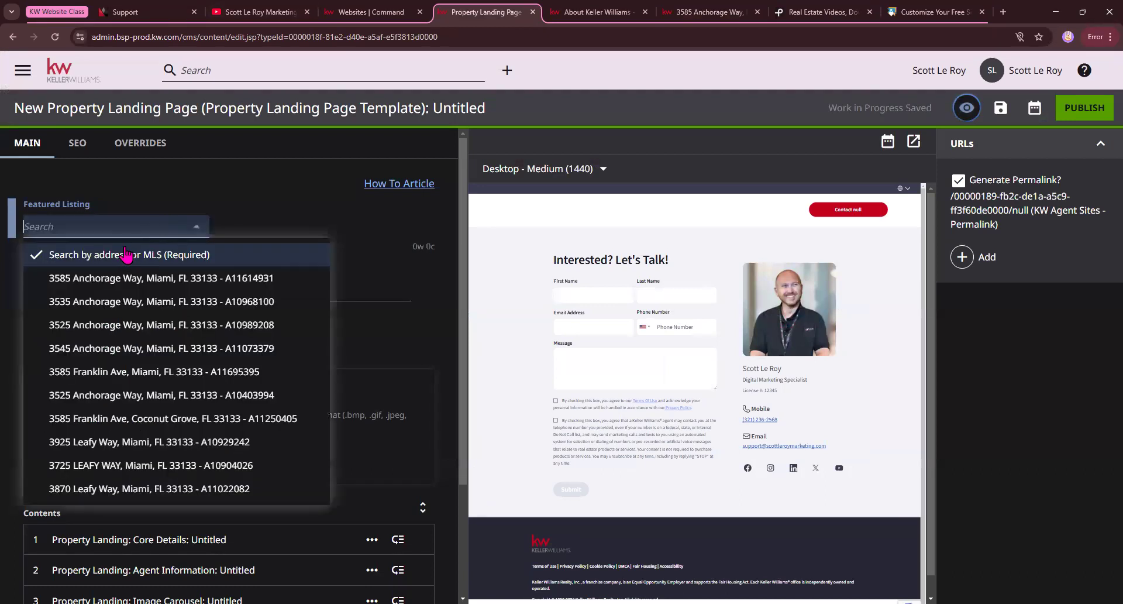
pyautogui.click(114, 280)
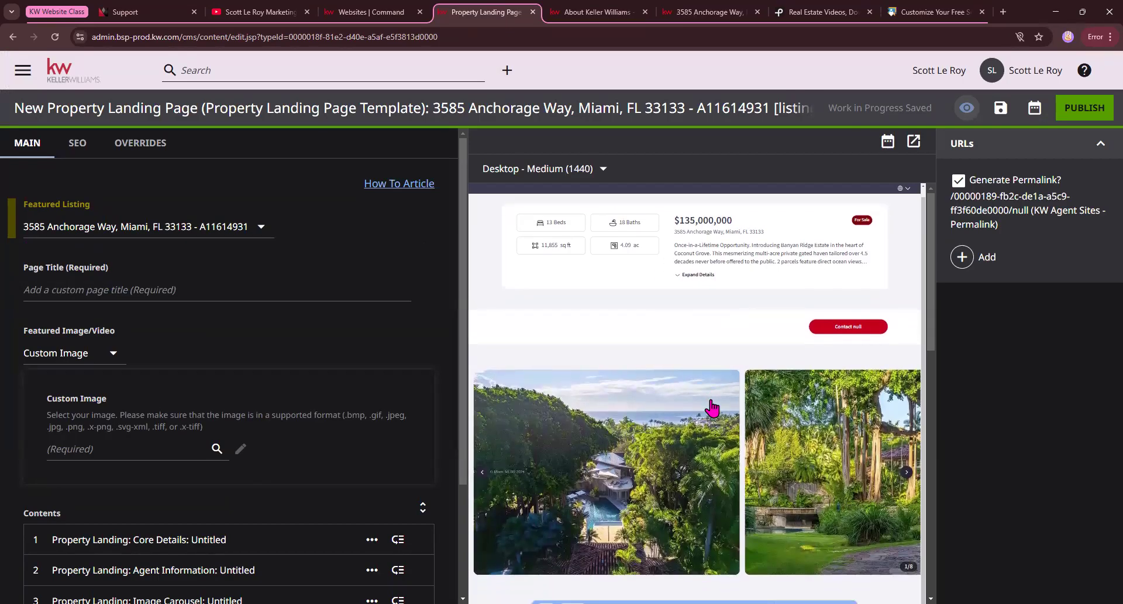
# Set the landing page's Featured Image/Video to Default Listing Image.
pyautogui.scroll(-10, 709, 401)
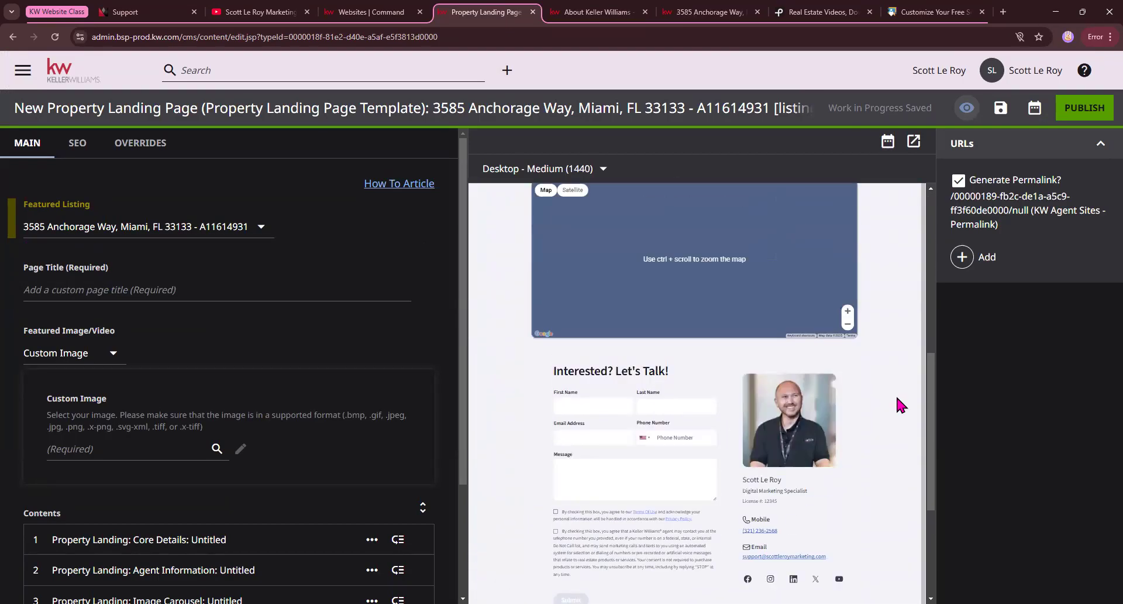
pyautogui.scroll(10, 913, 397)
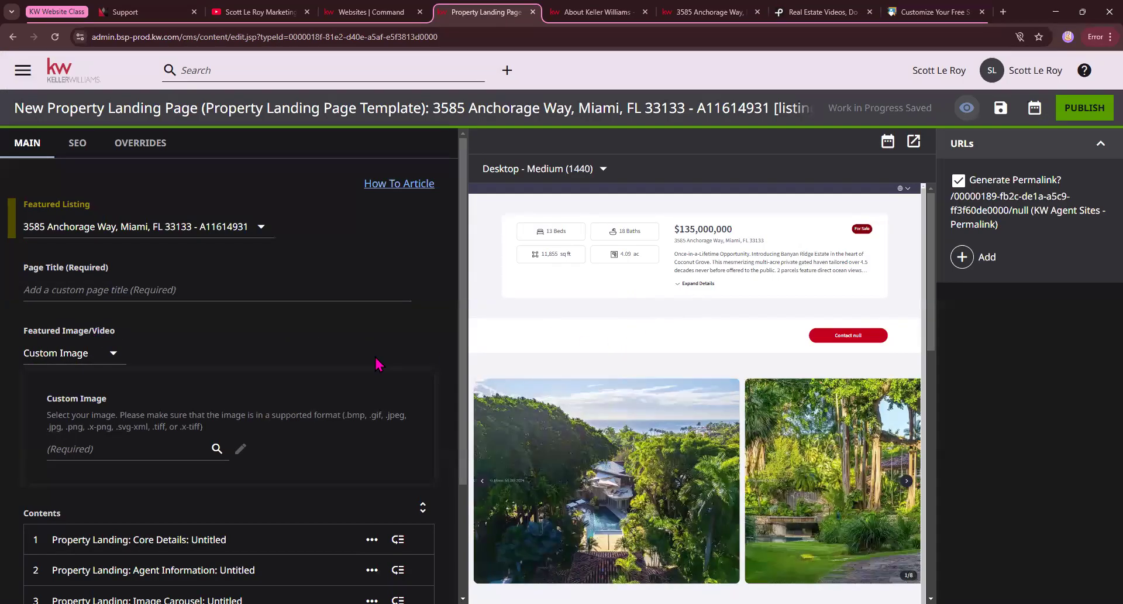
pyautogui.click(108, 354)
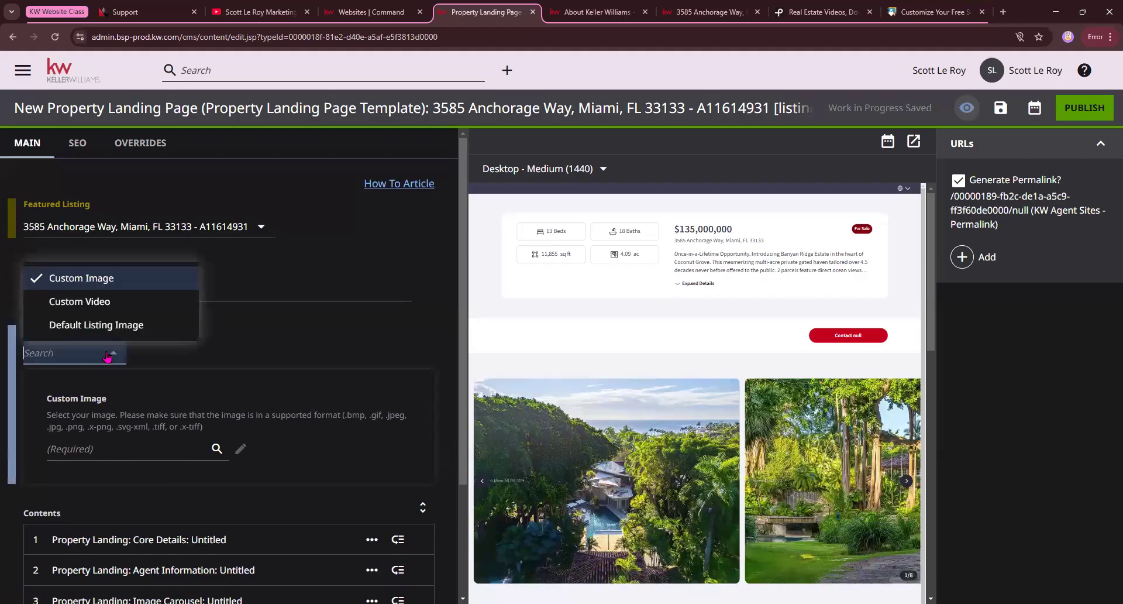
pyautogui.click(124, 325)
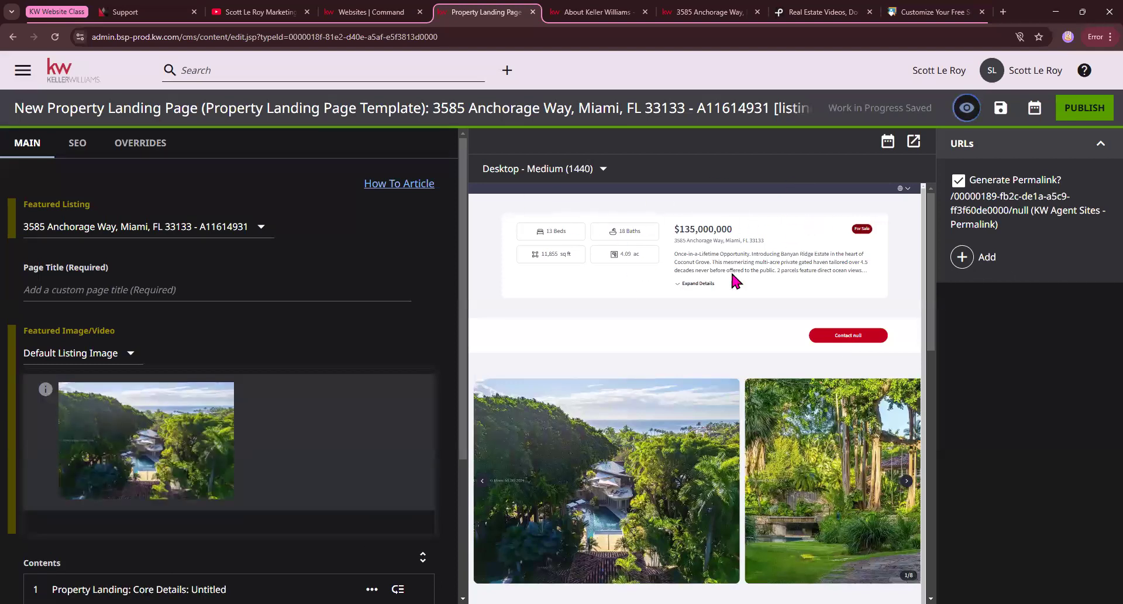
# Expand the Core Details module and enter the copied listing address as the Property Title.
pyautogui.scroll(-1, 183, 476)
pyautogui.scroll(-3, 182, 477)
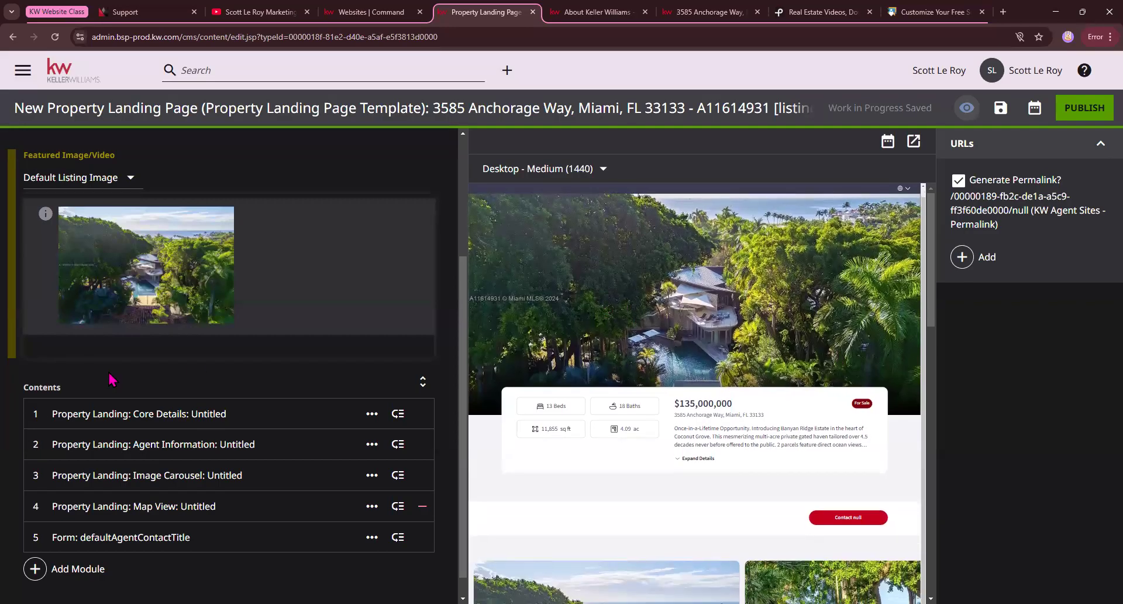
pyautogui.click(55, 415)
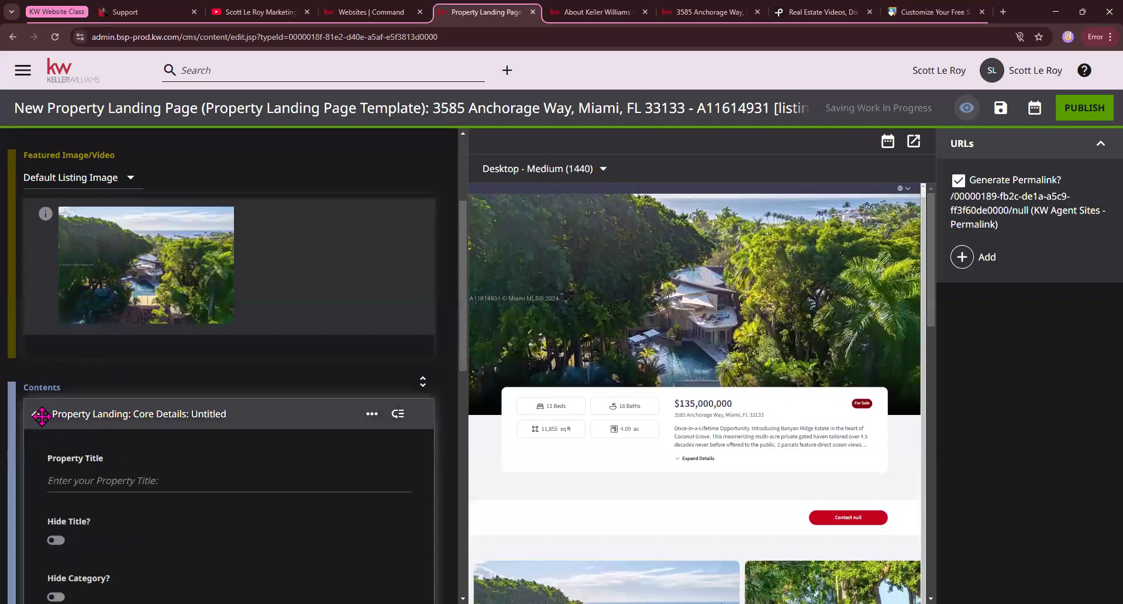
pyautogui.scroll(-3, 170, 475)
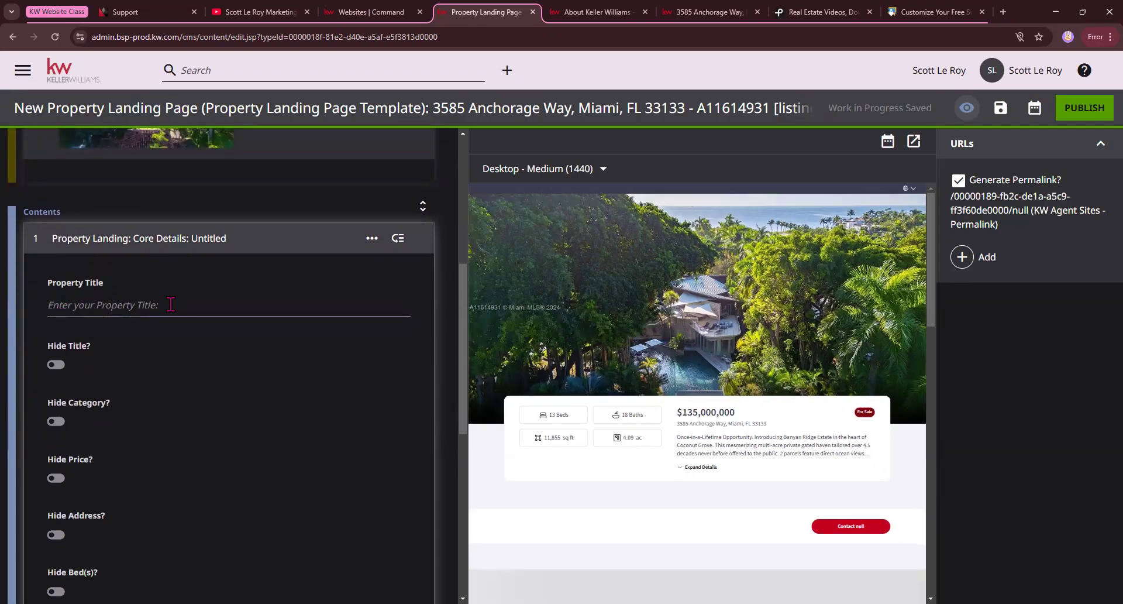
pyautogui.click(142, 306)
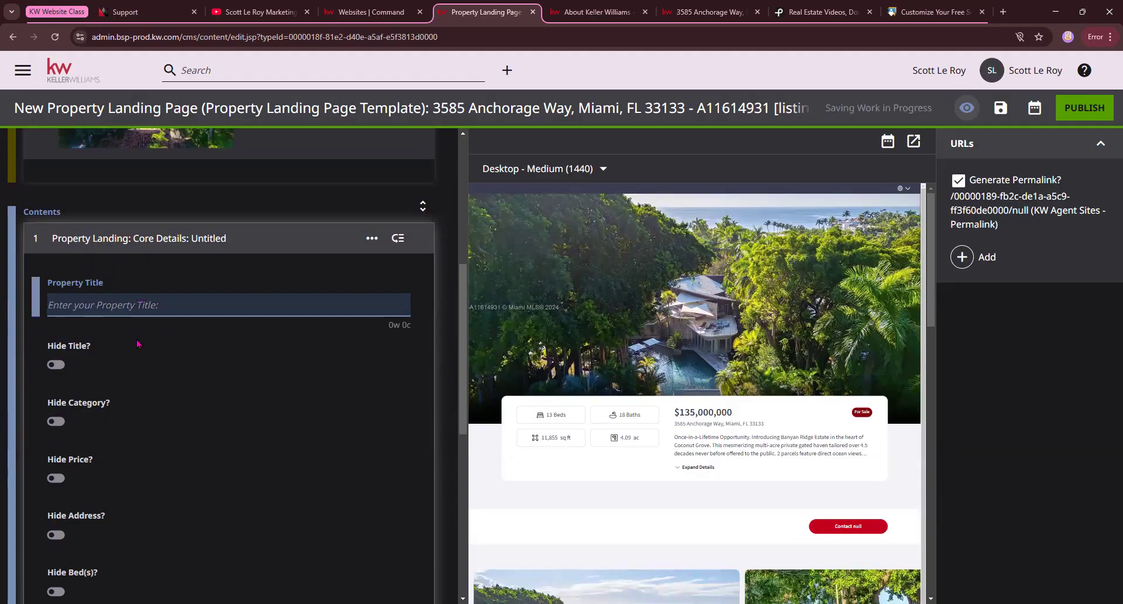
pyautogui.hotkey('ctrl', 'v')
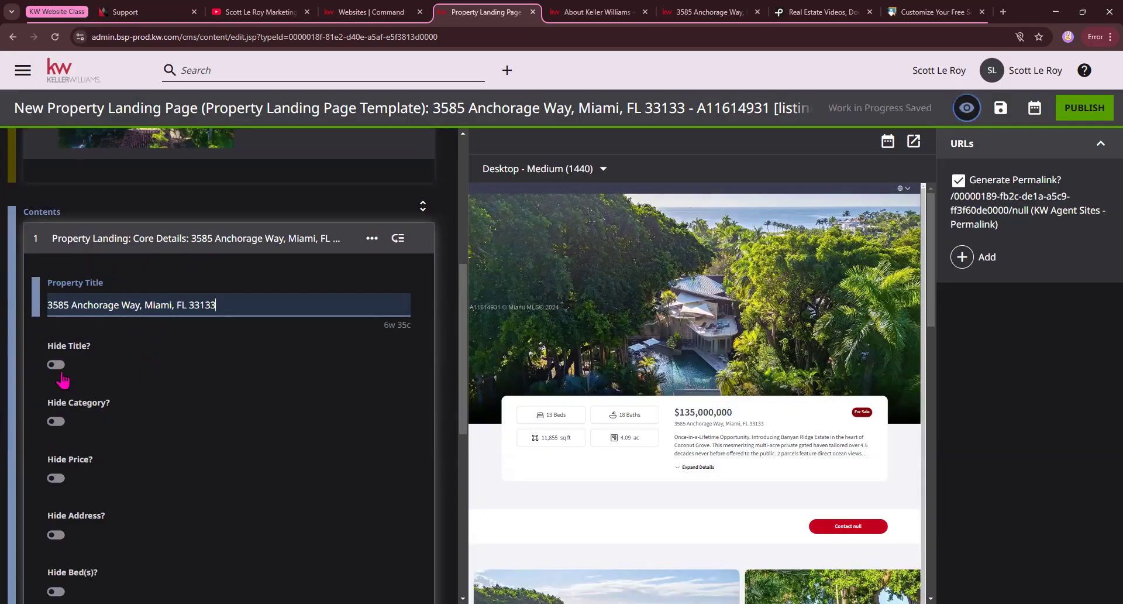
# Turn on Hide Price in the Core Details module and review its remaining hide options.
pyautogui.scroll(-1, 62, 380)
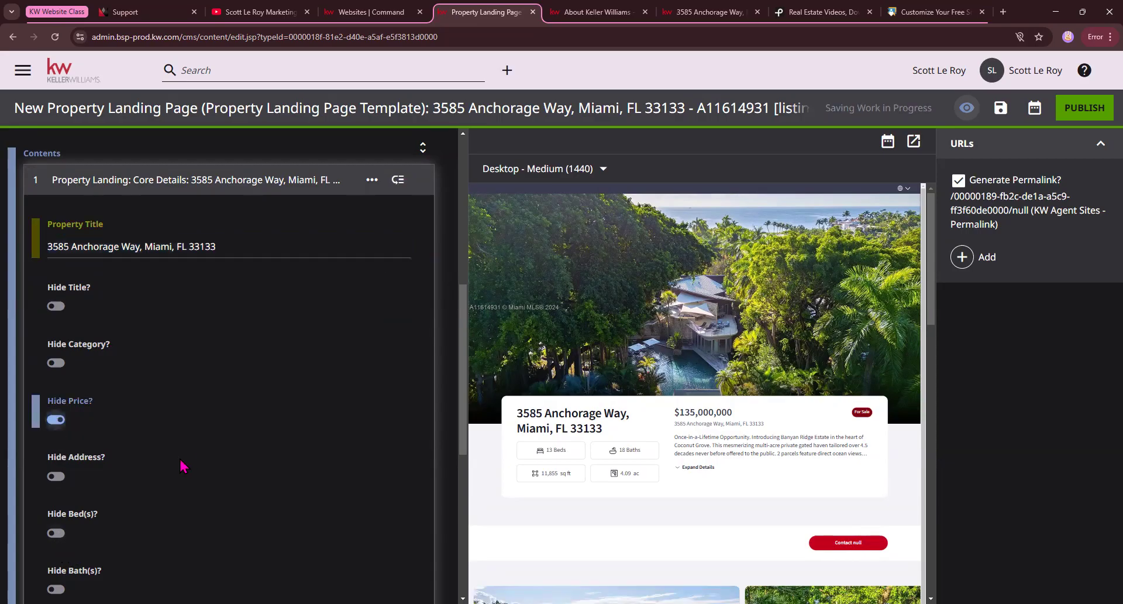
pyautogui.scroll(-2, 182, 465)
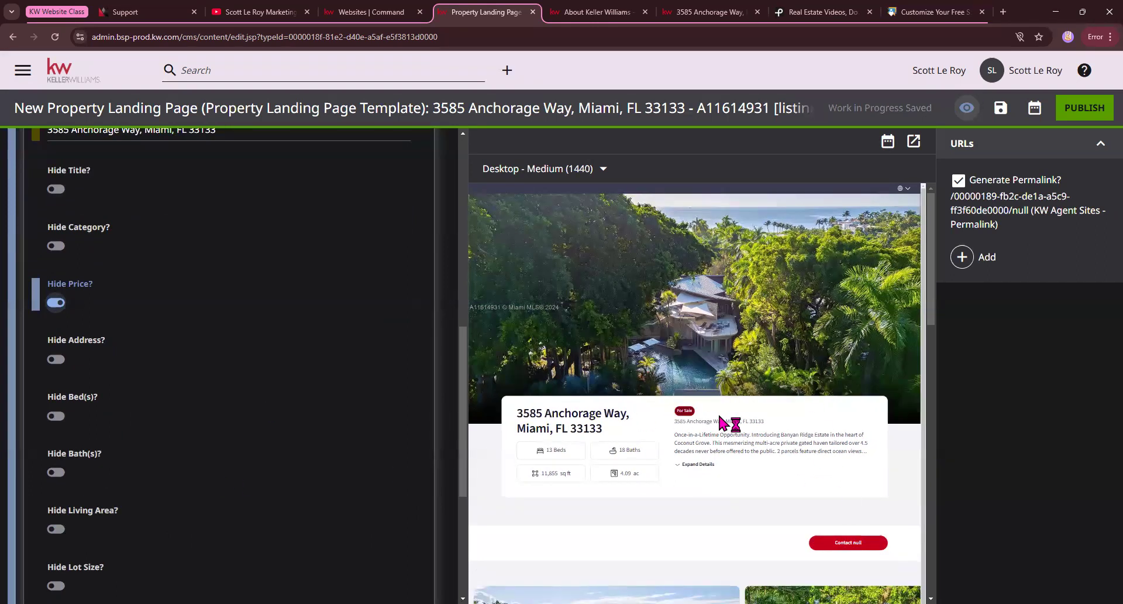
pyautogui.scroll(-2, 124, 429)
pyautogui.scroll(-1, 57, 547)
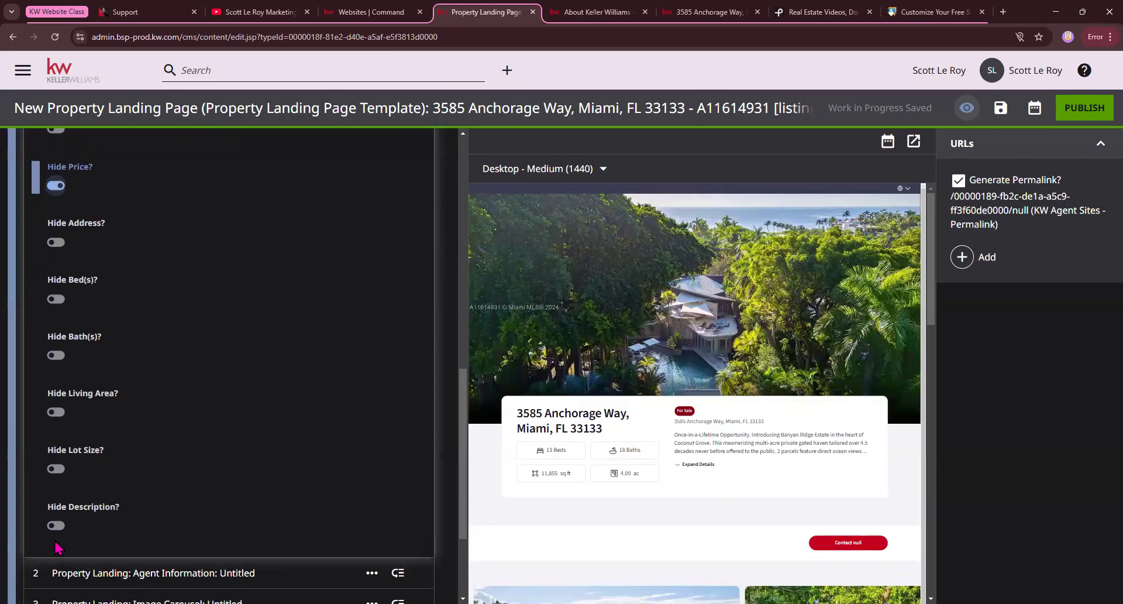
# Try Hide Description in the Core Details module and switch it back off, turn off Hide Price, and collapse the module.
pyautogui.click(57, 526)
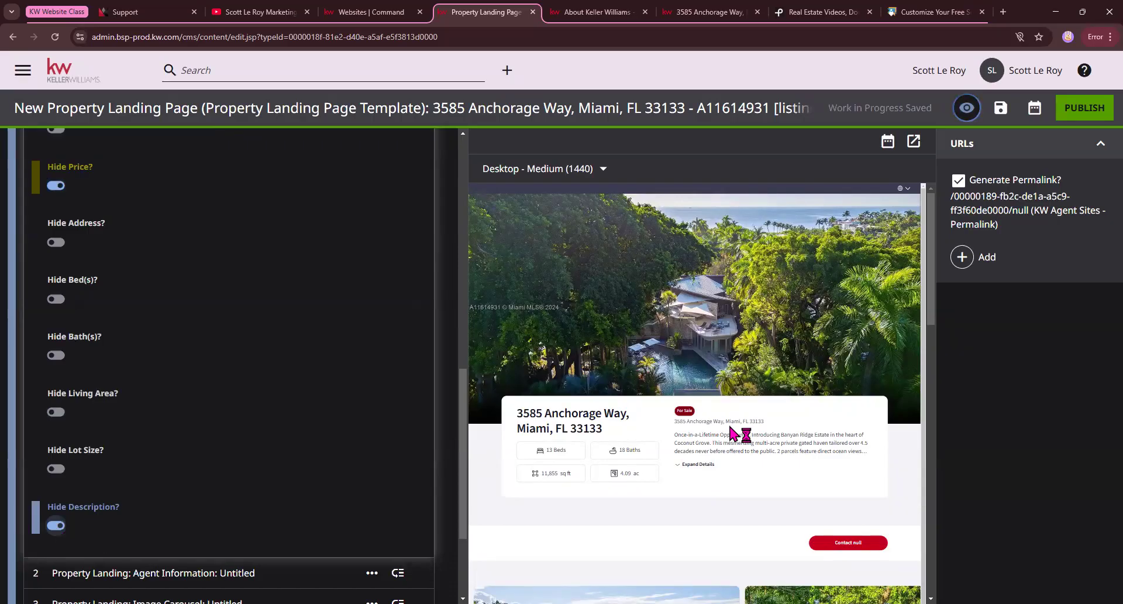
pyautogui.click(55, 526)
pyautogui.scroll(2, 76, 328)
pyautogui.click(56, 304)
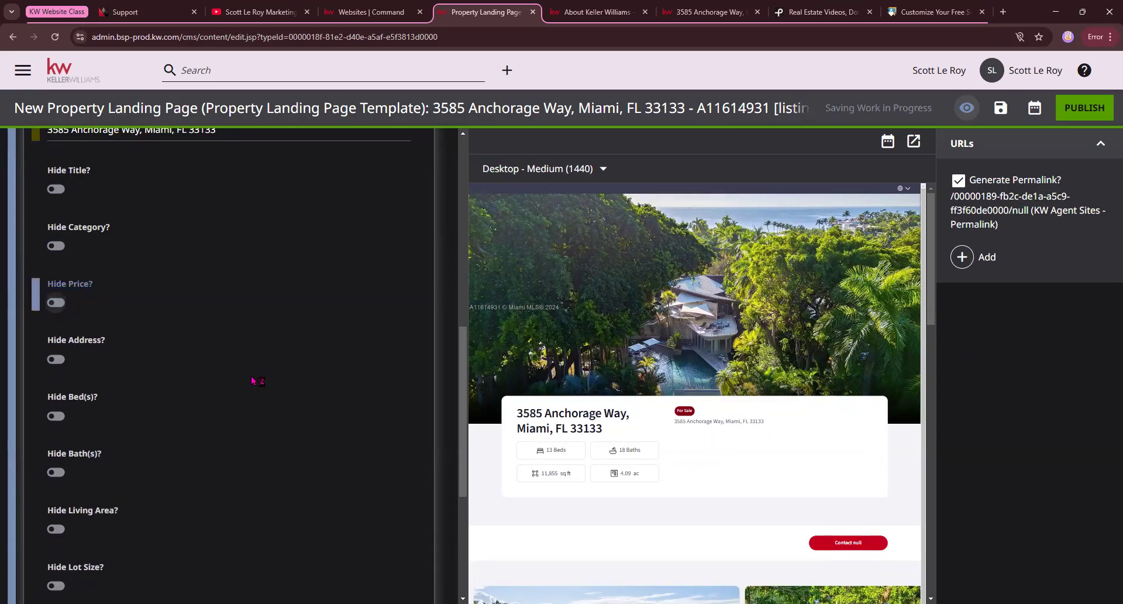
pyautogui.scroll(-4, 254, 386)
pyautogui.scroll(8, 256, 359)
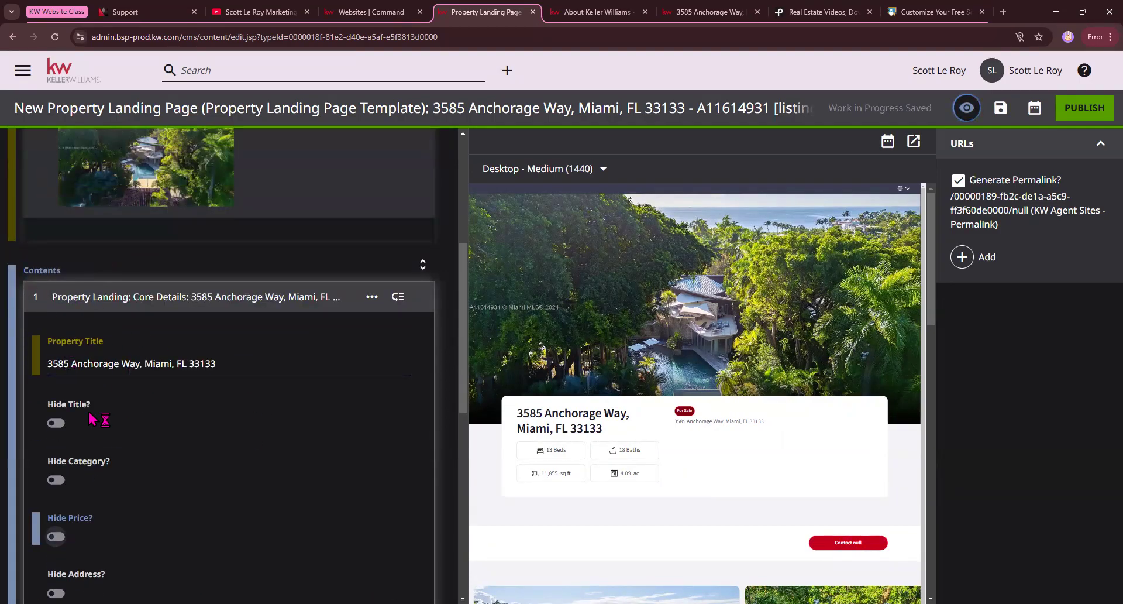
pyautogui.click(36, 297)
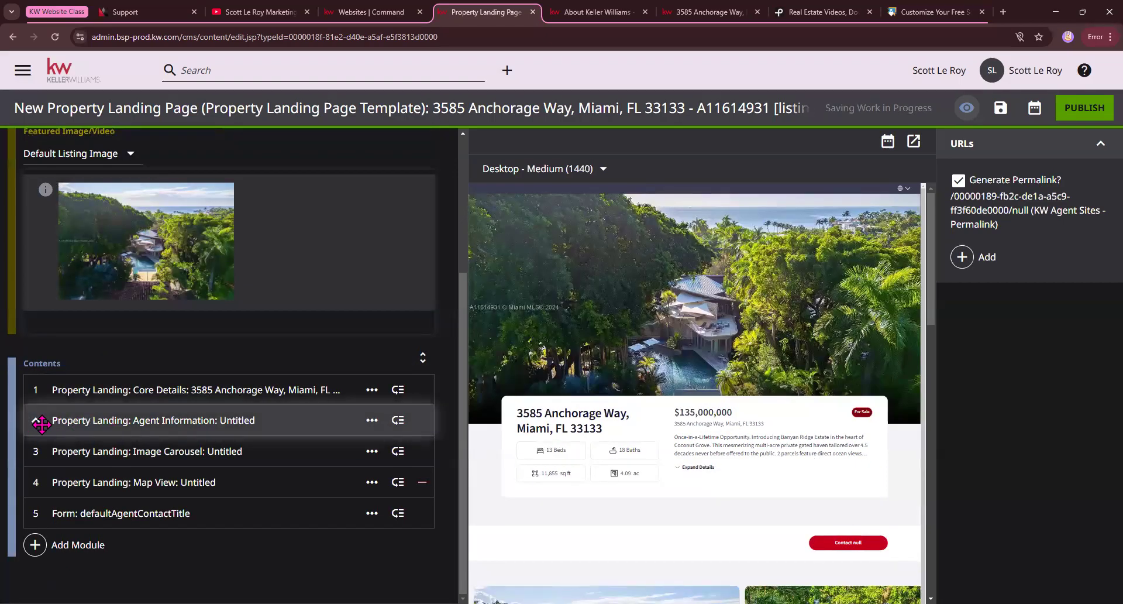
# Examine the Agent Information, Image Carousel and Map View sections in the landing page preview.
pyautogui.moveTo(37, 419); pyautogui.dragTo(37, 418)
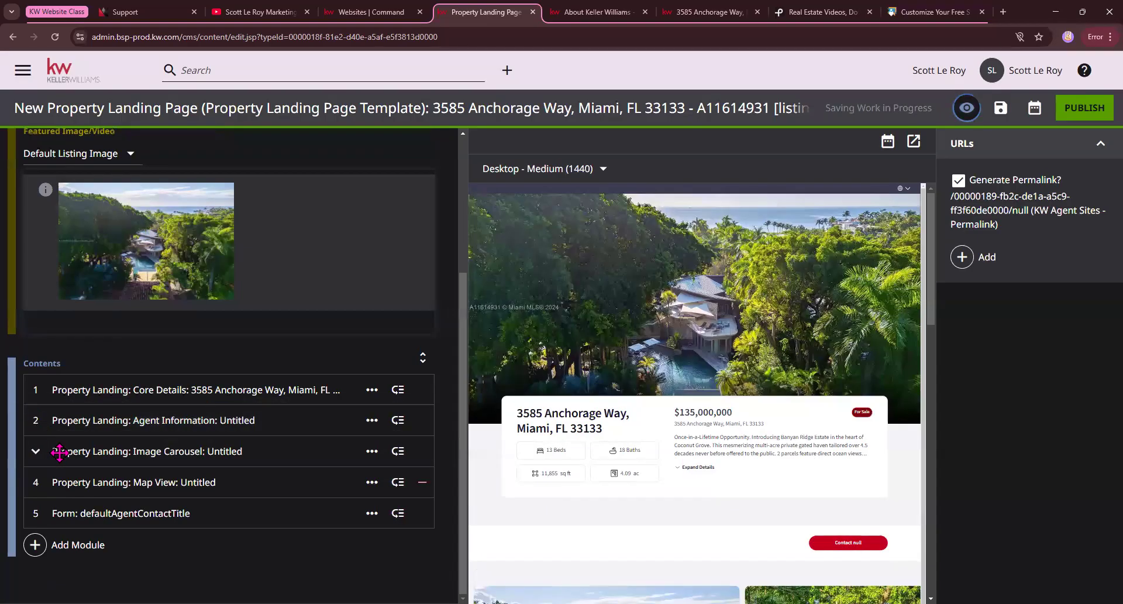
pyautogui.moveTo(33, 451); pyautogui.dragTo(363, 461)
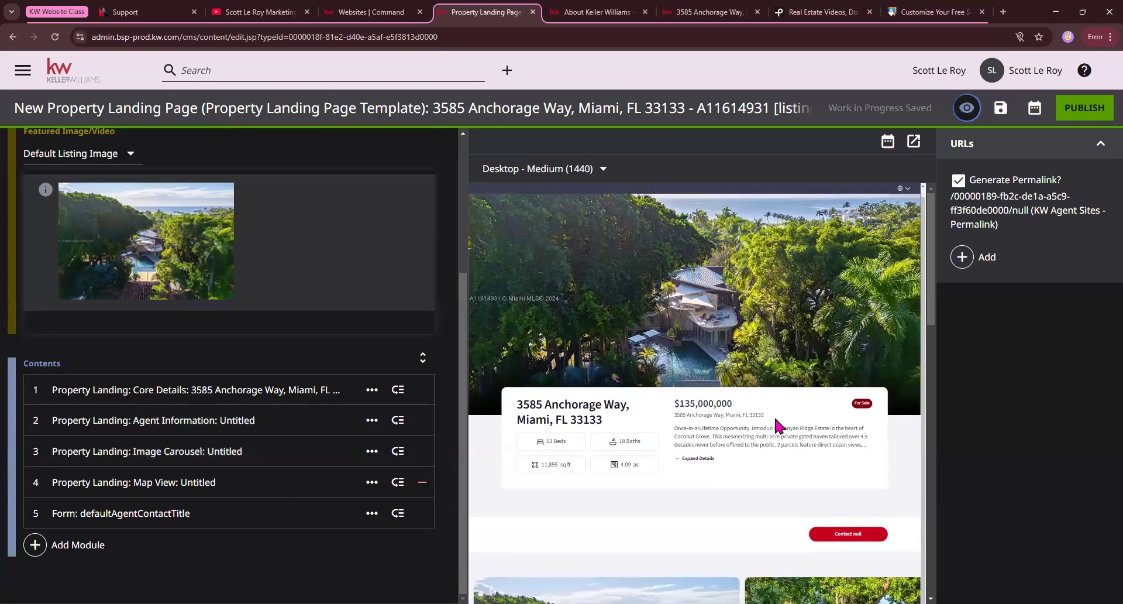
pyautogui.scroll(-4, 819, 468)
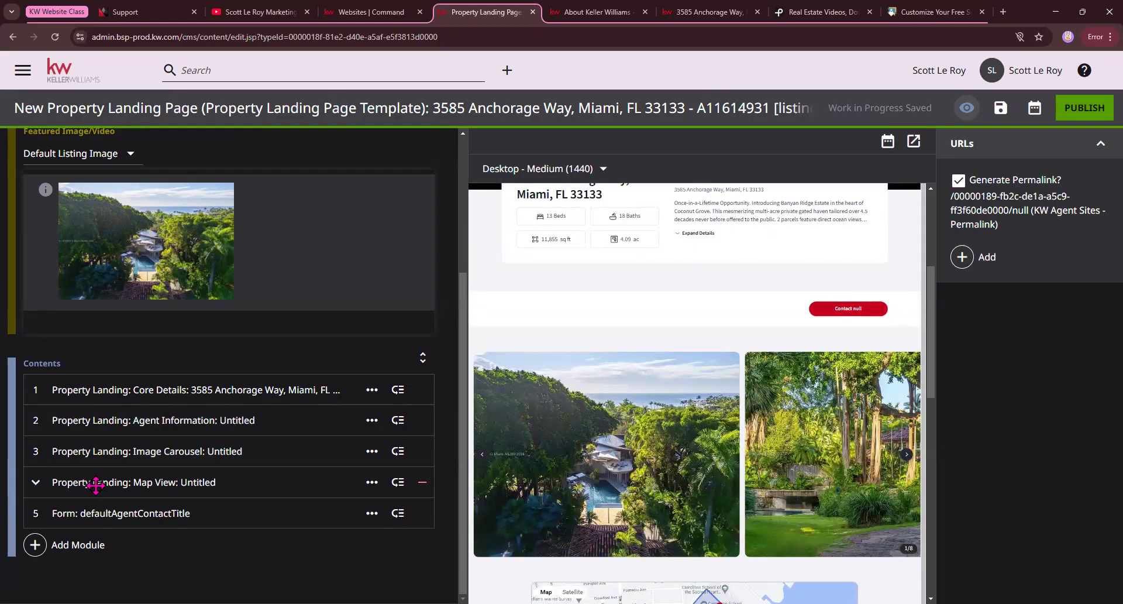
pyautogui.scroll(-6, 749, 380)
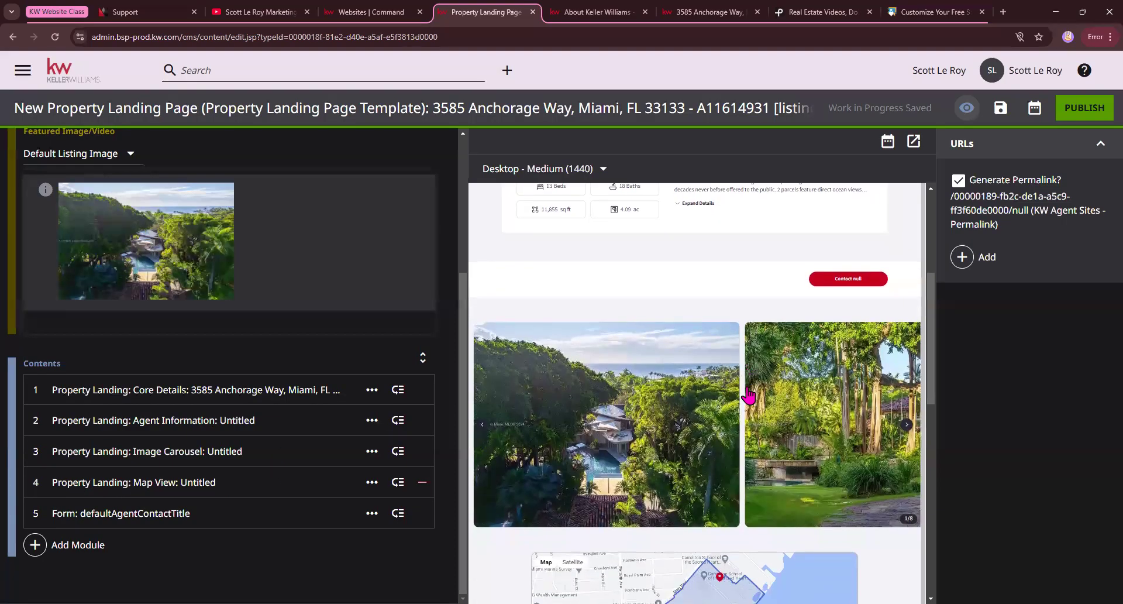
# Try hiding the Map View module's boundary display line and removing the module, and revert both changes.
pyautogui.click(35, 483)
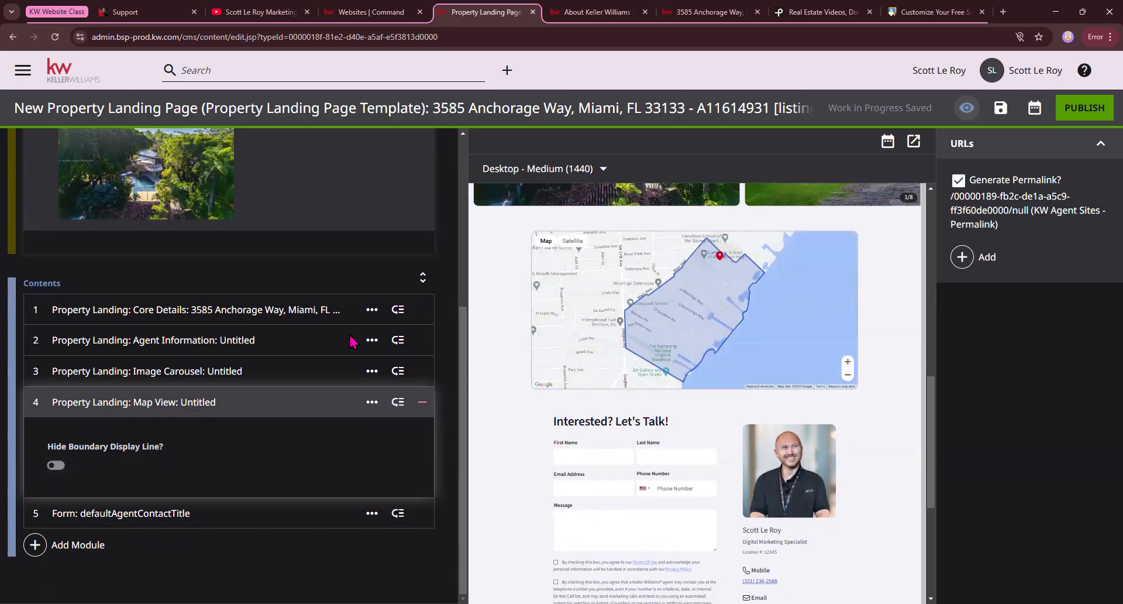
pyautogui.click(54, 464)
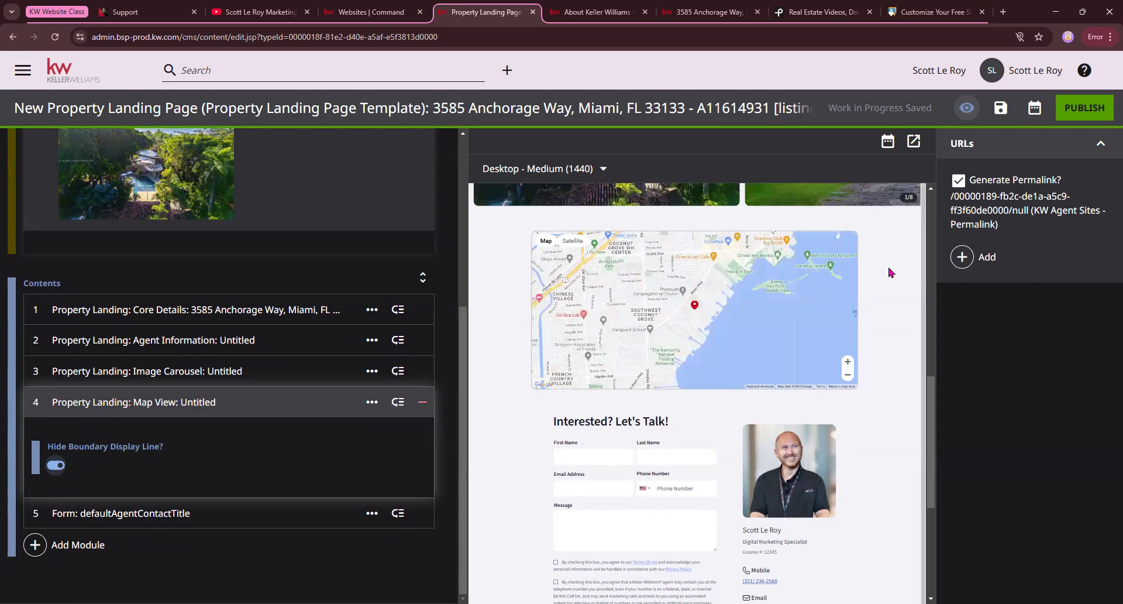
pyautogui.click(422, 403)
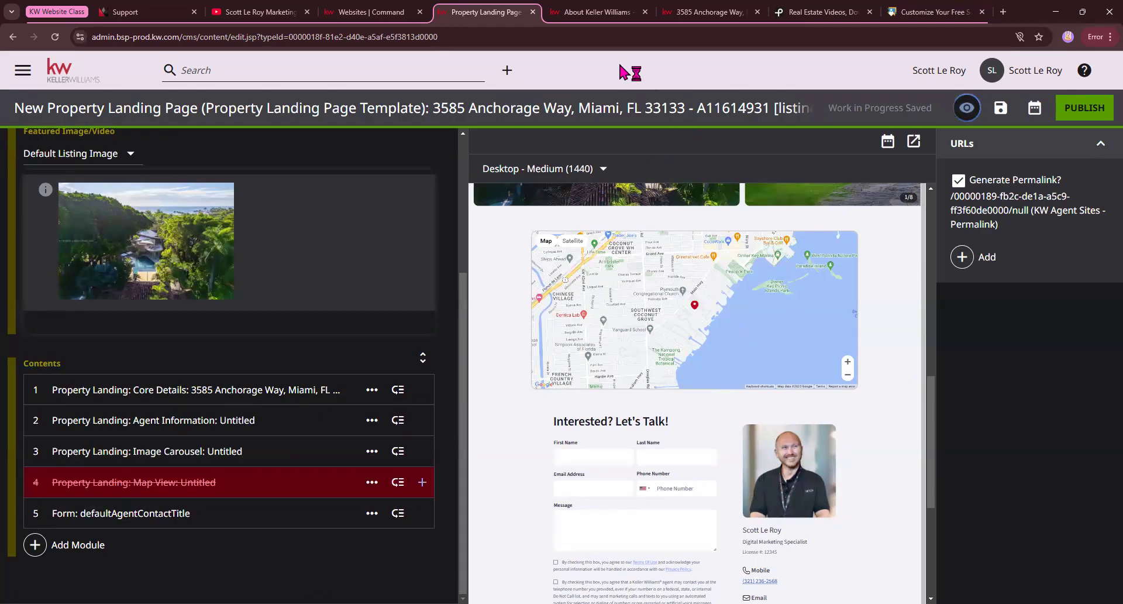
pyautogui.click(422, 482)
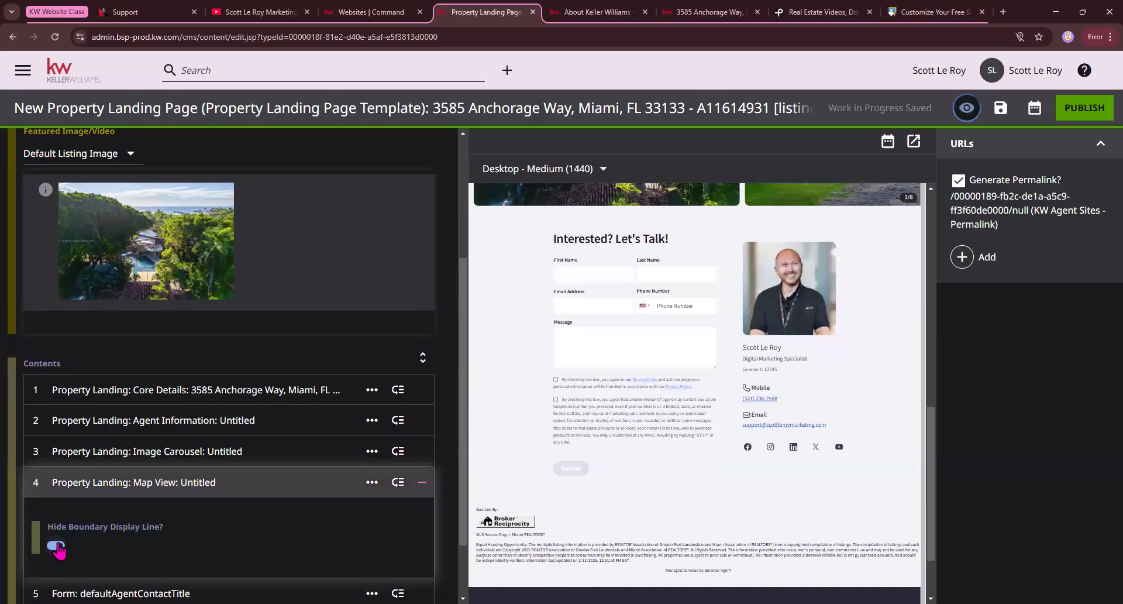
pyautogui.scroll(-1, 286, 480)
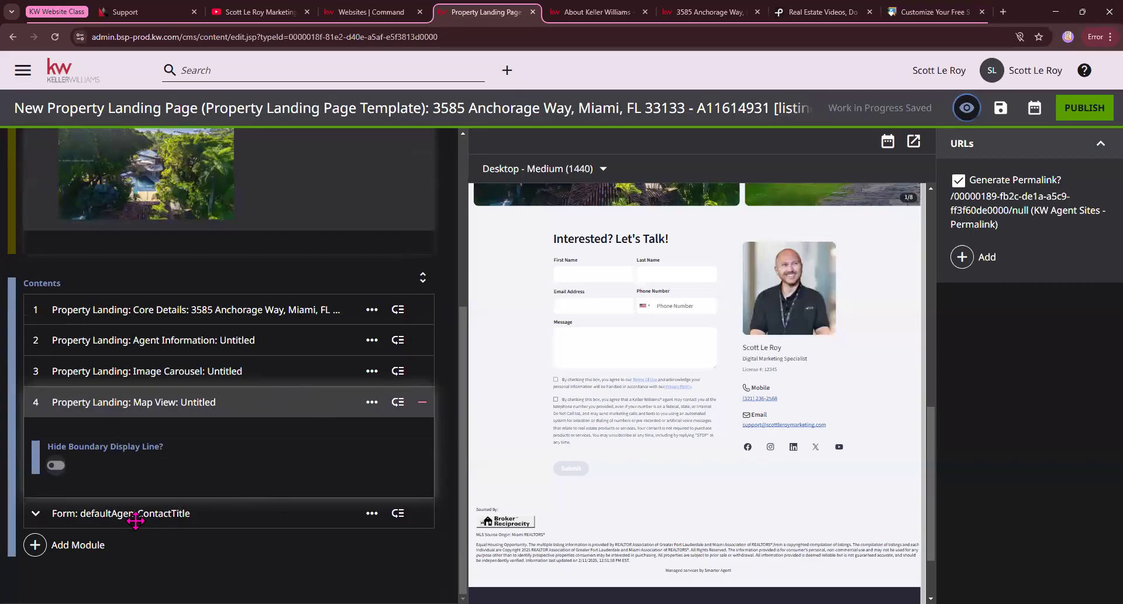
# Expand the contact Form module to view its shared form setting and review the whole landing page preview.
pyautogui.click(120, 513)
pyautogui.scroll(-1, 273, 525)
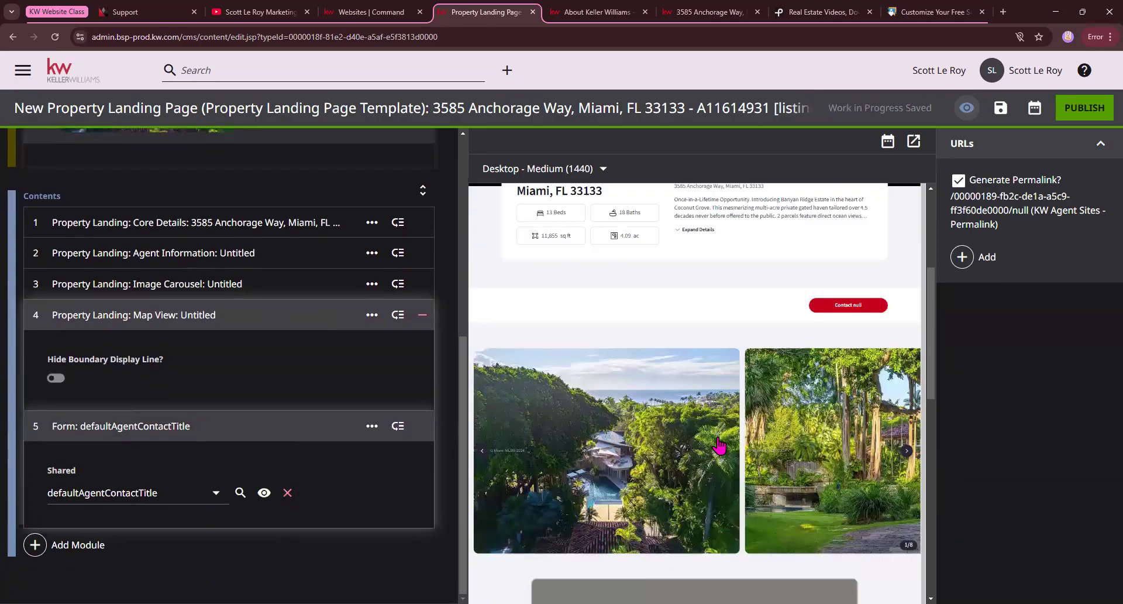
pyautogui.scroll(-10, 718, 351)
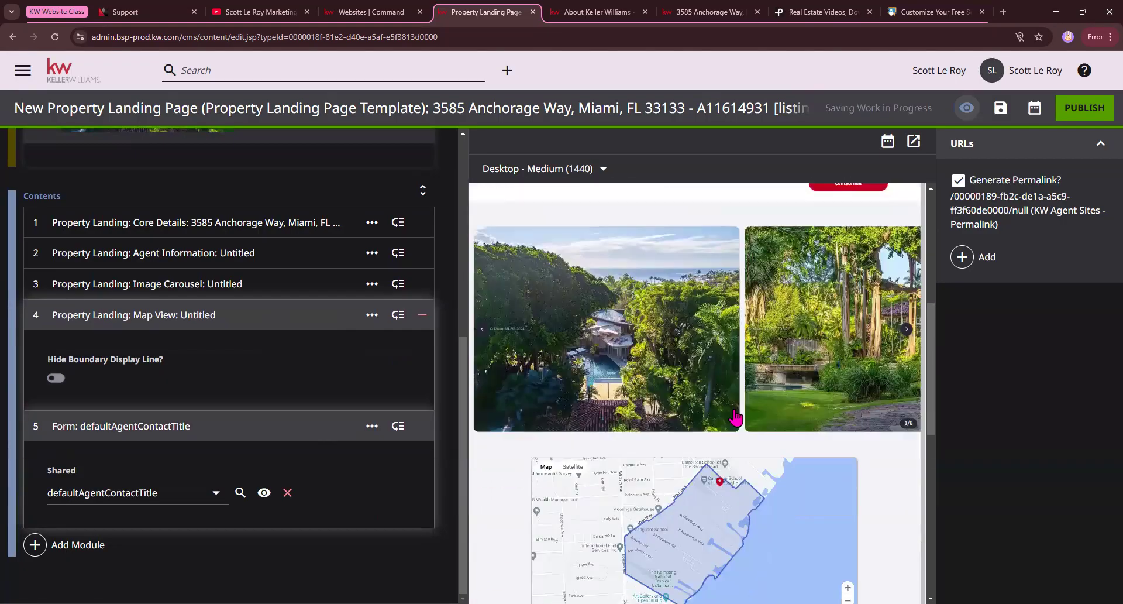
pyautogui.scroll(10, 655, 392)
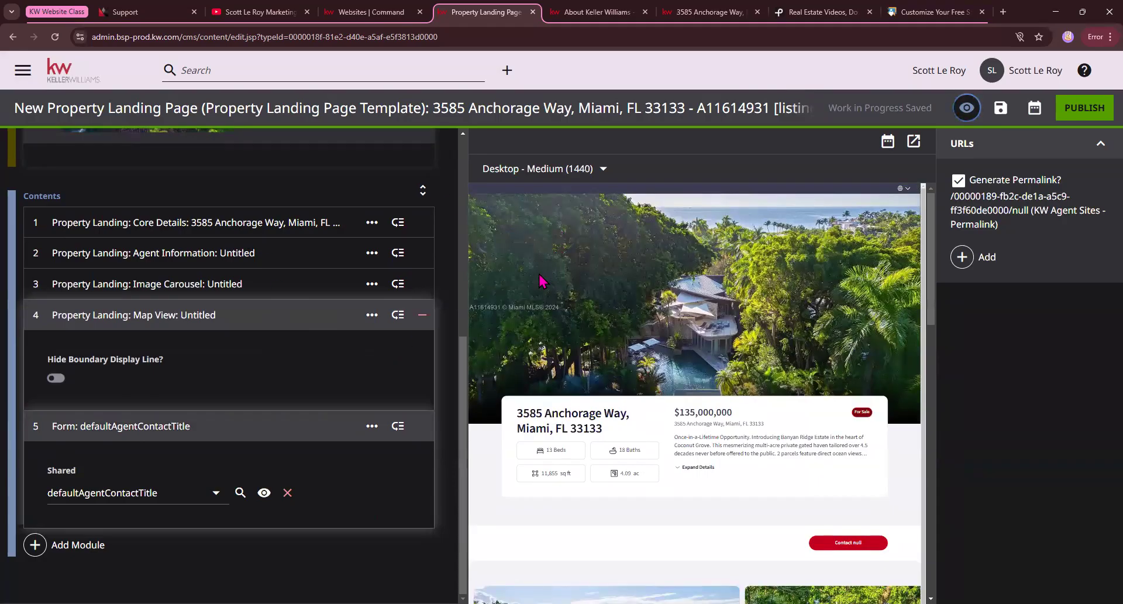
pyautogui.scroll(1, 101, 283)
pyautogui.scroll(5, 117, 280)
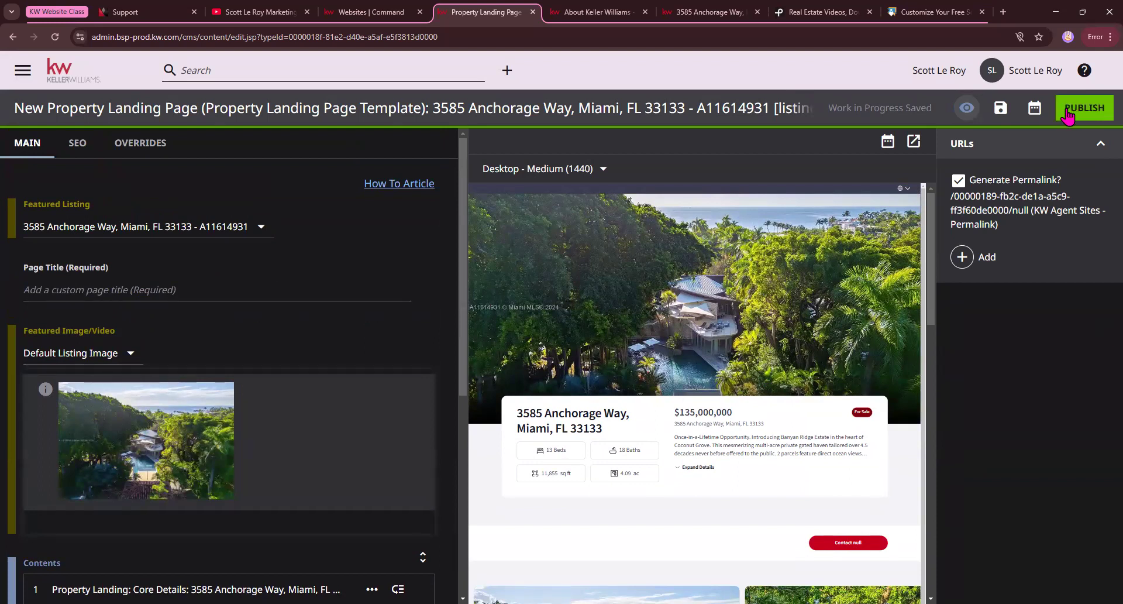
# Return to the CMS dashboard and examine its custom pages, custom modules and Custom Landing Pages lists.
pyautogui.click(73, 81)
pyautogui.click(608, 116)
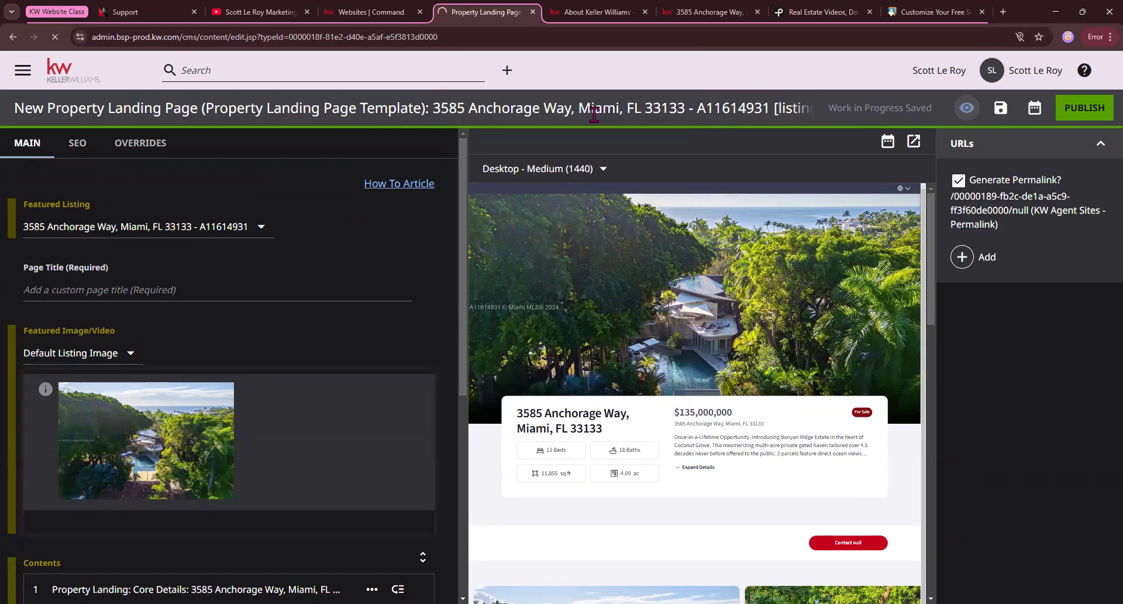
pyautogui.scroll(-15, 250, 278)
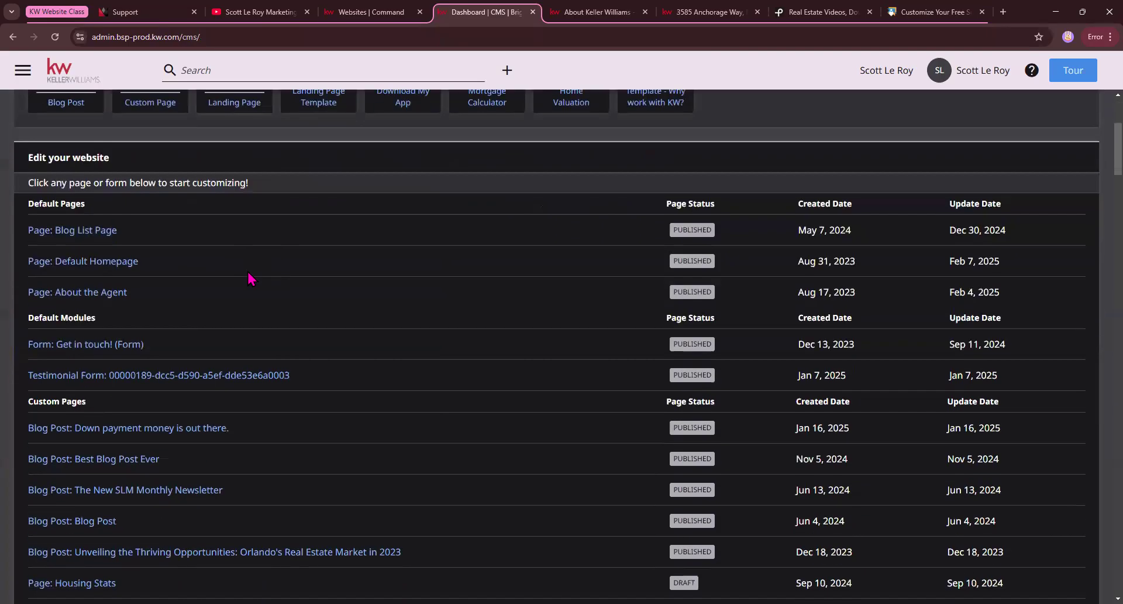
pyautogui.scroll(-8, 250, 275)
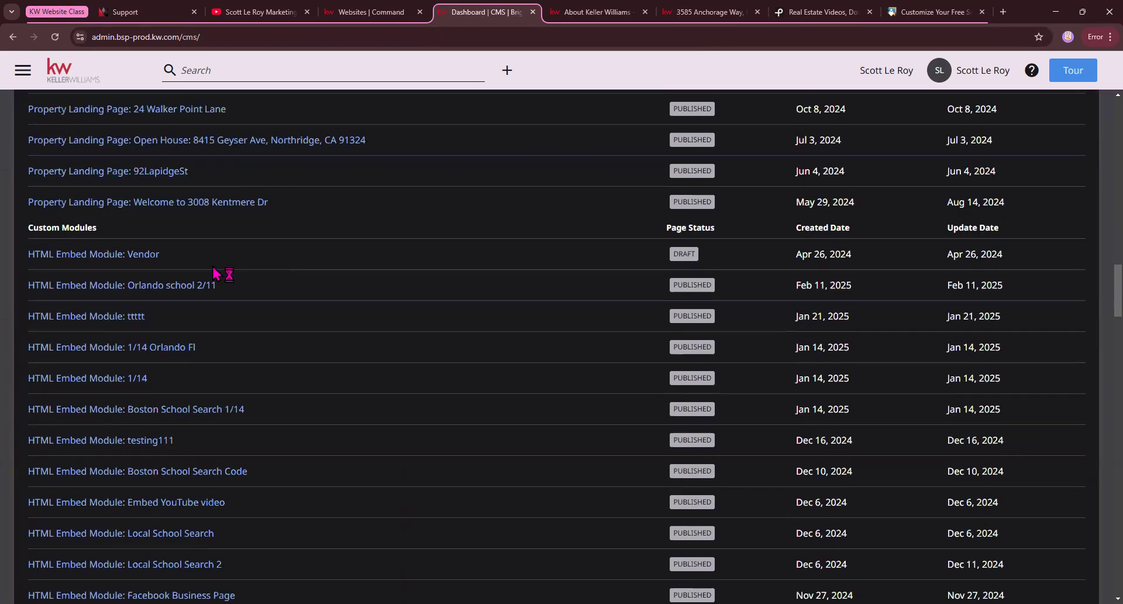
pyautogui.scroll(-20, 217, 274)
pyautogui.scroll(-16, 213, 272)
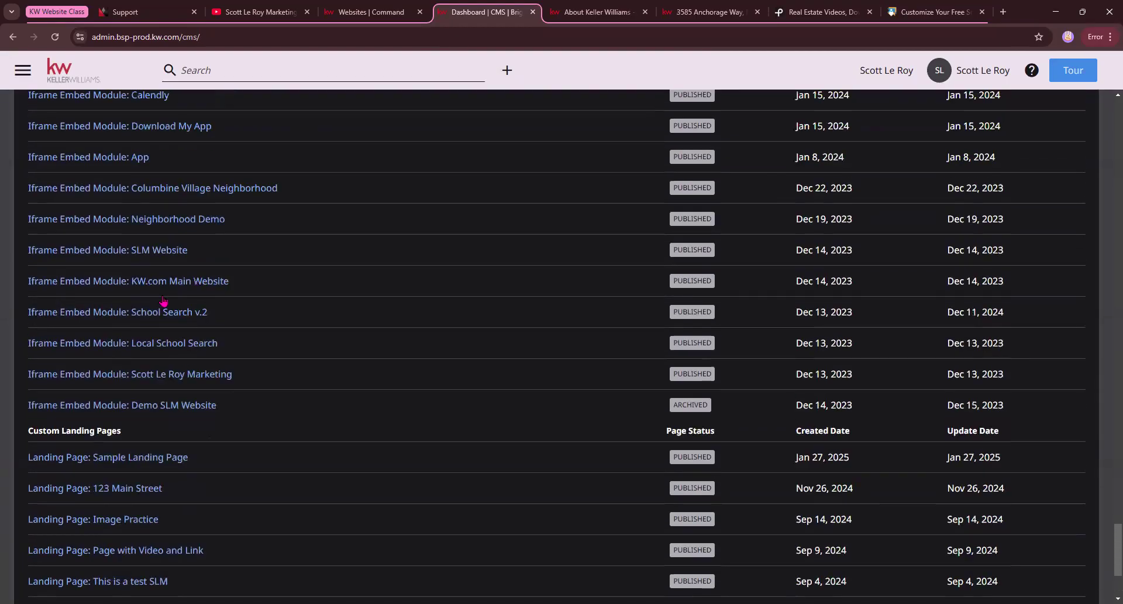
pyautogui.scroll(-3, 164, 301)
pyautogui.moveTo(37, 250); pyautogui.dragTo(140, 262)
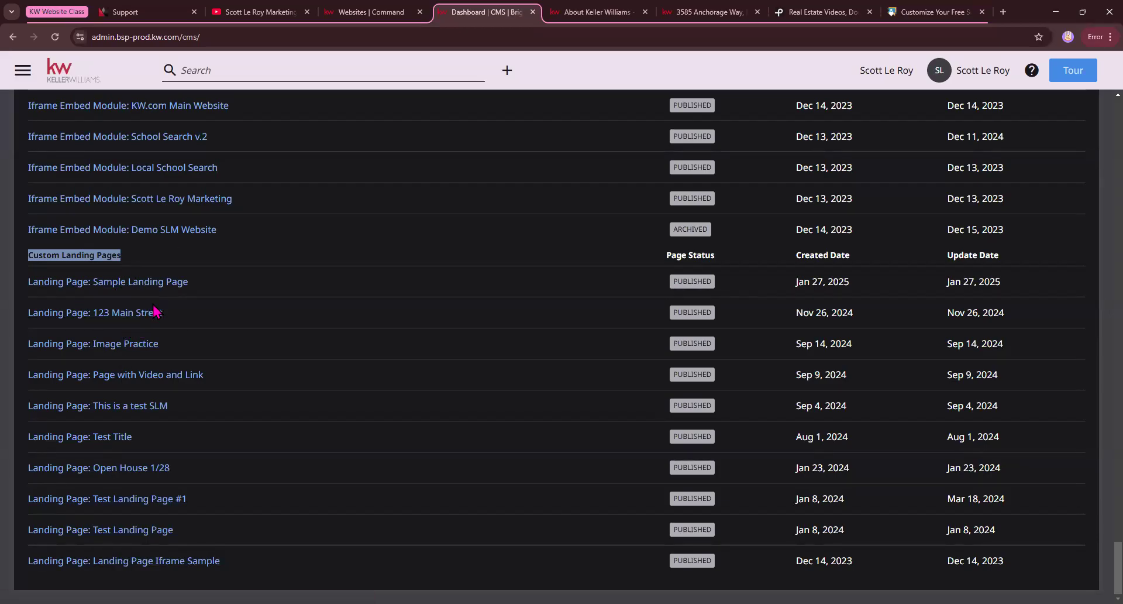
pyautogui.scroll(20, 156, 312)
pyautogui.scroll(20, 173, 296)
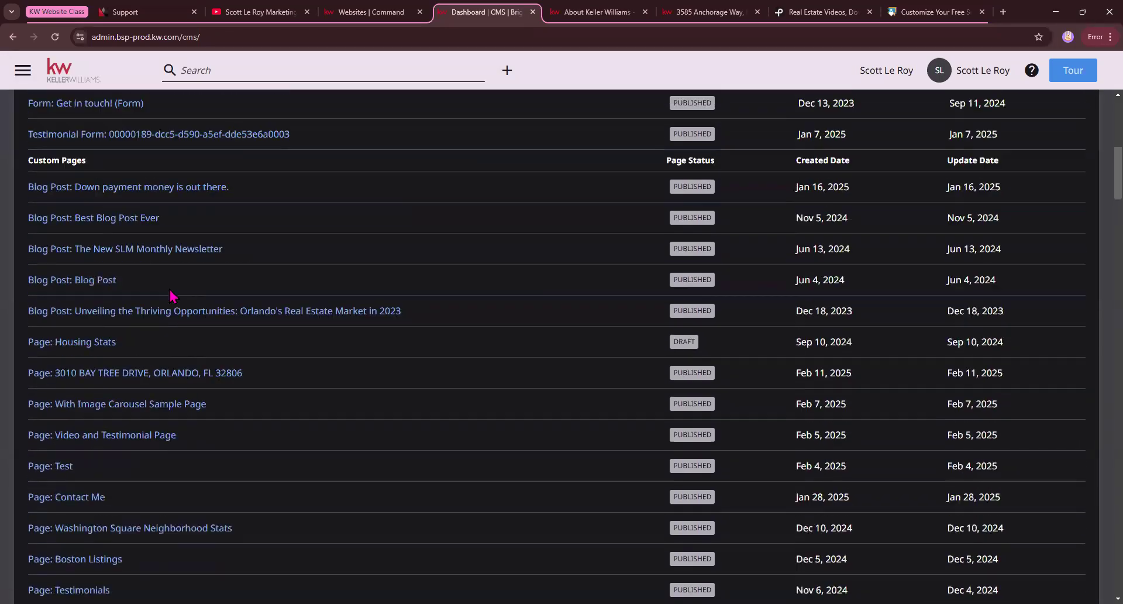
pyautogui.scroll(8, 173, 295)
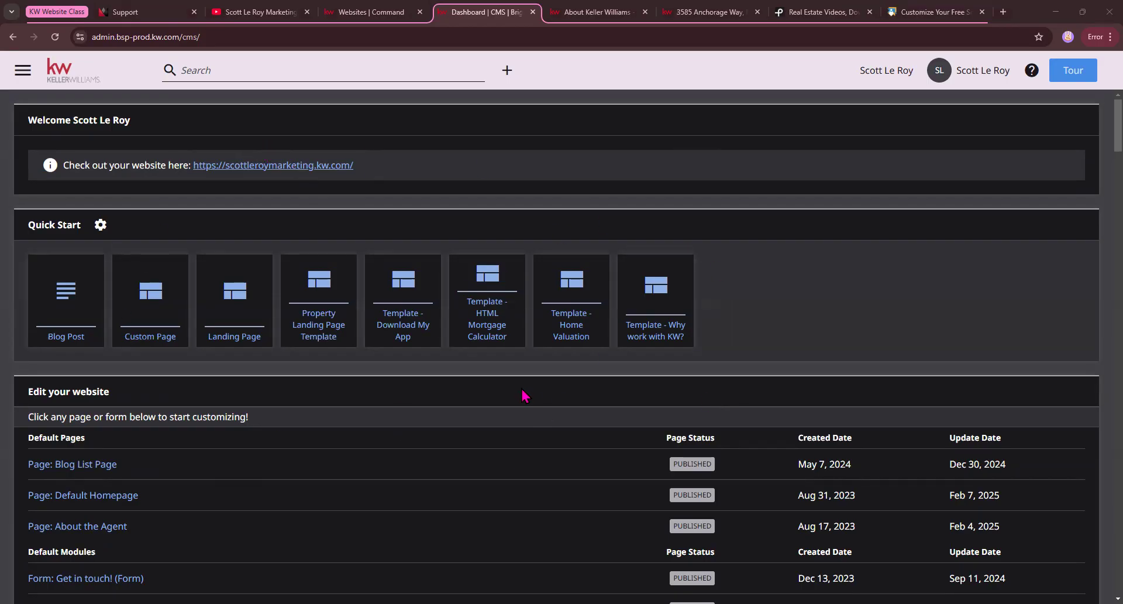
# Switch to the live Miami listing page and open the agent website's homepage in a new tab.
pyautogui.click(700, 13)
pyautogui.scroll(5, 340, 202)
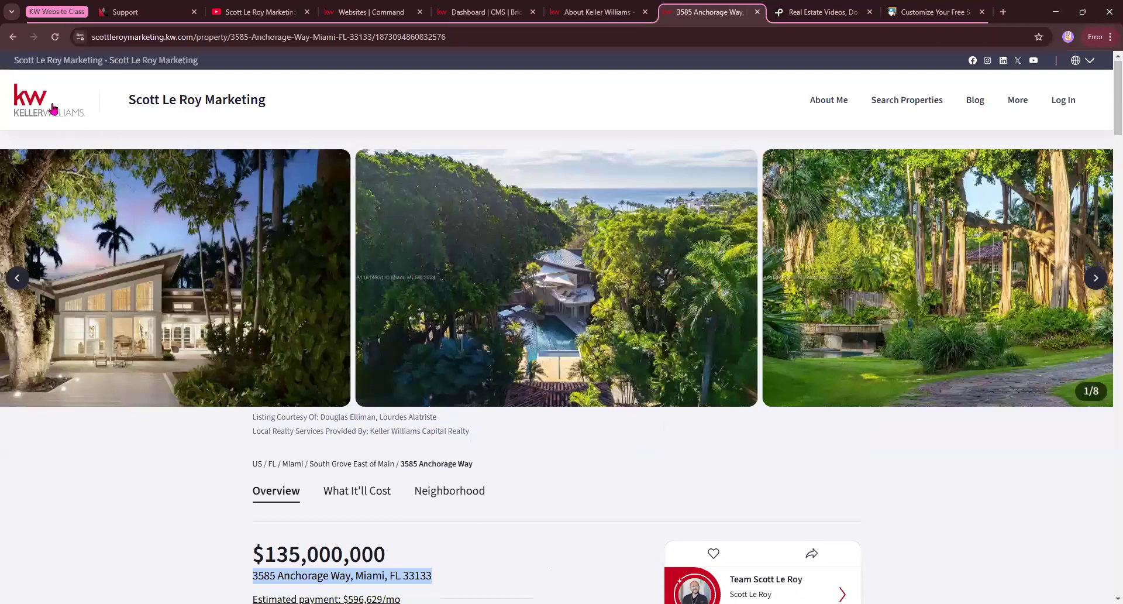
pyautogui.rightClick(66, 109)
pyautogui.click(140, 115)
pyautogui.click(739, 11)
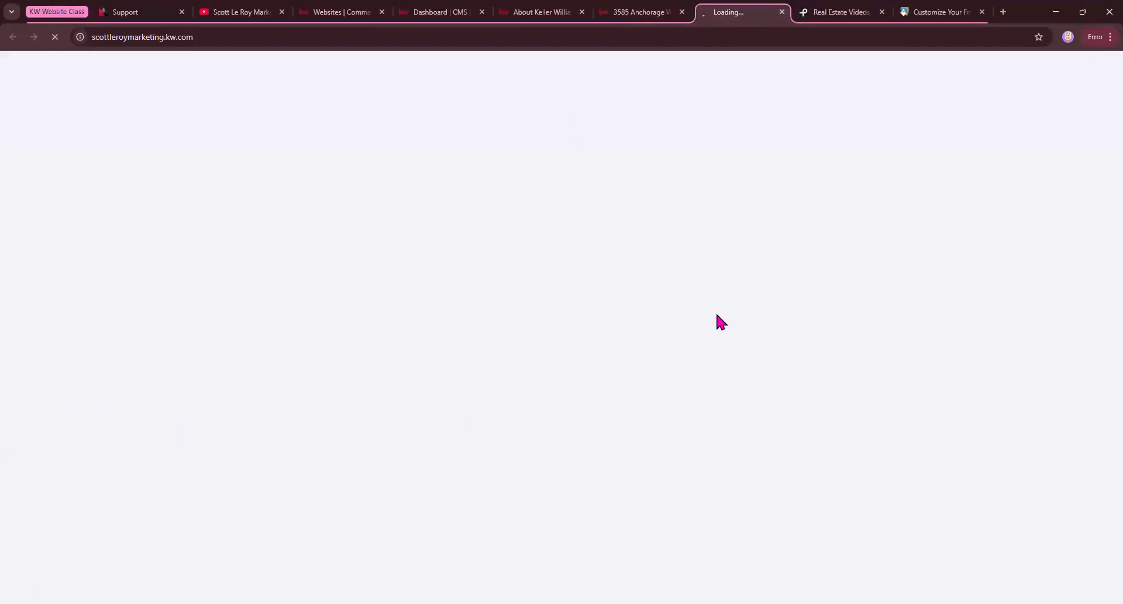
# Copy the address from the Miami listing page, search for it on the homepage and open the matching property.
pyautogui.click(641, 11)
pyautogui.scroll(-4, 556, 438)
pyautogui.rightClick(399, 285)
pyautogui.click(424, 300)
pyautogui.click(739, 13)
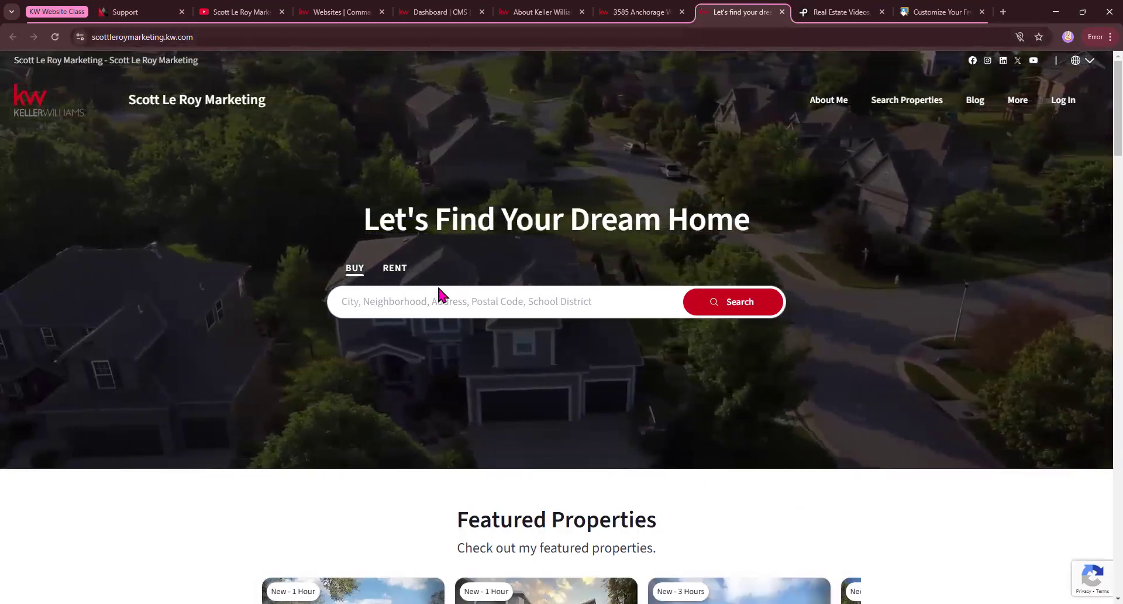
pyautogui.click(433, 301)
pyautogui.hotkey('ctrl', 'v')
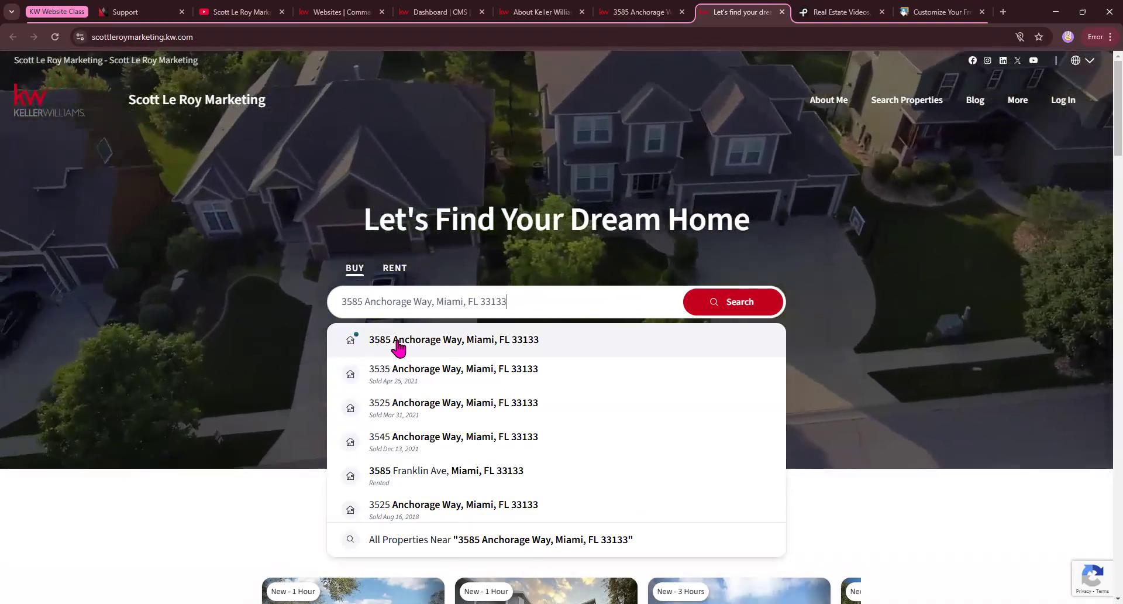
pyautogui.click(398, 341)
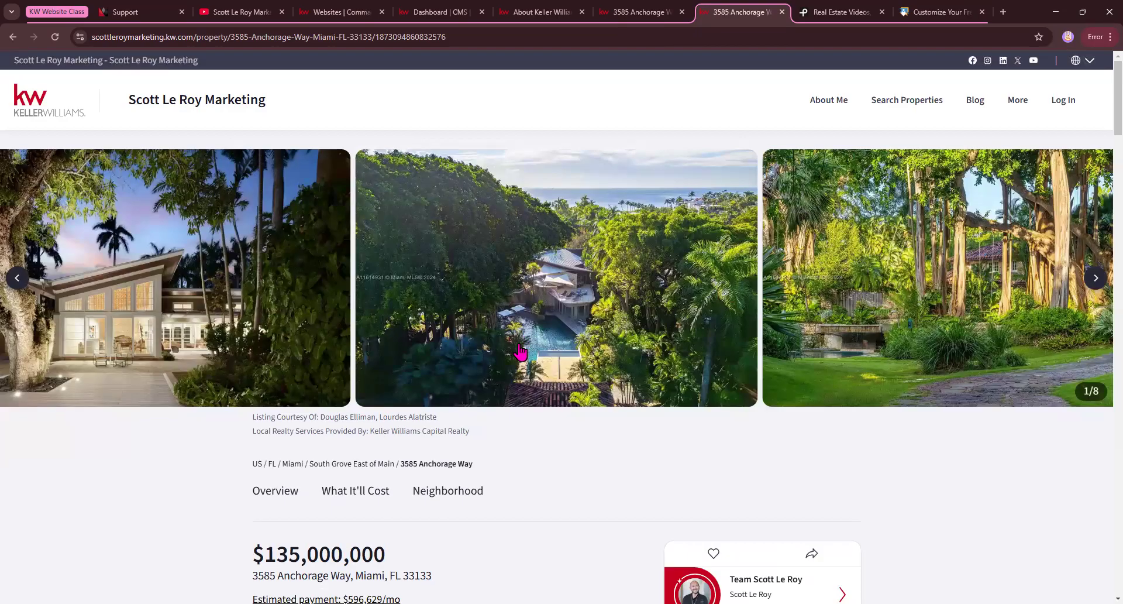
# Append "/openhouse" to the listing's URL, load the open house sign-in page and examine its address.
pyautogui.click(484, 39)
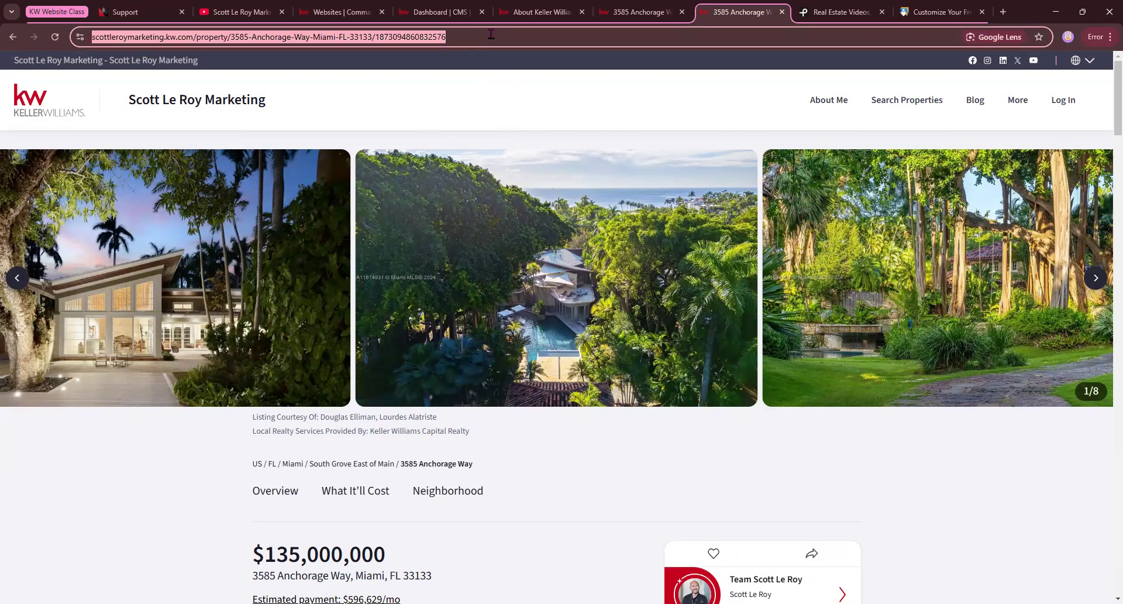
pyautogui.click(490, 34)
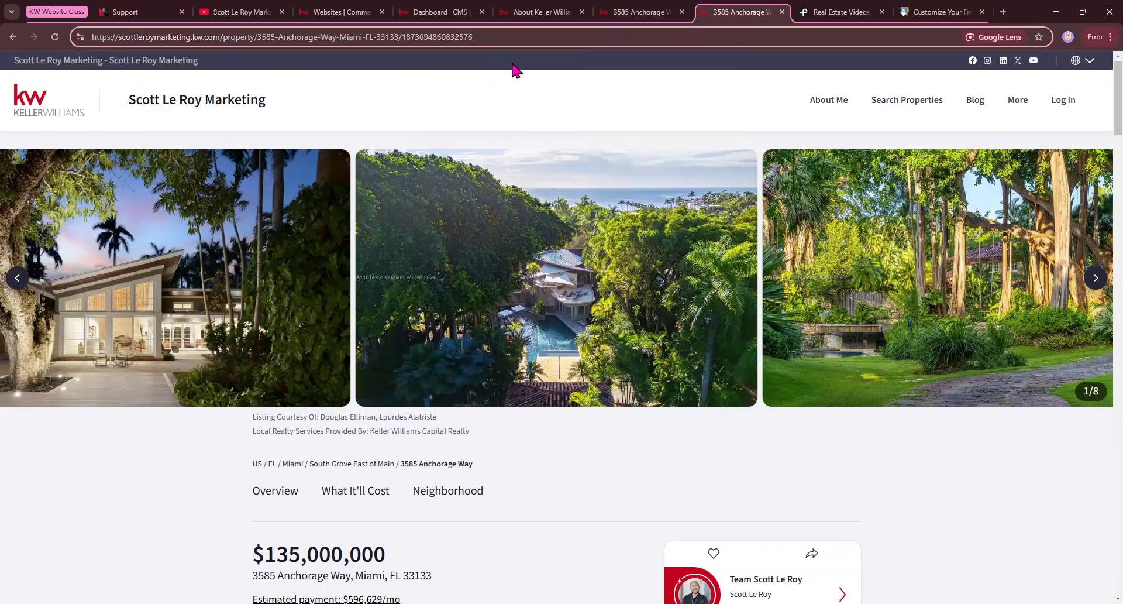
pyautogui.write('/openhouse')
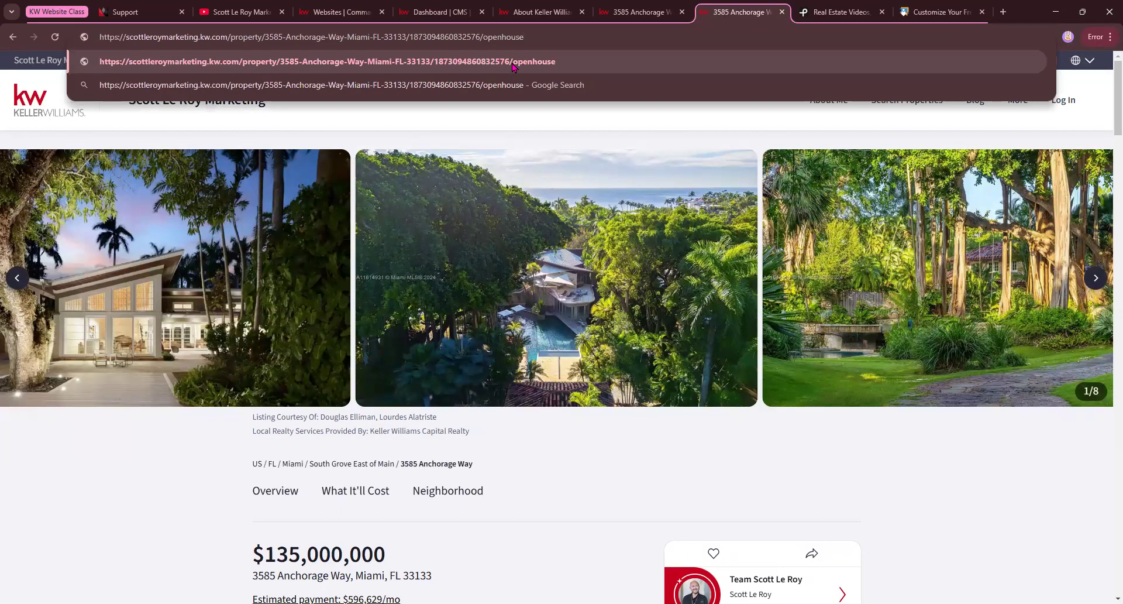
pyautogui.click(513, 67)
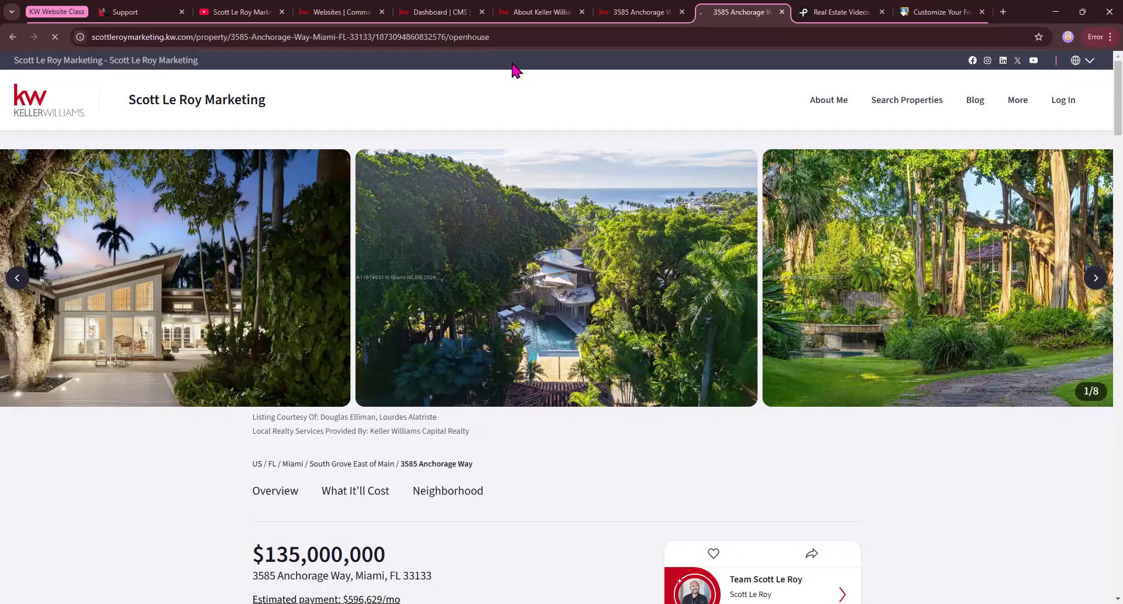
pyautogui.scroll(-13, 543, 321)
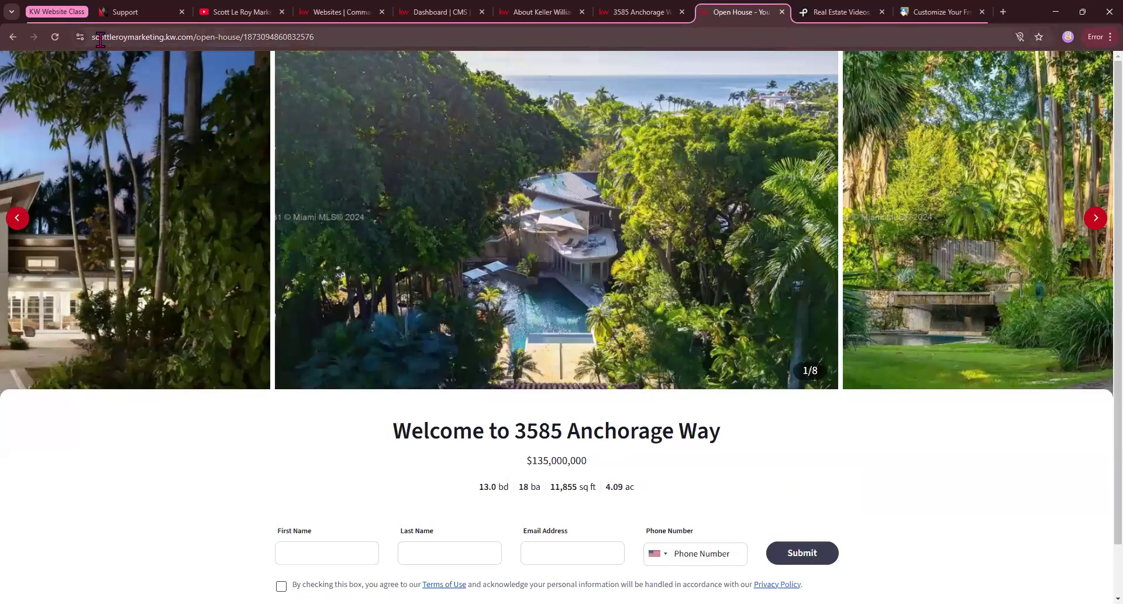
pyautogui.moveTo(196, 41); pyautogui.dragTo(259, 40)
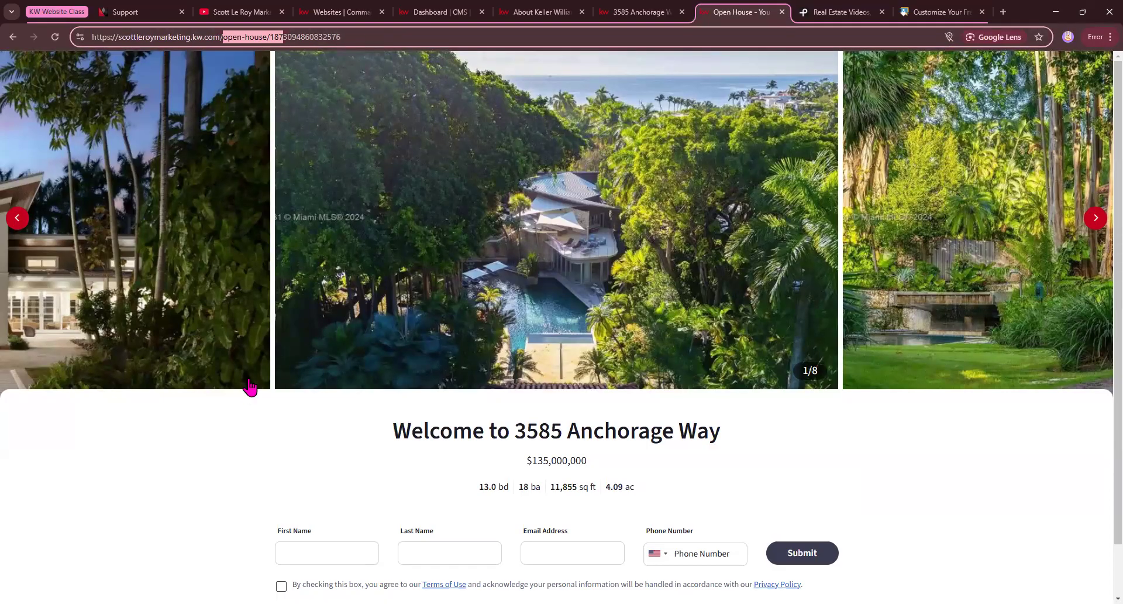
# Examine the open house sign-in form and browse forward three photos in the listing's gallery.
pyautogui.click(251, 424)
pyautogui.scroll(-1, 620, 269)
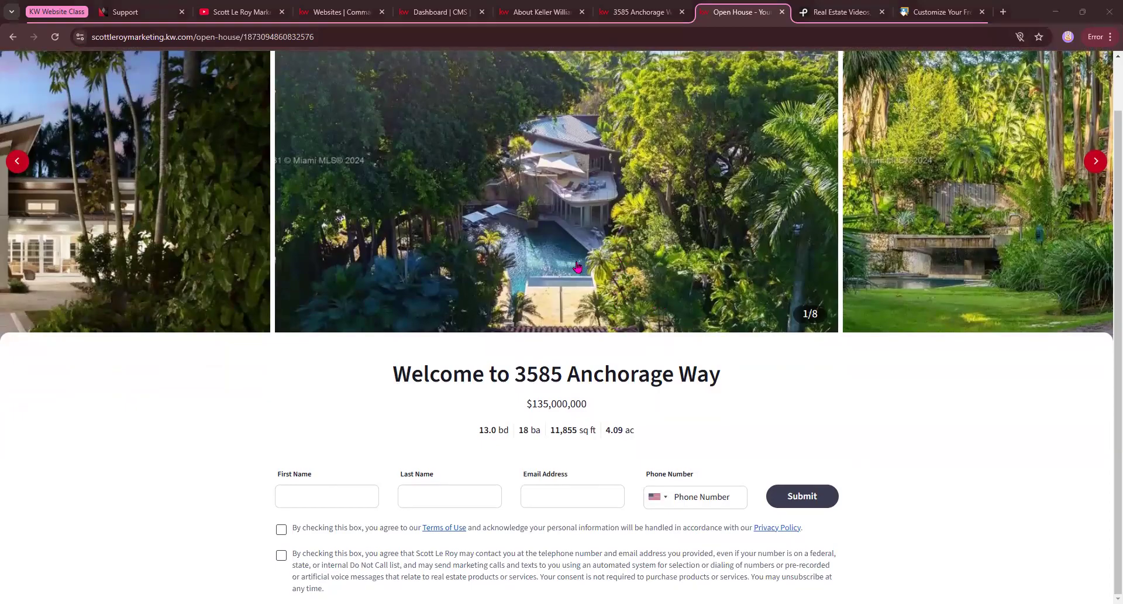
pyautogui.click(1095, 161)
pyautogui.click(1096, 161)
pyautogui.click(1095, 161)
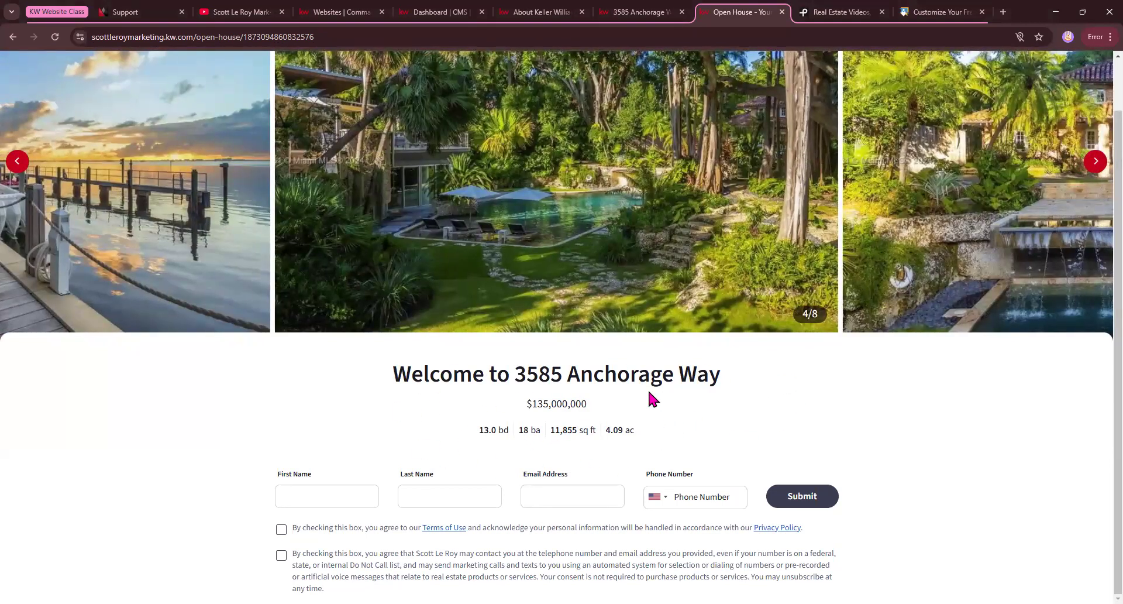
# Fill in the visitor's first name, last name, email and phone number, accept both consent statements and try to submit the sign-in form.
pyautogui.click(289, 496)
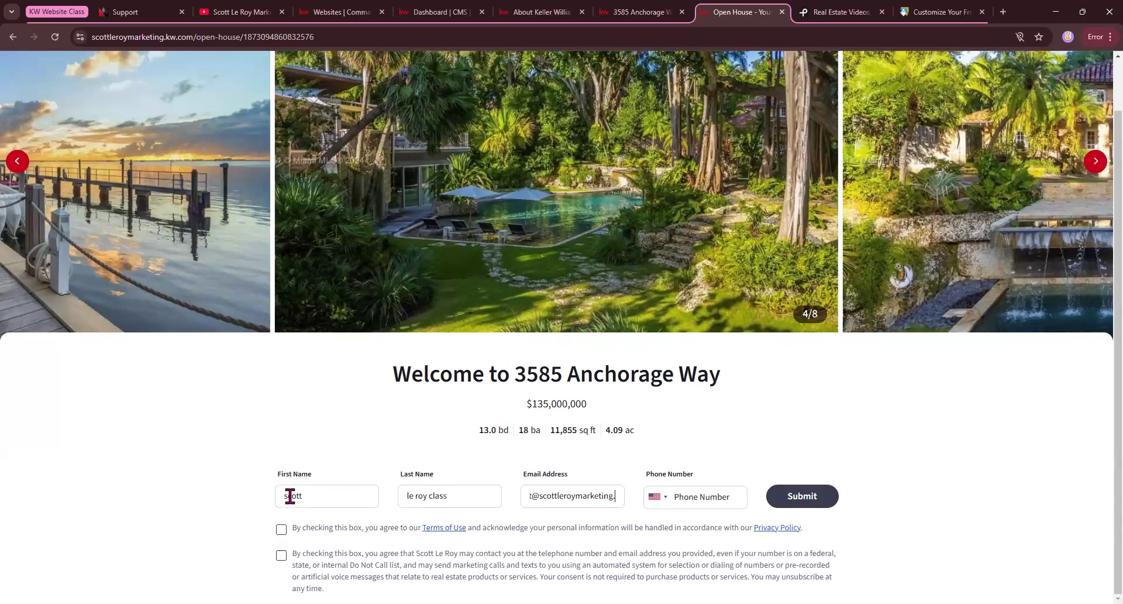
pyautogui.write('com')
pyautogui.press('Tab')
pyautogui.press('Tab')
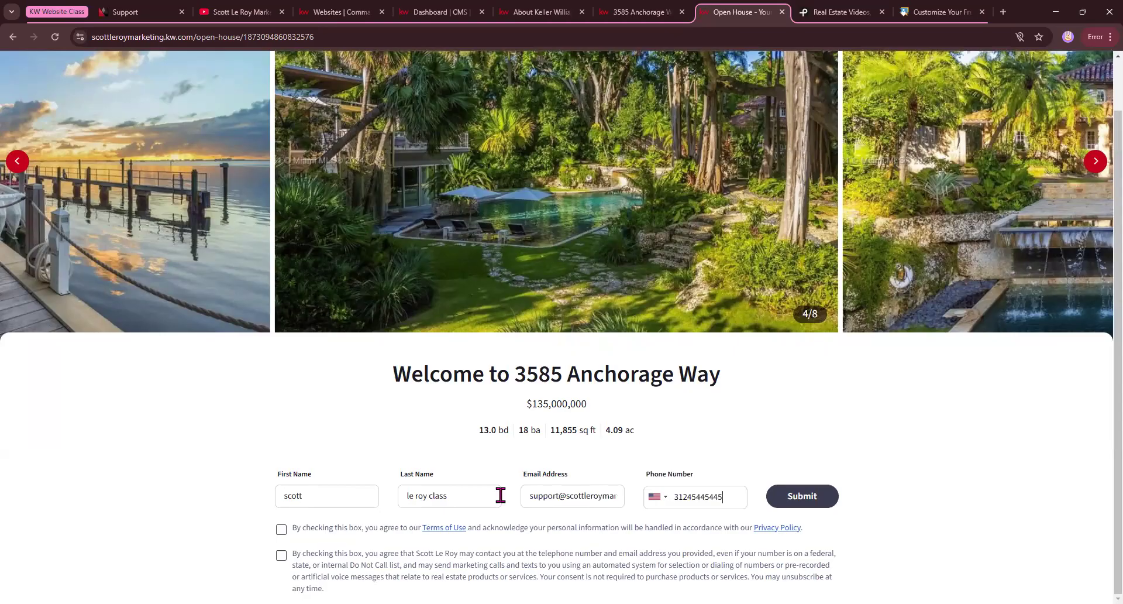
pyautogui.click(282, 530)
pyautogui.click(282, 555)
pyautogui.click(798, 495)
pyautogui.click(673, 496)
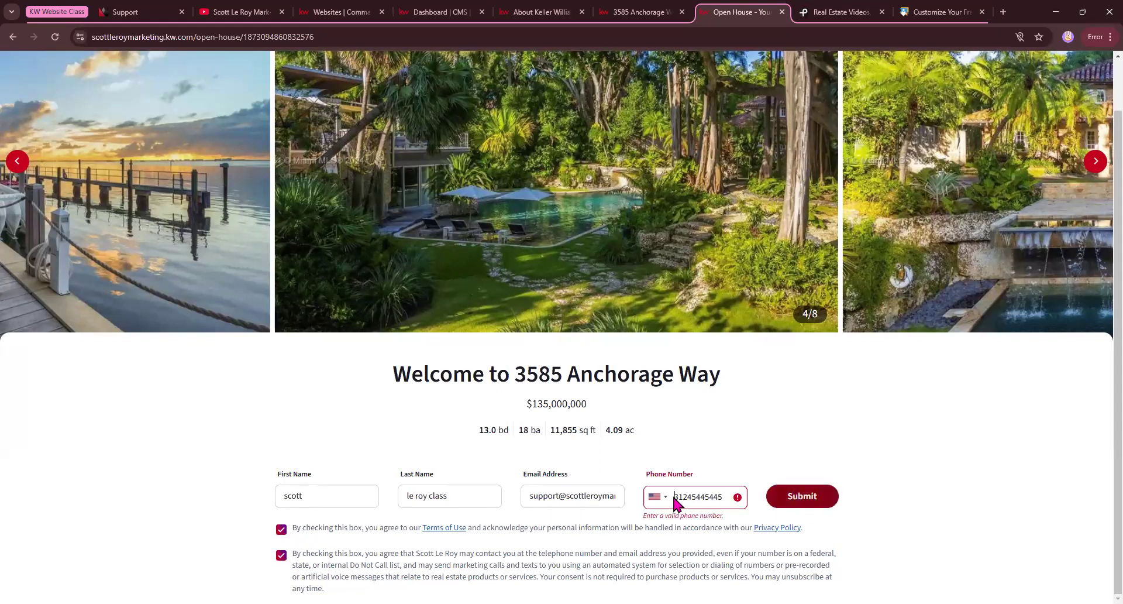
pyautogui.click(831, 496)
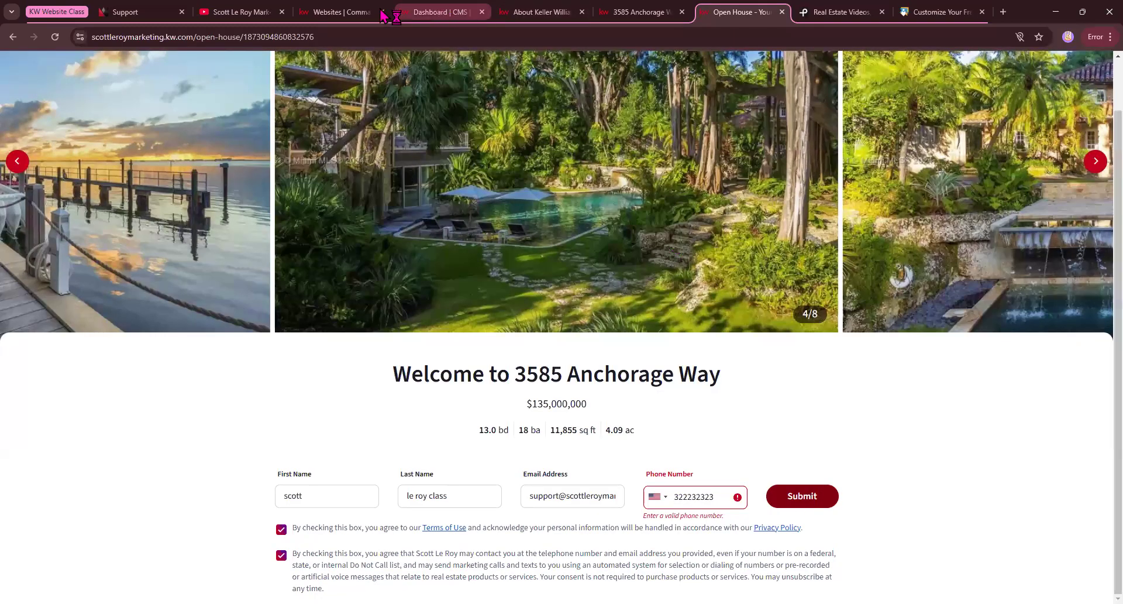
# Copy the company phone number from the Support page's footer, paste it into the sign-in form's Phone Number field and submit the form.
pyautogui.click(126, 12)
pyautogui.middleClick(72, 219)
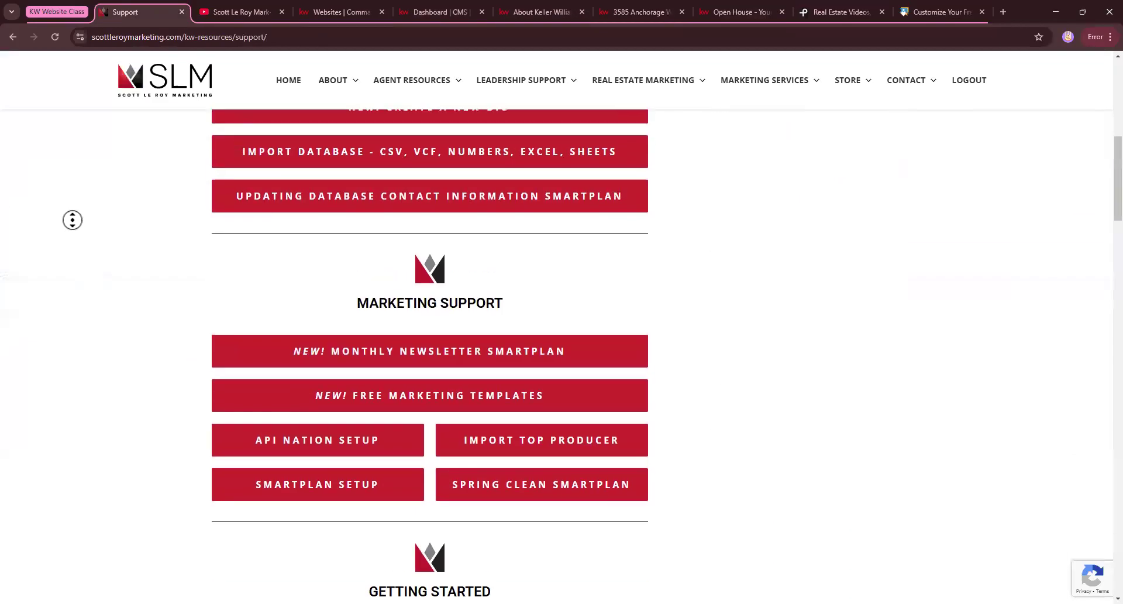
pyautogui.moveTo(271, 410); pyautogui.dragTo(217, 412)
pyautogui.hotkey('ctrl', 'c')
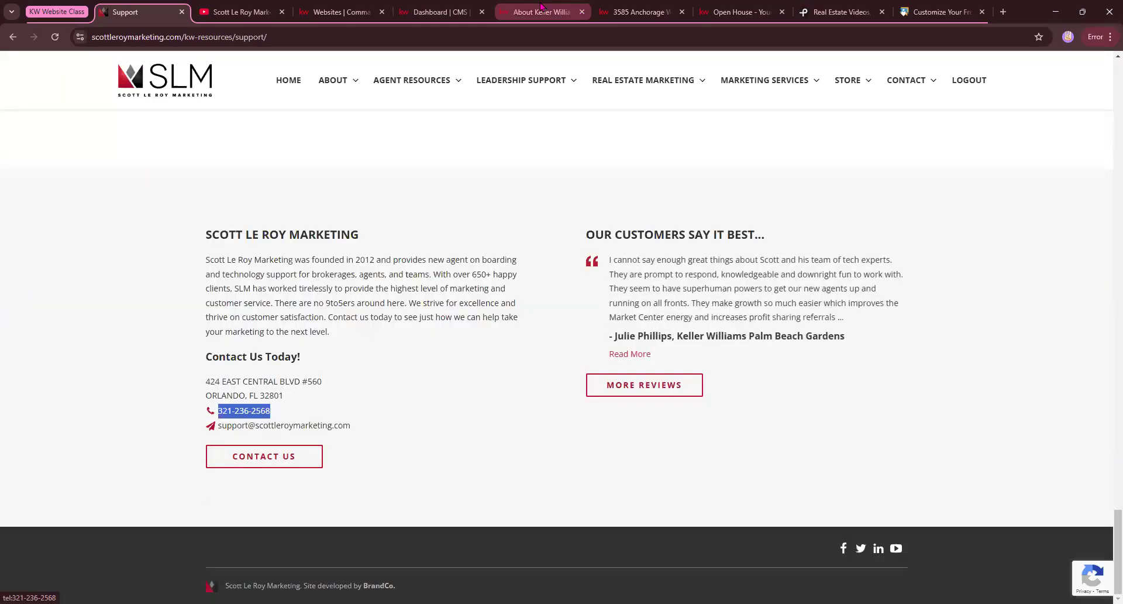
pyautogui.click(723, 7)
pyautogui.moveTo(720, 497); pyautogui.dragTo(630, 496)
pyautogui.hotkey('ctrl', 'v')
pyautogui.click(794, 498)
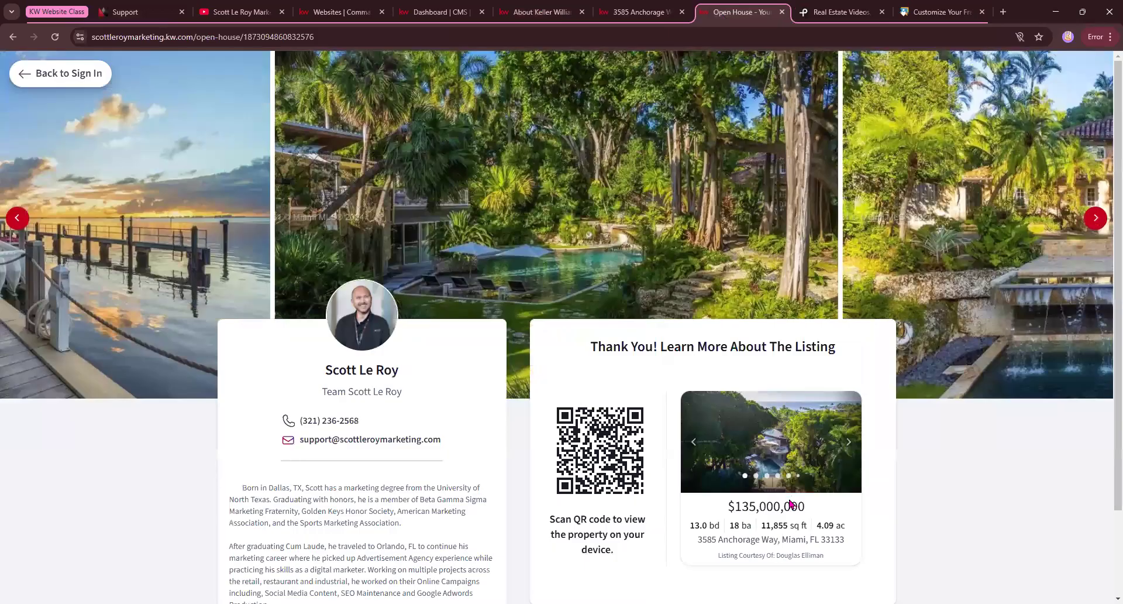
# Examine the open house thank-you page and browse the photos on its listing card.
pyautogui.scroll(-2, 511, 404)
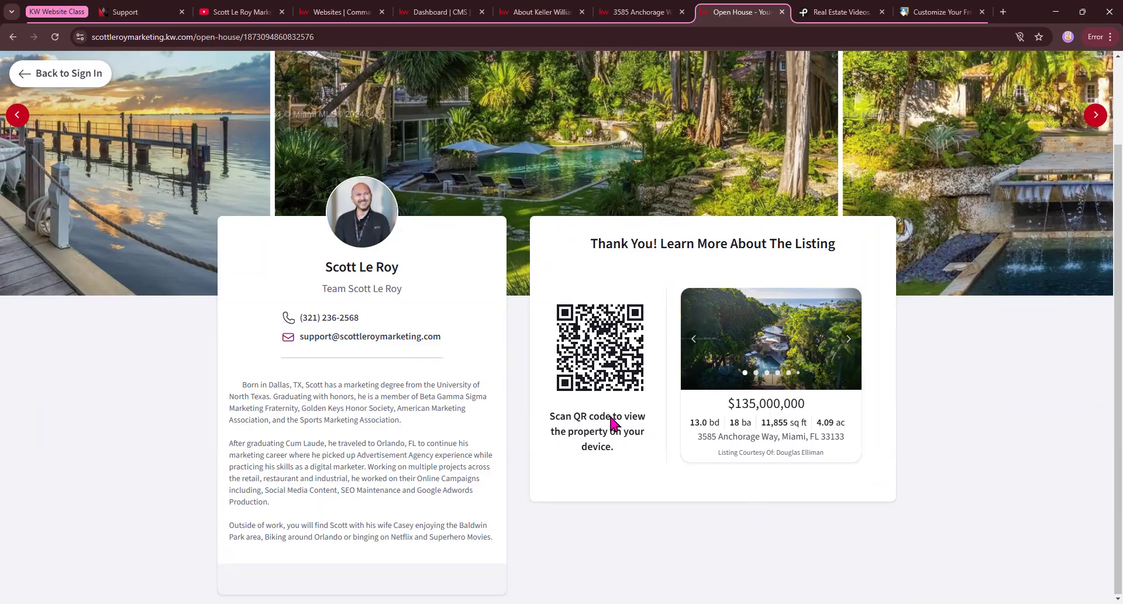
pyautogui.click(849, 340)
pyautogui.click(849, 339)
pyautogui.click(849, 340)
pyautogui.click(849, 339)
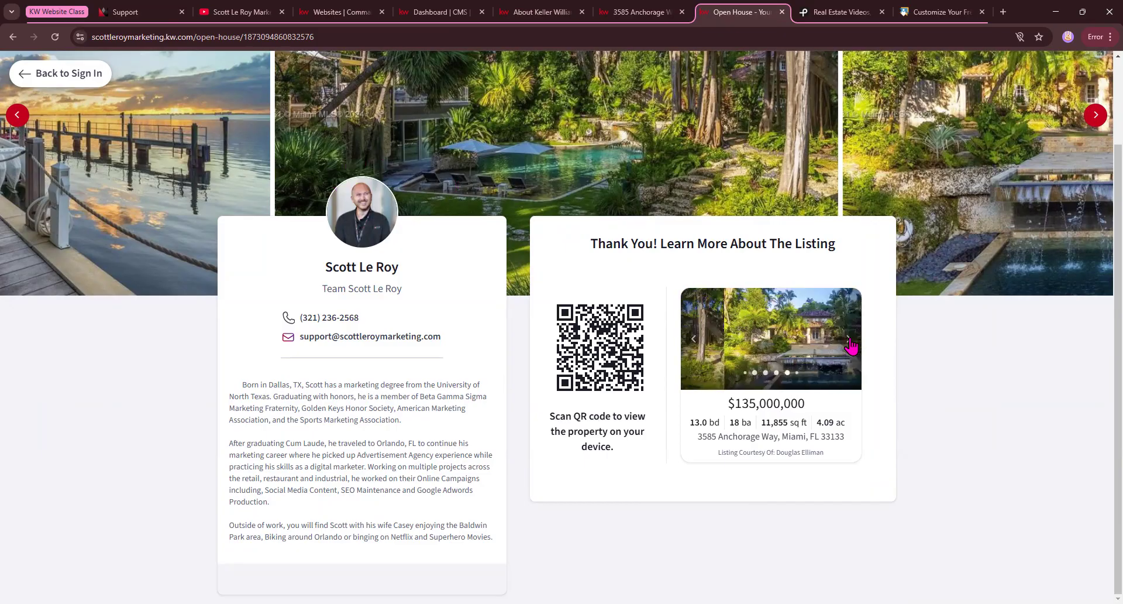
# Return to the open house sign-in form and examine its web address and welcome heading.
pyautogui.click(21, 73)
pyautogui.moveTo(124, 37); pyautogui.dragTo(366, 55)
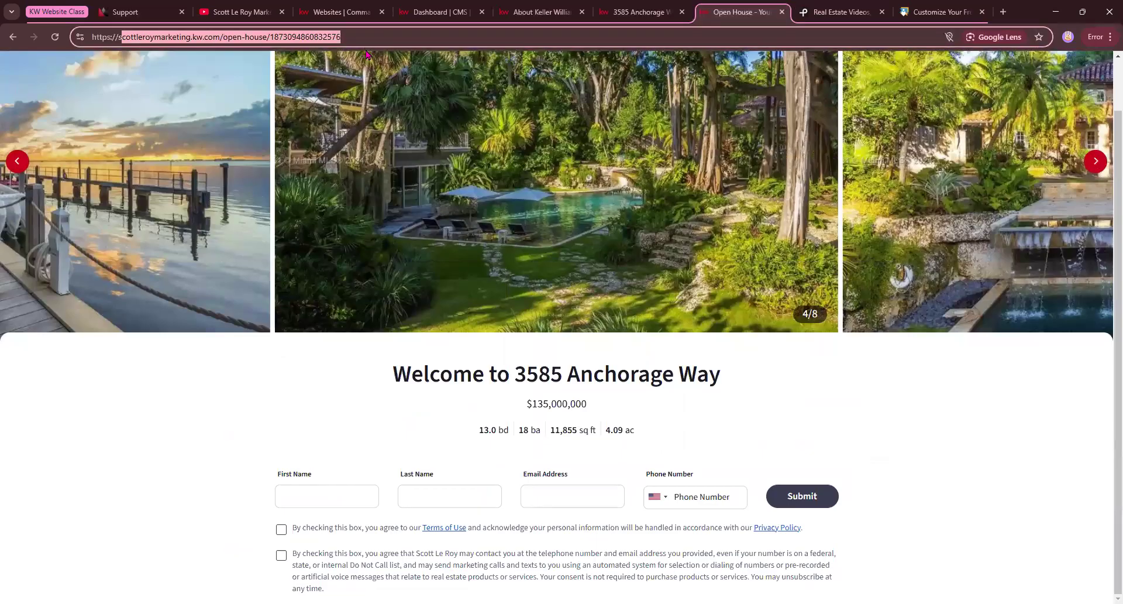
pyautogui.click(230, 467)
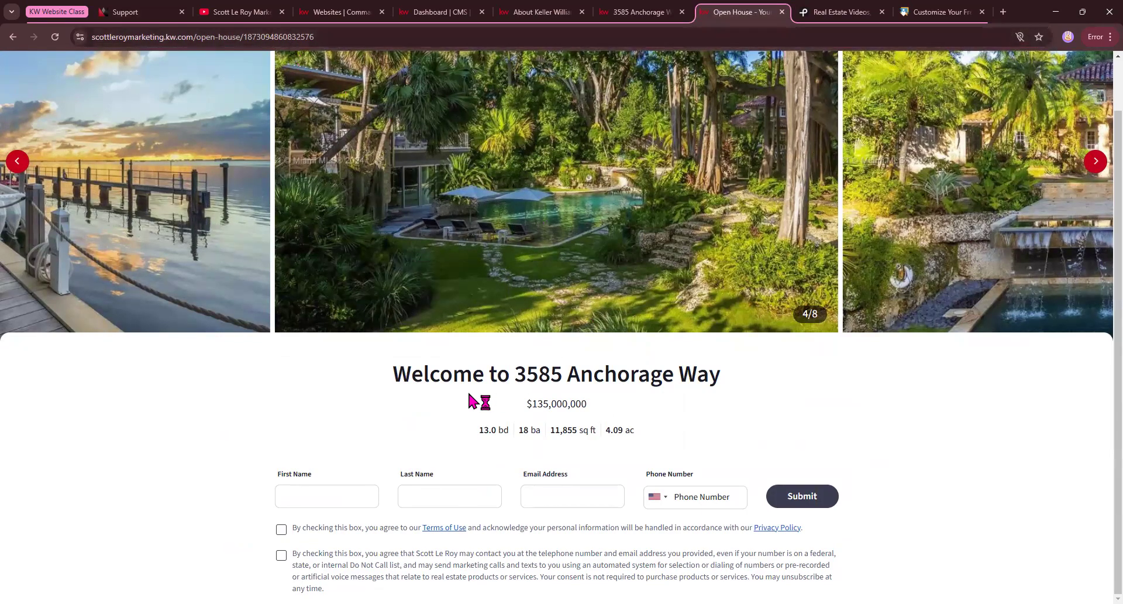
pyautogui.moveTo(389, 379); pyautogui.dragTo(726, 390)
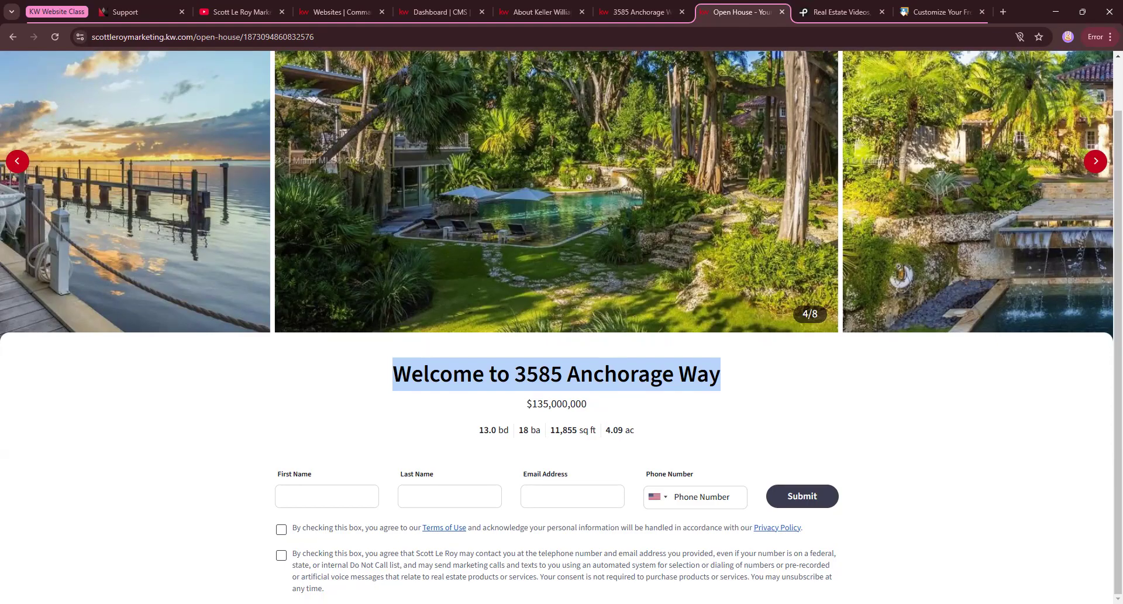
pyautogui.scroll(1, 326, 485)
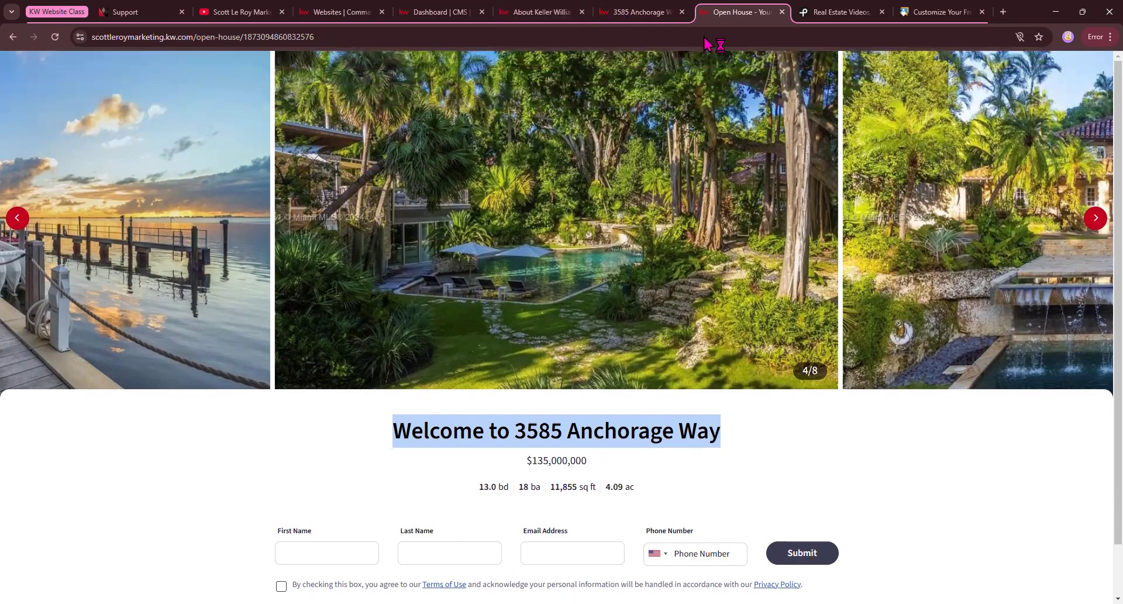
# Close the open house page, open the Washington Square Neighborhood Stats page from the agent site and examine its market summary.
pyautogui.click(782, 12)
pyautogui.click(659, 13)
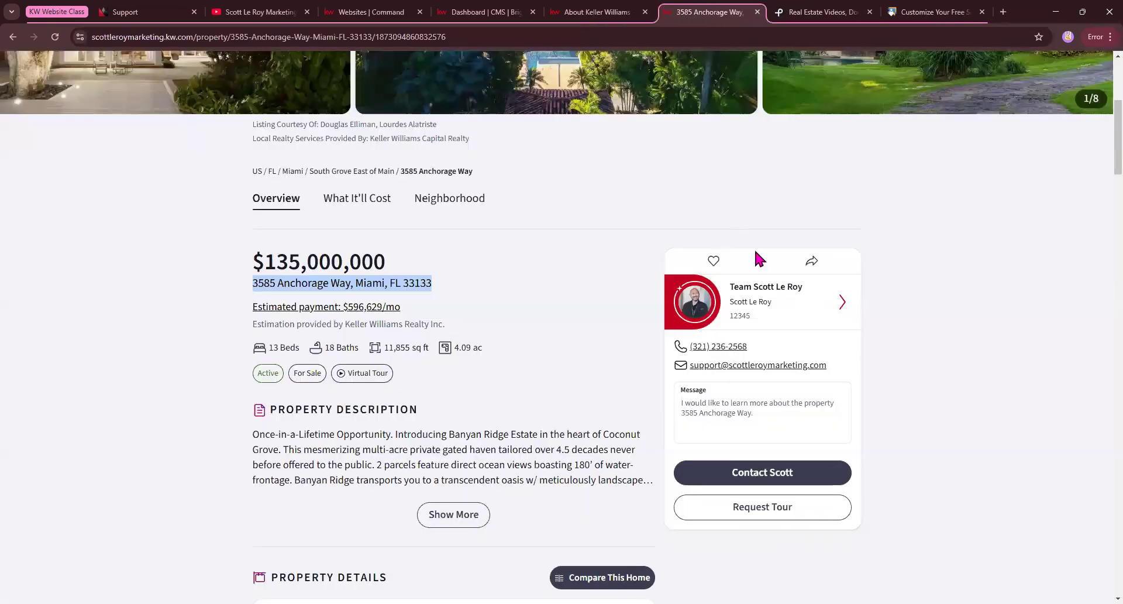
pyautogui.scroll(5, 753, 247)
pyautogui.click(1019, 101)
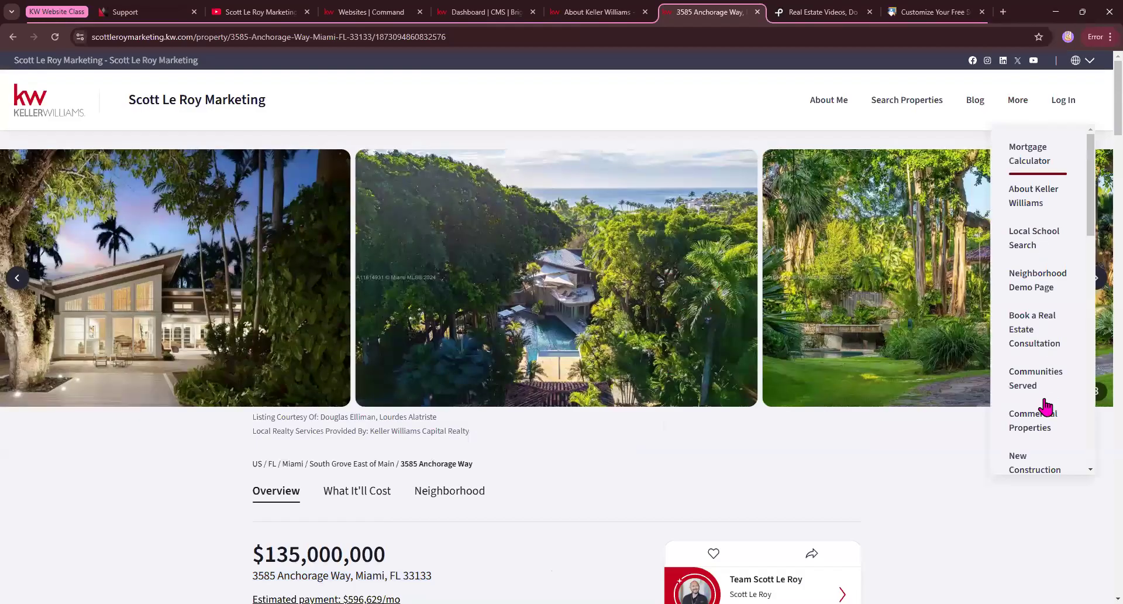
pyautogui.scroll(-10, 1047, 406)
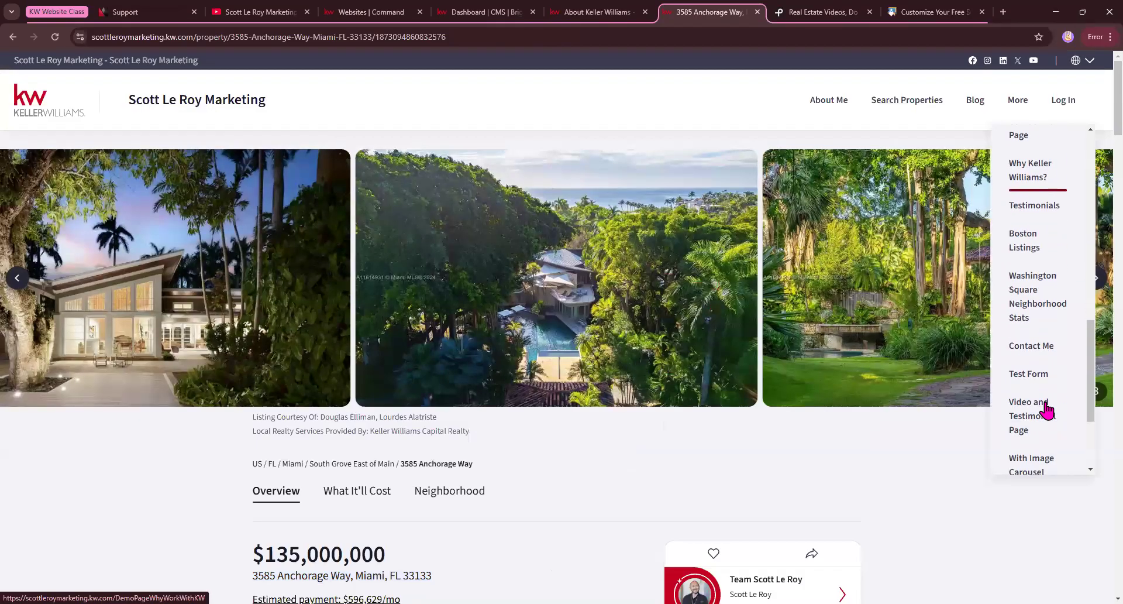
pyautogui.click(1041, 304)
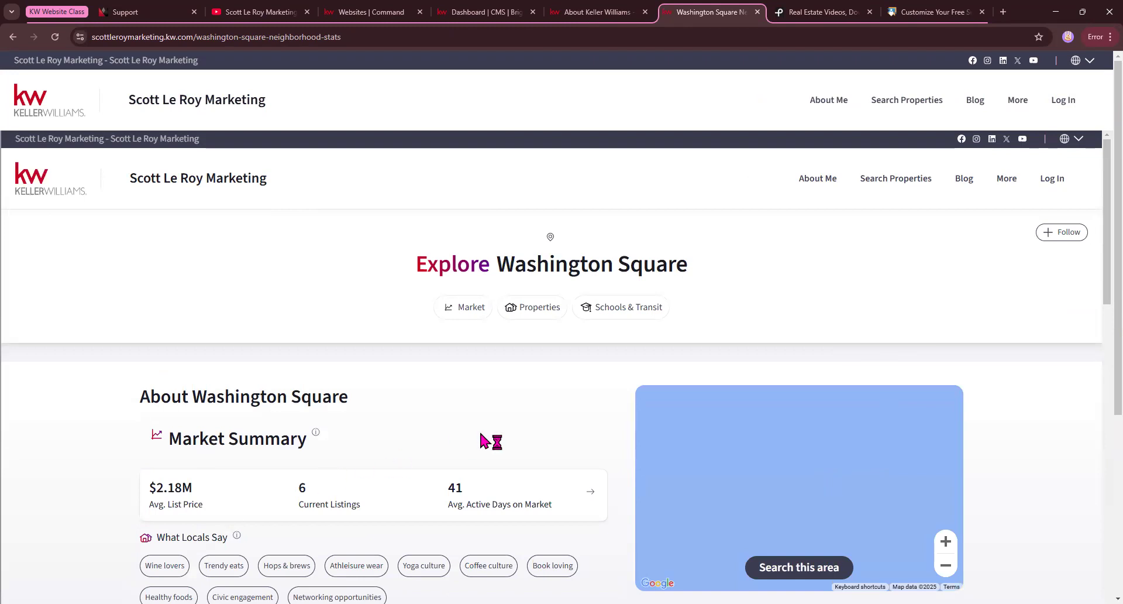
pyautogui.scroll(-2, 974, 302)
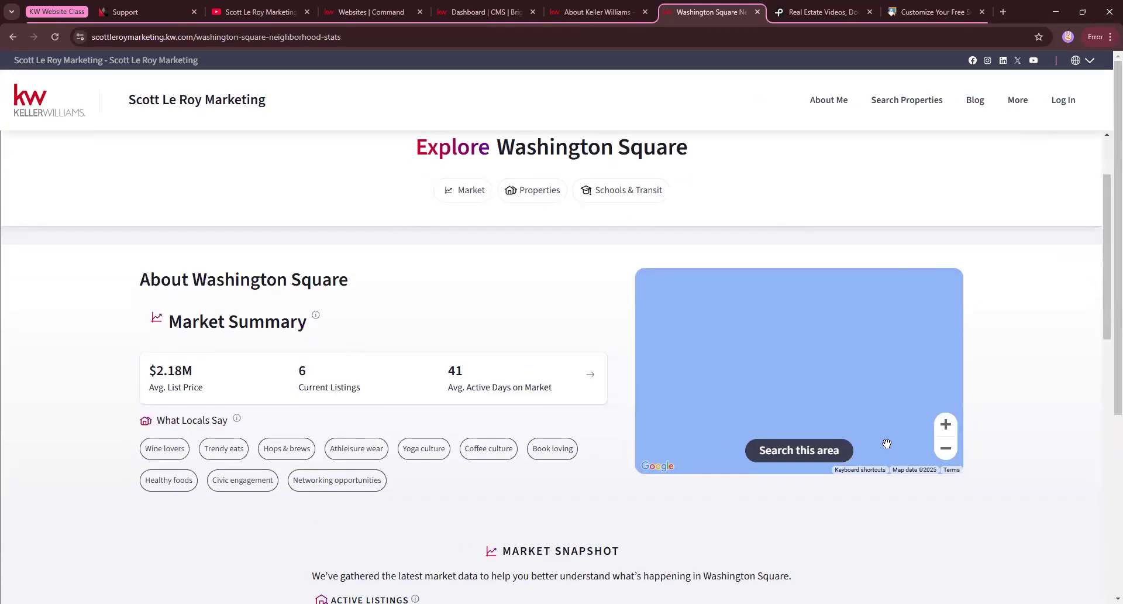
pyautogui.moveTo(344, 364)
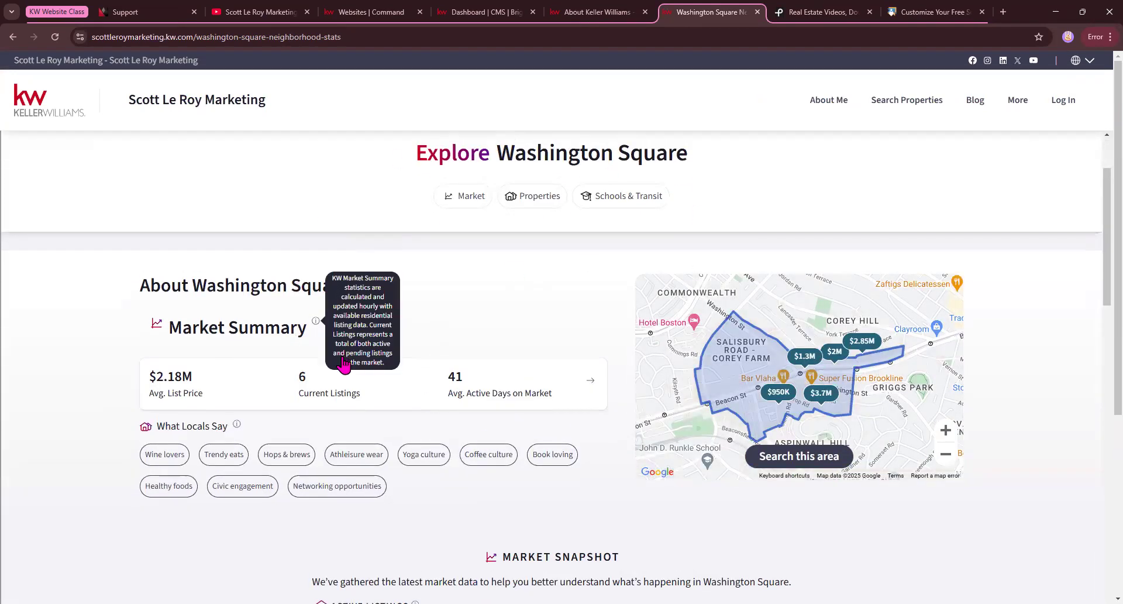
# Return to the Miami listing and open the full neighborhood page for South Grove East of Main.
pyautogui.click(620, 10)
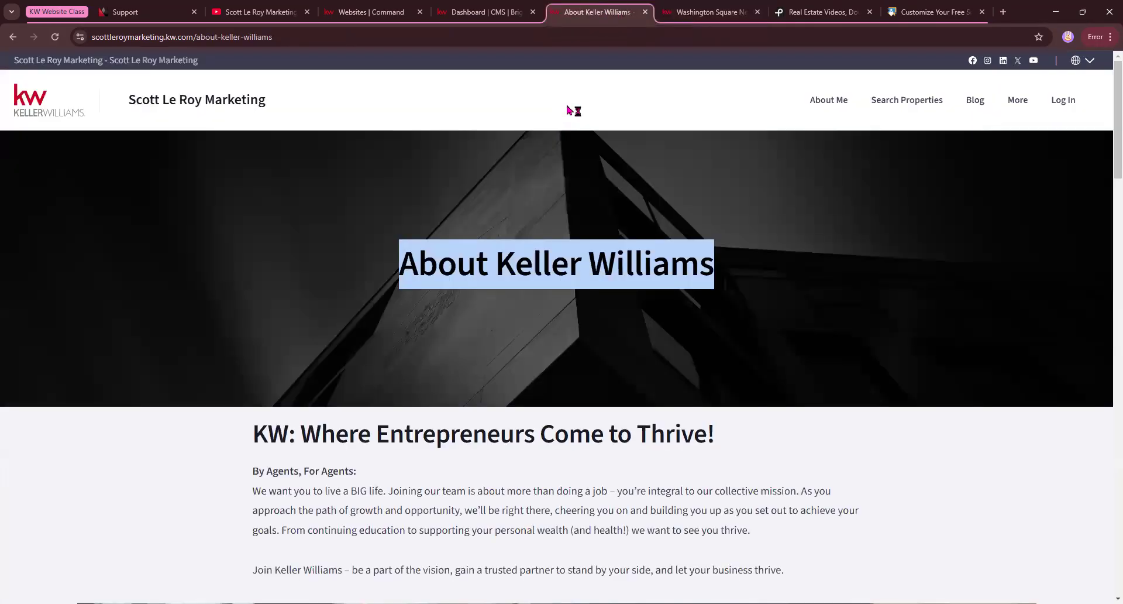
pyautogui.click(667, 11)
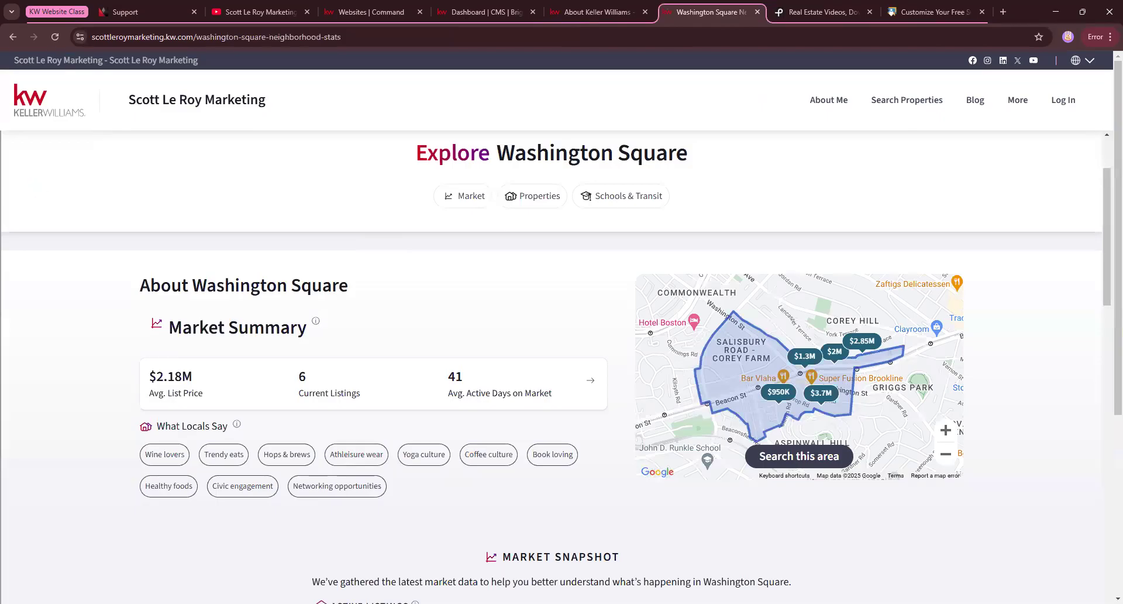
pyautogui.click(13, 37)
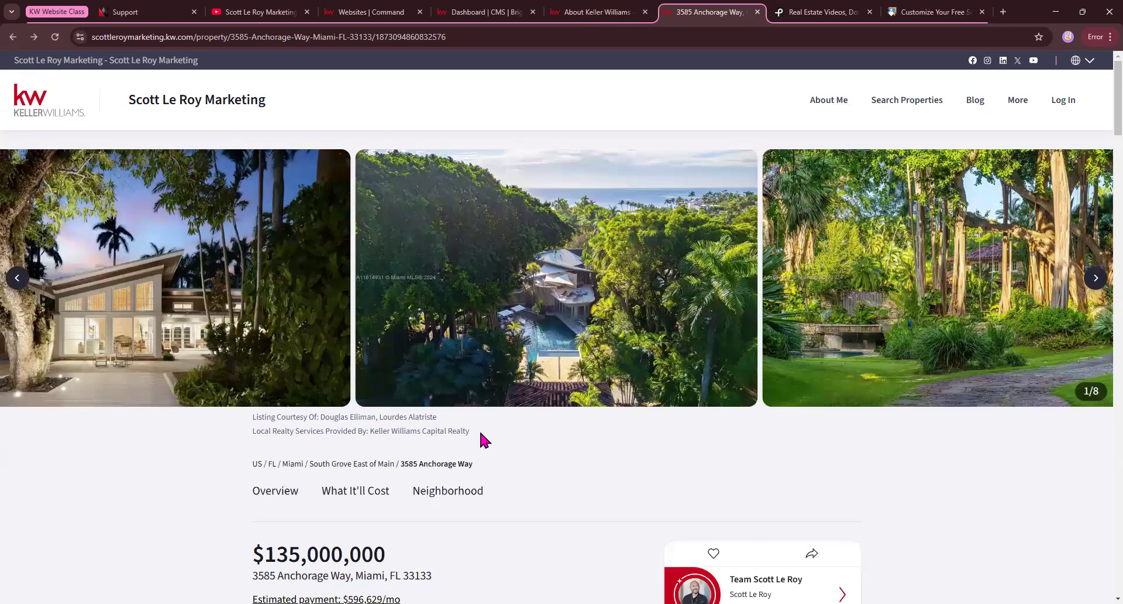
pyautogui.scroll(-6, 609, 384)
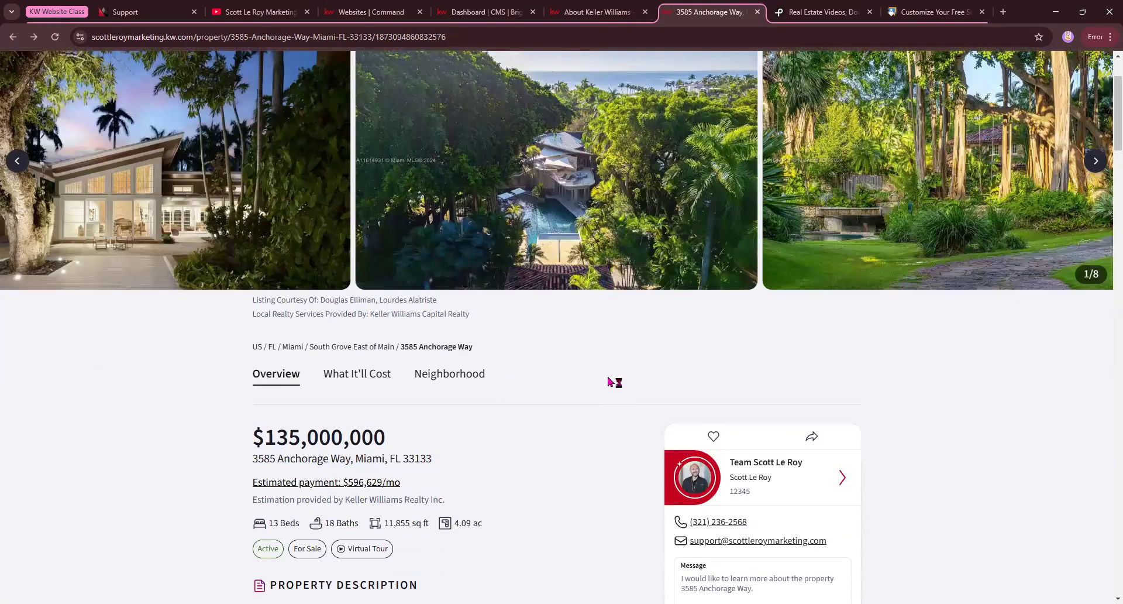
pyautogui.scroll(-15, 608, 383)
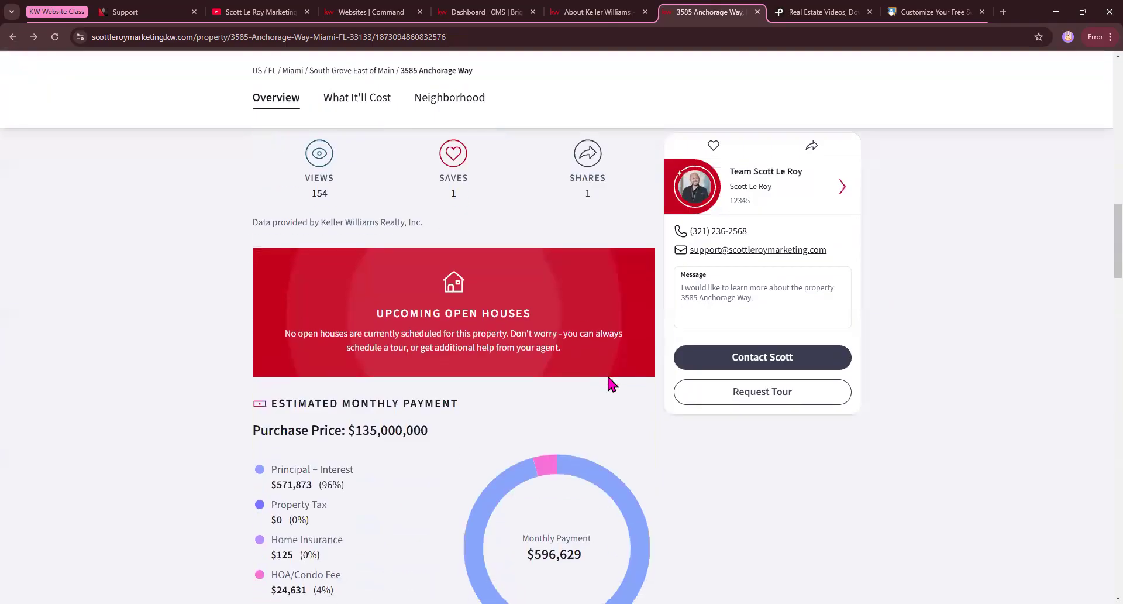
pyautogui.scroll(-9, 609, 376)
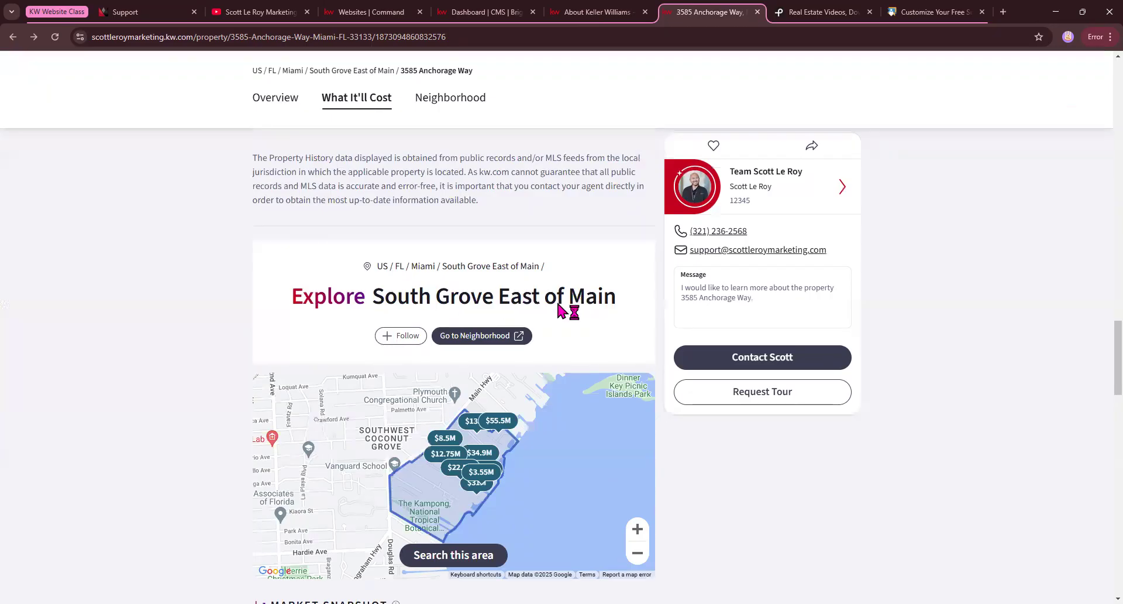
pyautogui.scroll(-1, 409, 313)
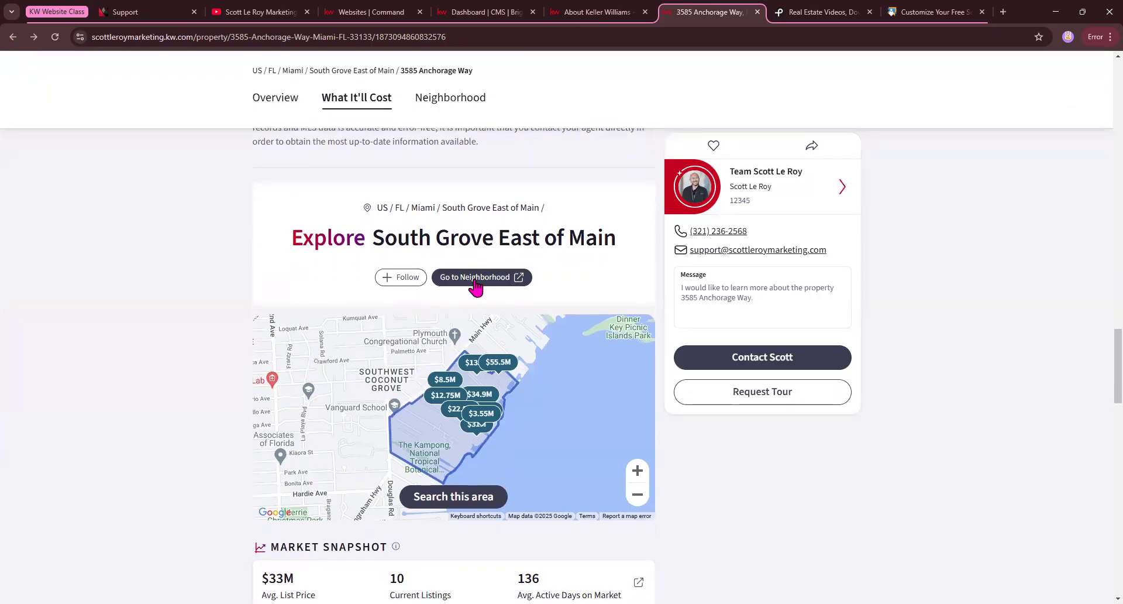
pyautogui.click(475, 279)
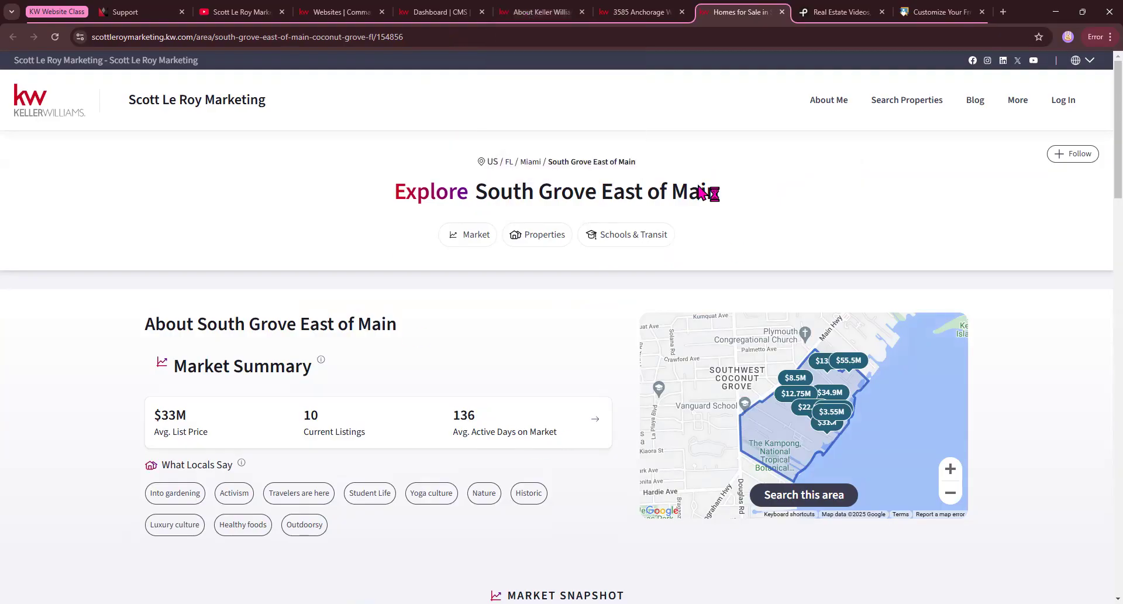
# Examine the South Grove East of Main page's properties, nearby schools, transit and nearby neighborhoods sections.
pyautogui.scroll(-10, 374, 451)
pyautogui.scroll(-4, 369, 449)
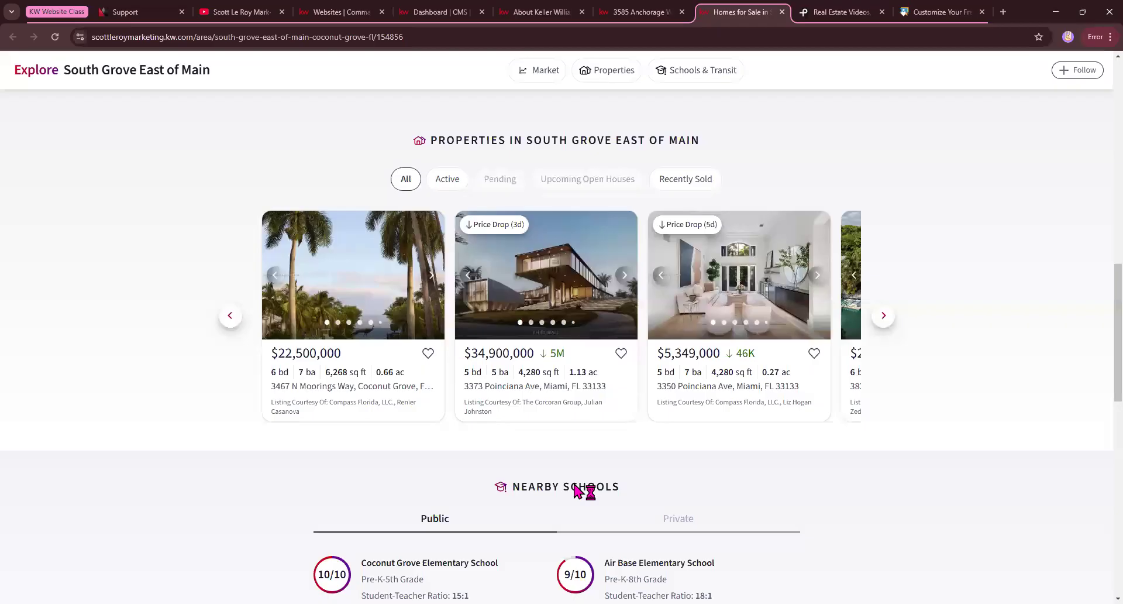
pyautogui.scroll(-3, 639, 363)
pyautogui.scroll(-4, 673, 457)
pyautogui.scroll(-6, 632, 433)
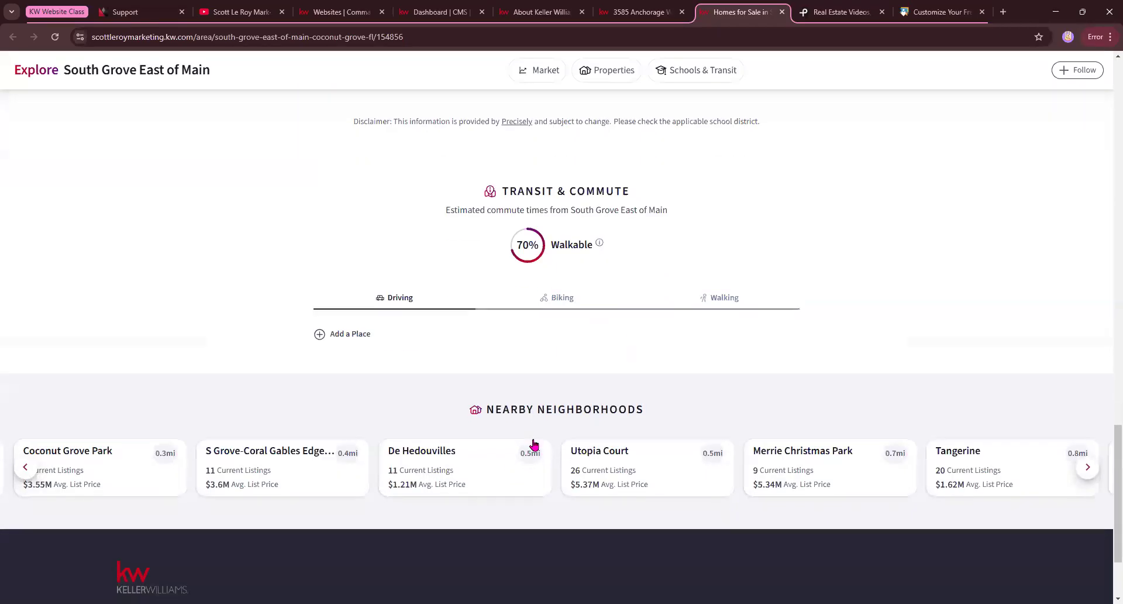
pyautogui.scroll(20, 529, 430)
pyautogui.scroll(5, 529, 430)
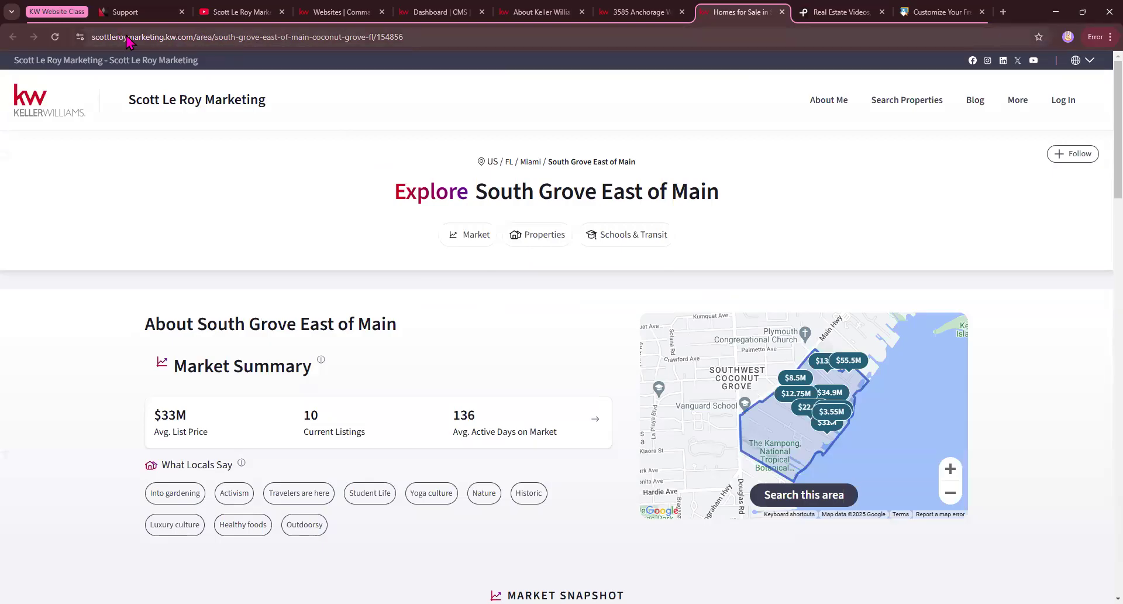
# Copy the full web address of the South Grove East of Main neighborhood page.
pyautogui.click(182, 39)
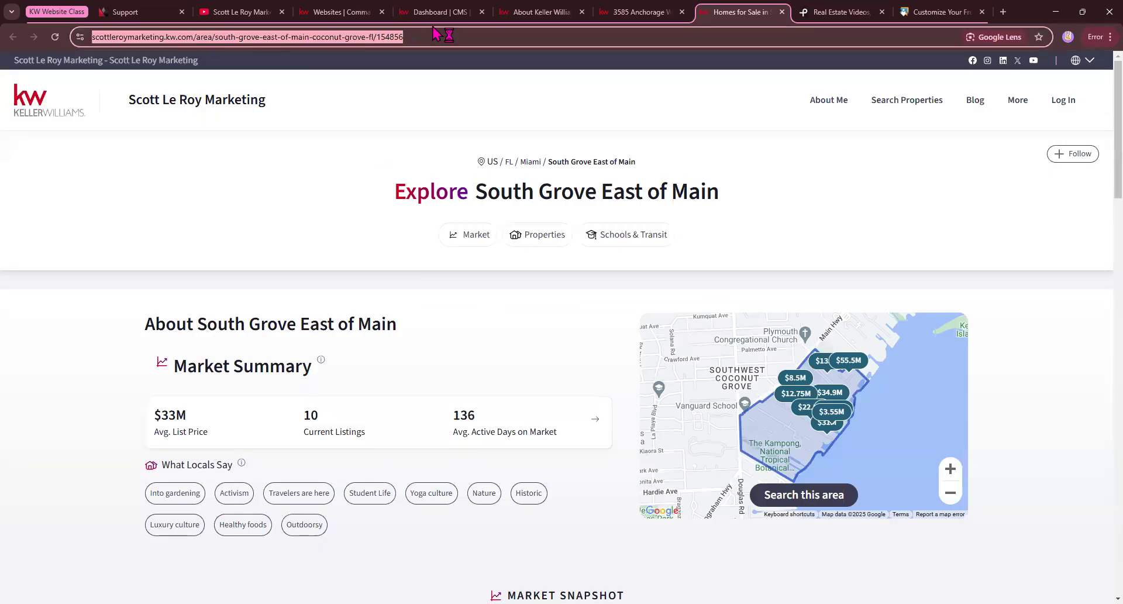
pyautogui.rightClick(243, 39)
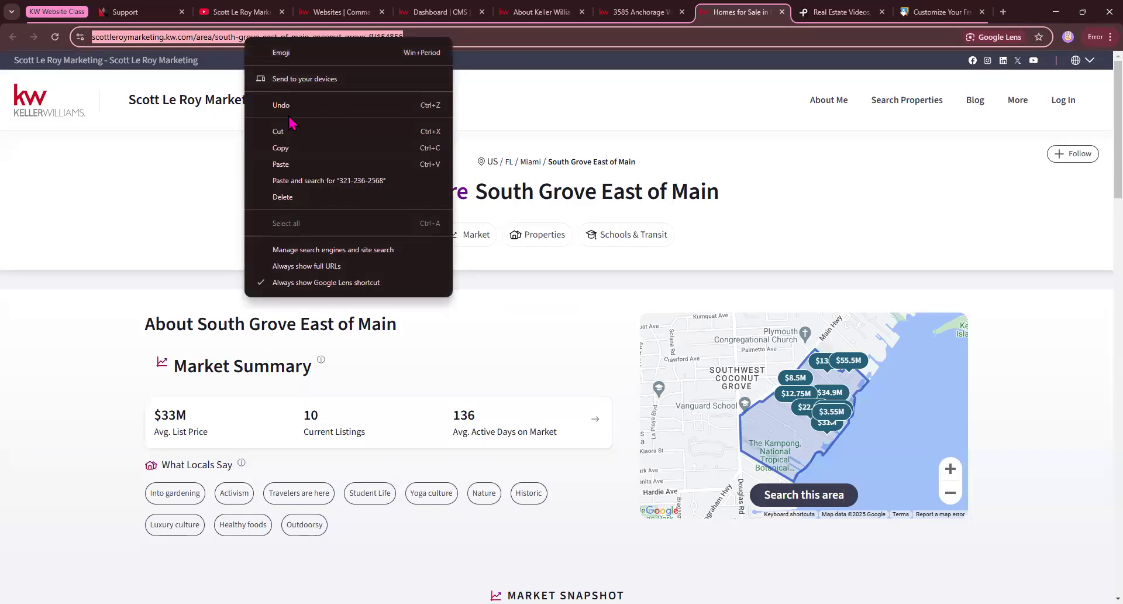
pyautogui.click(290, 146)
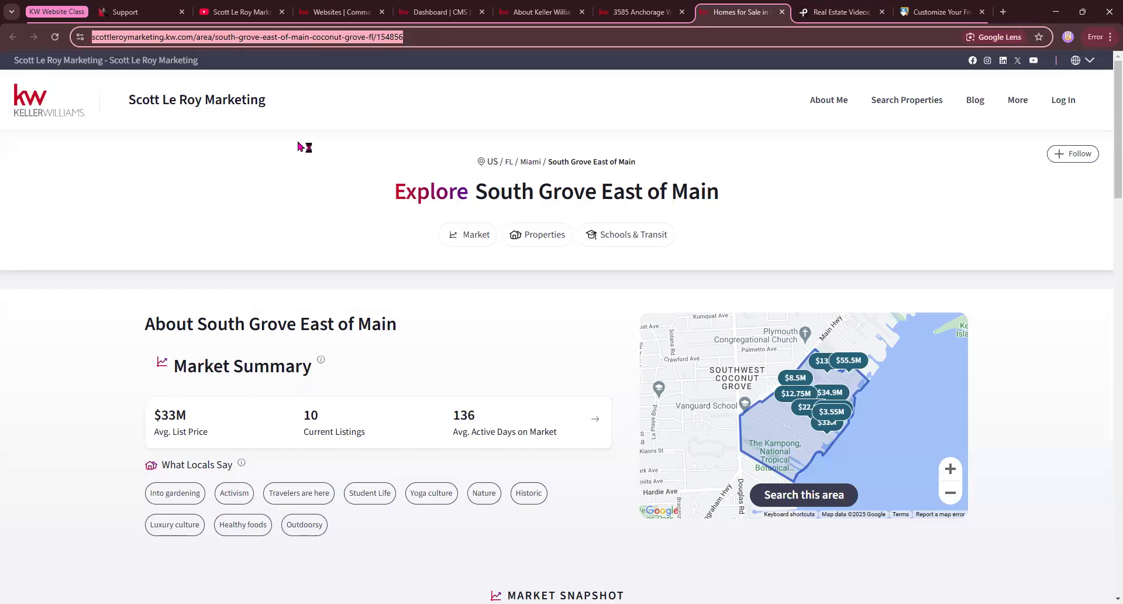
# Start a new custom page from the CMS dashboard and close the About Keller Williams page.
pyautogui.click(412, 14)
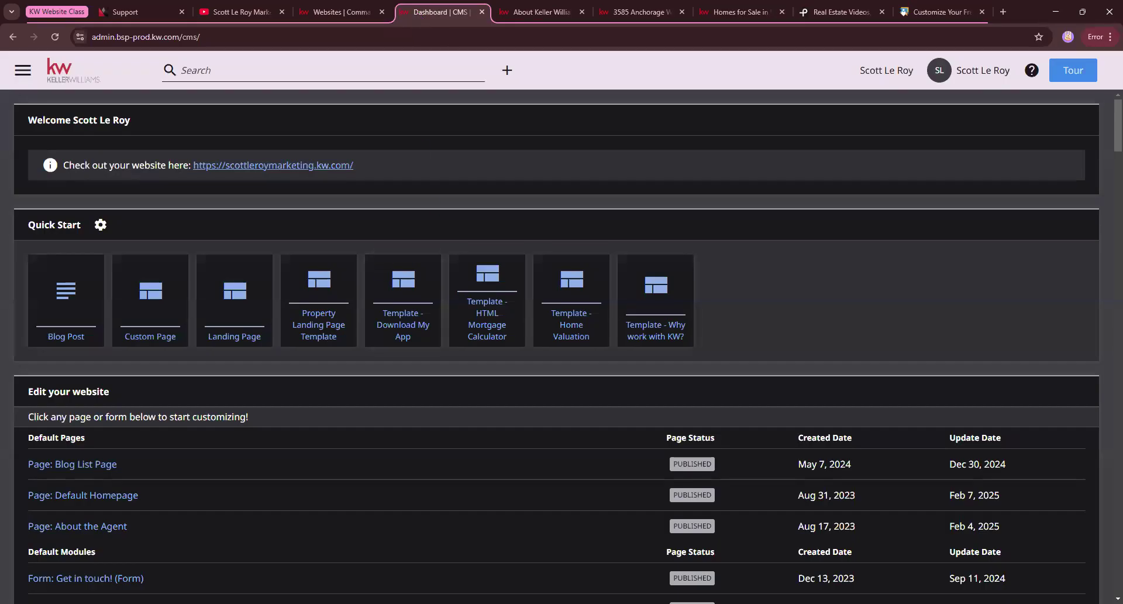
pyautogui.click(197, 455)
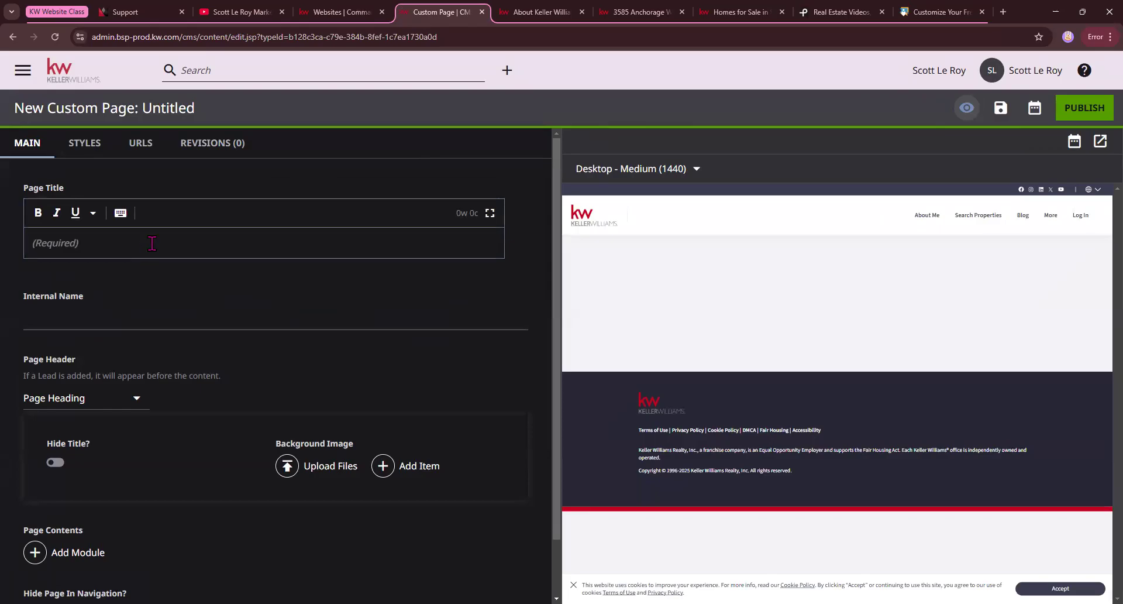
pyautogui.click(528, 13)
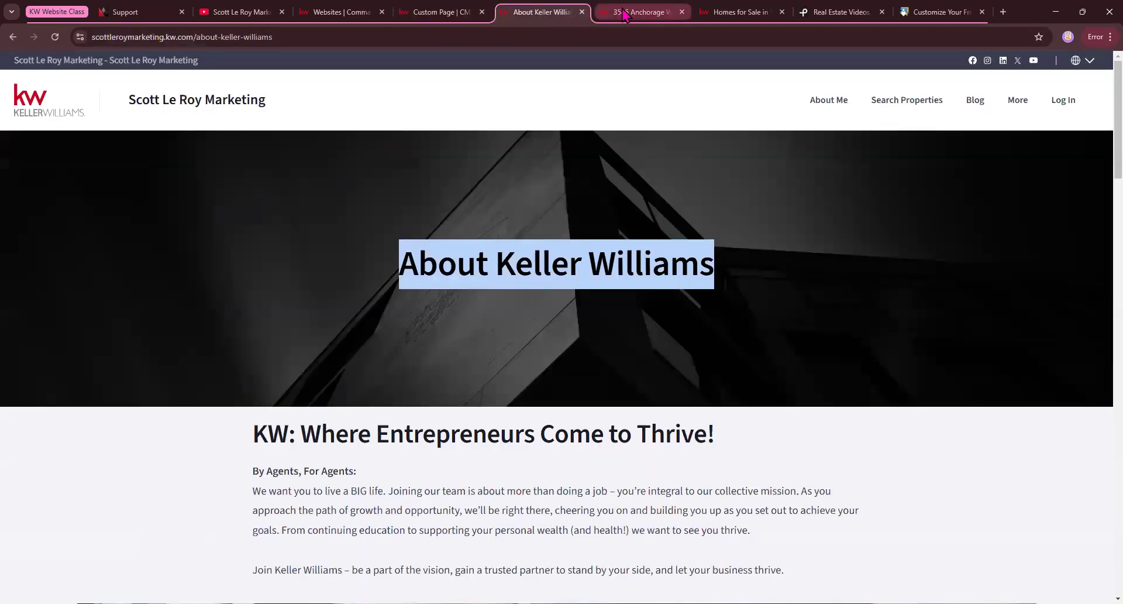
pyautogui.click(581, 11)
# Copy the heading "Explore South Grove East of Main" from the neighborhood page and use it as the custom page's title.
pyautogui.click(630, 20)
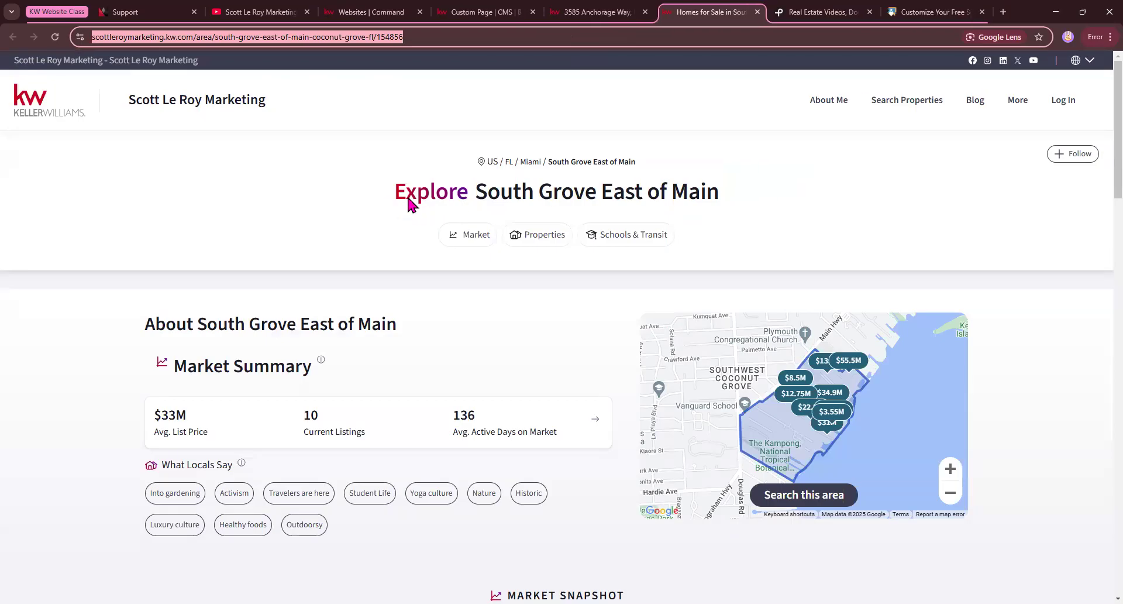
pyautogui.moveTo(398, 199); pyautogui.dragTo(722, 193)
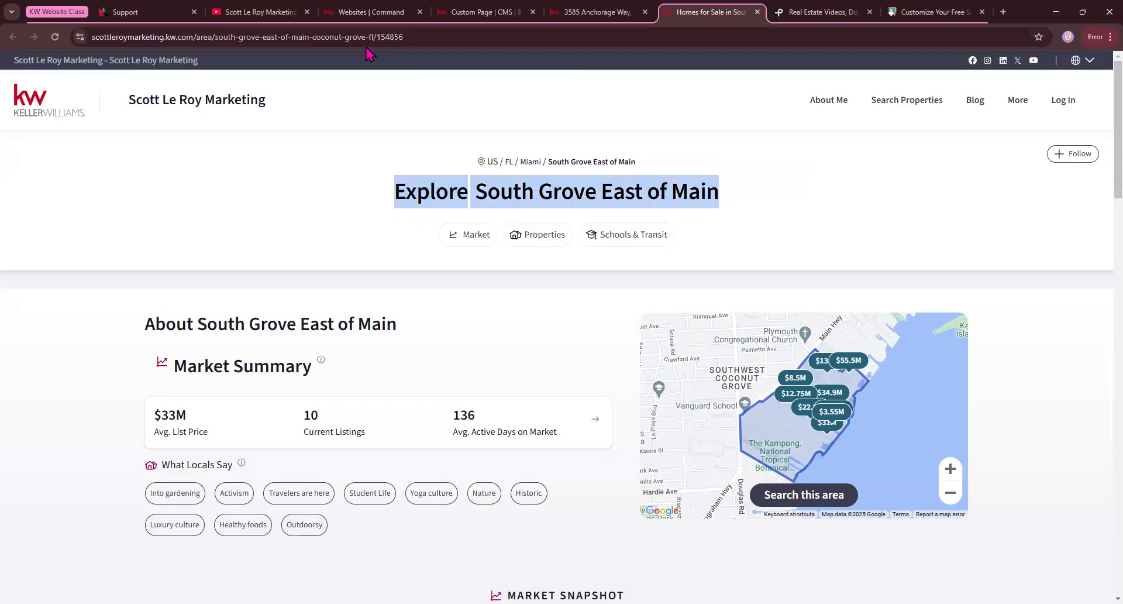
pyautogui.click(368, 12)
pyautogui.click(483, 11)
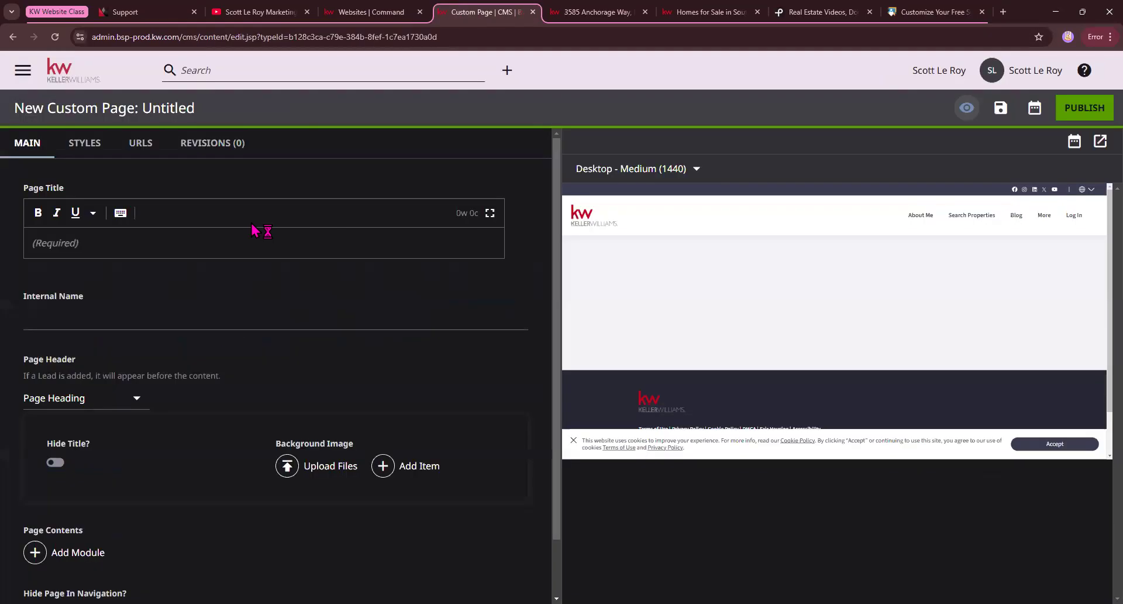
pyautogui.click(89, 243)
pyautogui.hotkey('ctrl', 'v')
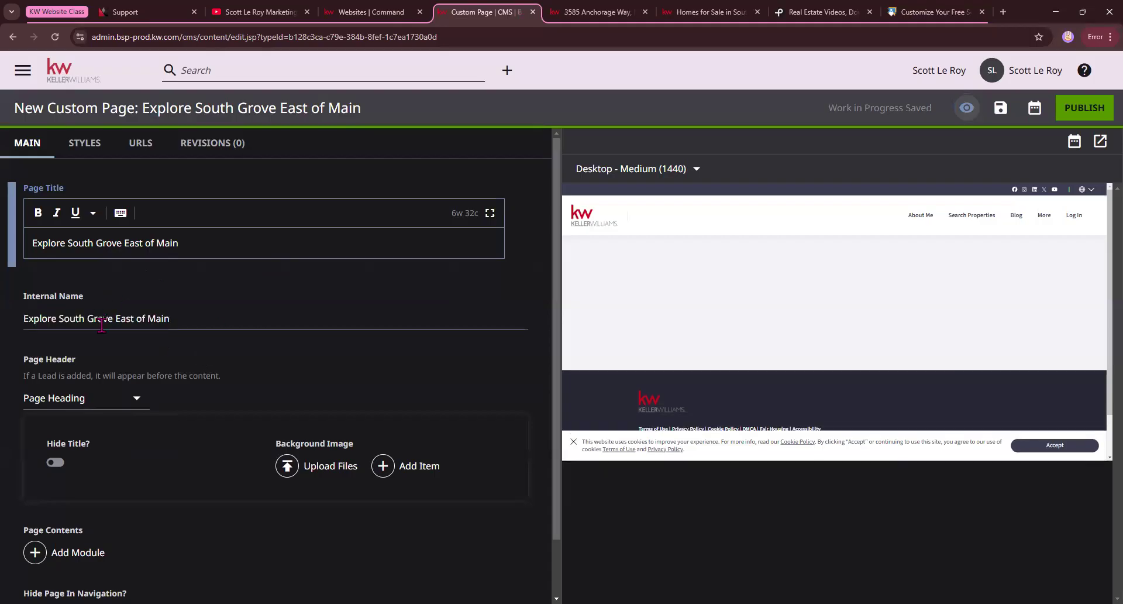
# Open the module choices for the custom page's contents and copy the South Grove East of Main page's full web address.
pyautogui.scroll(-1, 103, 369)
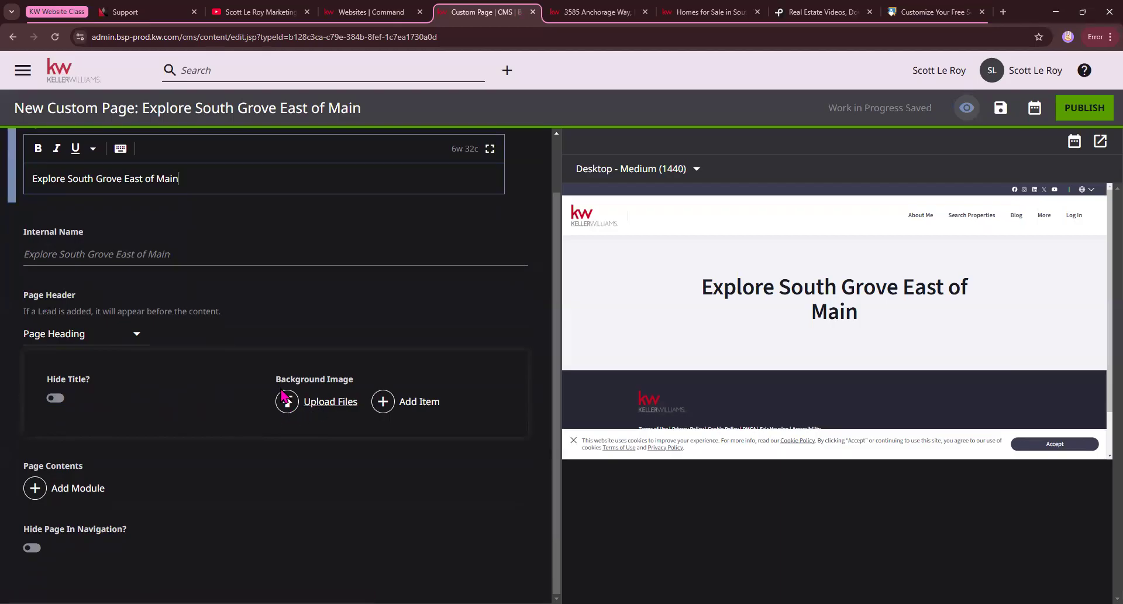
pyautogui.click(68, 492)
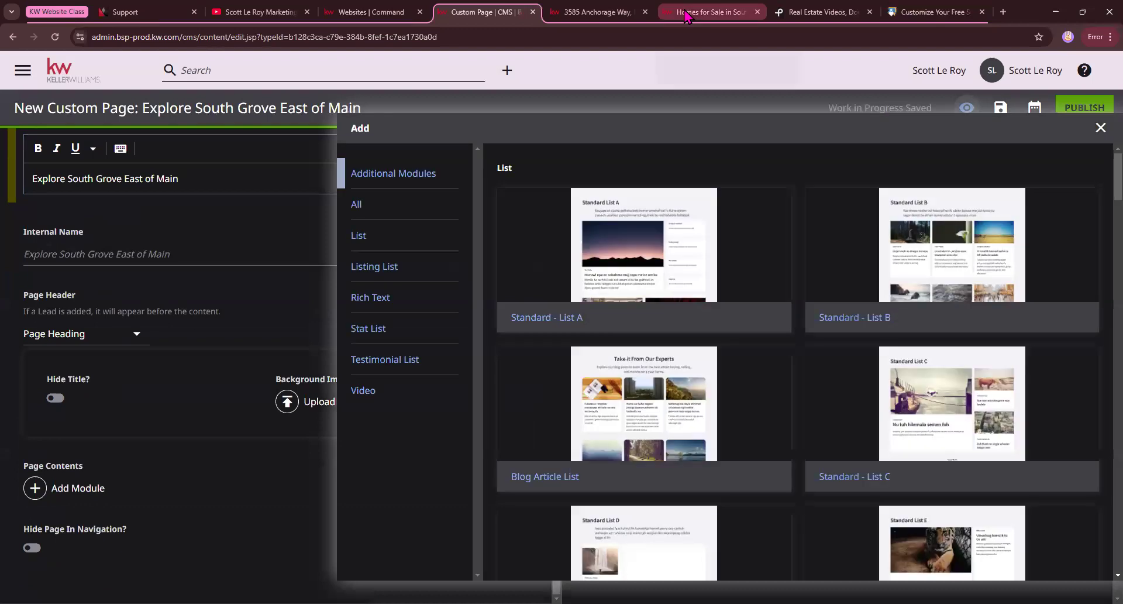
pyautogui.click(715, 12)
pyautogui.click(435, 45)
pyautogui.rightClick(396, 41)
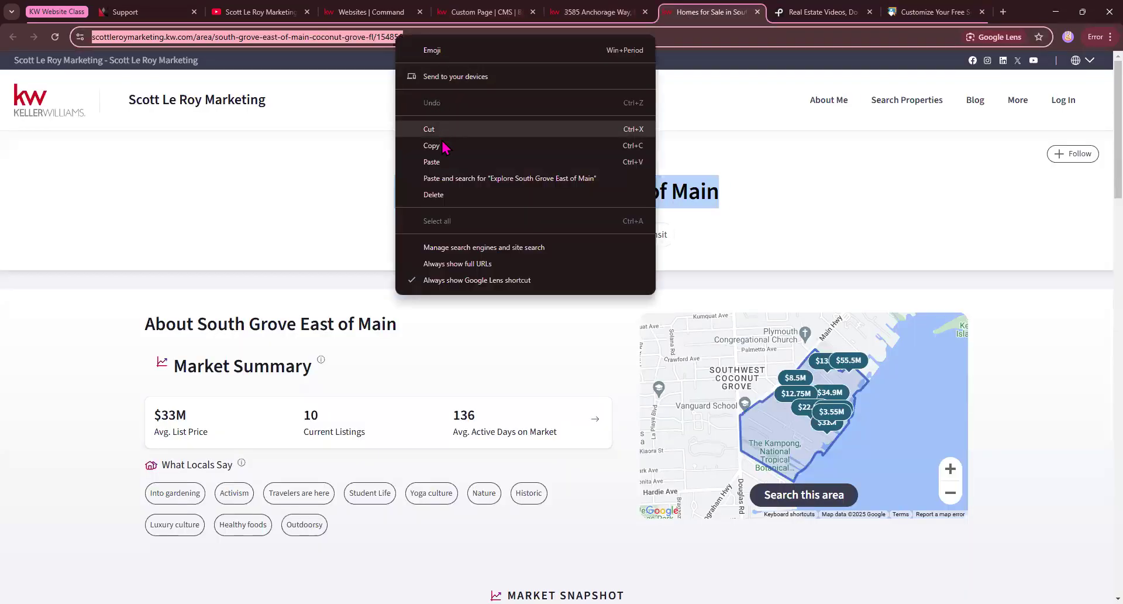
pyautogui.click(445, 143)
# Add an Iframe Embed module to the custom page's contents.
pyautogui.click(479, 11)
pyautogui.scroll(-20, 592, 268)
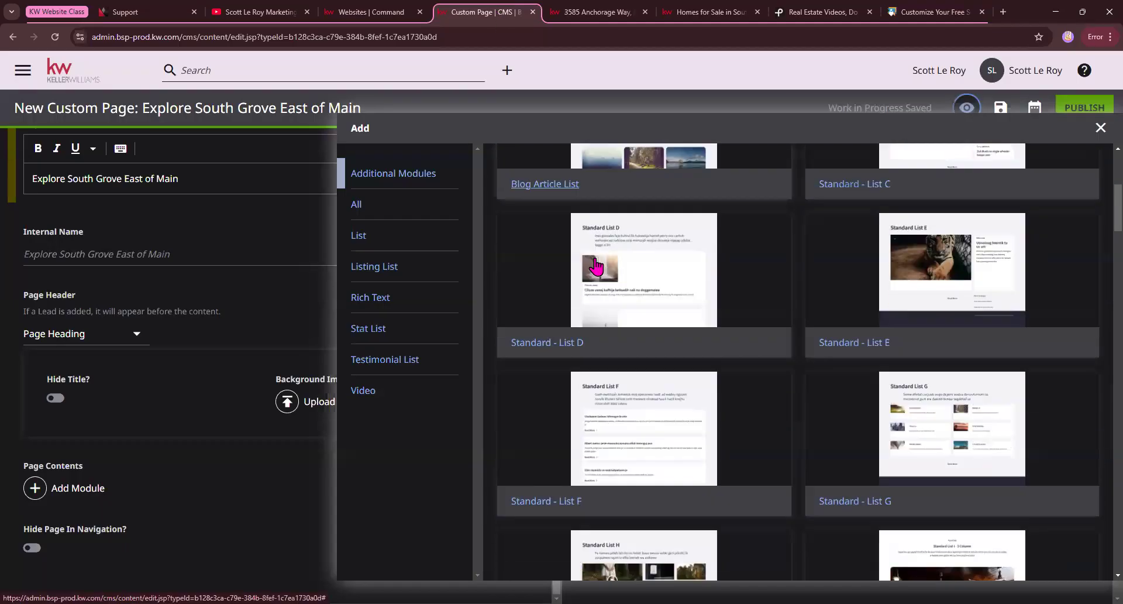
pyautogui.scroll(-20, 603, 266)
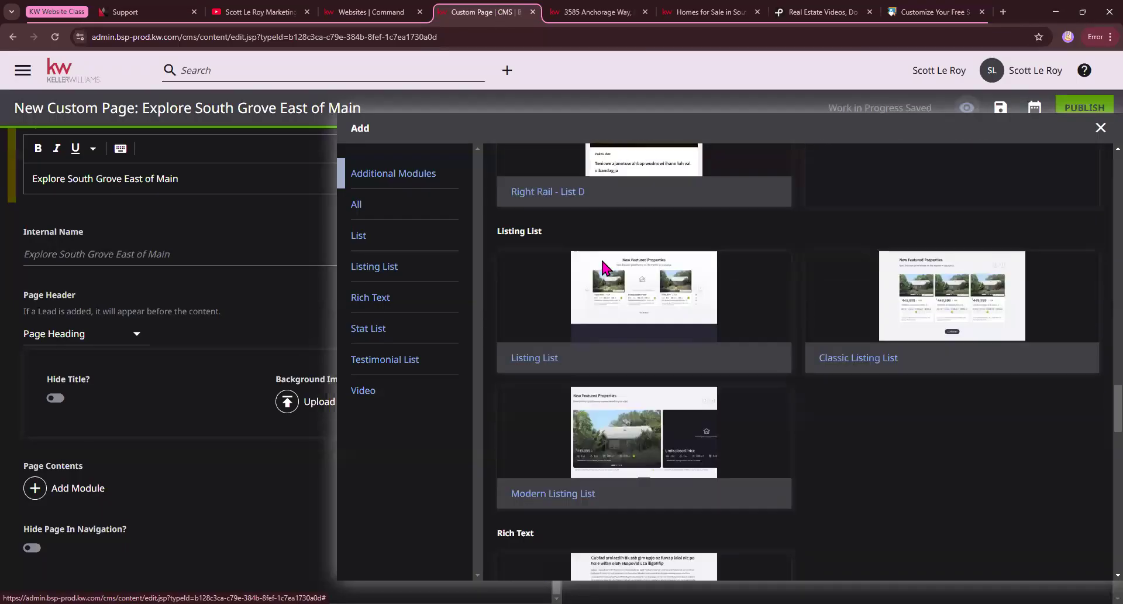
pyautogui.scroll(2, 603, 268)
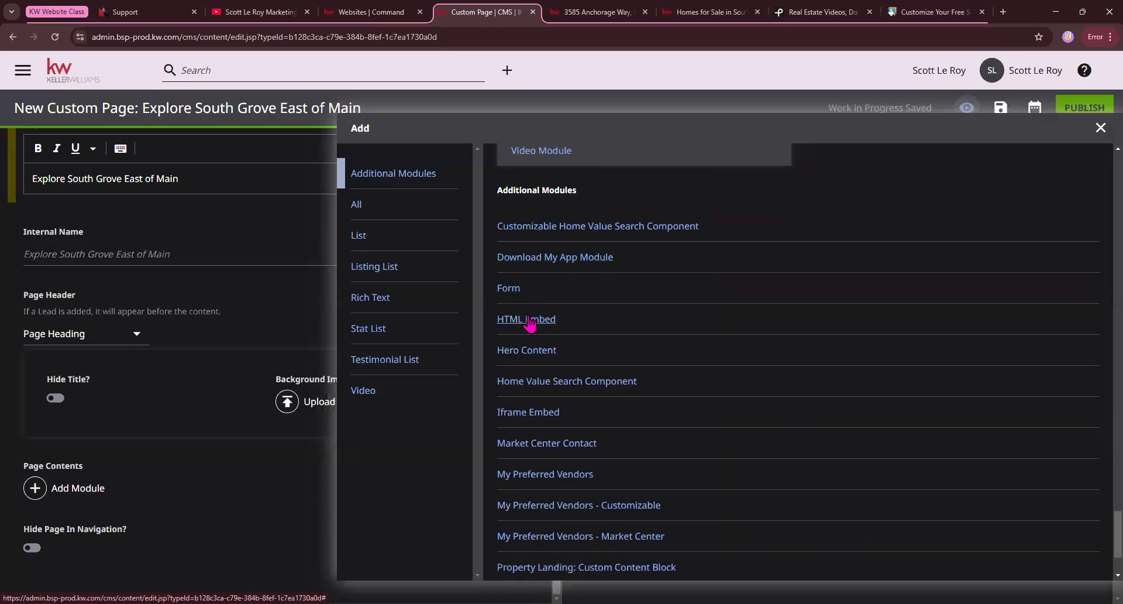
pyautogui.click(528, 412)
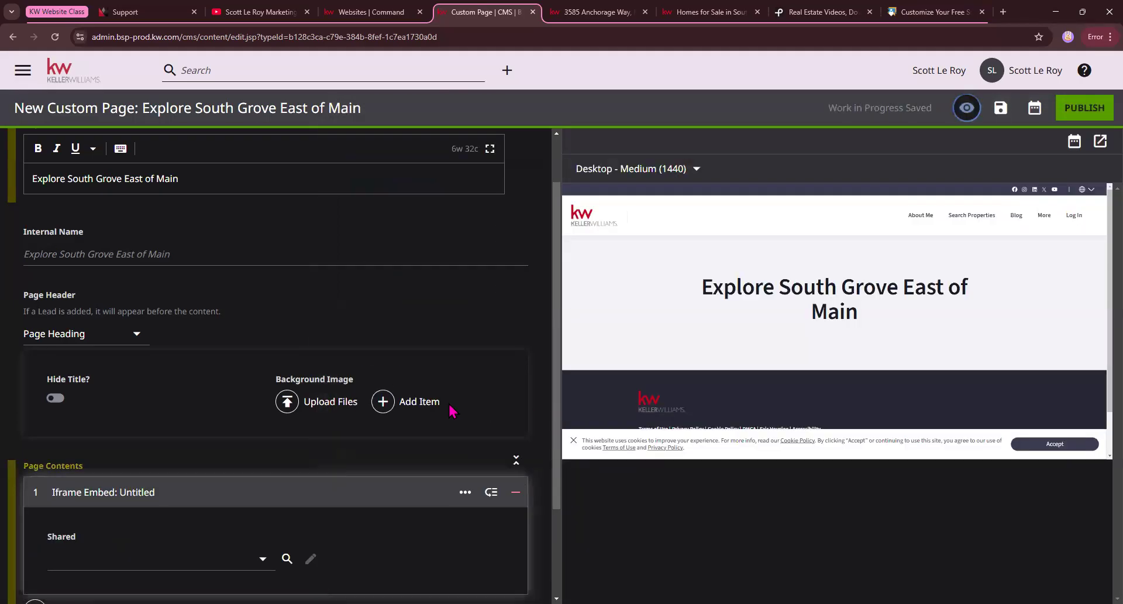
# Create a new shared module for the iframe embed and set its URL to the copied neighborhood page address.
pyautogui.scroll(-2, 316, 401)
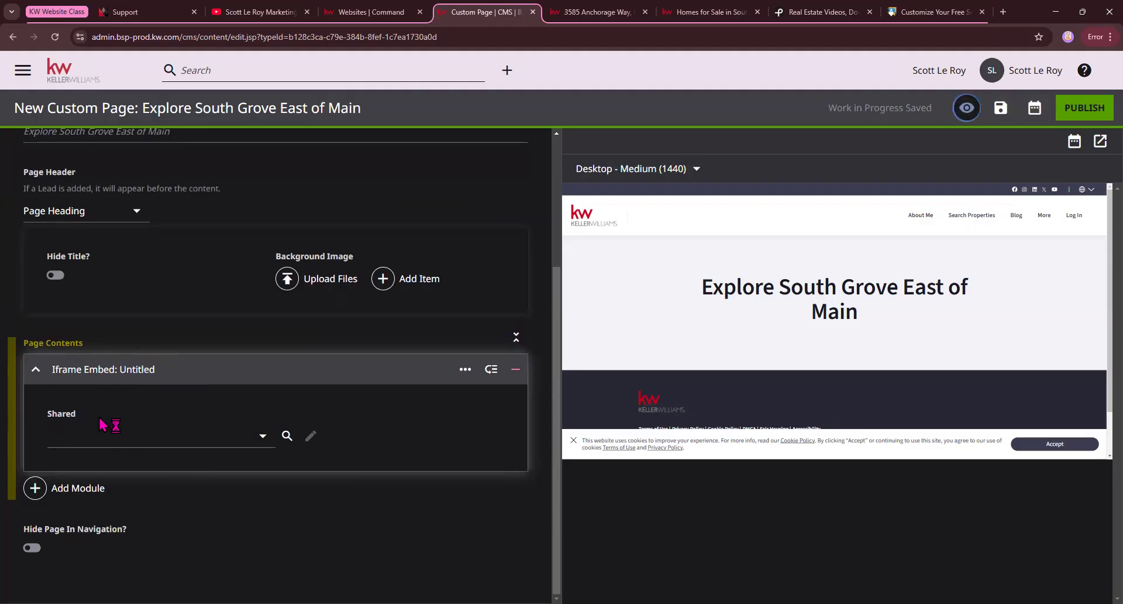
pyautogui.click(248, 438)
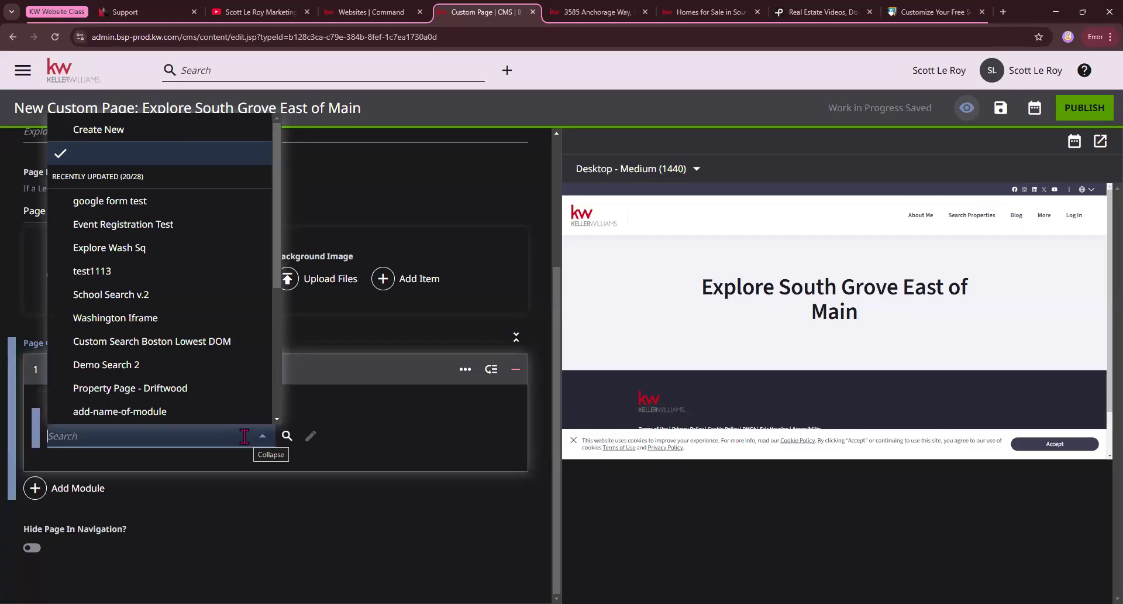
pyautogui.click(110, 131)
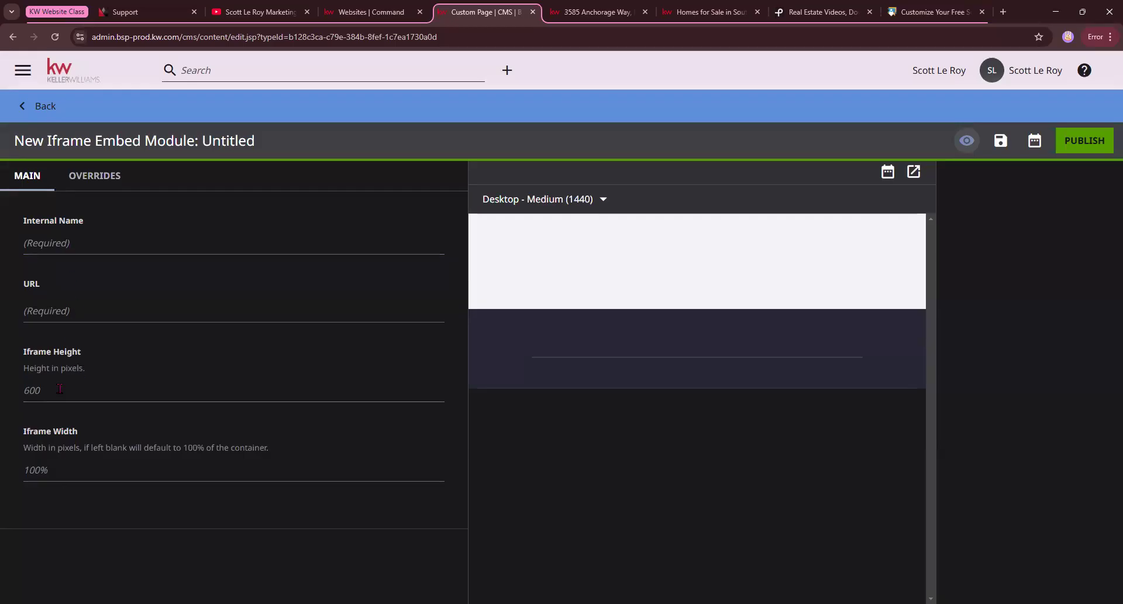
pyautogui.click(48, 310)
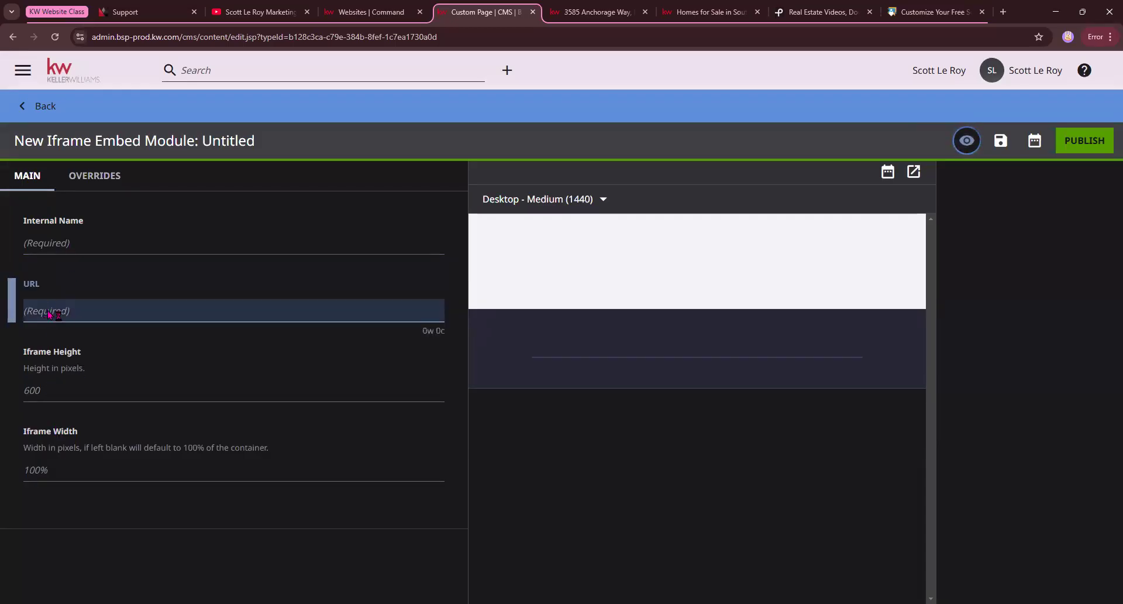
pyautogui.rightClick(52, 314)
pyautogui.click(106, 433)
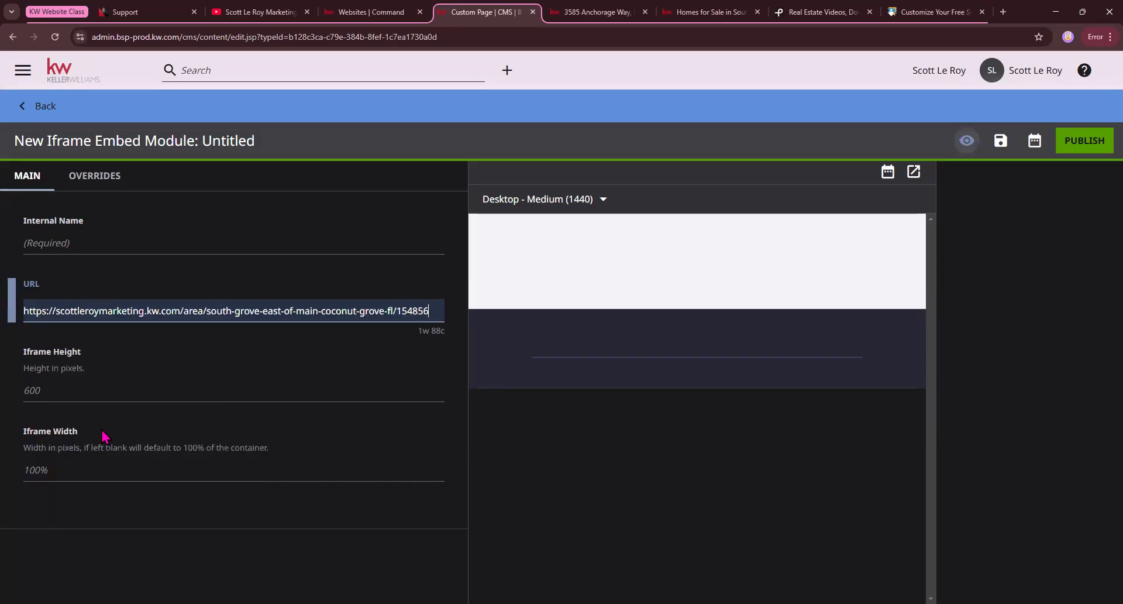
# Copy the neighborhood page's heading and set the iframe module's internal name to "Explore South Grove East of Main".
pyautogui.click(701, 13)
pyautogui.rightClick(690, 198)
pyautogui.click(705, 200)
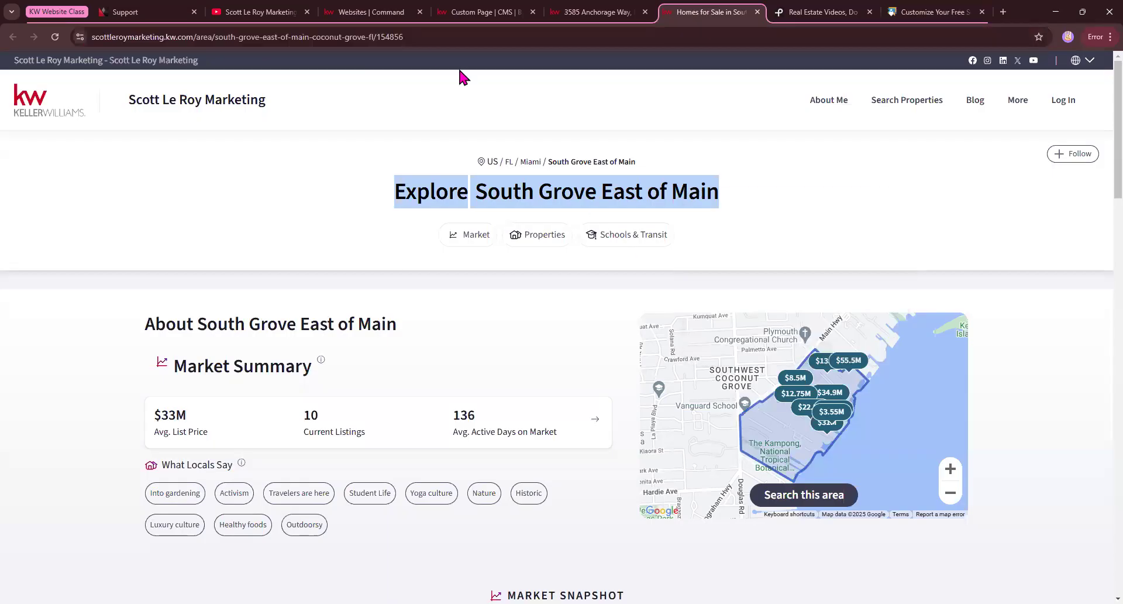
pyautogui.click(485, 12)
pyautogui.click(89, 244)
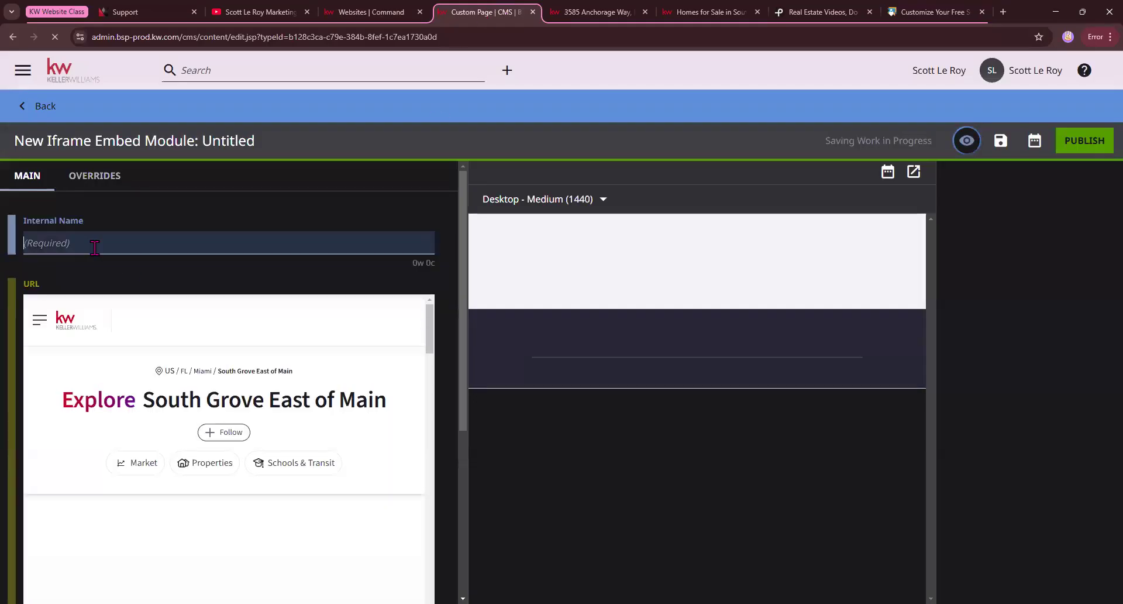
pyautogui.hotkey('ctrl', 'v')
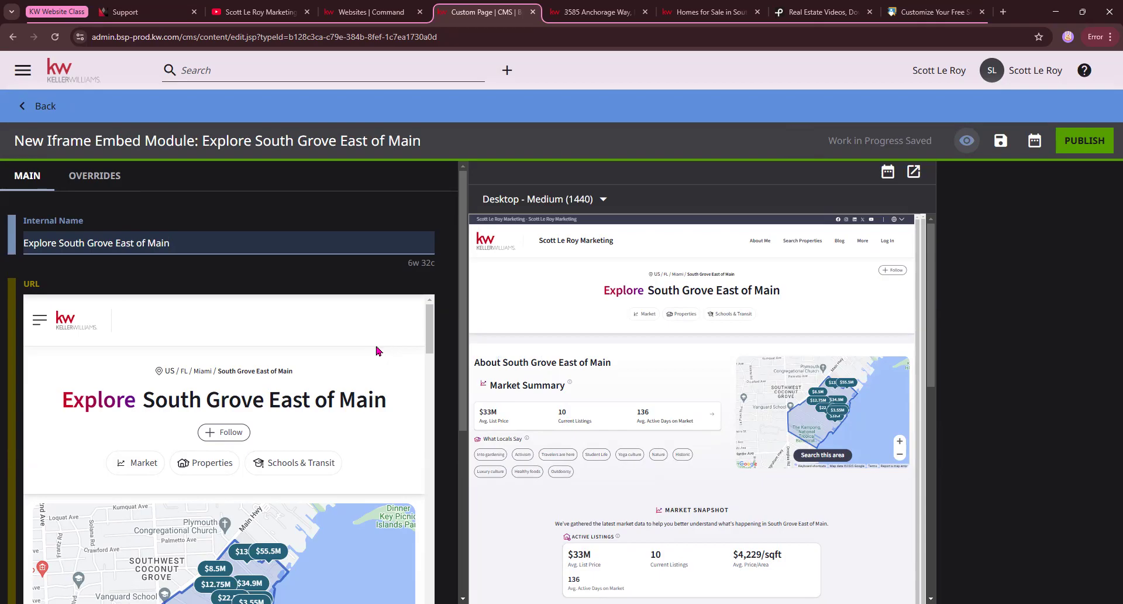
# Review the iframe module's height and width settings and publish the module.
pyautogui.scroll(-4, 23, 444)
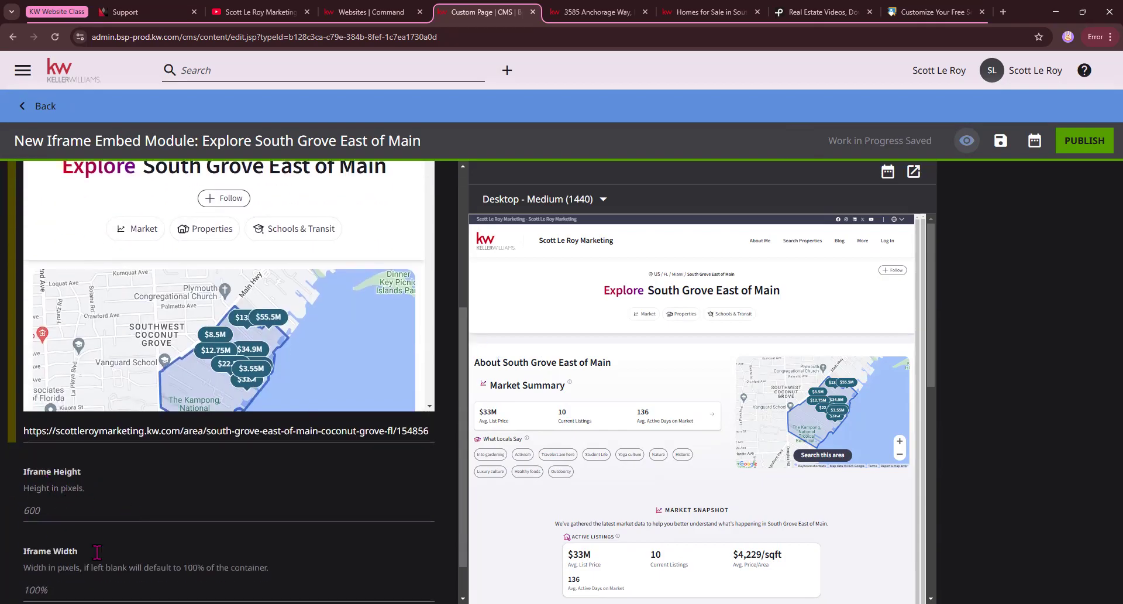
pyautogui.scroll(4, 146, 482)
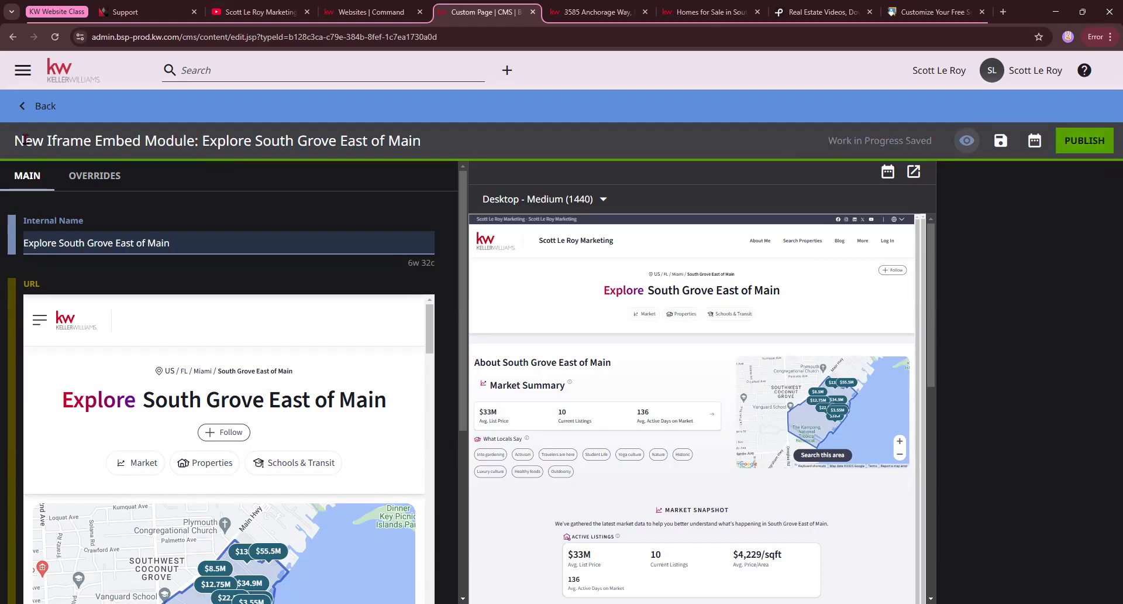
pyautogui.click(1089, 143)
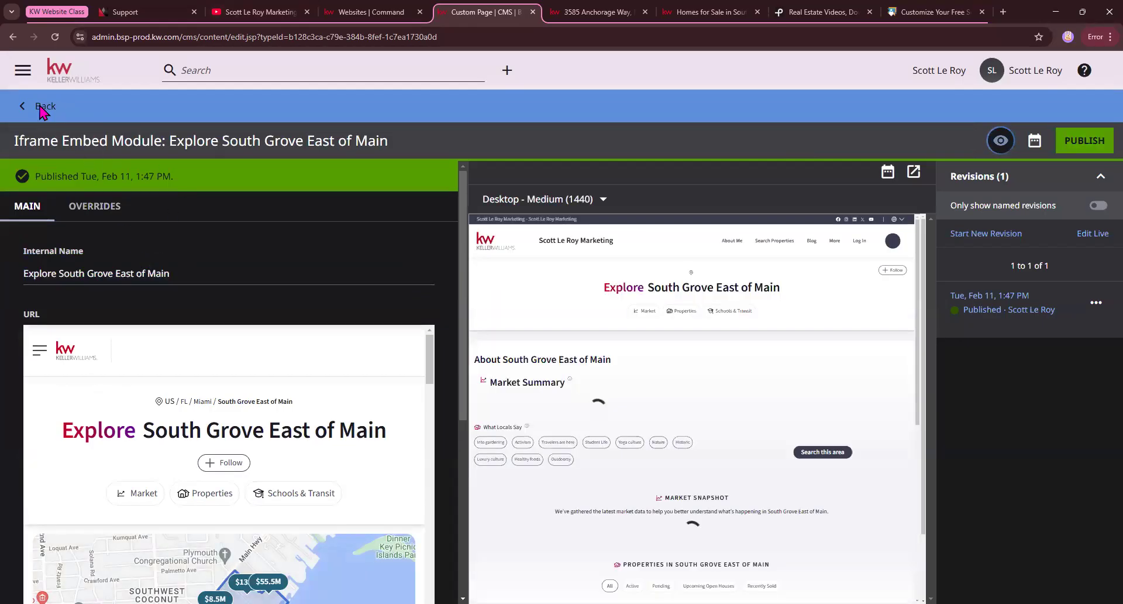
# Return to the custom page and select "Explore South Grove East of Main" as the iframe embed's shared module.
pyautogui.click(43, 108)
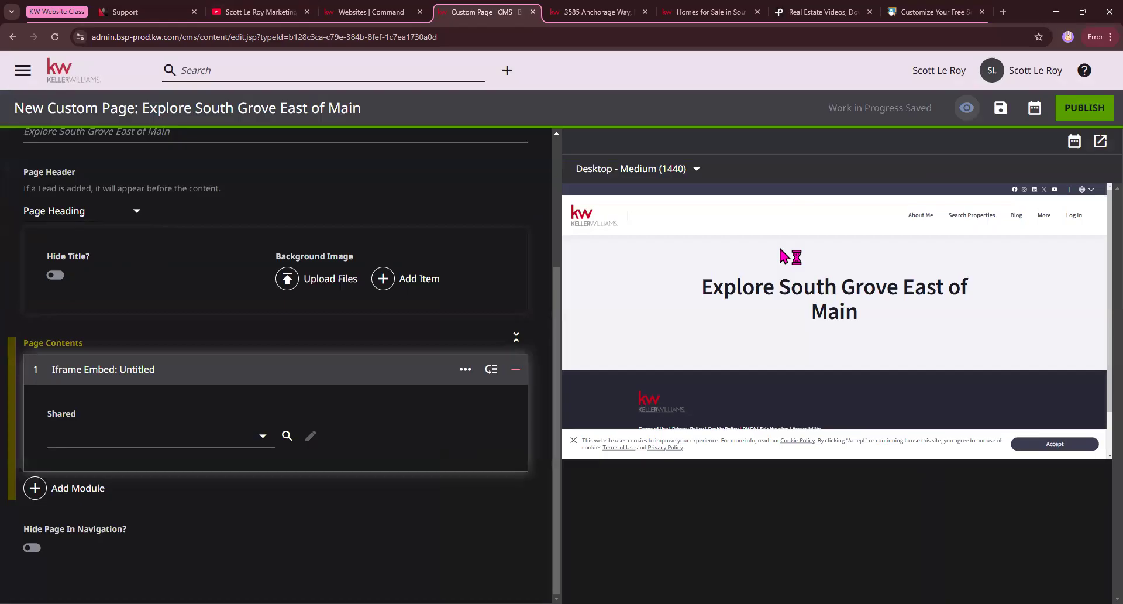
pyautogui.click(263, 436)
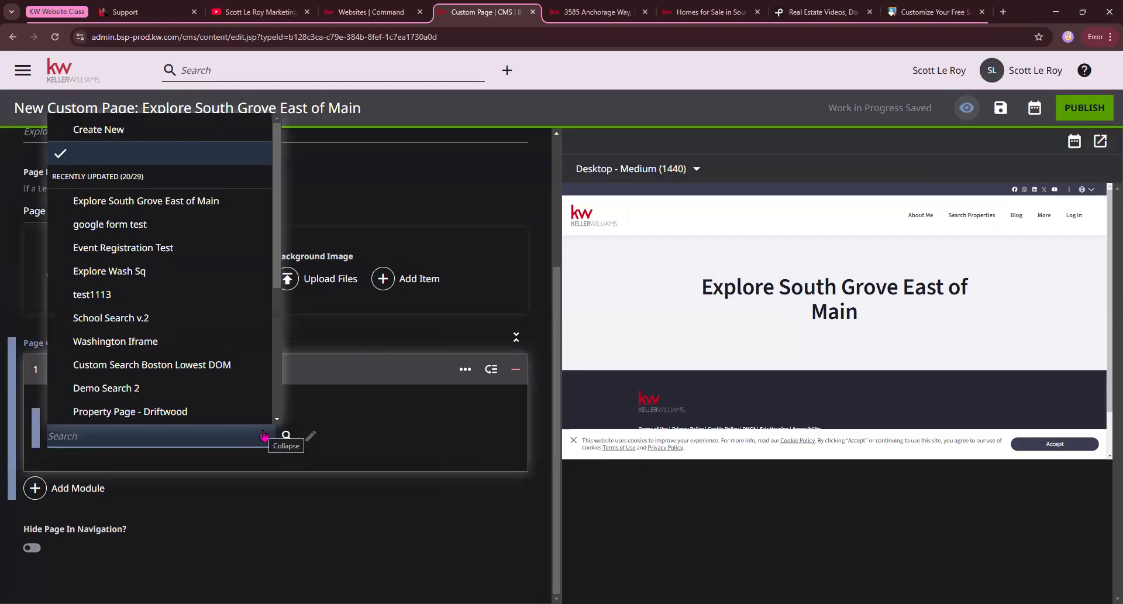
pyautogui.click(154, 205)
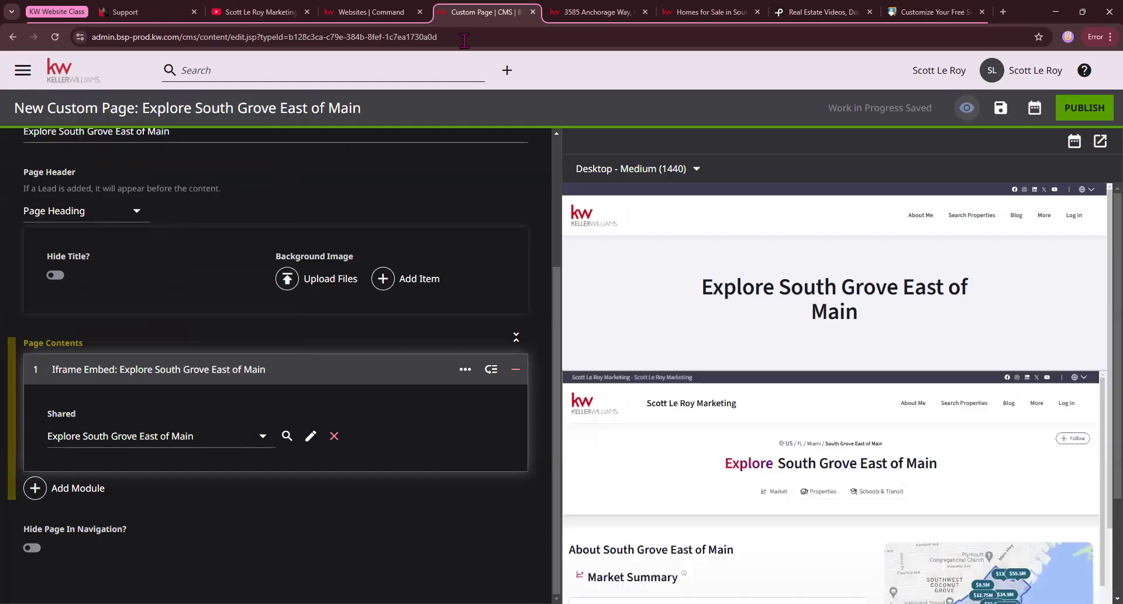
pyautogui.click(673, 13)
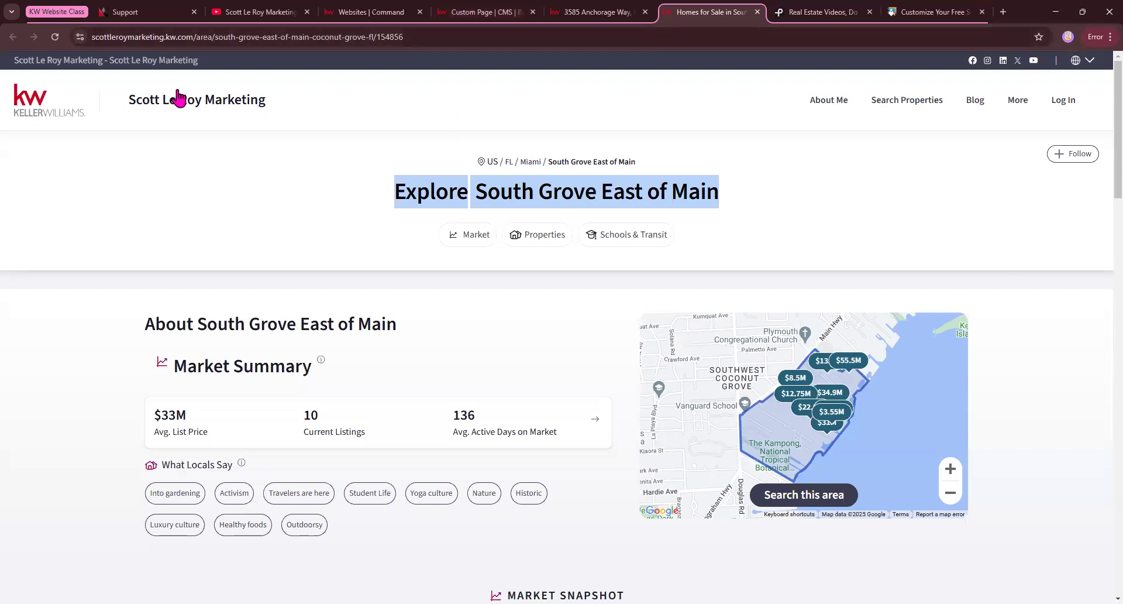
pyautogui.click(351, 12)
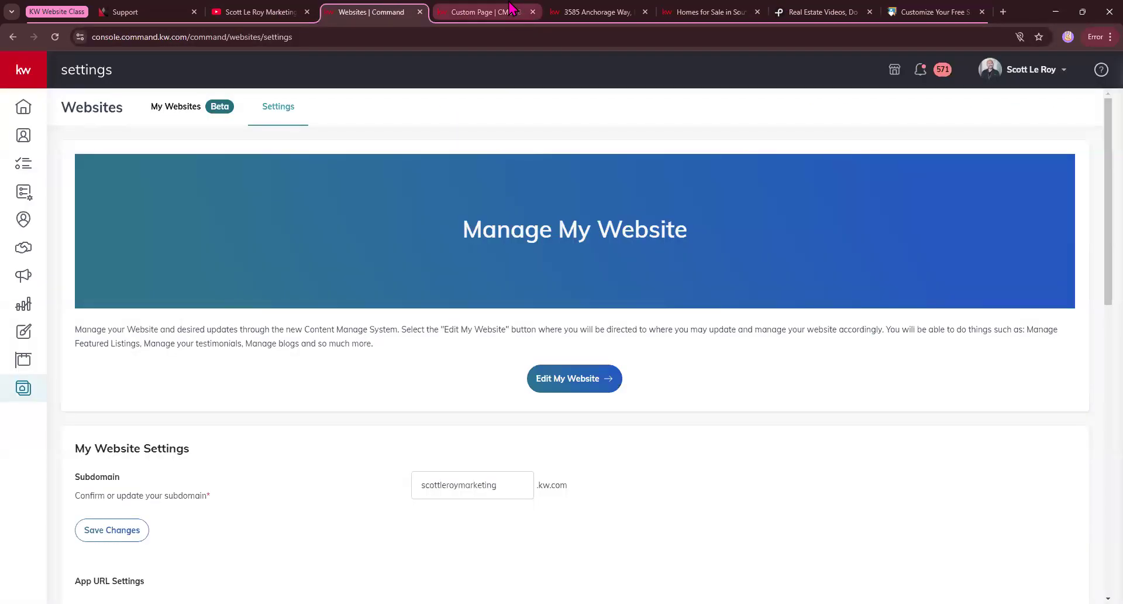
pyautogui.click(477, 12)
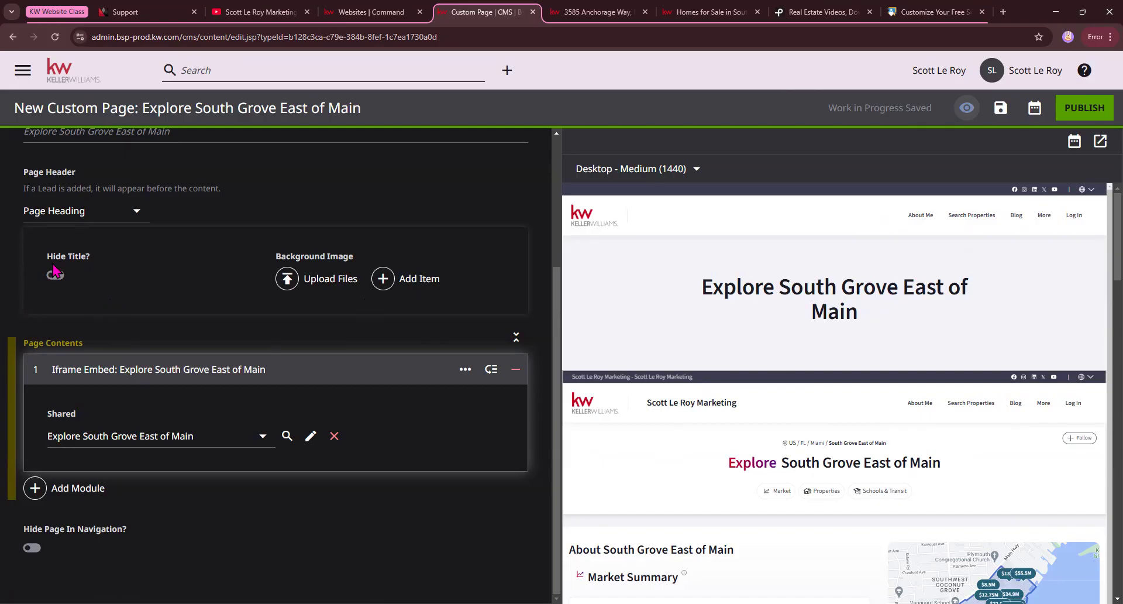
# Try the custom page with its page header set to None and switch it back to Page Heading.
pyautogui.click(136, 216)
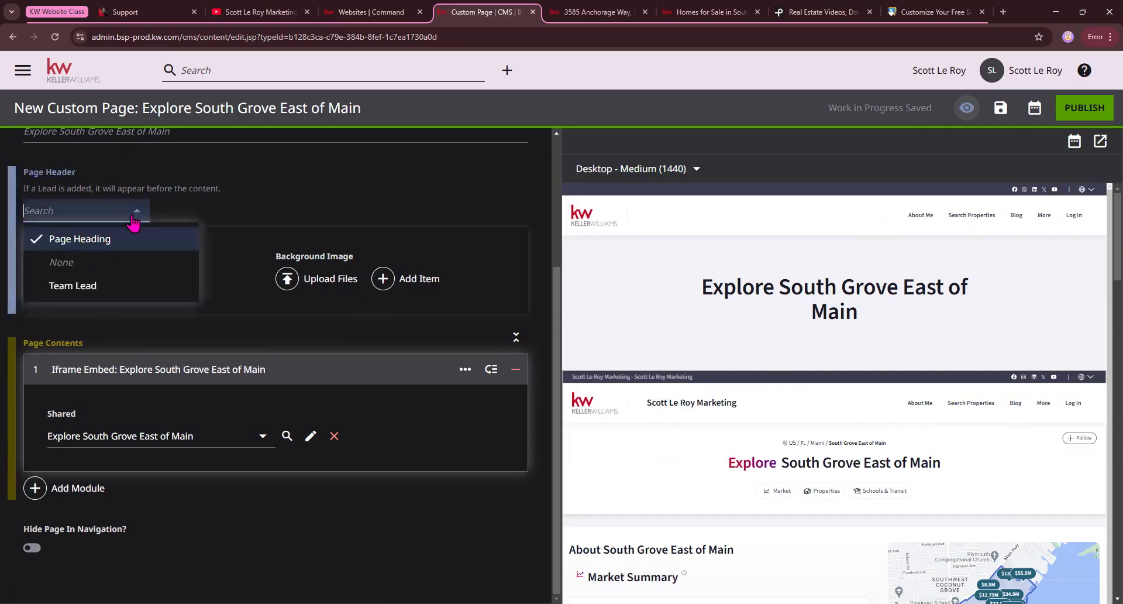
pyautogui.click(123, 268)
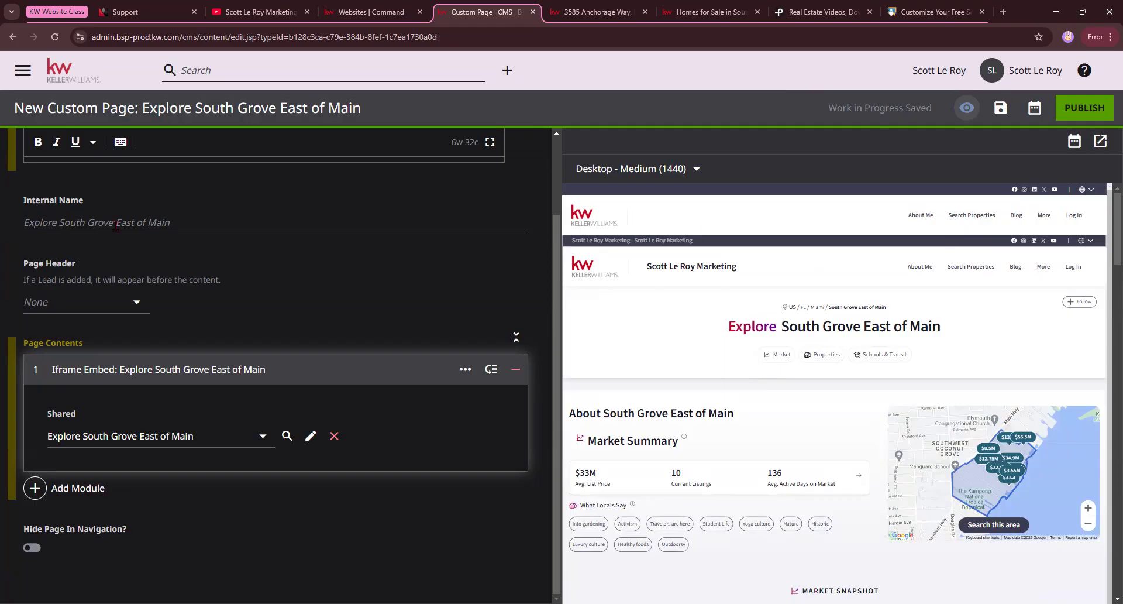
pyautogui.scroll(2, 116, 225)
pyautogui.click(106, 388)
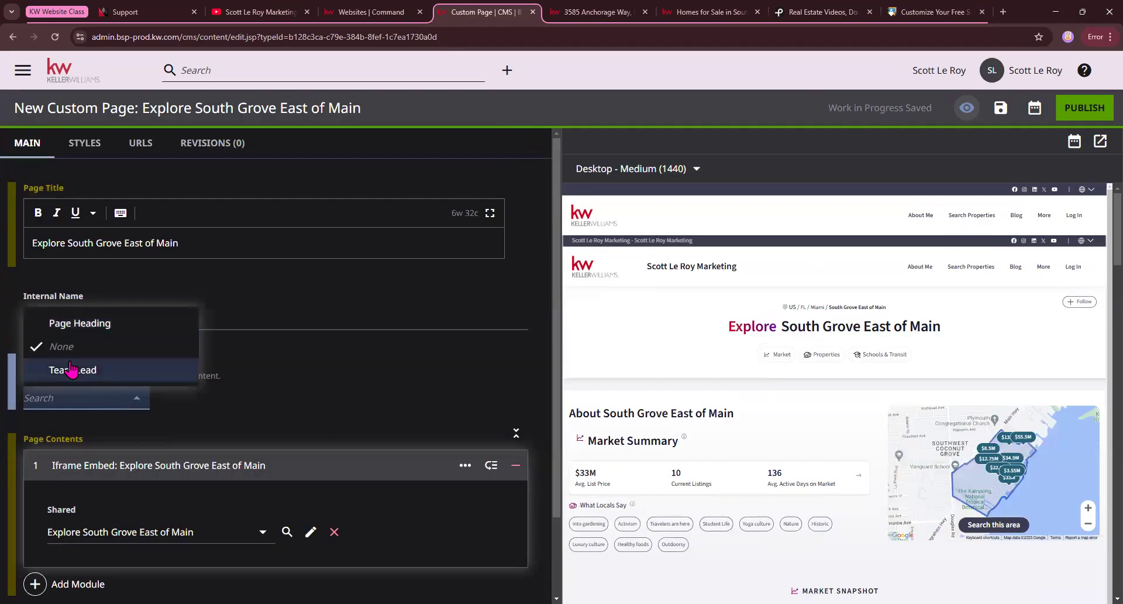
pyautogui.click(75, 323)
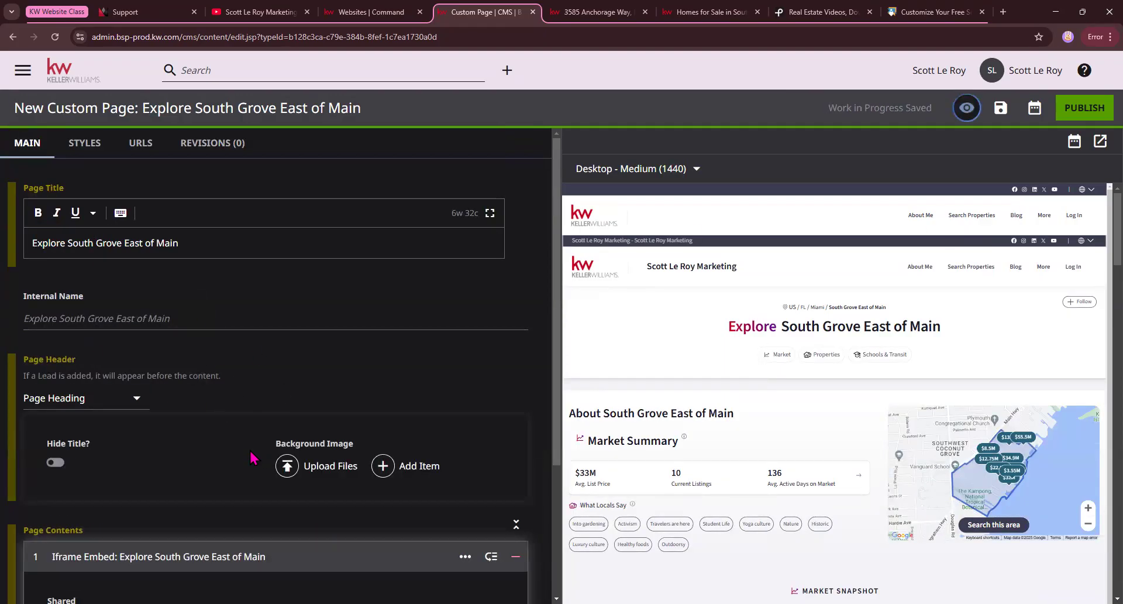
# Upload the Keller Williams image as the page heading's background image and review the page preview down to the footer.
pyautogui.click(287, 466)
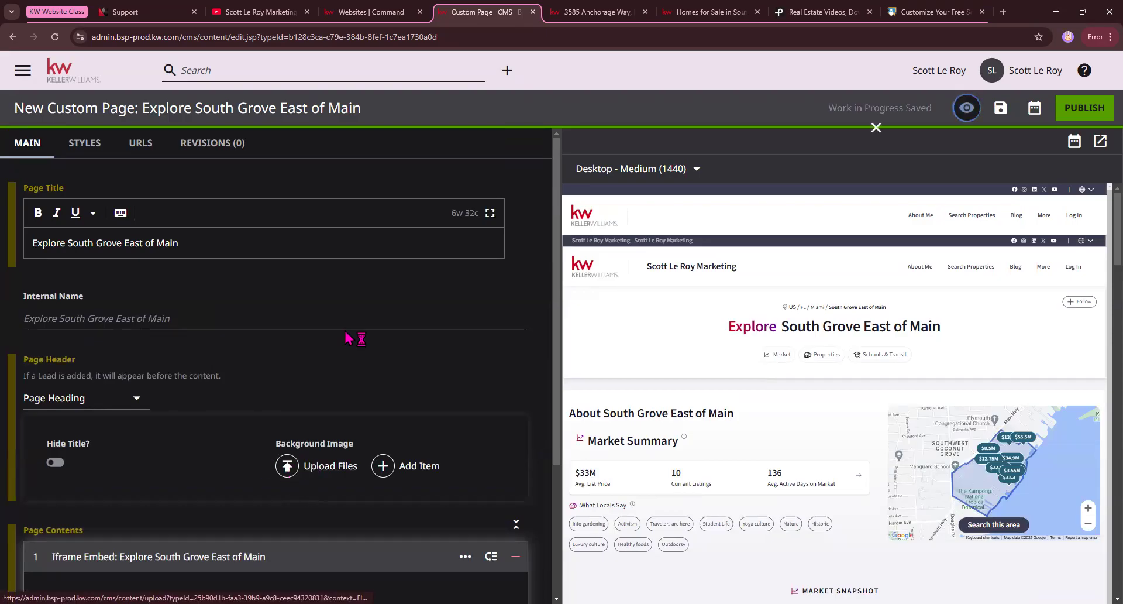
pyautogui.click(291, 191)
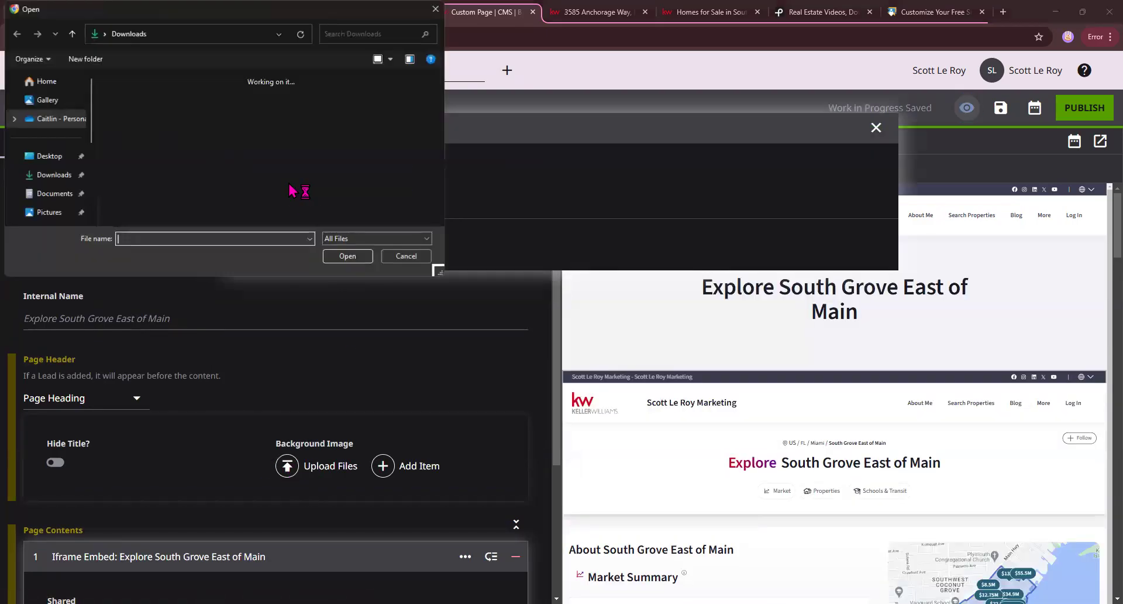
pyautogui.doubleClick(211, 163)
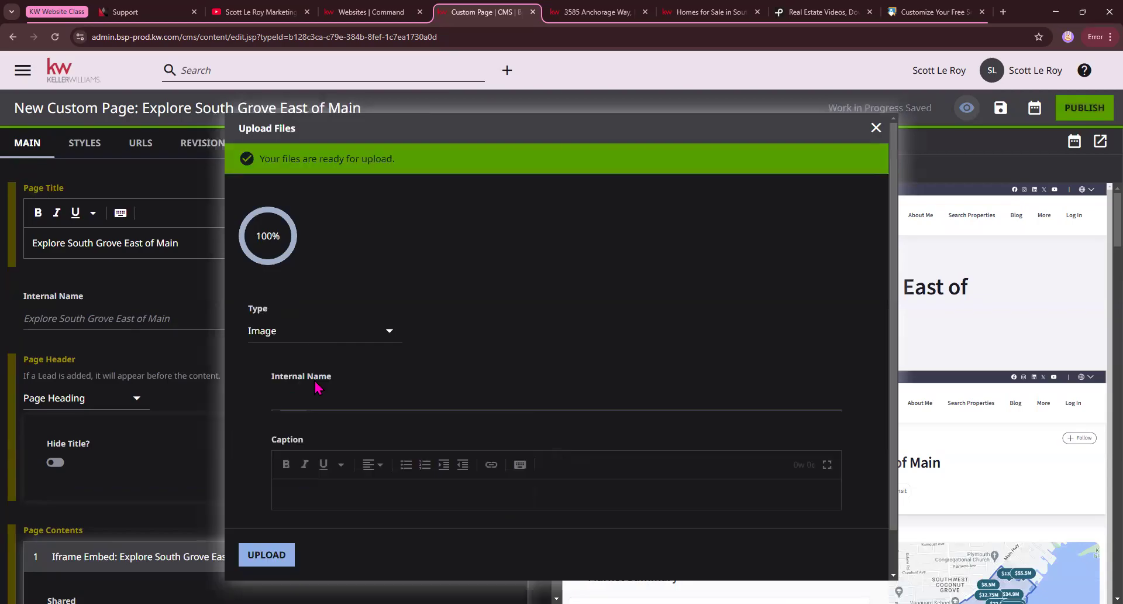
pyautogui.click(270, 555)
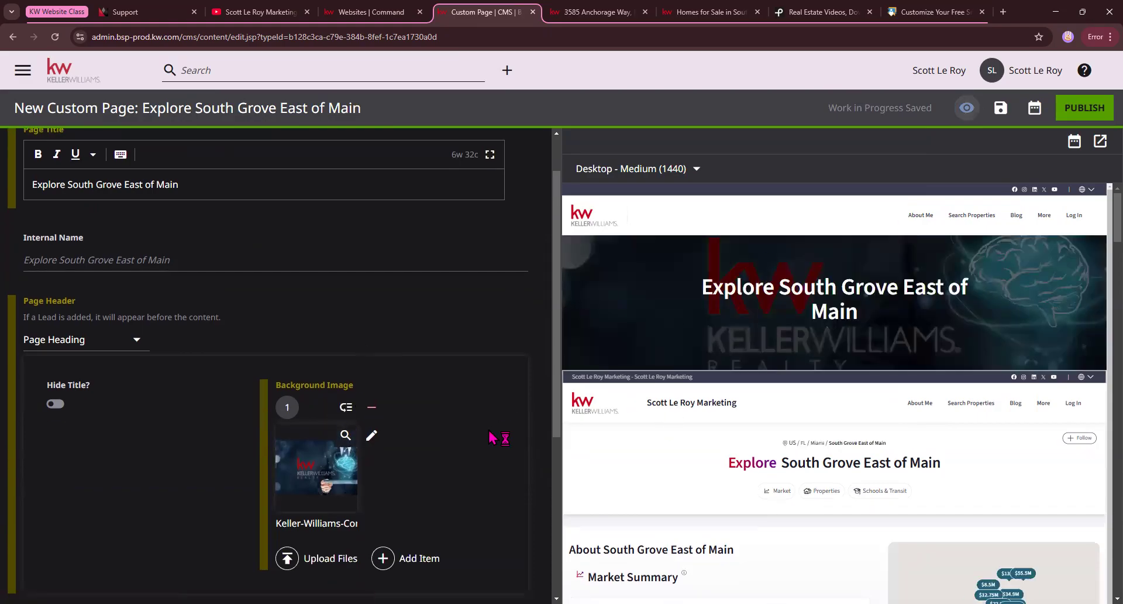
pyautogui.scroll(-4, 321, 427)
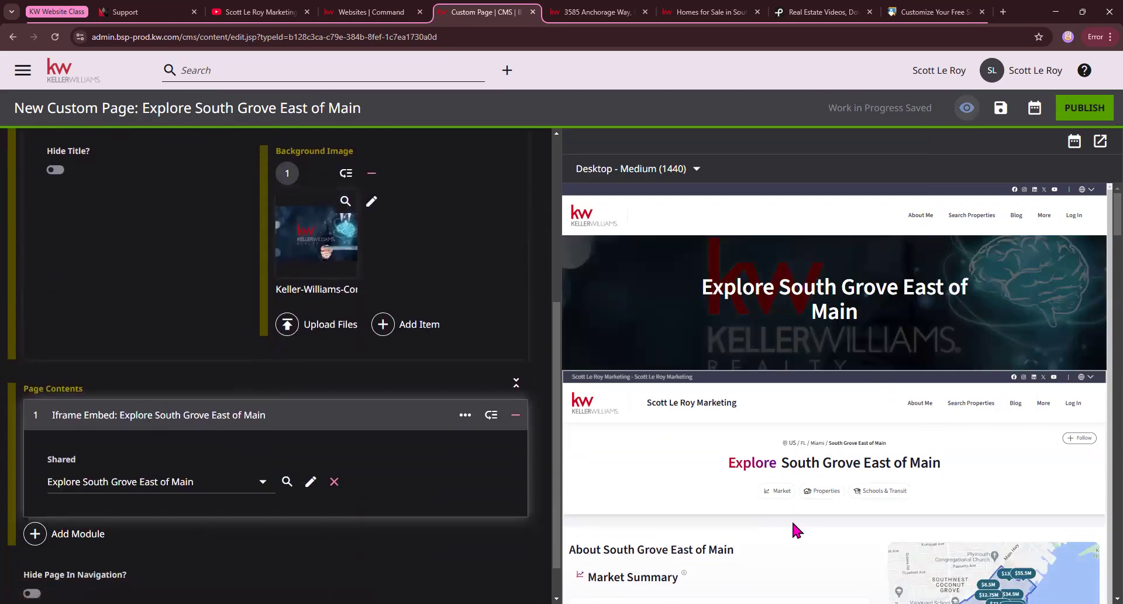
pyautogui.scroll(-4, 791, 518)
pyautogui.scroll(-3, 812, 331)
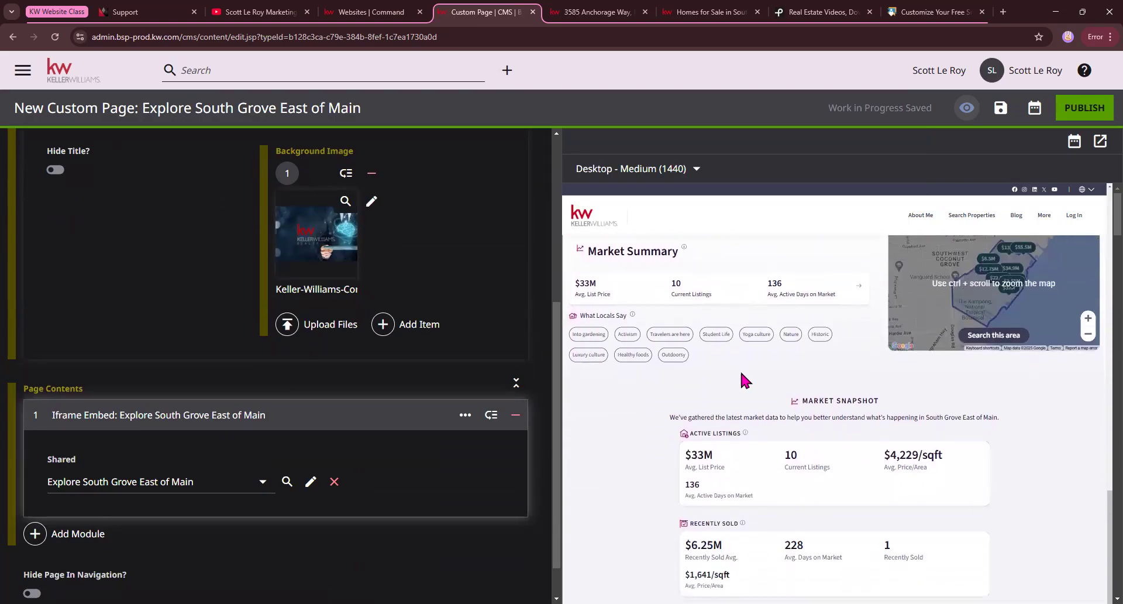
pyautogui.scroll(-5, 747, 358)
pyautogui.scroll(-1, 936, 351)
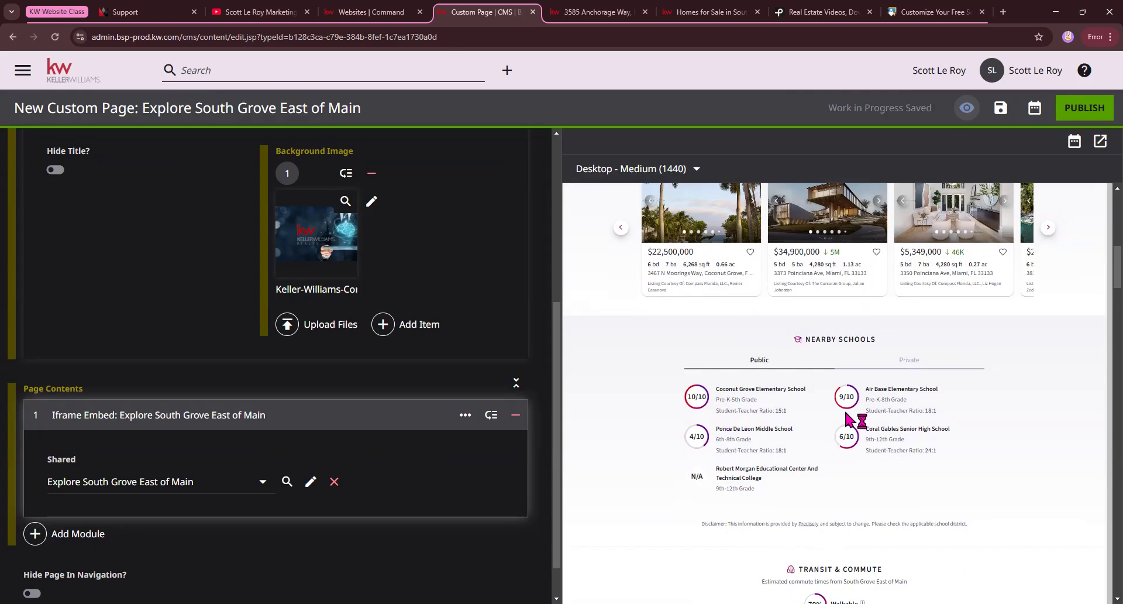
pyautogui.scroll(-10, 634, 415)
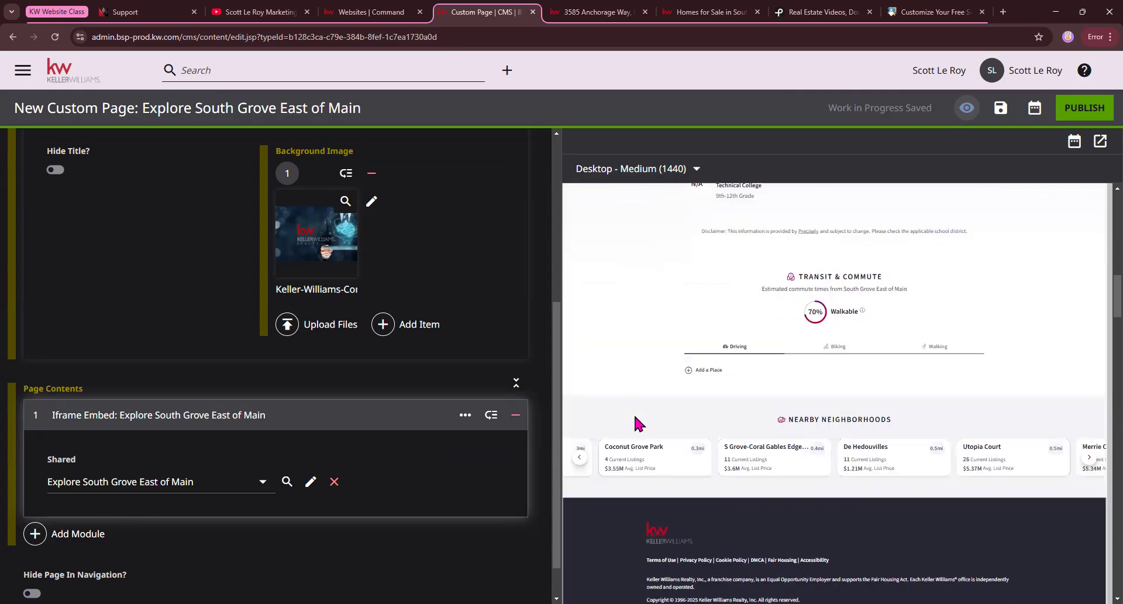
# Add a Form module below the iframe embed and set its shared form to defaultAgentContactTitle.
pyautogui.click(32, 532)
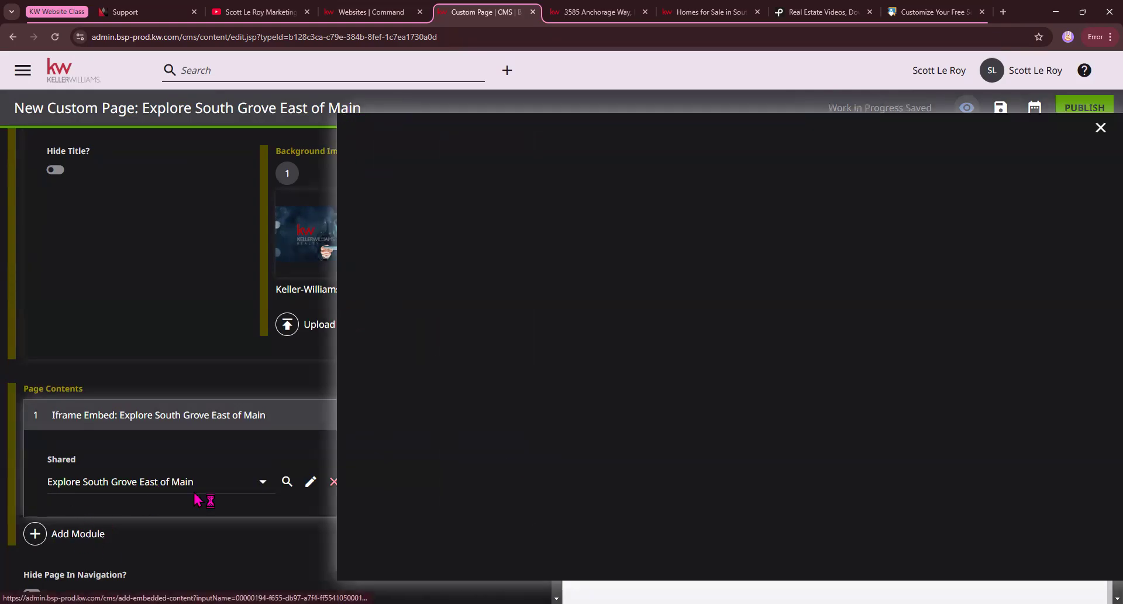
pyautogui.scroll(-20, 611, 287)
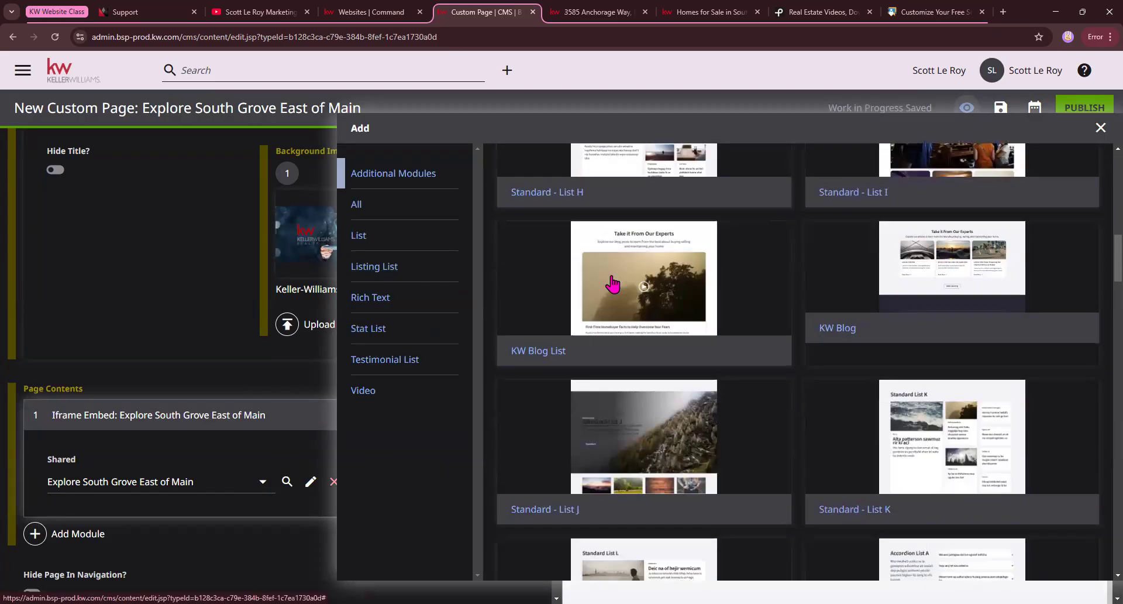
pyautogui.scroll(-20, 611, 286)
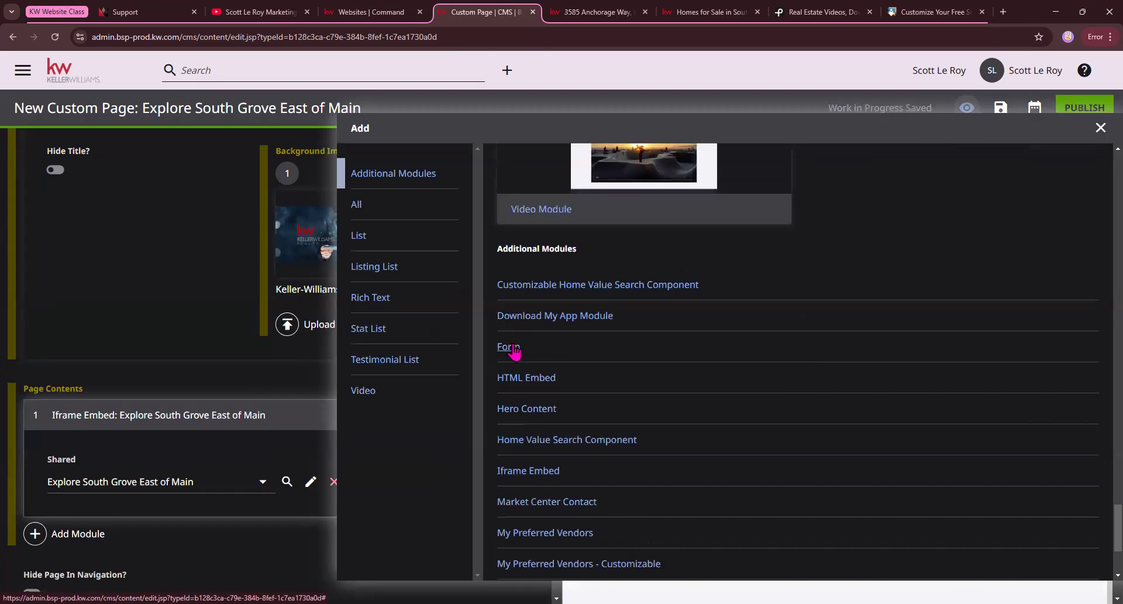
pyautogui.click(512, 344)
pyautogui.scroll(-3, 172, 566)
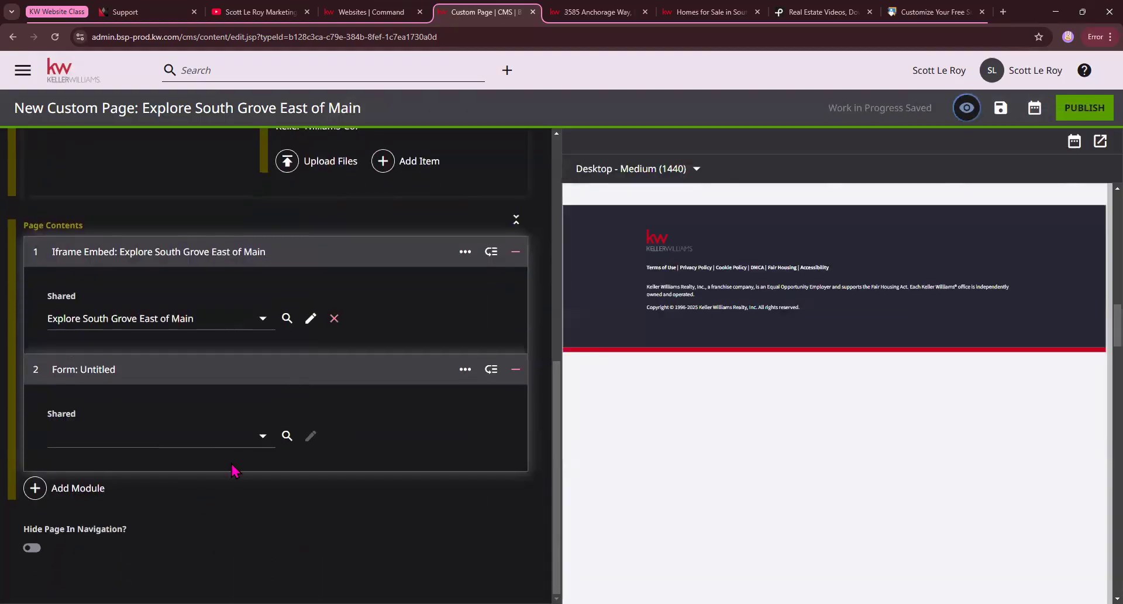
pyautogui.click(140, 438)
pyautogui.click(129, 408)
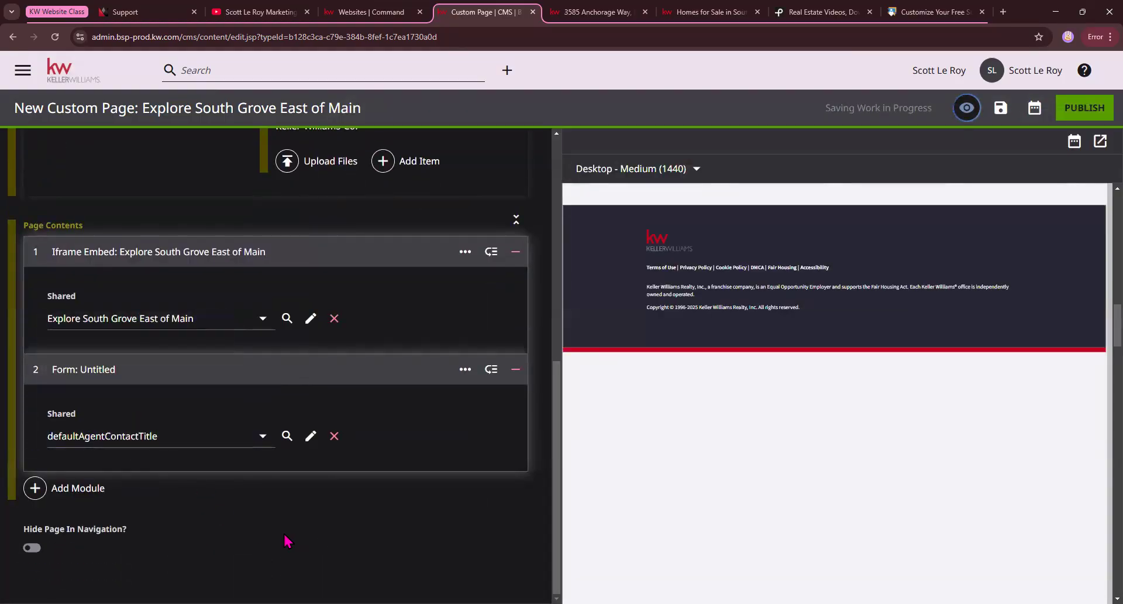
# Review the page preview below the embedded neighborhood content and remove the defaultAgentContactTitle form module.
pyautogui.scroll(-1, 911, 385)
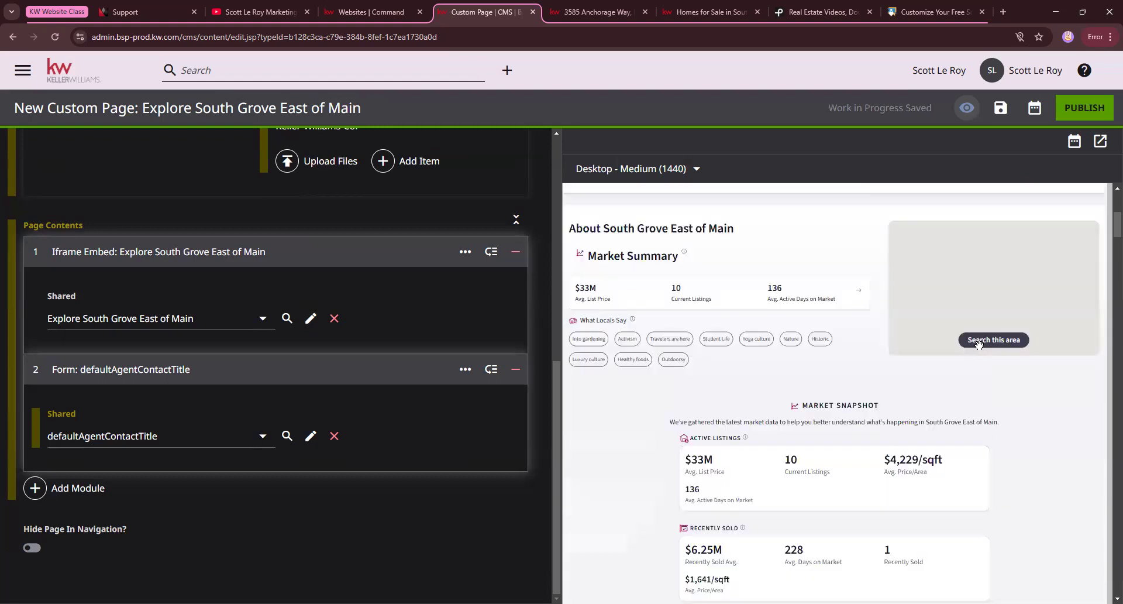
pyautogui.scroll(-20, 983, 353)
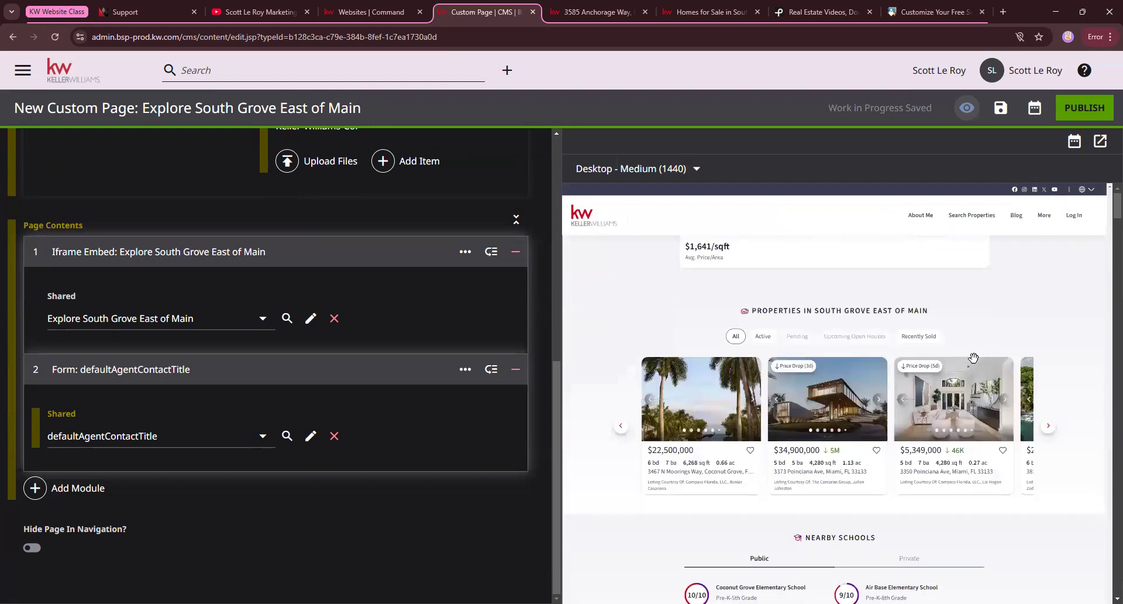
pyautogui.scroll(-3, 934, 489)
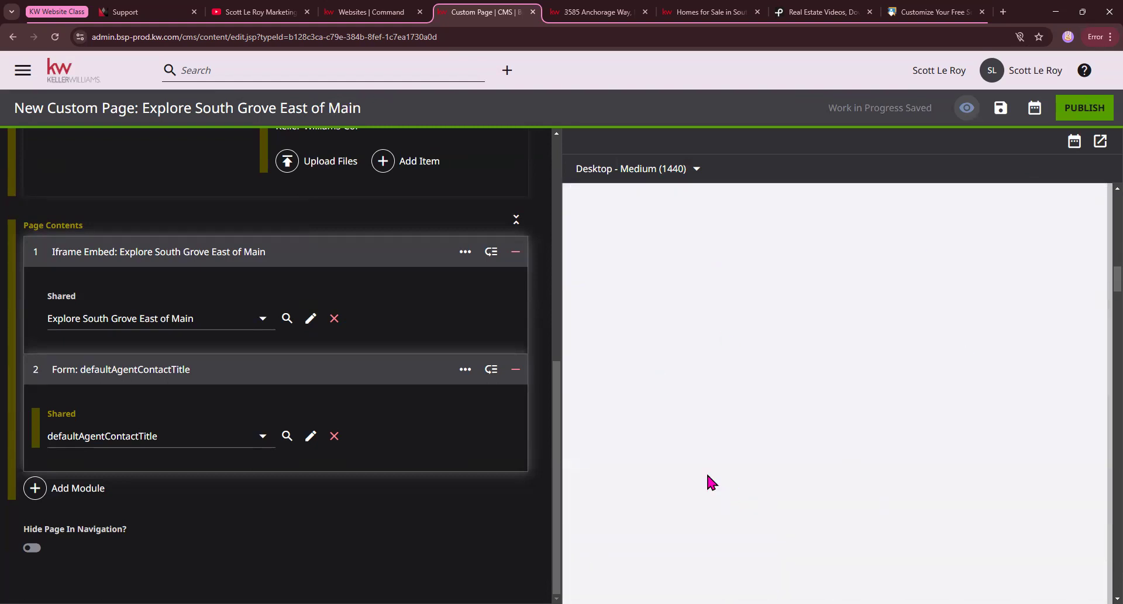
pyautogui.scroll(10, 476, 444)
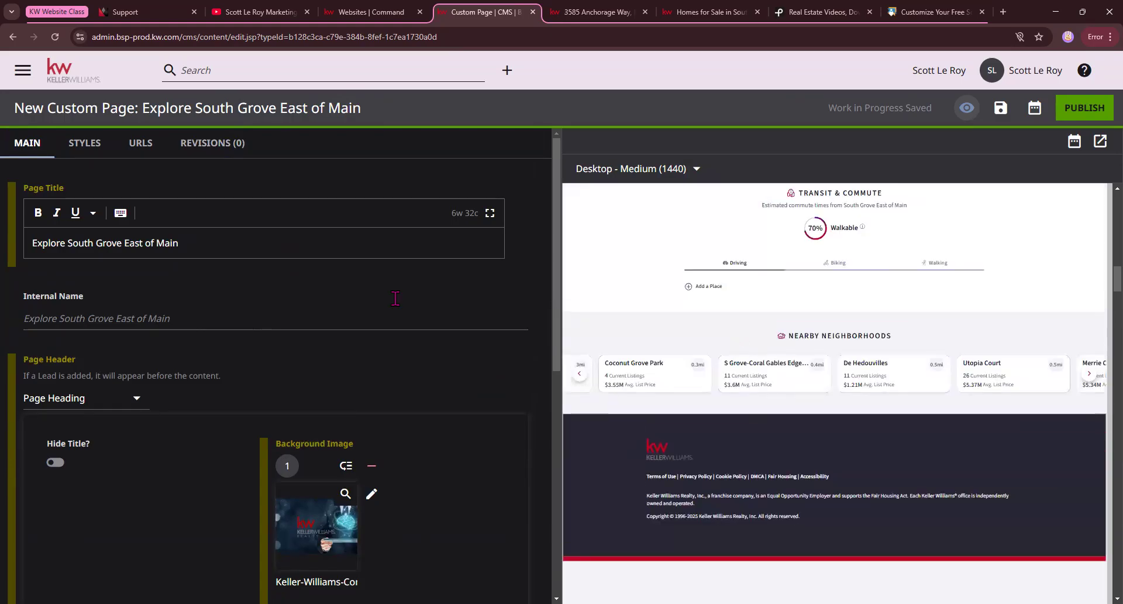
pyautogui.scroll(-6, 181, 515)
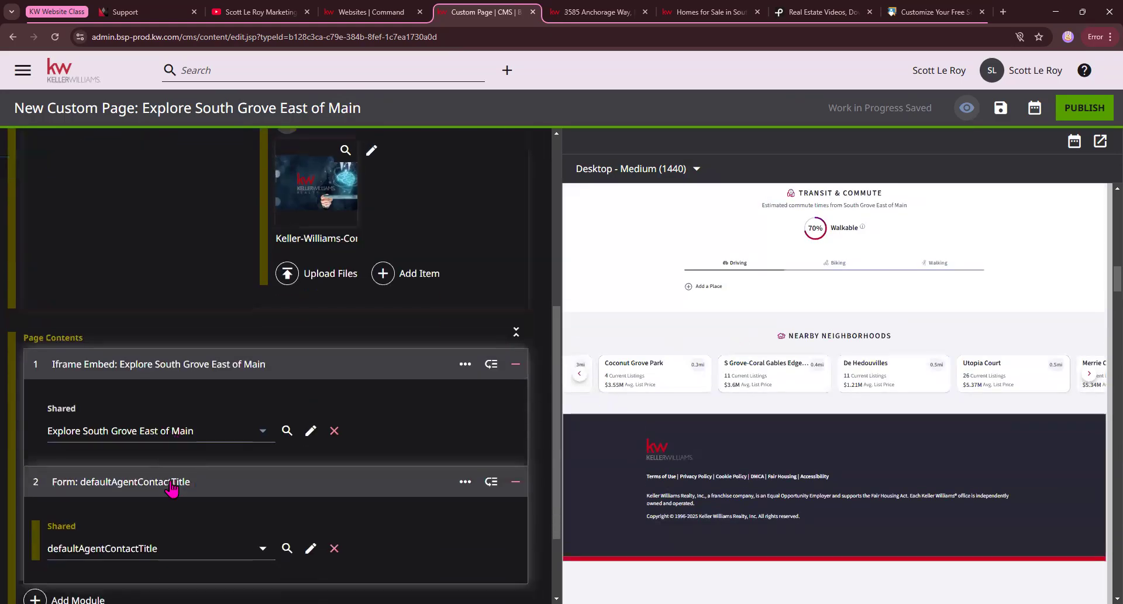
pyautogui.click(515, 474)
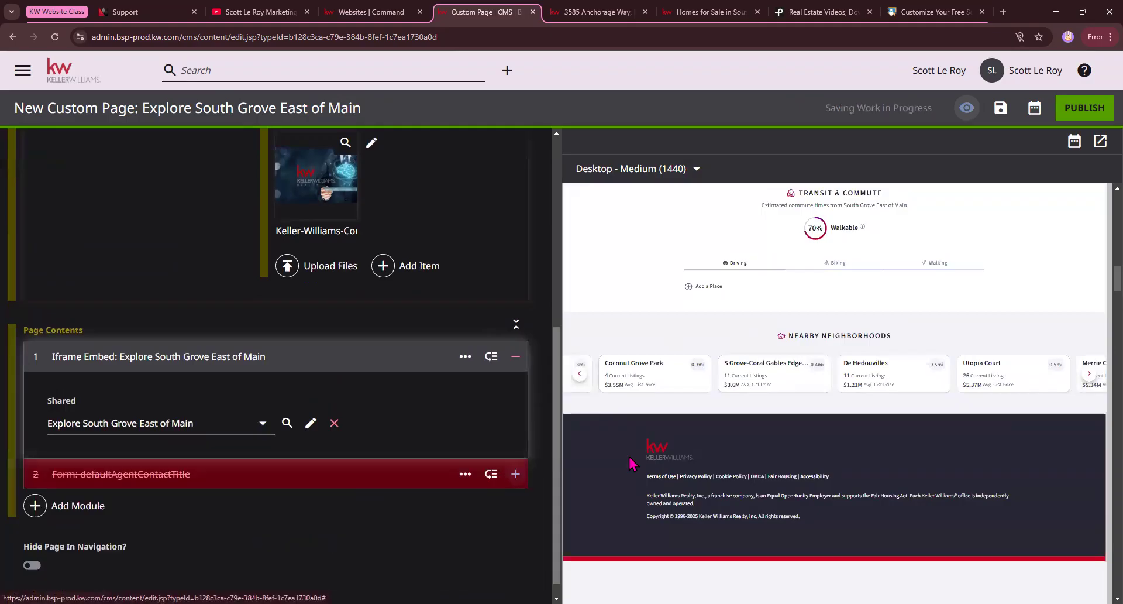
pyautogui.scroll(5, 841, 419)
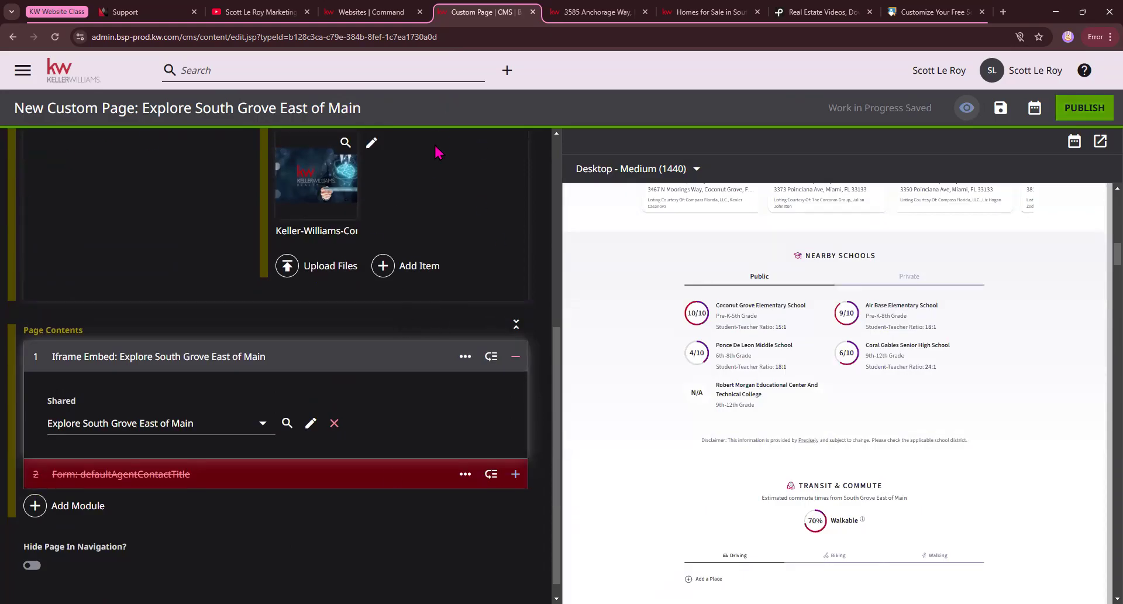
pyautogui.click(701, 17)
pyautogui.moveTo(1013, 115)
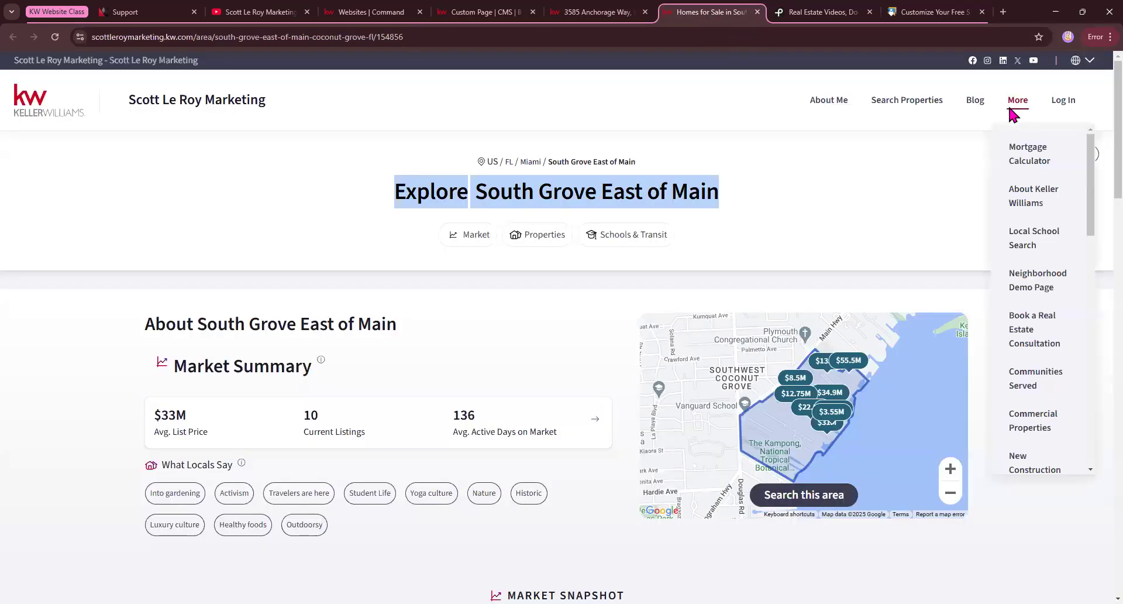
pyautogui.click(368, 14)
pyautogui.click(468, 6)
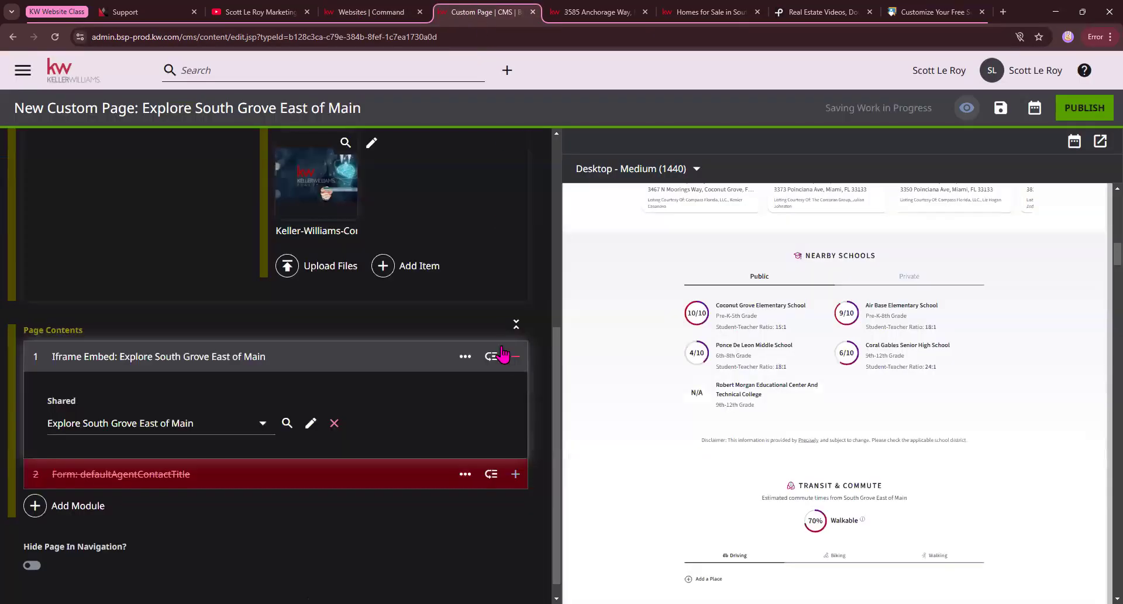
# Leave the custom page editor without publishing the page and return to the CMS dashboard.
pyautogui.scroll(5, 502, 346)
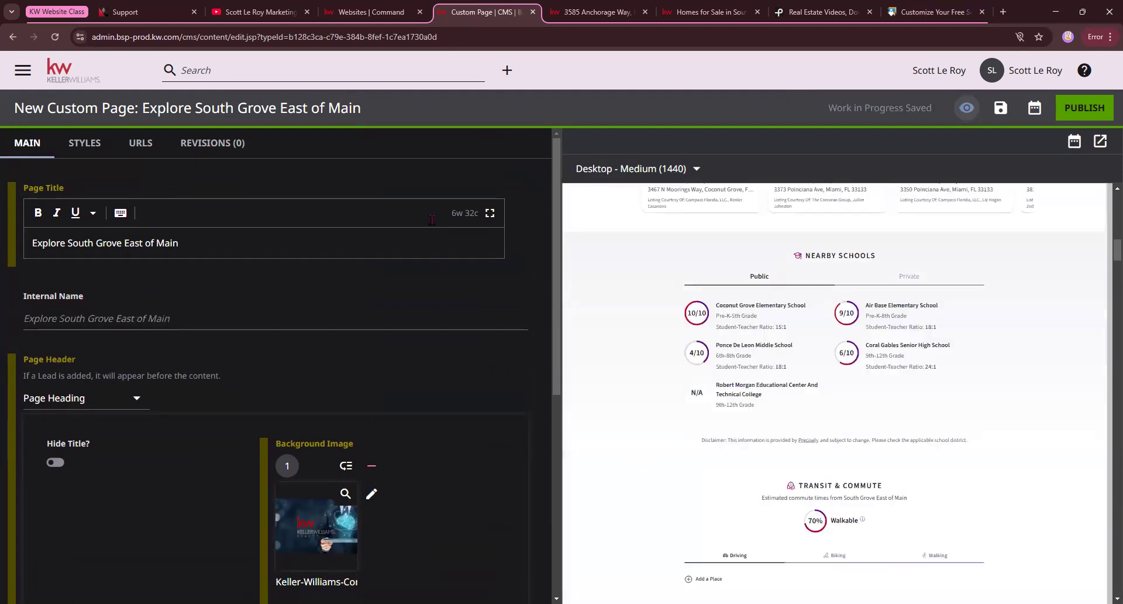
pyautogui.click(87, 77)
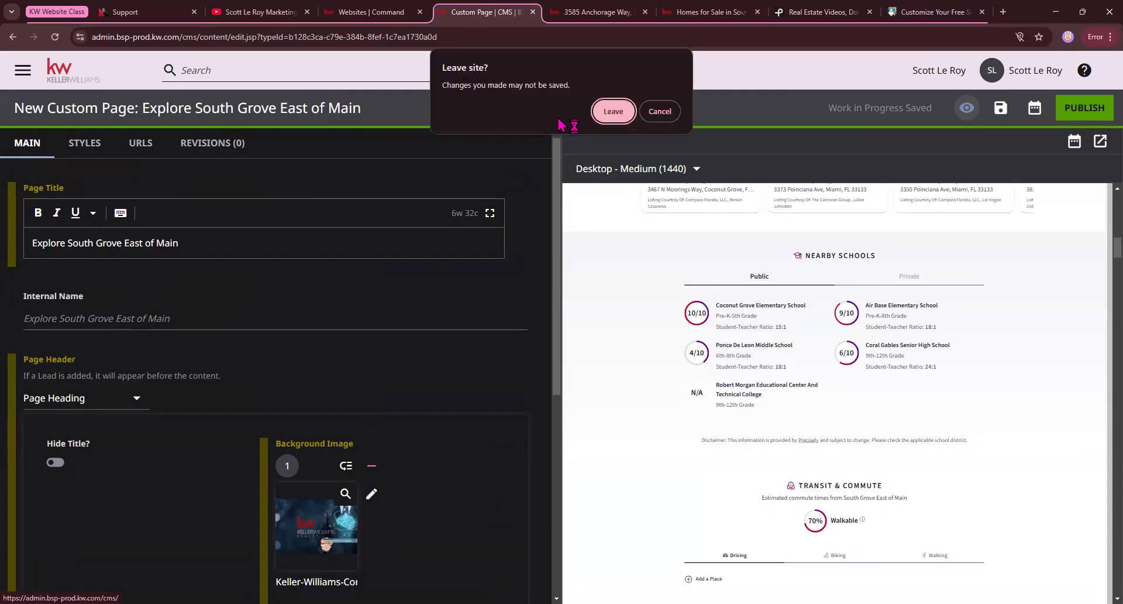
pyautogui.click(603, 114)
pyautogui.click(603, 112)
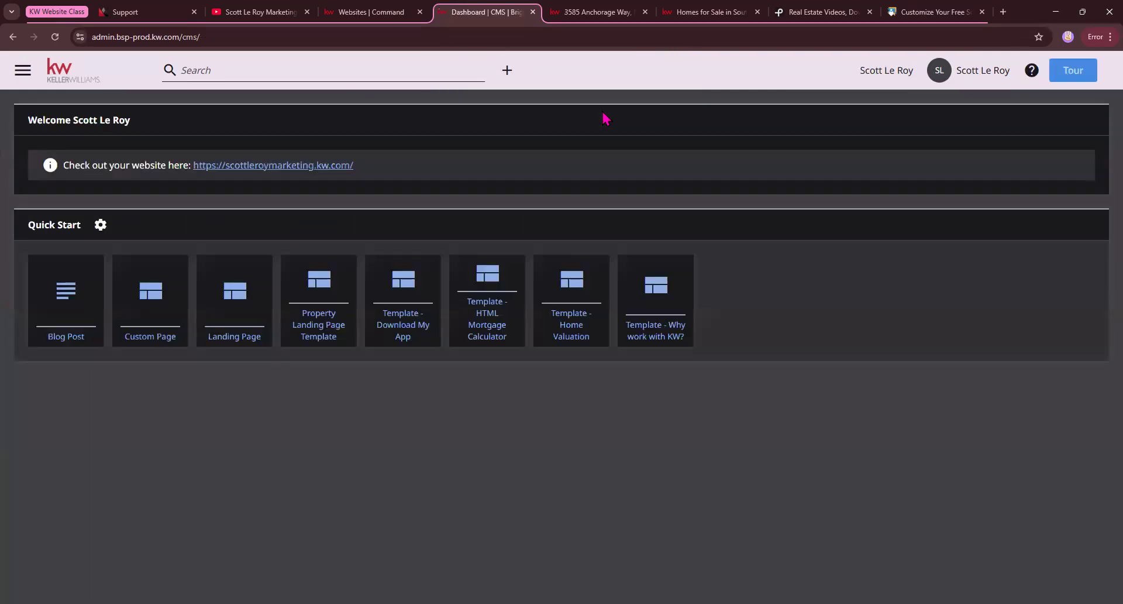